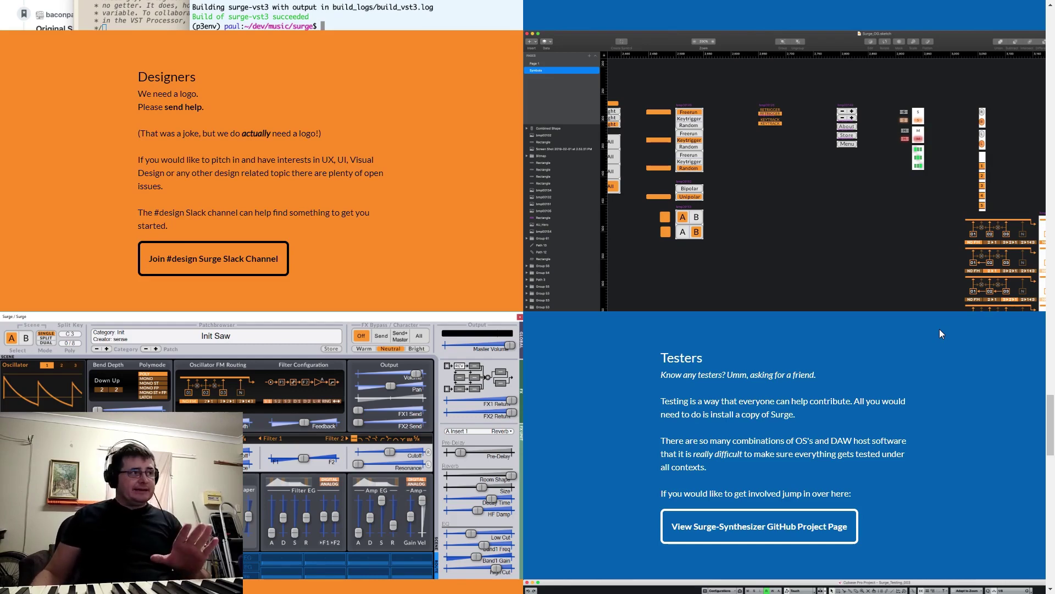
# Look through the Surge website's contributor, community and feature sections and return to the download area.
pyautogui.scroll(-10, 940, 333)
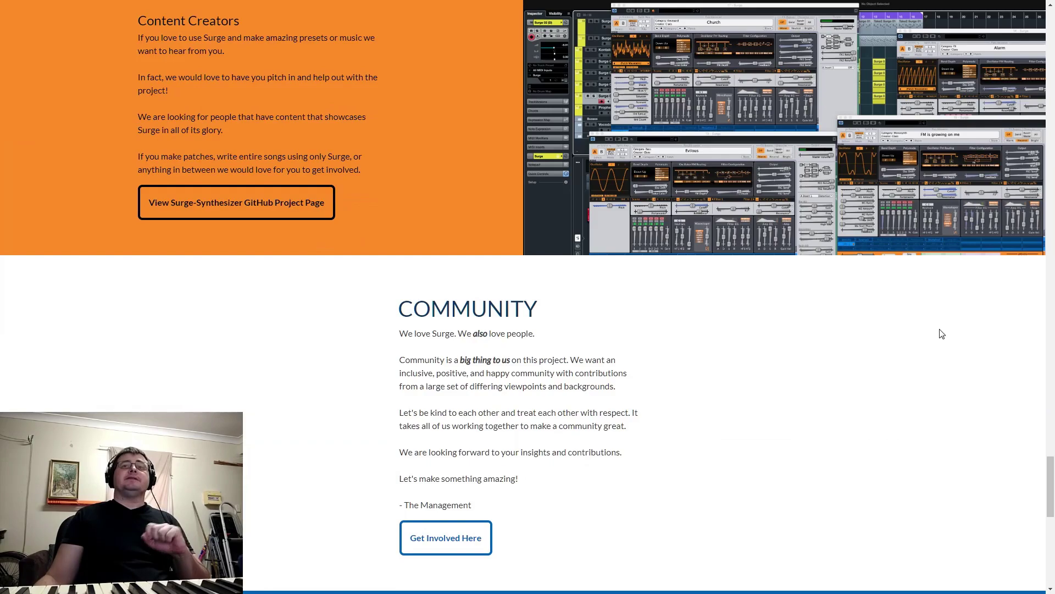
pyautogui.scroll(15, 839, 351)
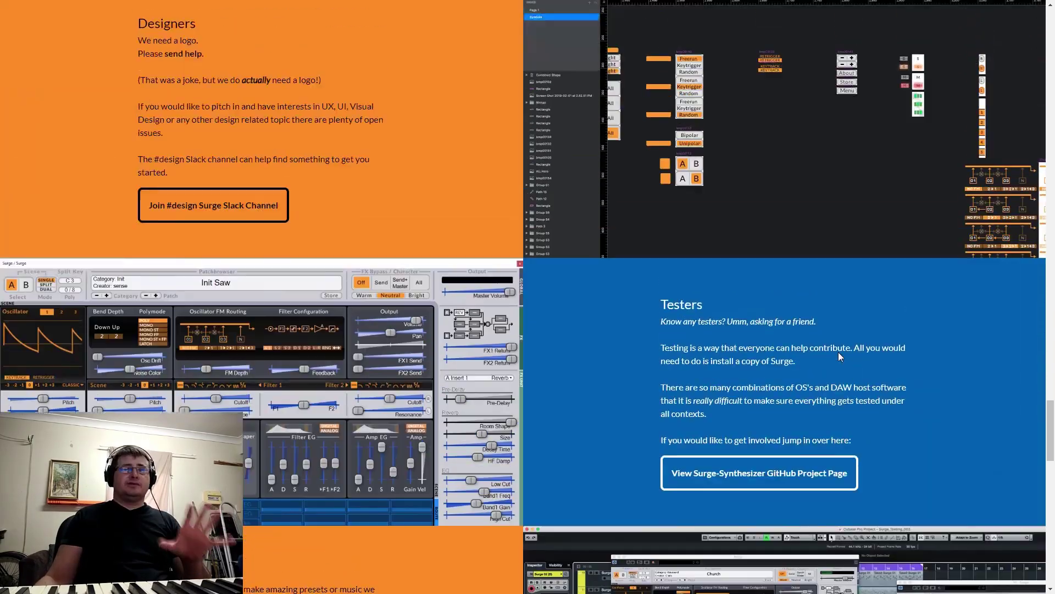
pyautogui.scroll(20, 839, 351)
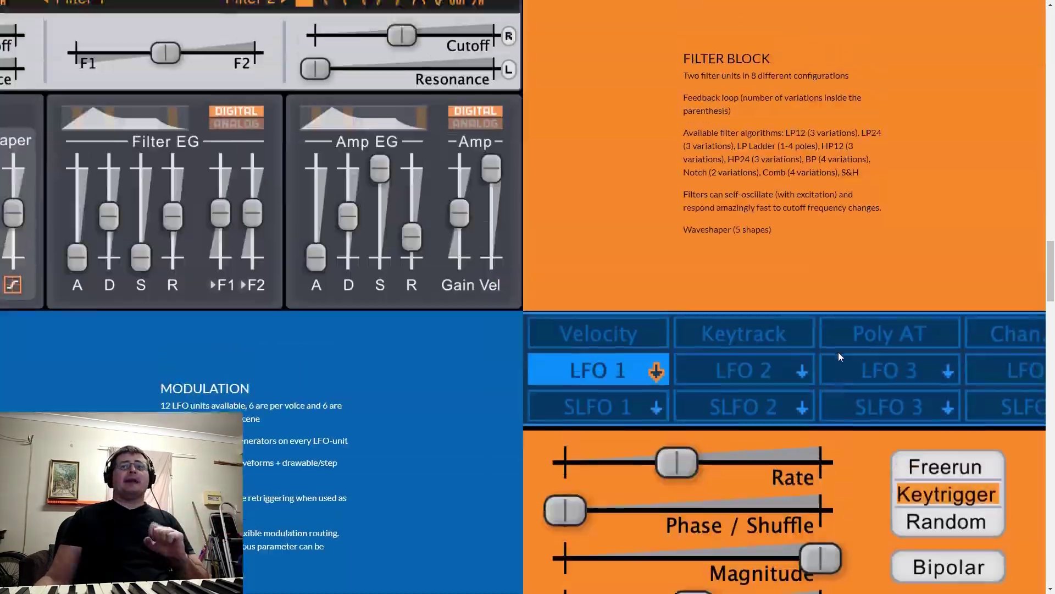
pyautogui.scroll(15, 838, 351)
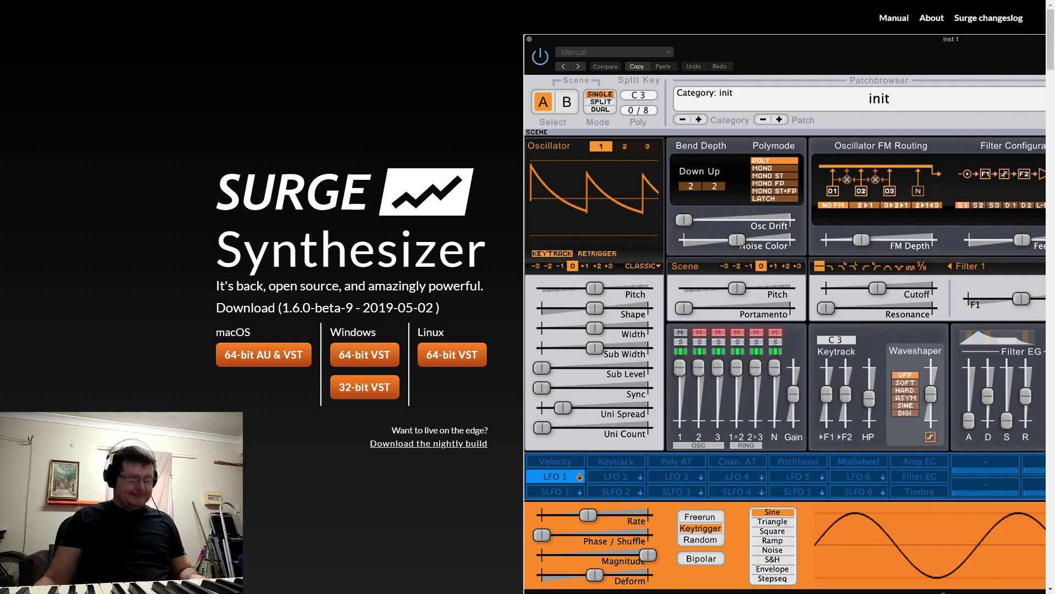
# Switch to the Reason document and open the Surge 1 plugin window, set to keep open.
pyautogui.press('super')
pyautogui.hotkey('alt', 'Tab')
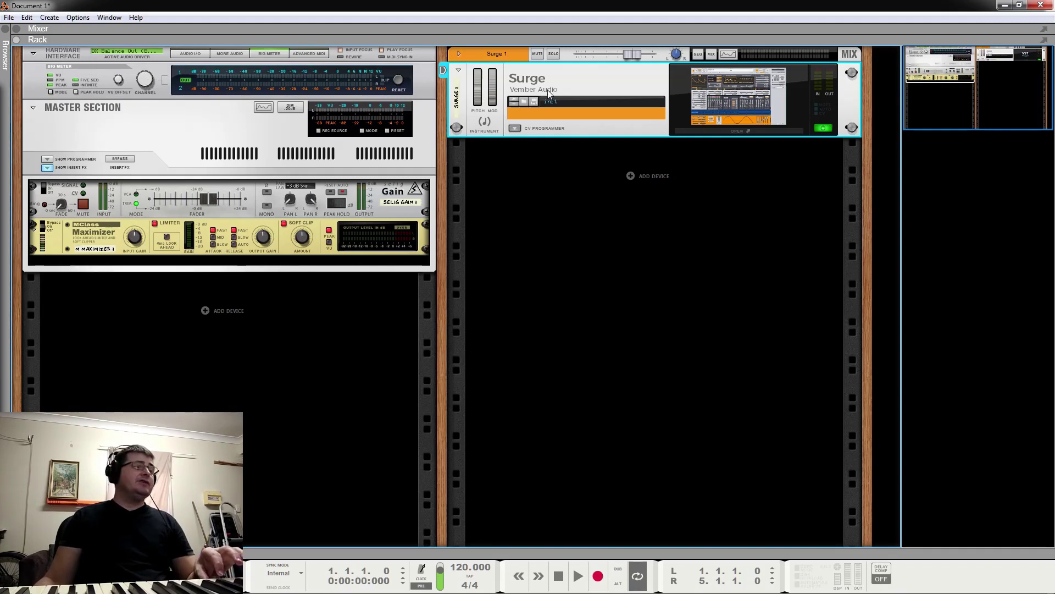
pyautogui.click(728, 81)
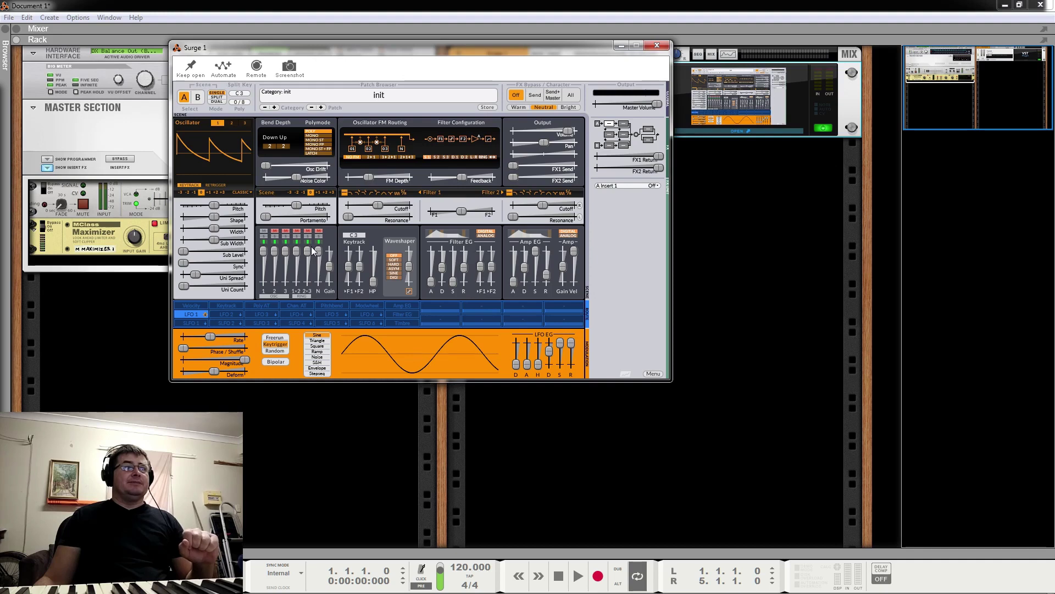
pyautogui.click(657, 376)
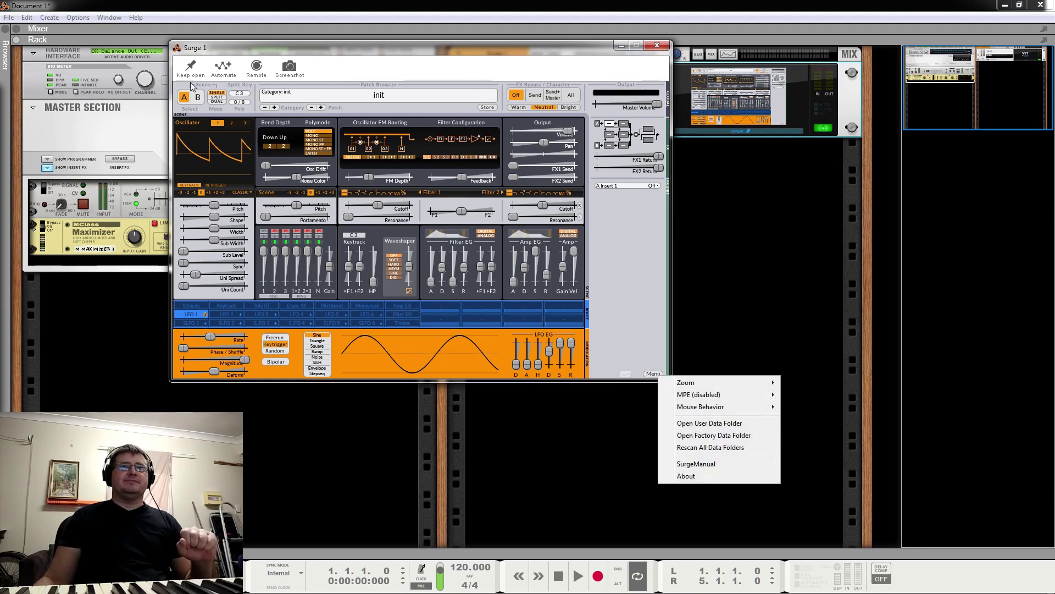
pyautogui.click(190, 66)
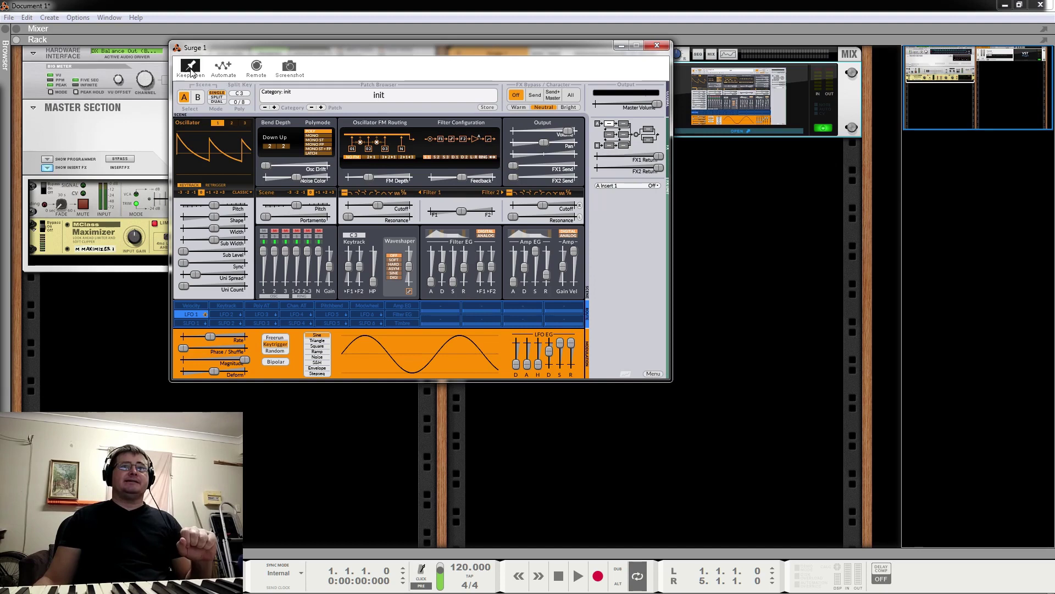
# Zoom the Surge interface to 125% and reposition its window over the rack.
pyautogui.click(656, 376)
pyautogui.moveTo(741, 384)
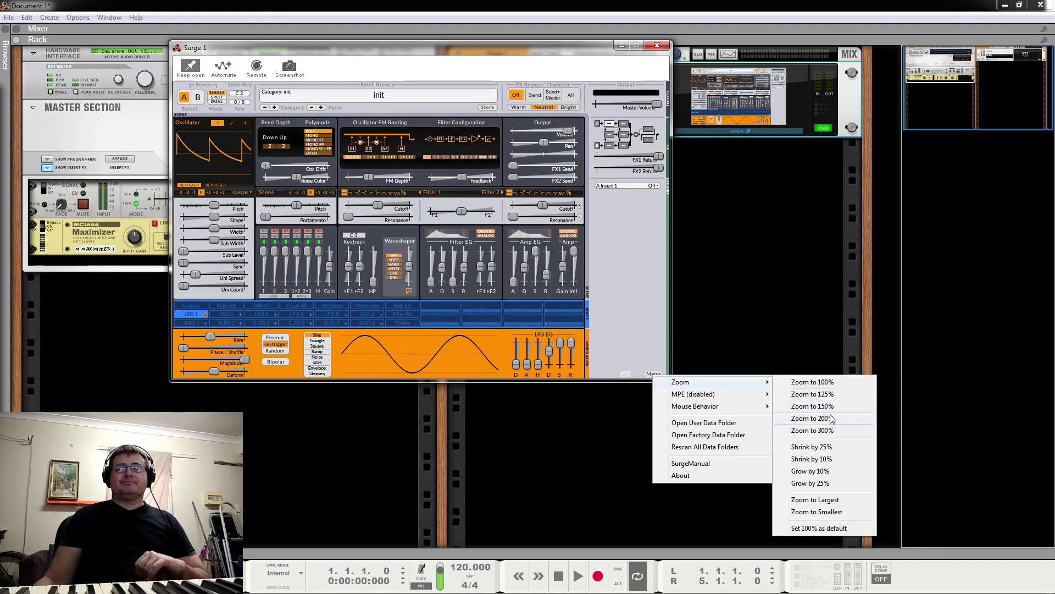
pyautogui.click(835, 395)
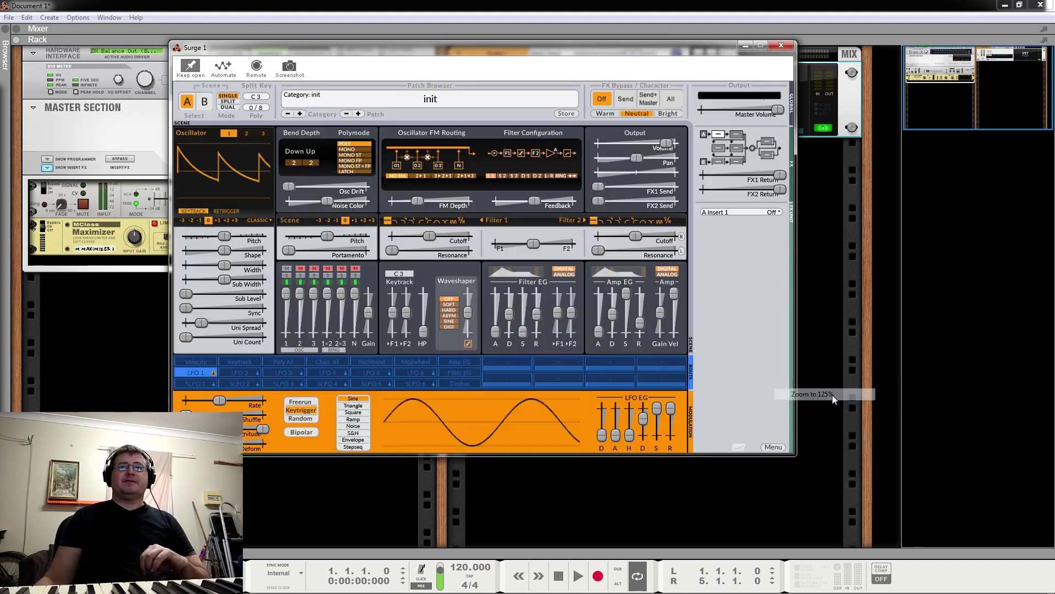
pyautogui.moveTo(339, 47); pyautogui.dragTo(436, 52)
pyautogui.moveTo(542, 56); pyautogui.dragTo(514, 59)
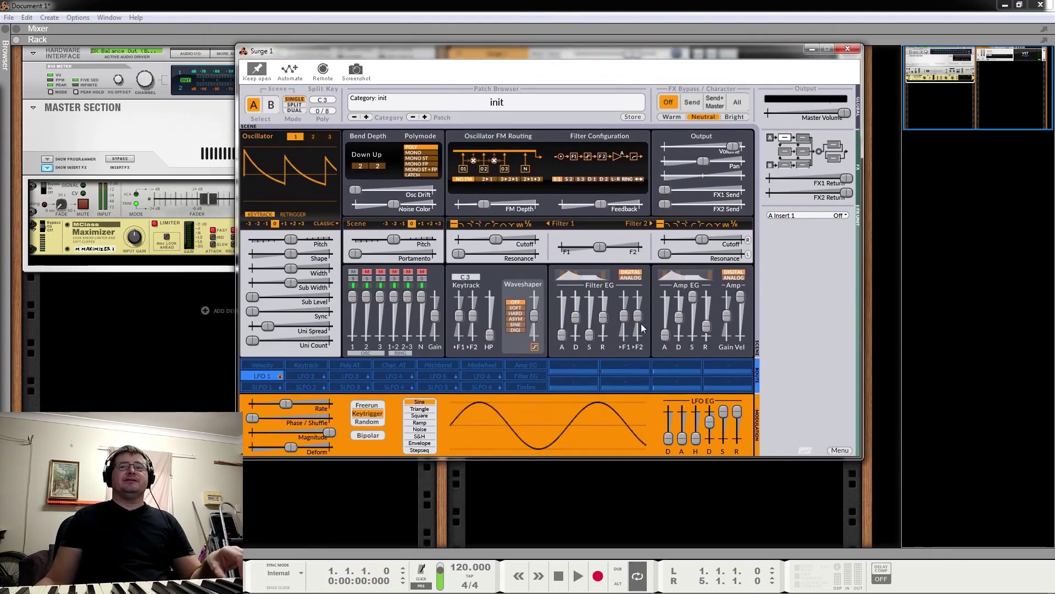
# Zoom the Surge interface to 150% and move its window so the whole synth is clear of the webcam area.
pyautogui.click(844, 453)
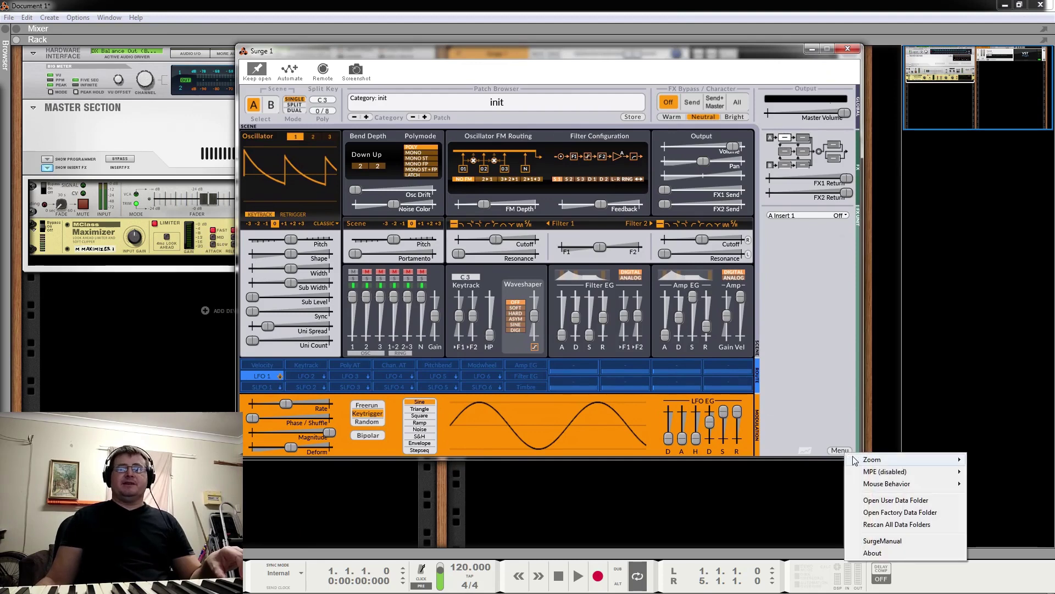
pyautogui.moveTo(856, 460)
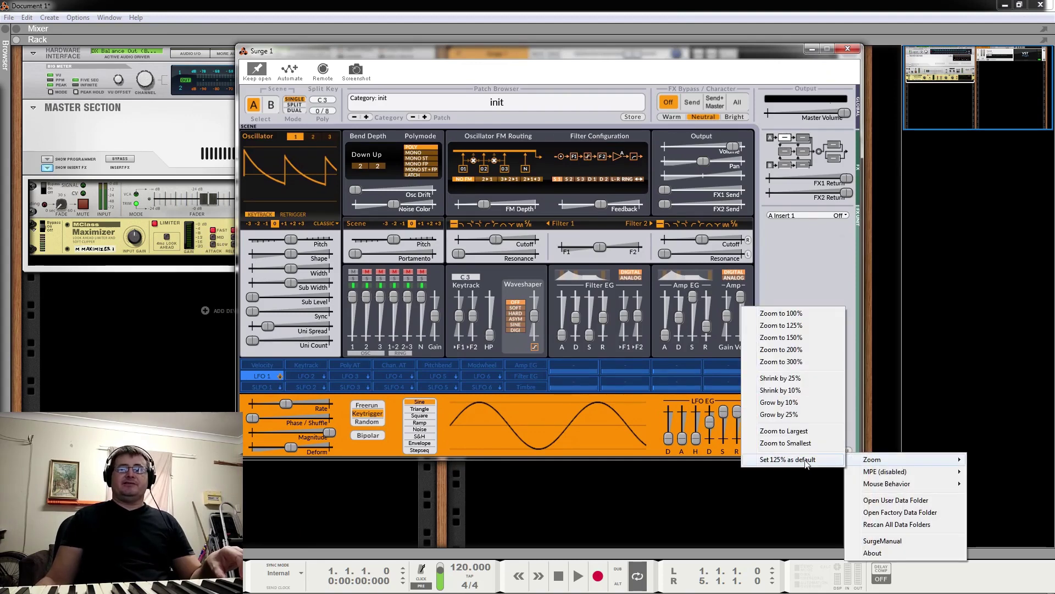
pyautogui.click(795, 339)
pyautogui.moveTo(551, 57); pyautogui.dragTo(517, 37)
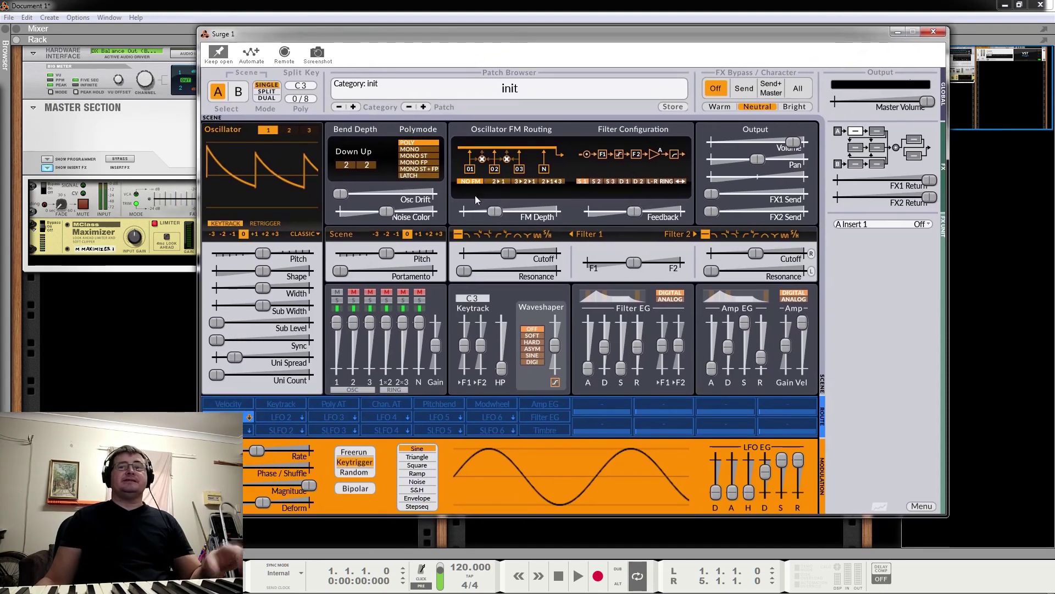
pyautogui.moveTo(432, 41); pyautogui.dragTo(487, 44)
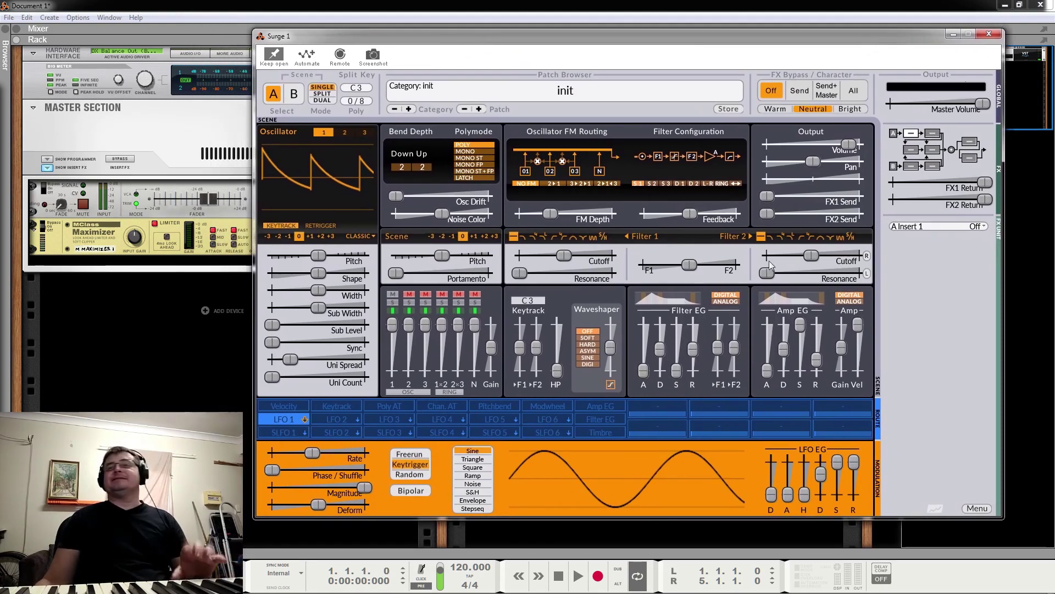
# Alternate between scenes B and A, ending on scene A, and set the polyphony limit to 8 voices.
pyautogui.click(294, 94)
pyautogui.click(277, 95)
pyautogui.click(290, 100)
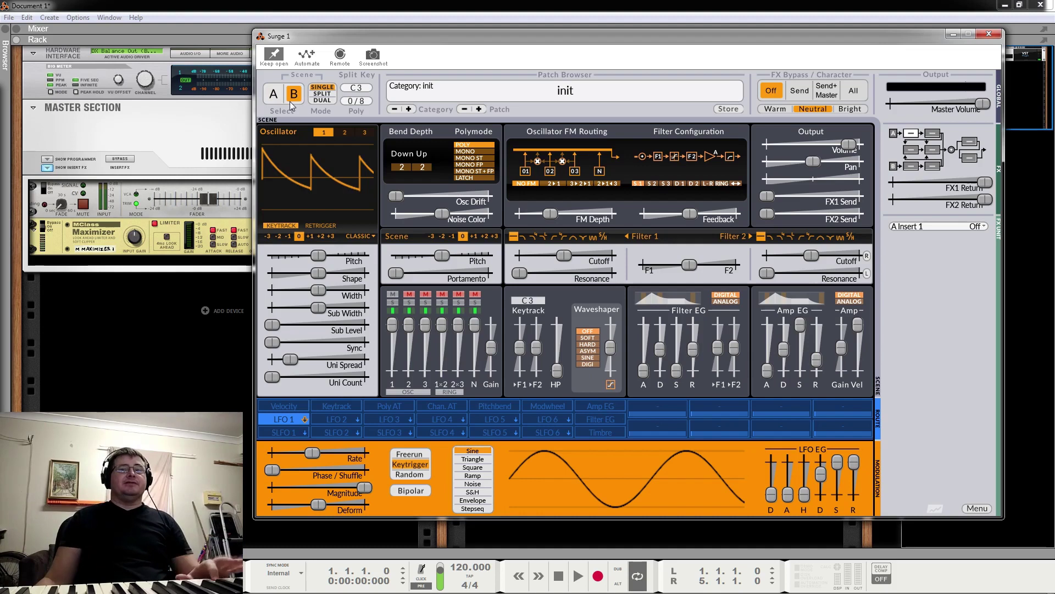
pyautogui.click(277, 102)
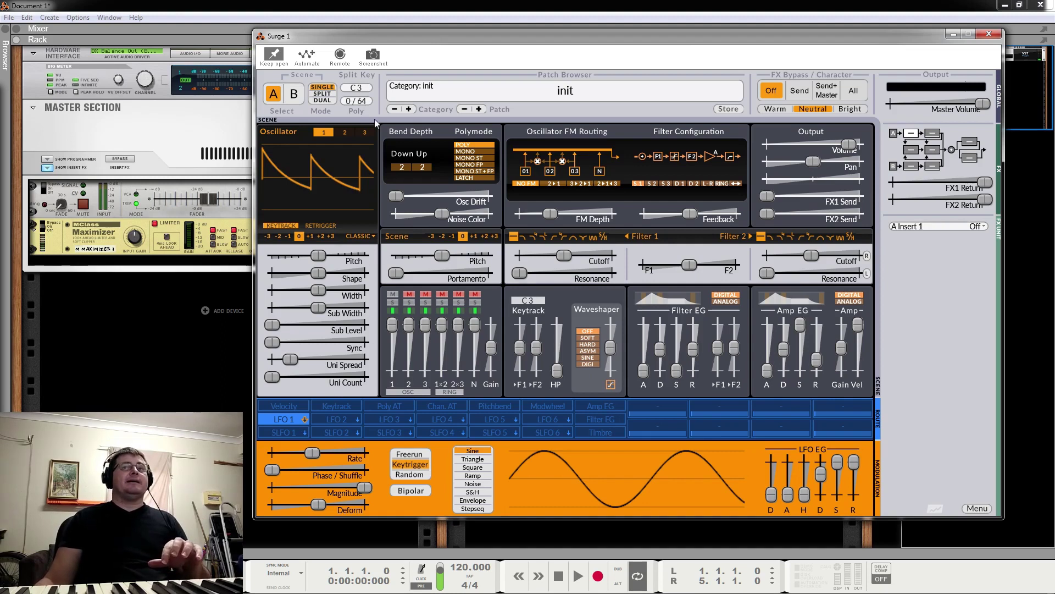
pyautogui.moveTo(372, 105); pyautogui.dragTo(377, 181)
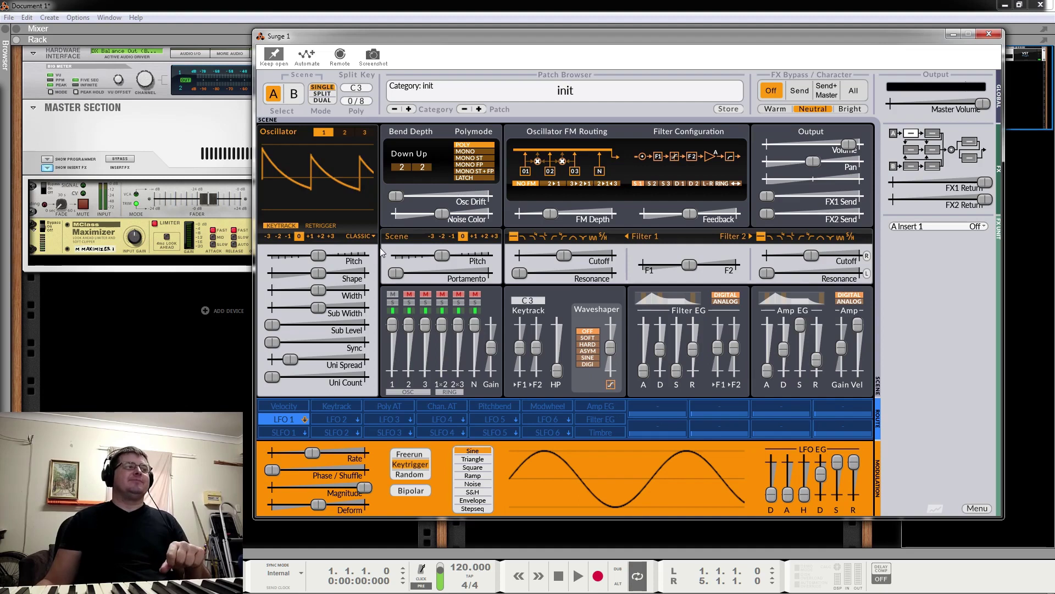
# Raise oscillator 1's pitch slightly, reset it to its default, and raise it again to about 3.60.
pyautogui.moveTo(322, 255)
pyautogui.mouseDown()
pyautogui.moveTo(364, 255)
pyautogui.moveTo(286, 255)
pyautogui.moveTo(329, 255)
pyautogui.mouseUp()
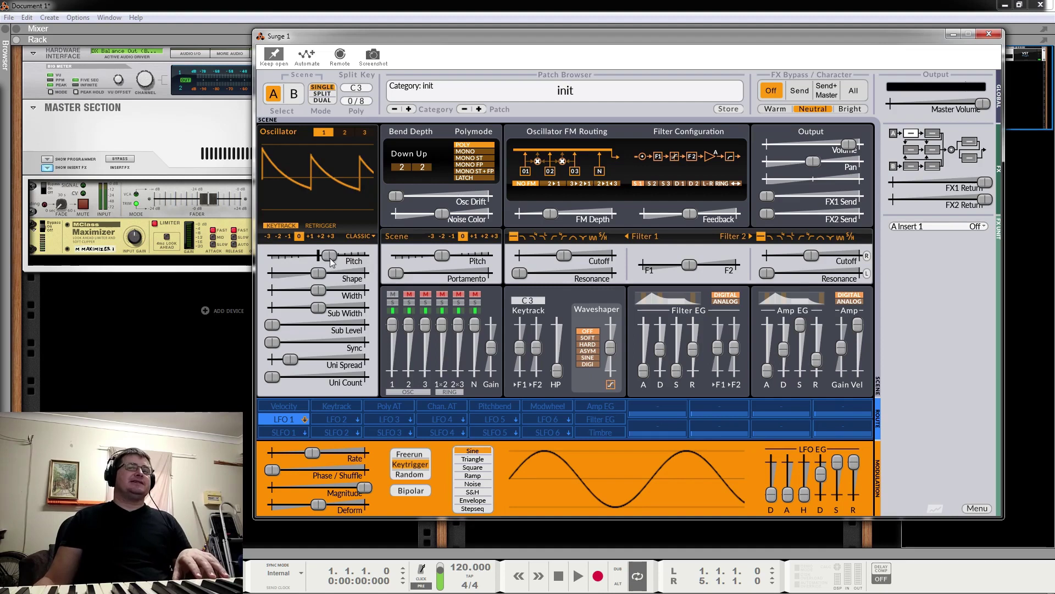
pyautogui.doubleClick(331, 260)
pyautogui.moveTo(318, 260); pyautogui.dragTo(342, 261)
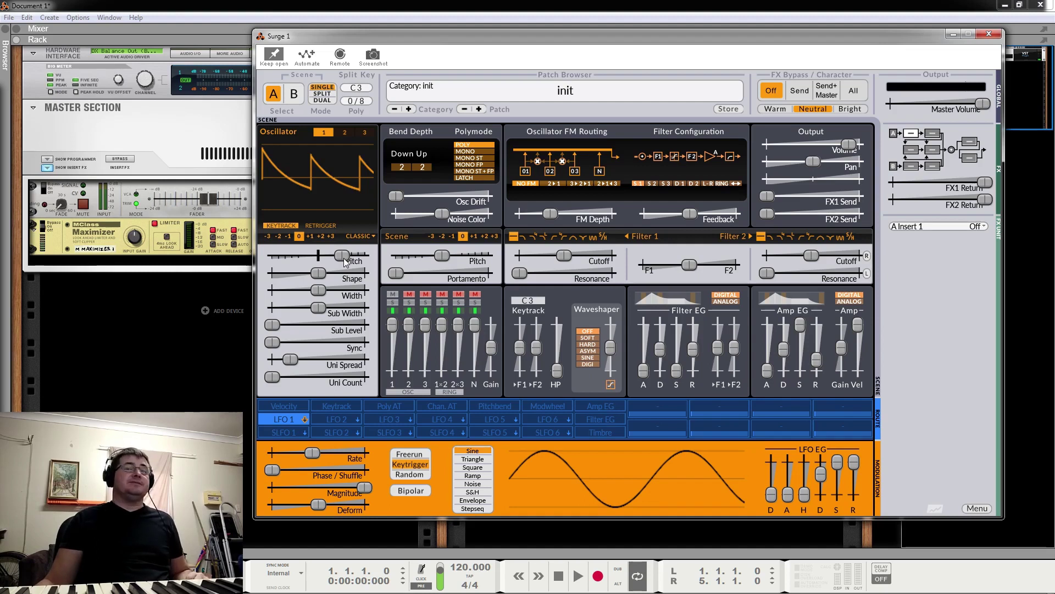
# Enable the extended range for oscillator 1's pitch and raise the pitch to its maximum of 84.00.
pyautogui.rightClick(347, 262)
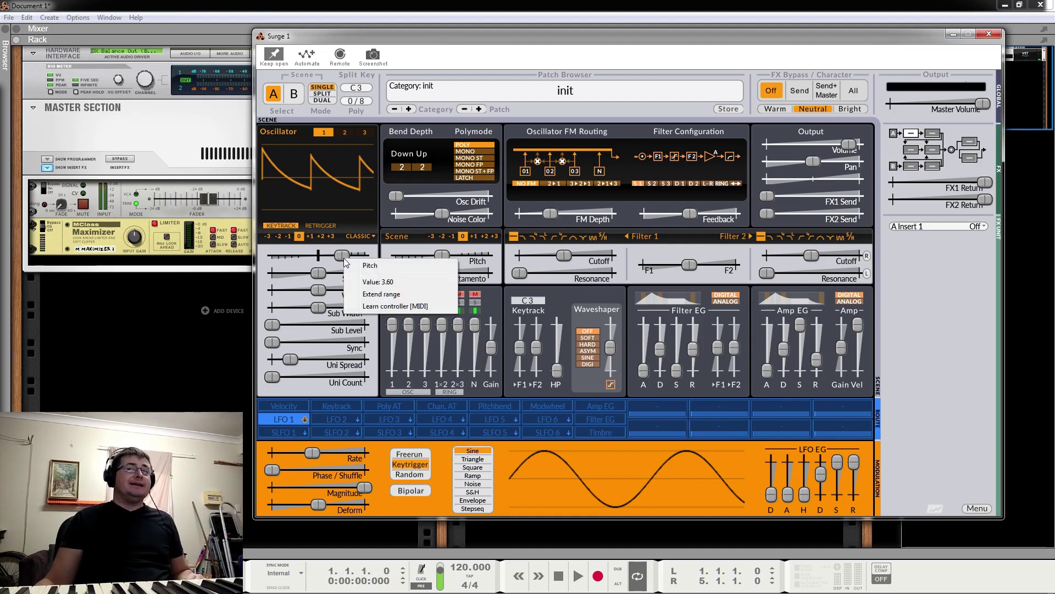
pyautogui.click(398, 301)
pyautogui.moveTo(342, 258)
pyautogui.mouseDown()
pyautogui.moveTo(364, 256)
pyautogui.moveTo(355, 273)
pyautogui.mouseUp()
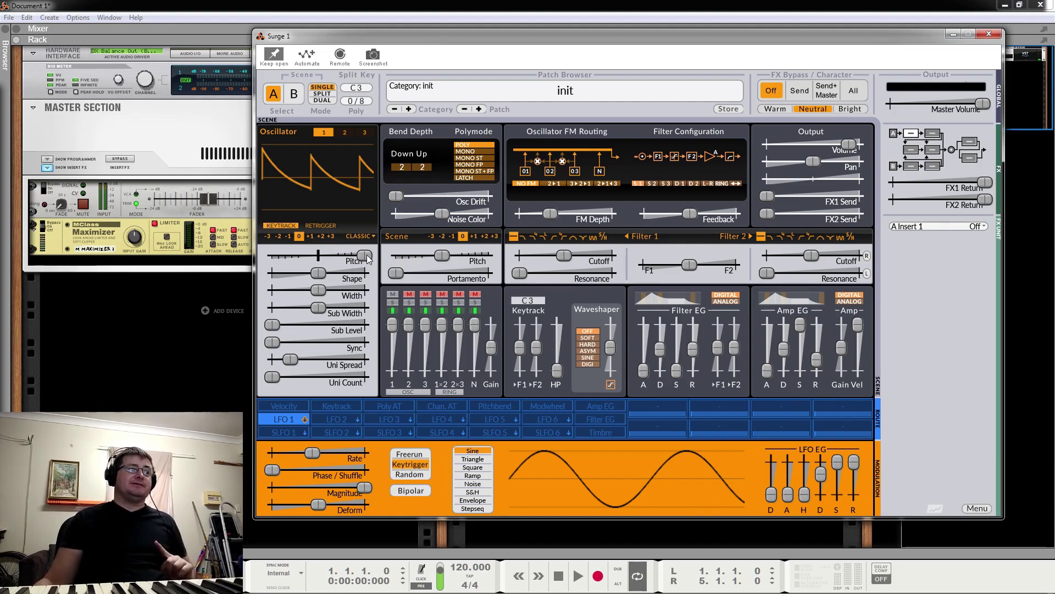
# Turn off the extended range for oscillator 1's pitch and reset the pitch to its default.
pyautogui.rightClick(367, 255)
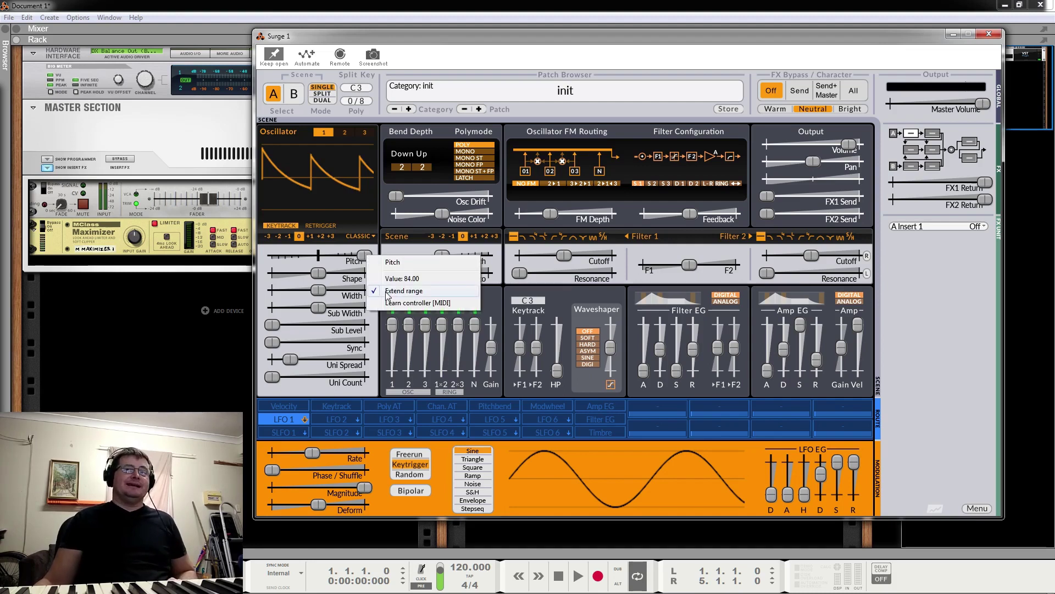
pyautogui.click(388, 292)
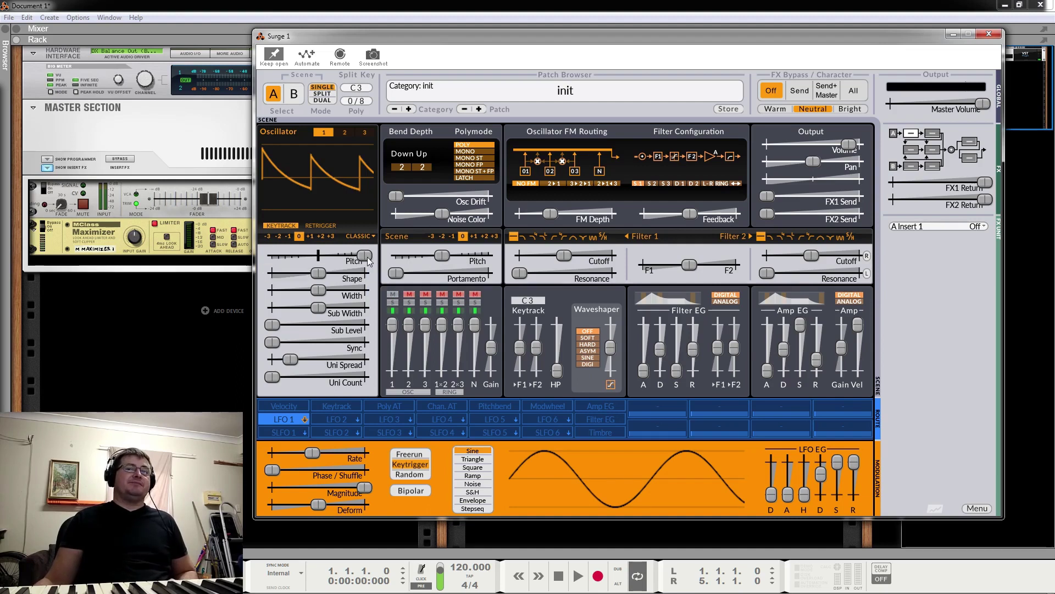
pyautogui.doubleClick(366, 256)
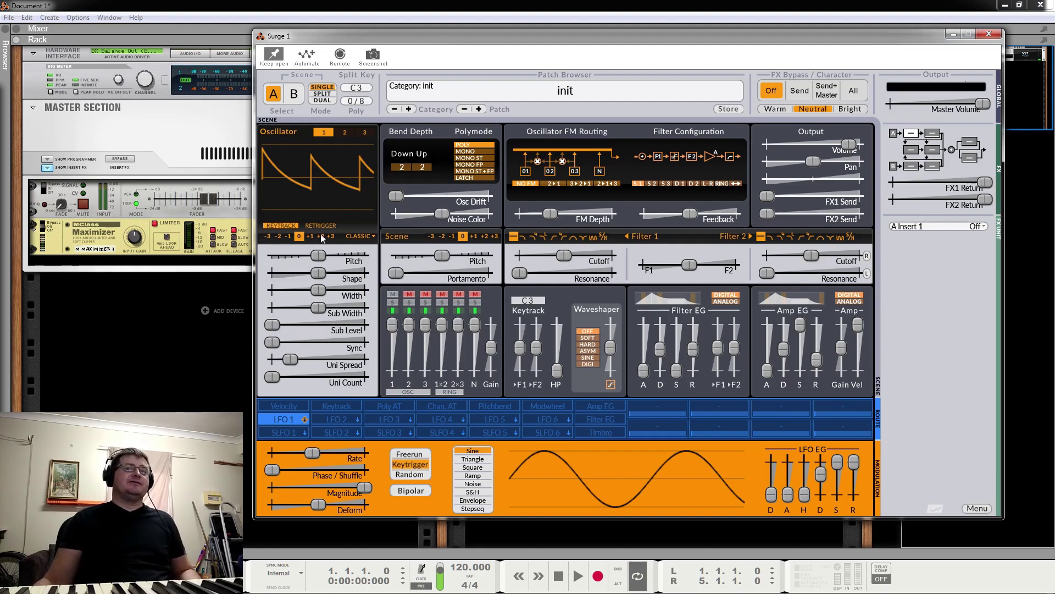
# Open oscillator 1's pitch value for exact entry and dismiss it.
pyautogui.rightClick(319, 258)
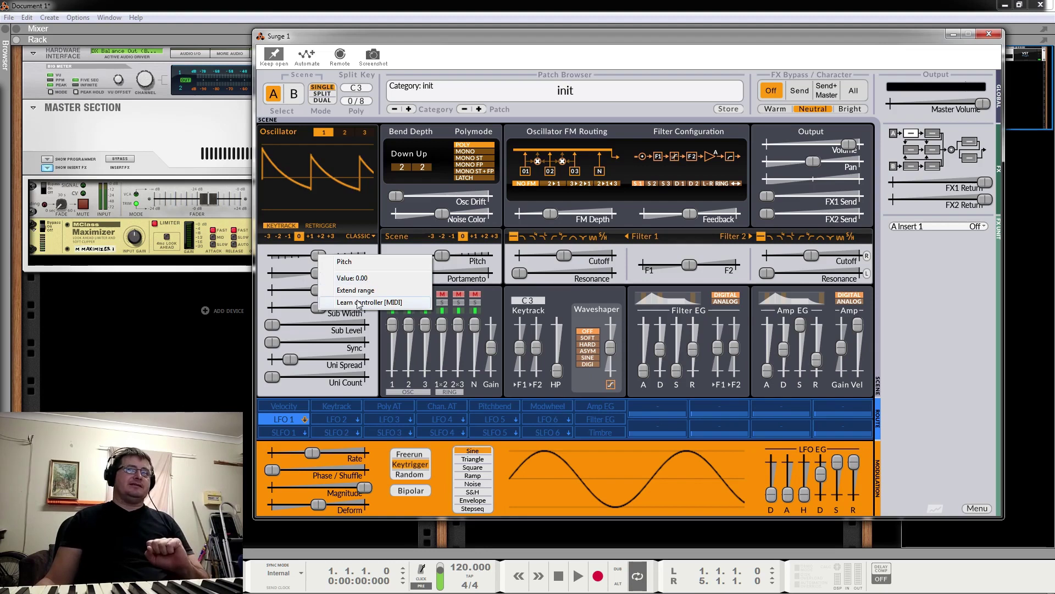
pyautogui.click(353, 278)
pyautogui.click(393, 251)
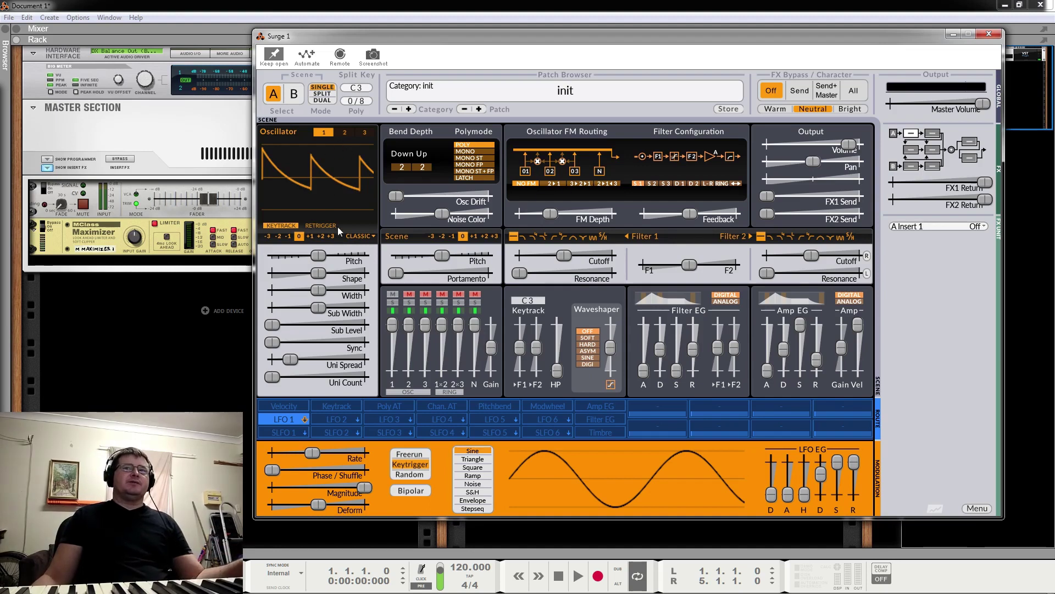
# Change oscillator 1's type to Sine and, after trying it, to Wavetable.
pyautogui.click(360, 236)
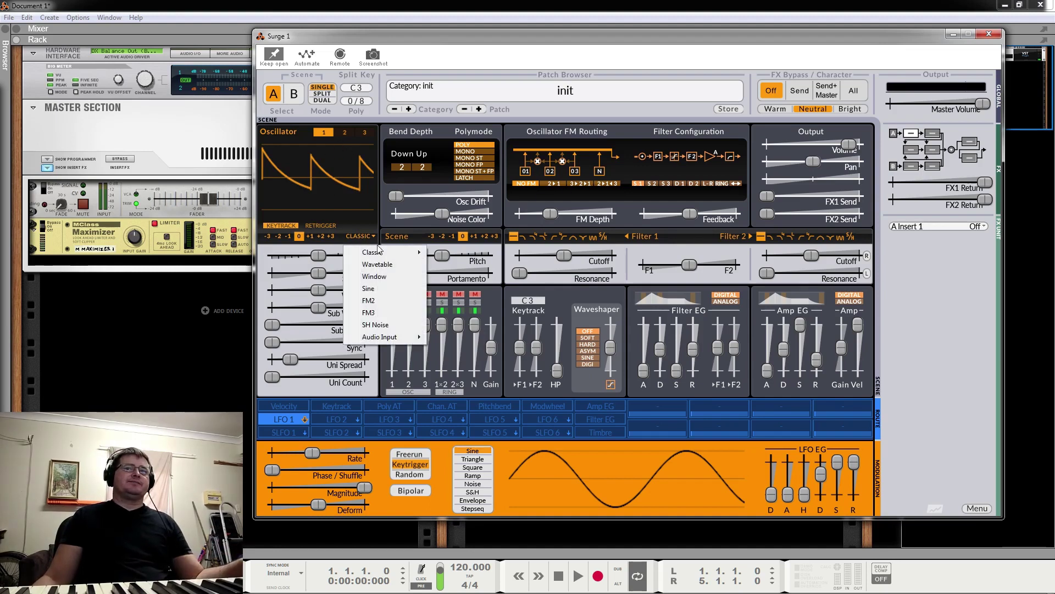
pyautogui.click(369, 288)
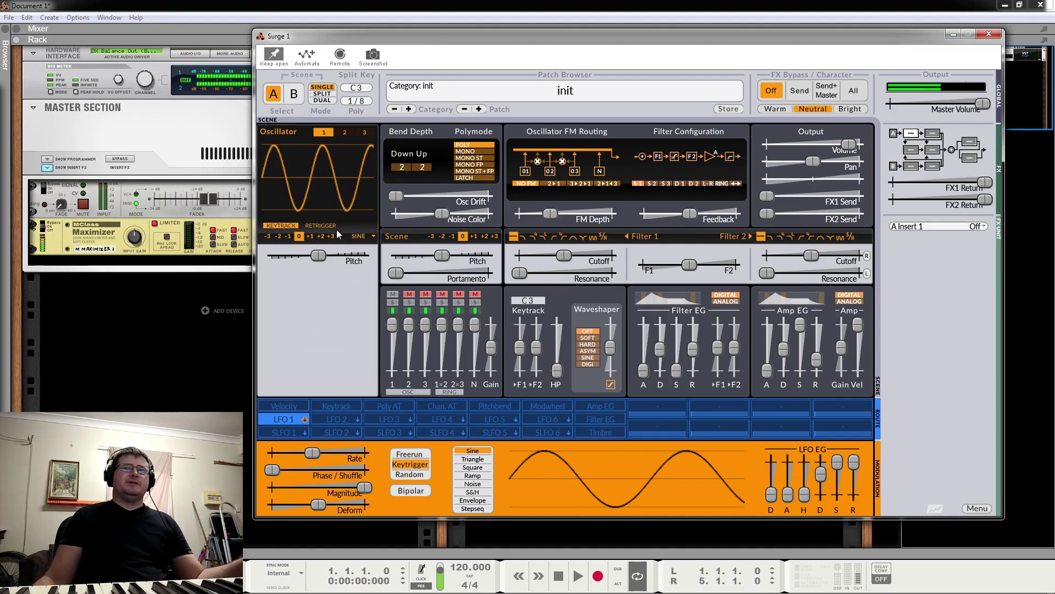
pyautogui.click(360, 236)
pyautogui.click(355, 260)
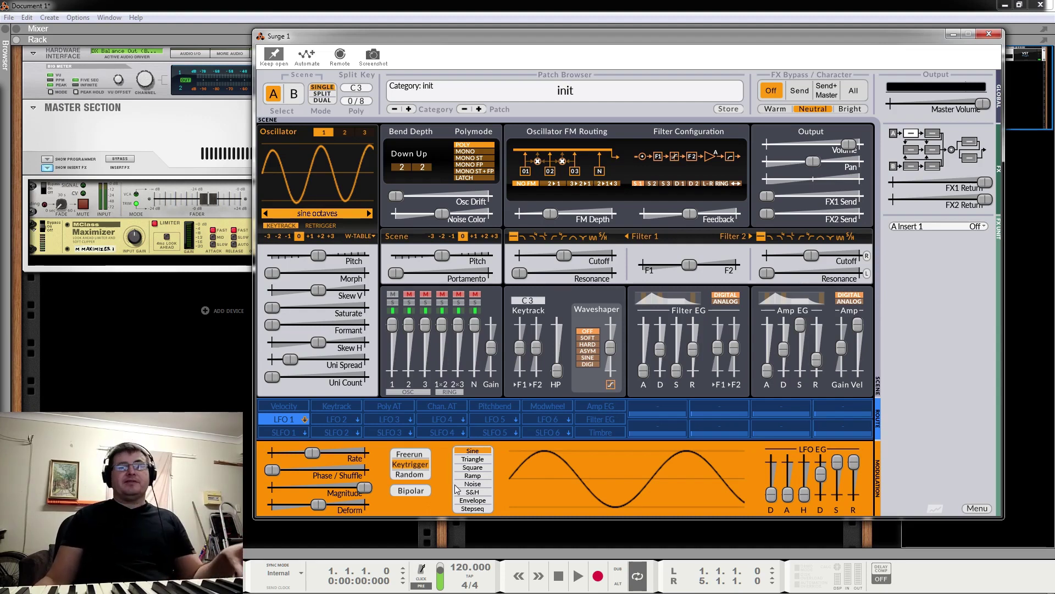
# Load the sine wavetable from the basic category into oscillator 1.
pyautogui.click(321, 214)
pyautogui.moveTo(379, 222)
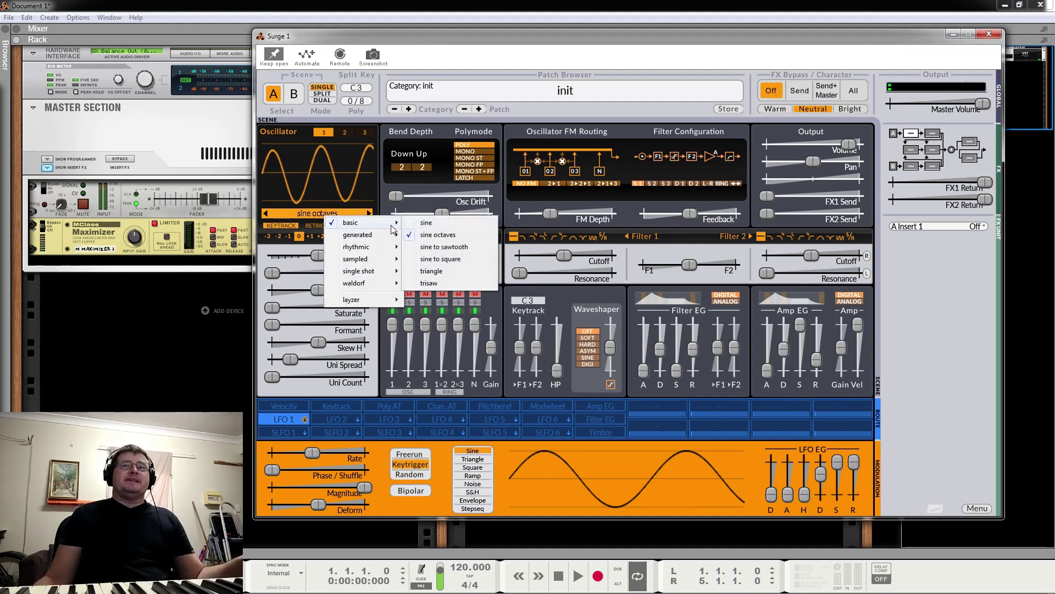
pyautogui.click(420, 225)
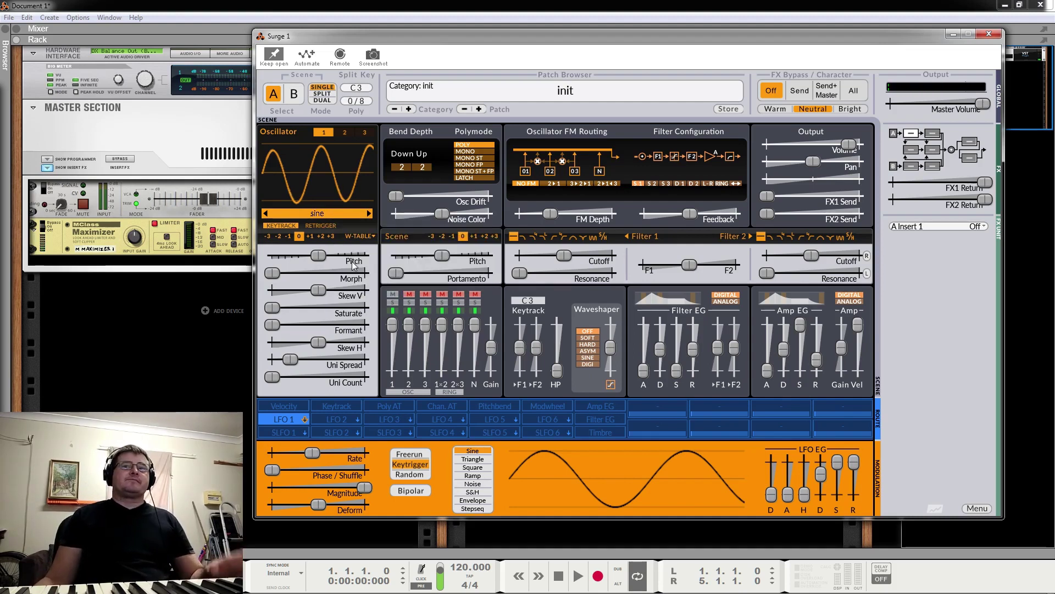
# Switch oscillator 1 to a Classic waveform and back to the Wavetable type.
pyautogui.click(354, 233)
pyautogui.moveTo(396, 253)
pyautogui.click(447, 254)
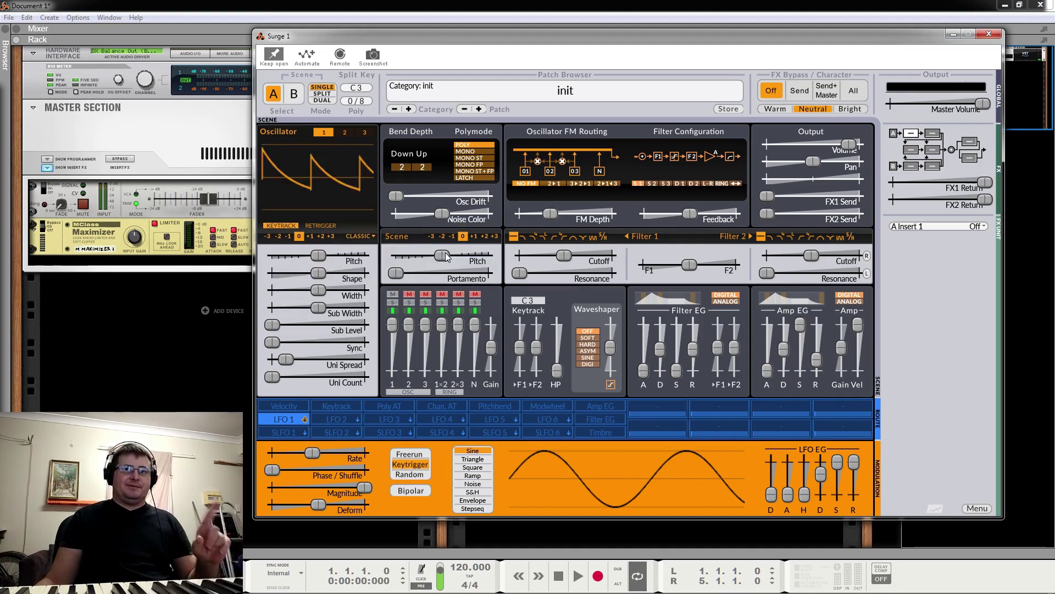
pyautogui.click(365, 240)
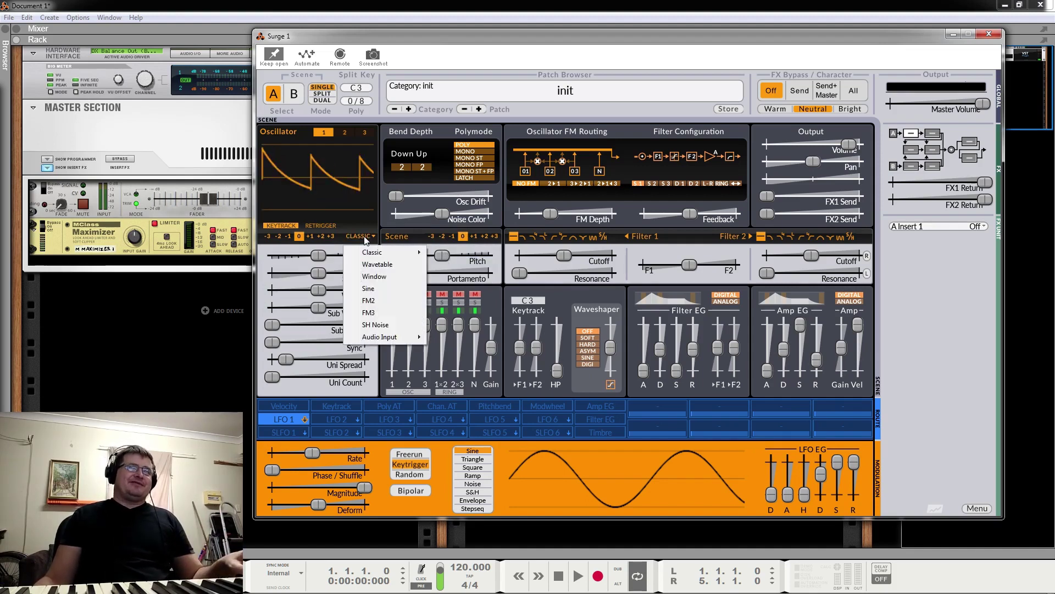
pyautogui.click(381, 266)
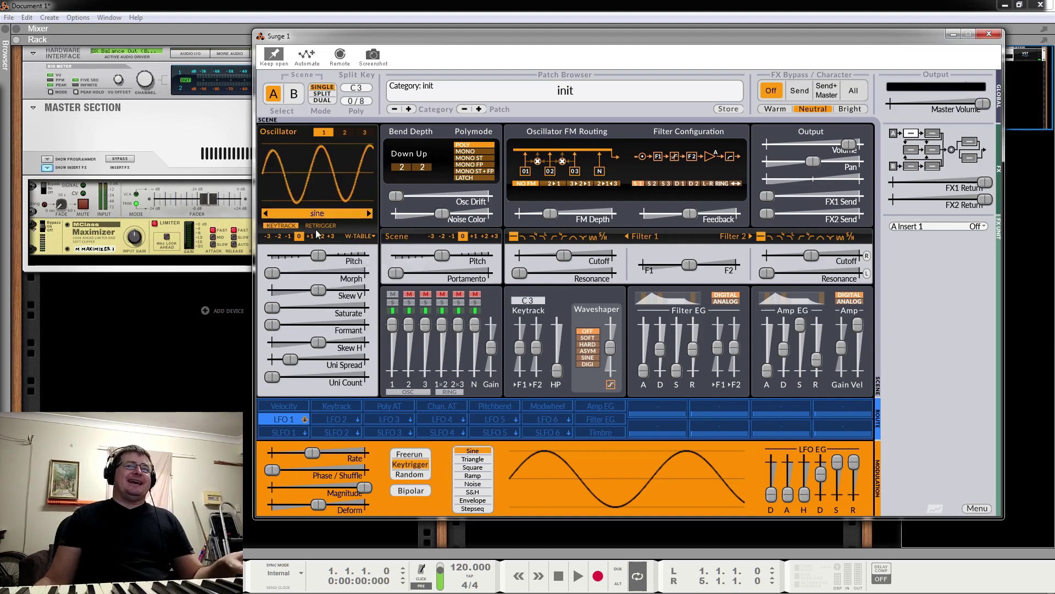
# Change oscillator 1's type to the Classic Sawtooth waveform.
pyautogui.click(342, 215)
pyautogui.moveTo(383, 221)
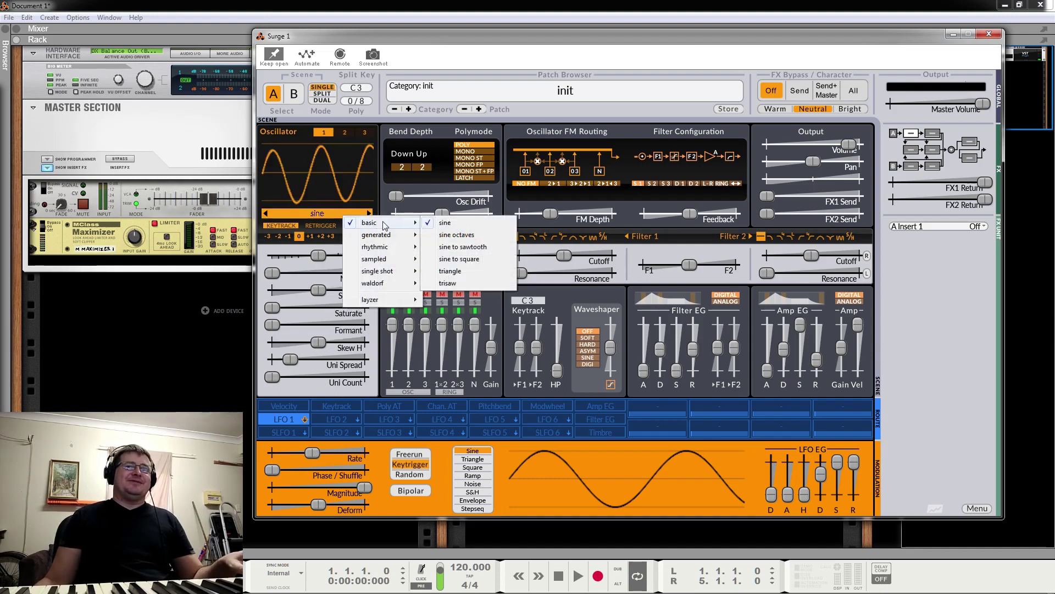
pyautogui.click(331, 251)
pyautogui.click(361, 236)
pyautogui.moveTo(388, 254)
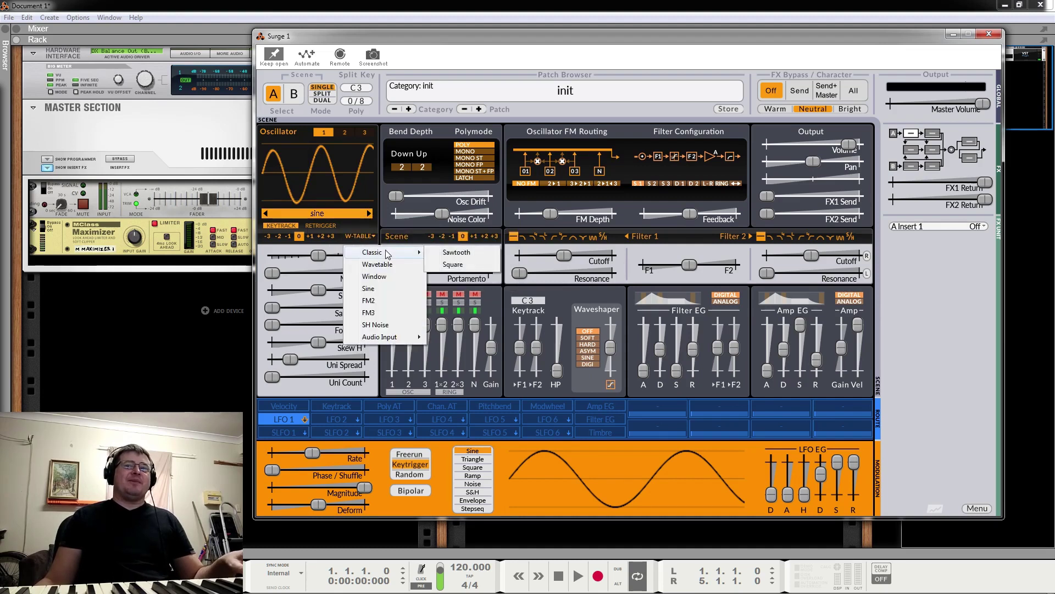
pyautogui.click(457, 252)
# Sweep oscillator 1's Shape to its maximum and Width to 0.0 %, and return both to their default centre settings.
pyautogui.moveTo(323, 277); pyautogui.dragTo(364, 277)
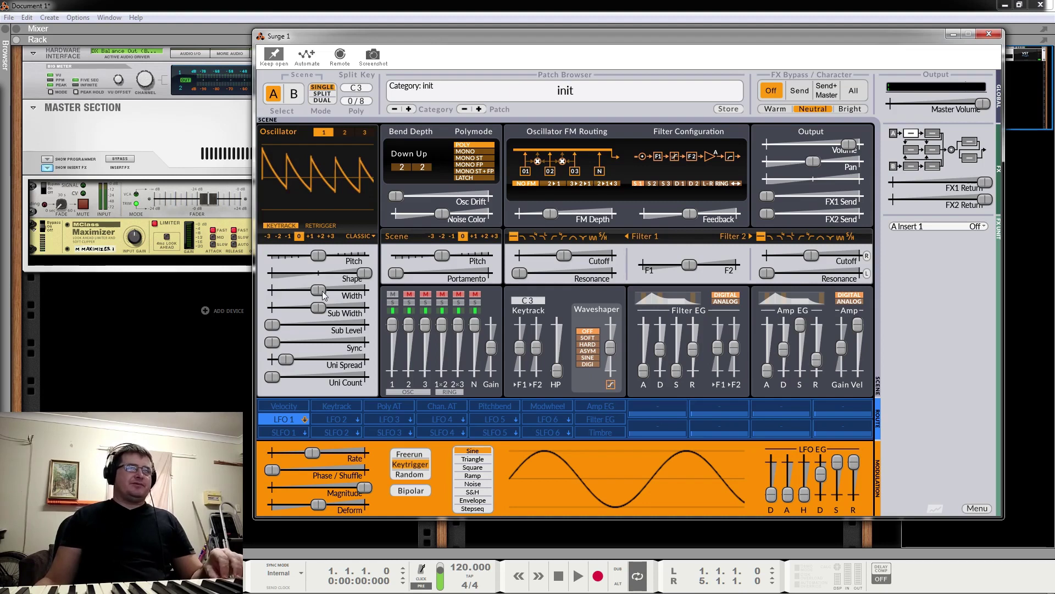
pyautogui.moveTo(319, 290); pyautogui.dragTo(272, 290)
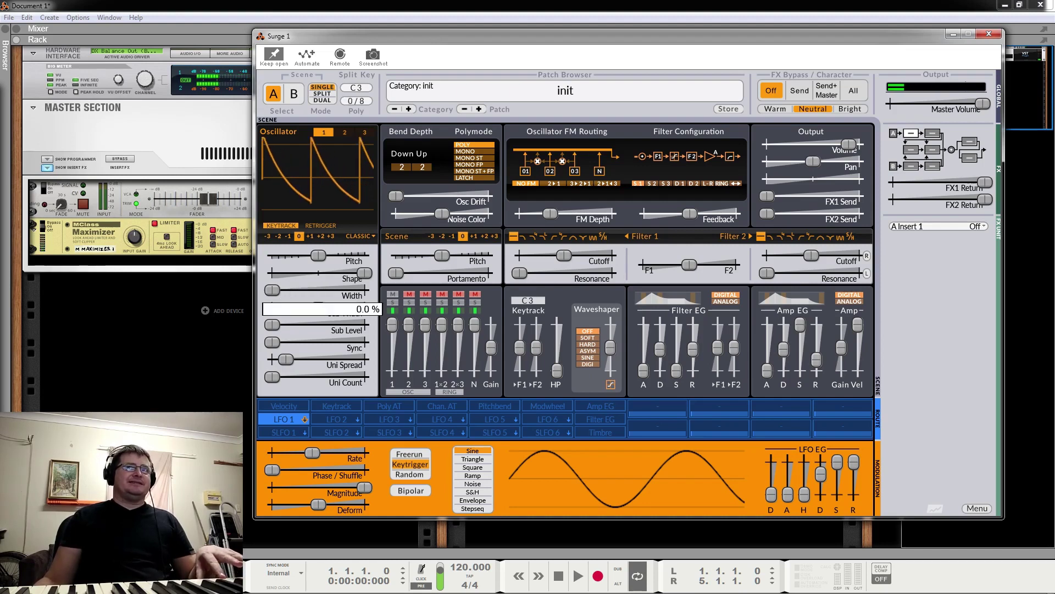
pyautogui.moveTo(364, 273)
pyautogui.mouseDown()
pyautogui.moveTo(271, 272)
pyautogui.moveTo(364, 273)
pyautogui.mouseUp()
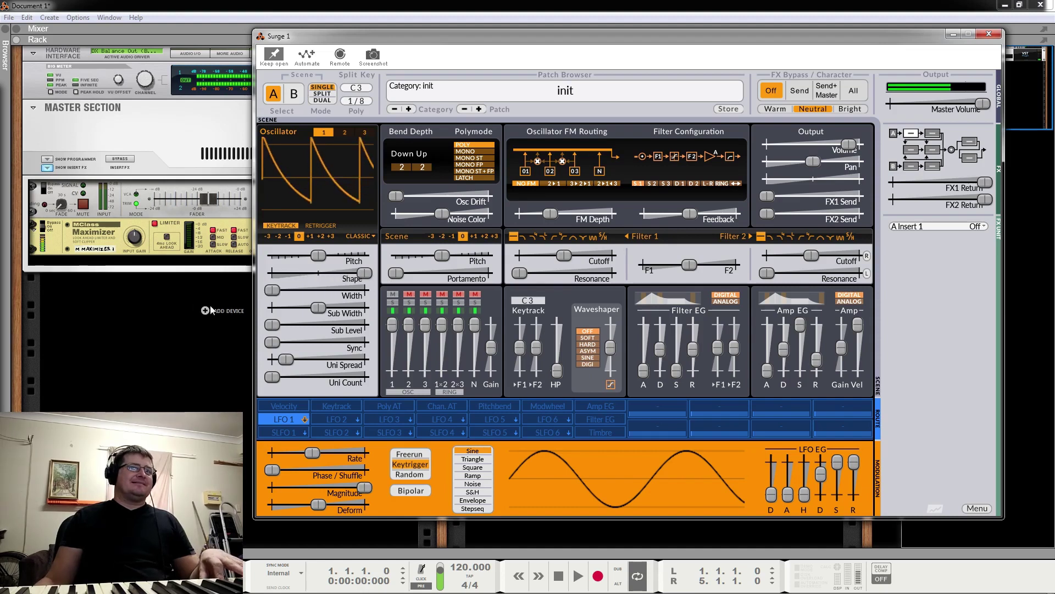
pyautogui.moveTo(278, 273); pyautogui.dragTo(276, 273)
pyautogui.moveTo(362, 273); pyautogui.dragTo(317, 290)
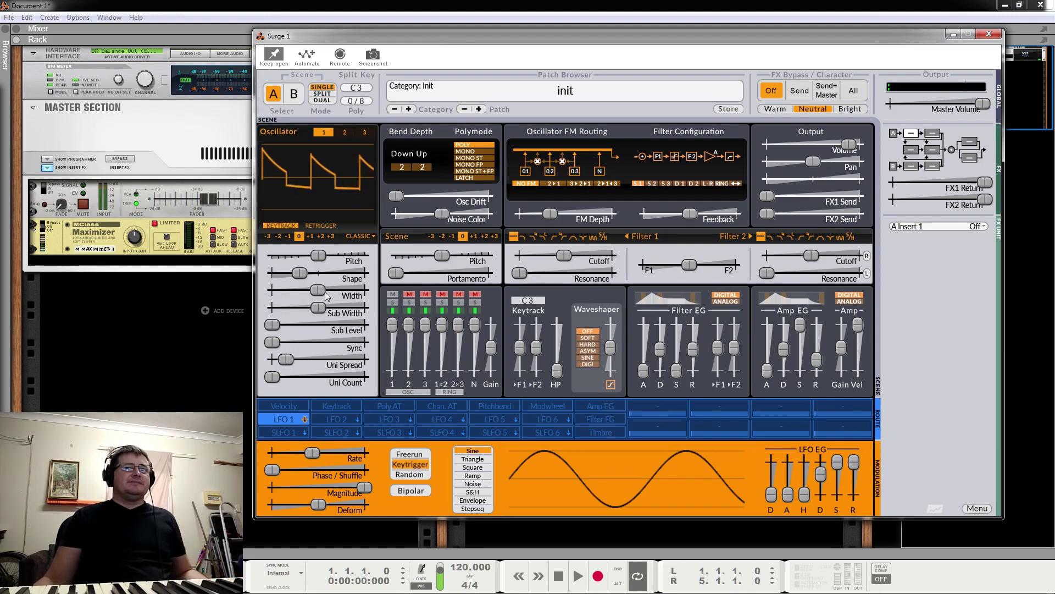
pyautogui.doubleClick(301, 272)
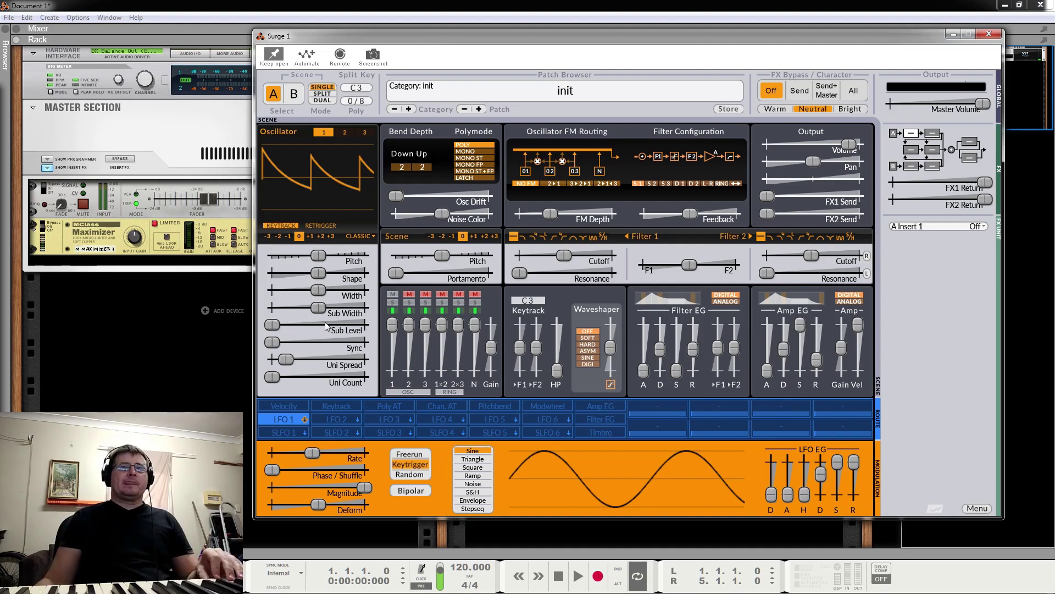
# Try oscillator 1's Sub Level at 50.5 % with Sub Width at its maximum, and reset both to their defaults.
pyautogui.moveTo(279, 326); pyautogui.dragTo(364, 325)
pyautogui.moveTo(310, 302); pyautogui.dragTo(317, 331)
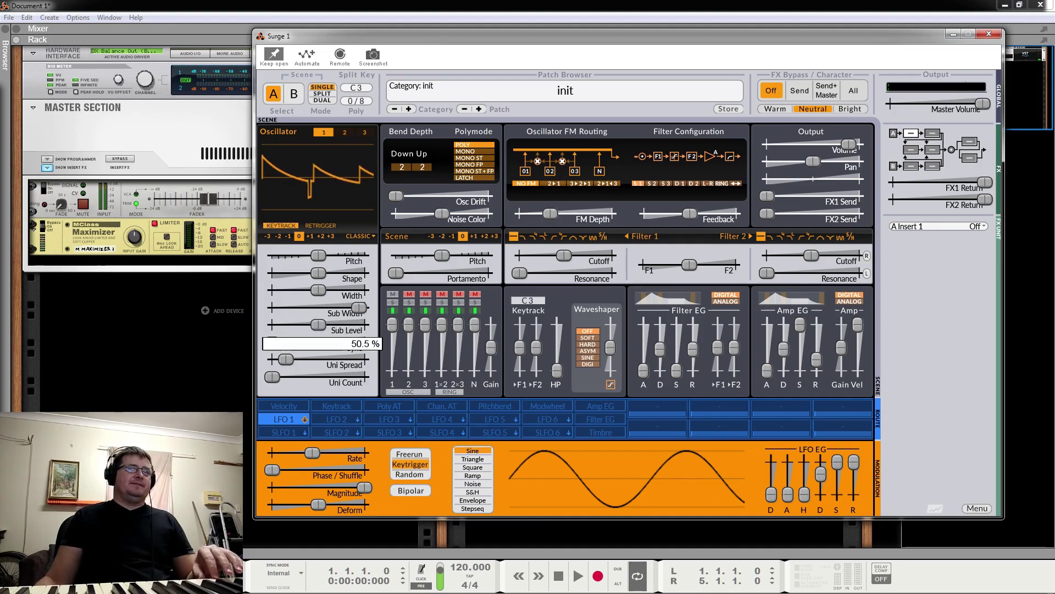
pyautogui.moveTo(359, 308)
pyautogui.mouseDown()
pyautogui.moveTo(273, 307)
pyautogui.moveTo(364, 308)
pyautogui.mouseUp()
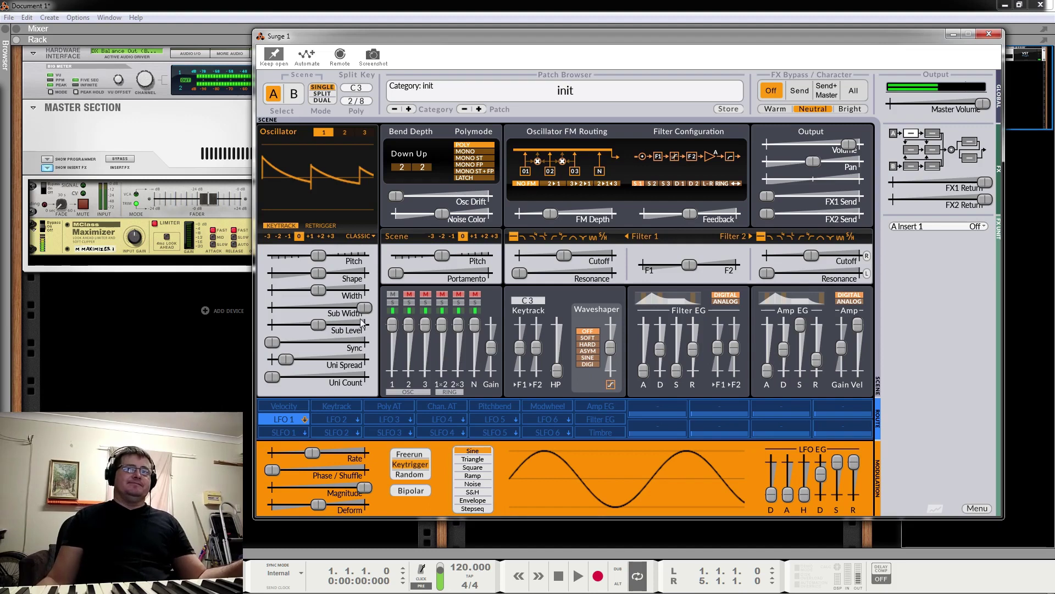
pyautogui.moveTo(364, 316); pyautogui.dragTo(385, 335)
pyautogui.moveTo(312, 313)
pyautogui.mouseDown()
pyautogui.moveTo(364, 313)
pyautogui.moveTo(278, 308)
pyautogui.moveTo(318, 308)
pyautogui.mouseUp()
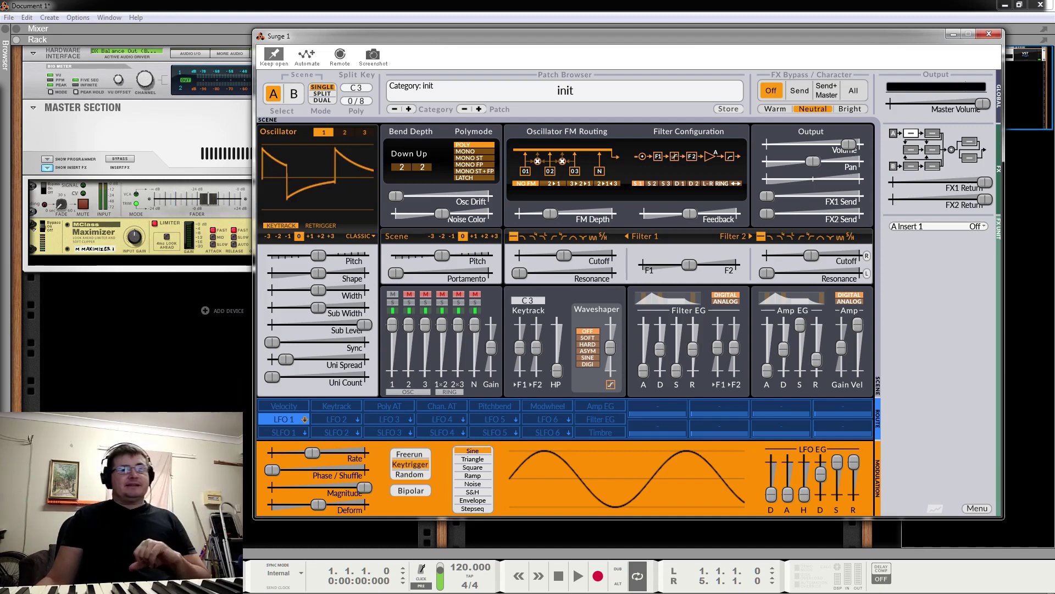
pyautogui.doubleClick(343, 332)
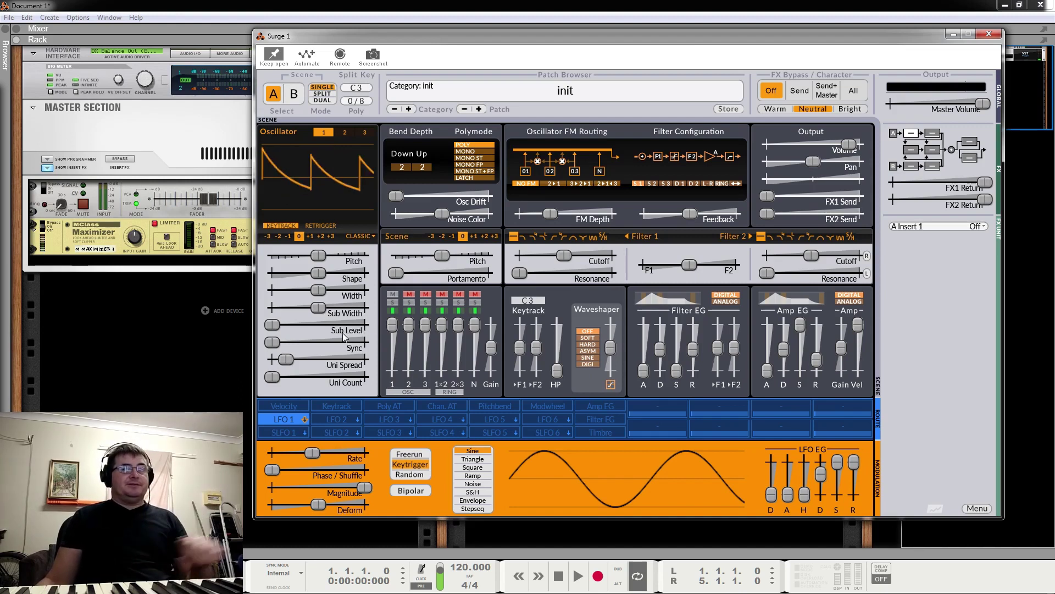
# Try oscillator 1's Sync and Uni Count, returning both to minimum, and lower Uni Spread to its minimum.
pyautogui.moveTo(274, 342)
pyautogui.mouseDown()
pyautogui.moveTo(350, 343)
pyautogui.moveTo(272, 343)
pyautogui.mouseUp()
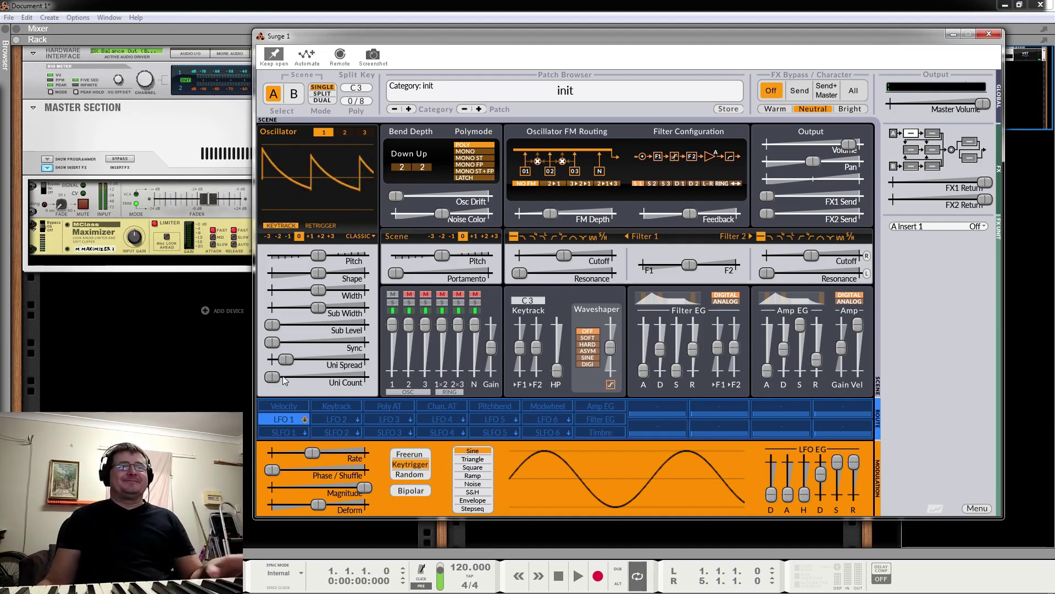
pyautogui.moveTo(275, 378); pyautogui.dragTo(364, 377)
pyautogui.moveTo(284, 358)
pyautogui.mouseDown()
pyautogui.moveTo(364, 359)
pyautogui.moveTo(346, 374)
pyautogui.moveTo(346, 359)
pyautogui.moveTo(271, 359)
pyautogui.mouseUp()
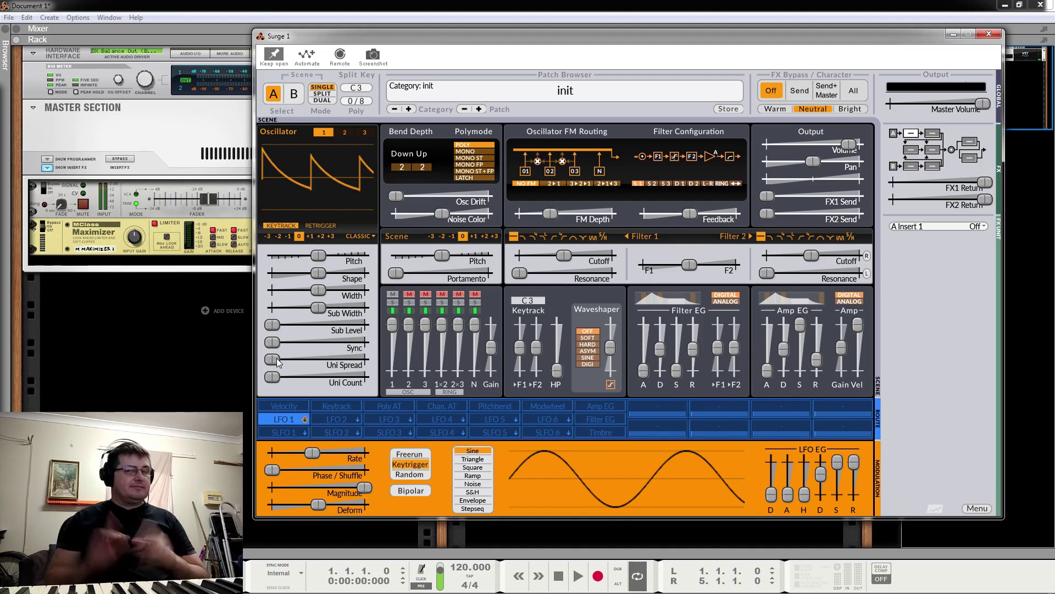
# Toggle Retrigger on and off for oscillator 1 to compare how notes start.
pyautogui.click(324, 226)
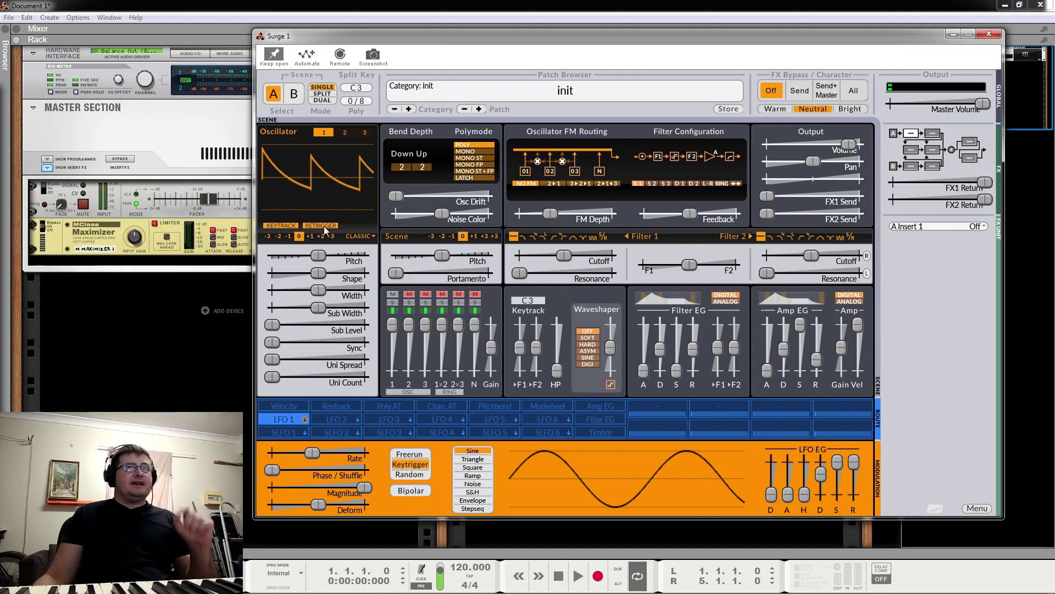
pyautogui.click(320, 225)
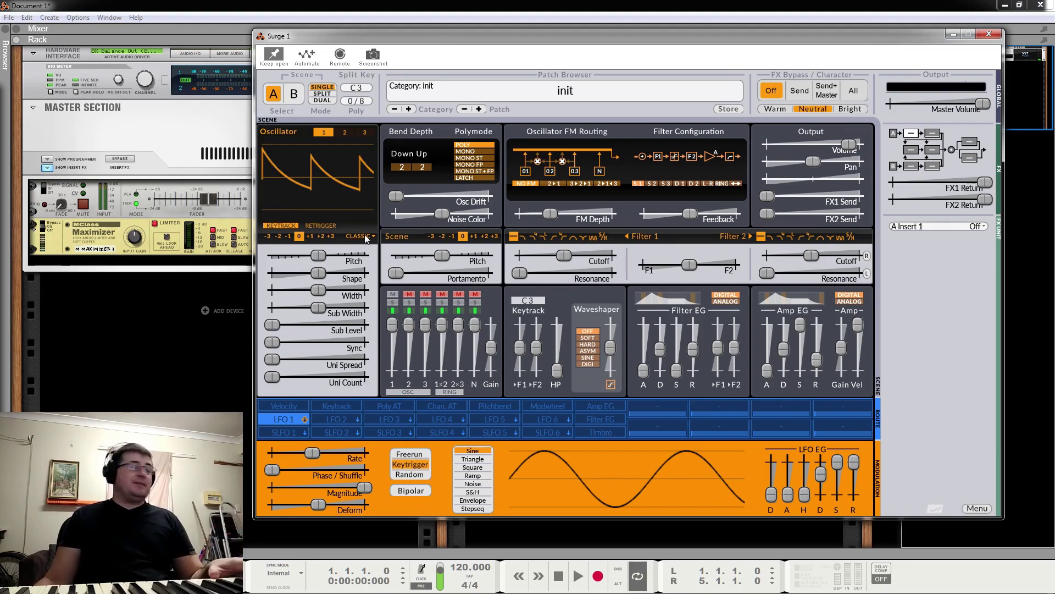
pyautogui.click(329, 226)
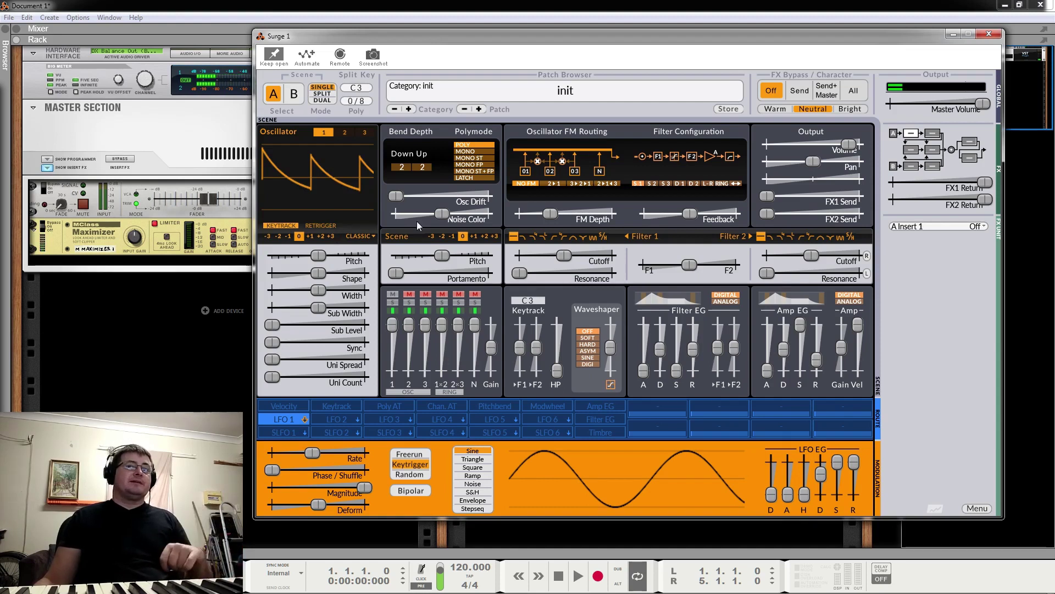
# Try Osc Drift at 4.5 % and 50.0 %, and lower it back to its minimum.
pyautogui.moveTo(399, 199)
pyautogui.mouseDown()
pyautogui.moveTo(489, 198)
pyautogui.moveTo(400, 198)
pyautogui.mouseUp()
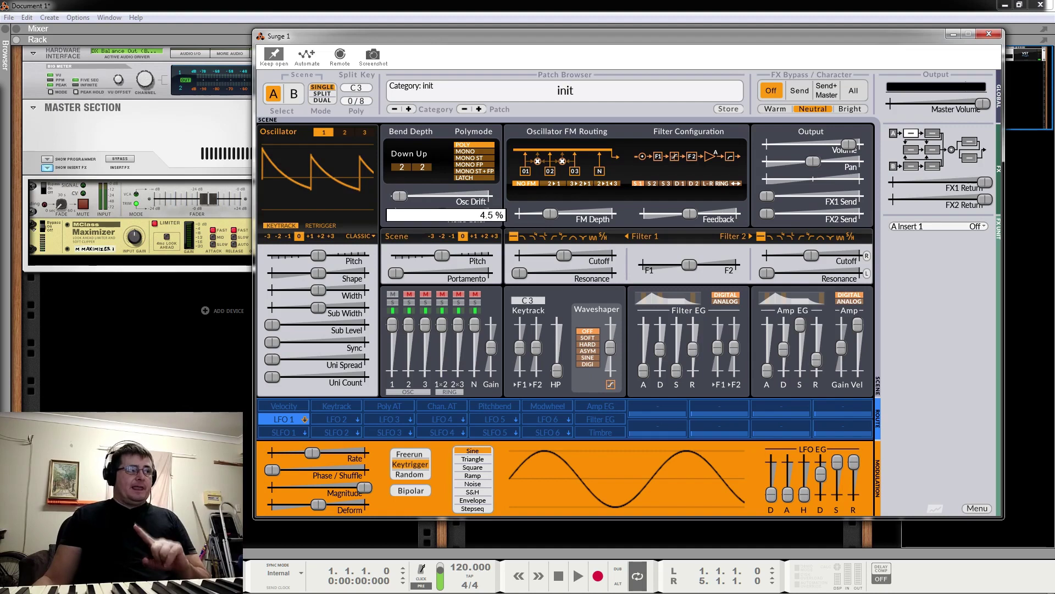
pyautogui.moveTo(400, 196); pyautogui.dragTo(440, 197)
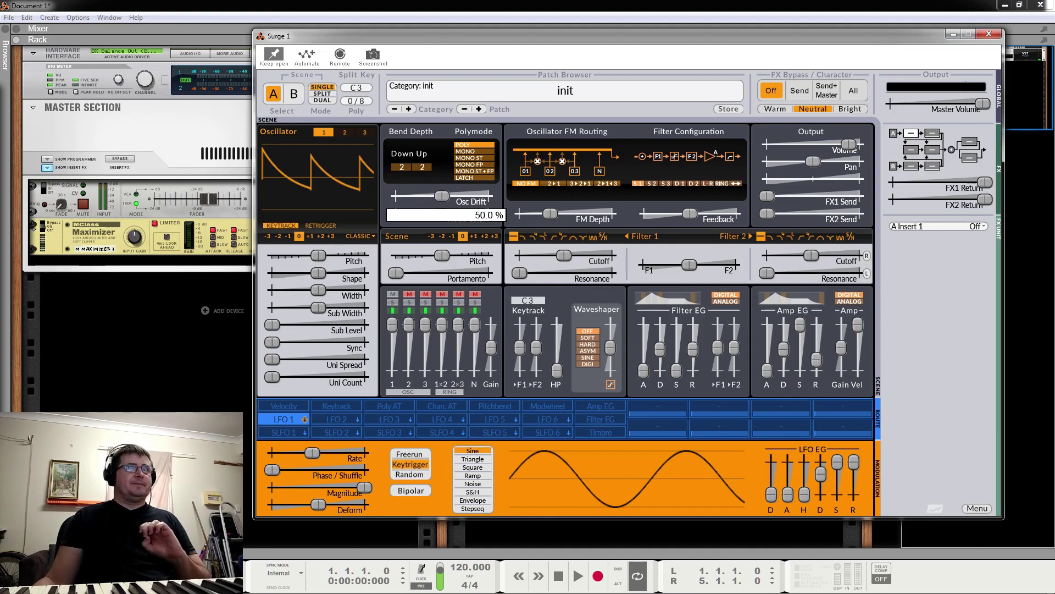
pyautogui.moveTo(442, 214); pyautogui.dragTo(423, 231)
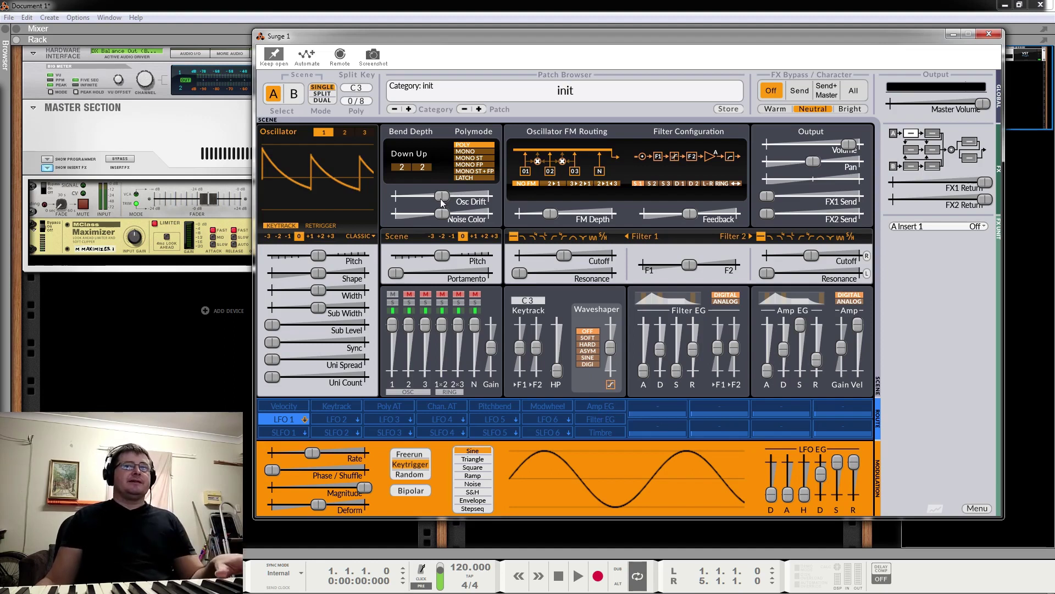
pyautogui.moveTo(440, 199); pyautogui.dragTo(414, 213)
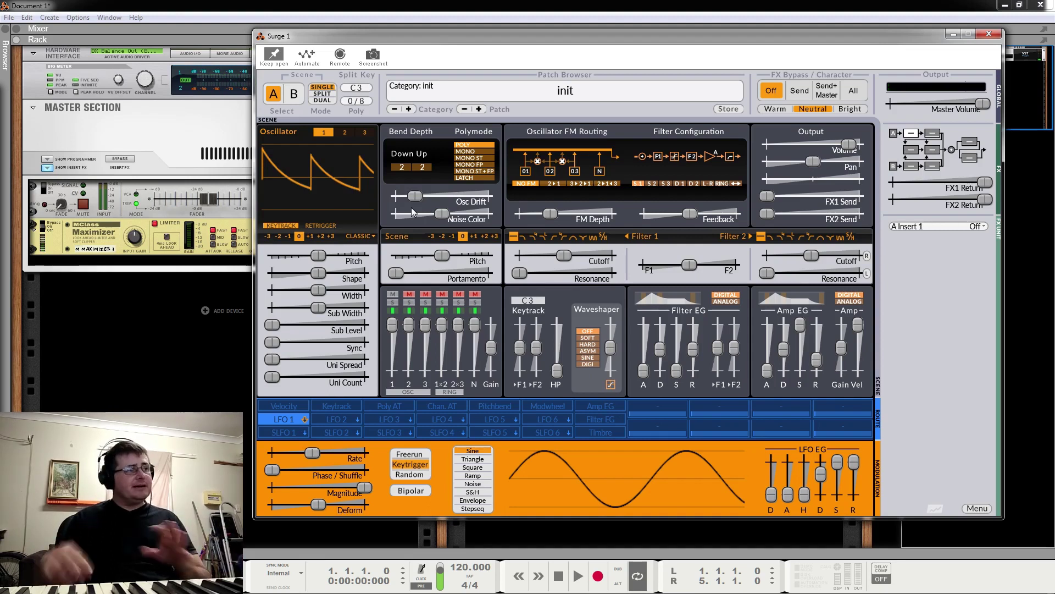
pyautogui.moveTo(415, 202); pyautogui.dragTo(393, 203)
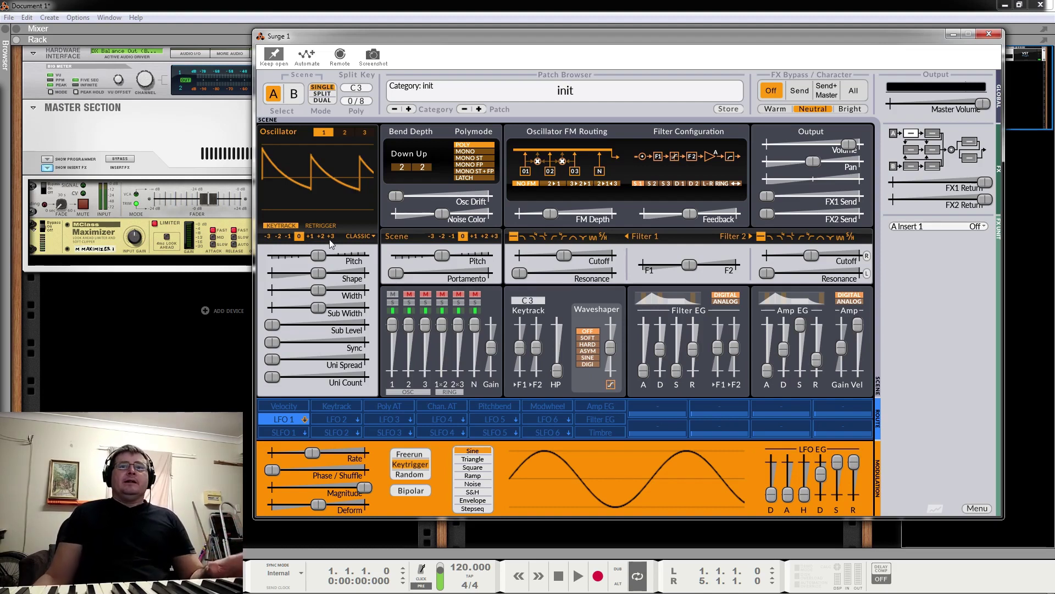
# Change oscillator 1's type to Wavetable and load sine octaves from the basic category.
pyautogui.click(350, 236)
pyautogui.click(355, 266)
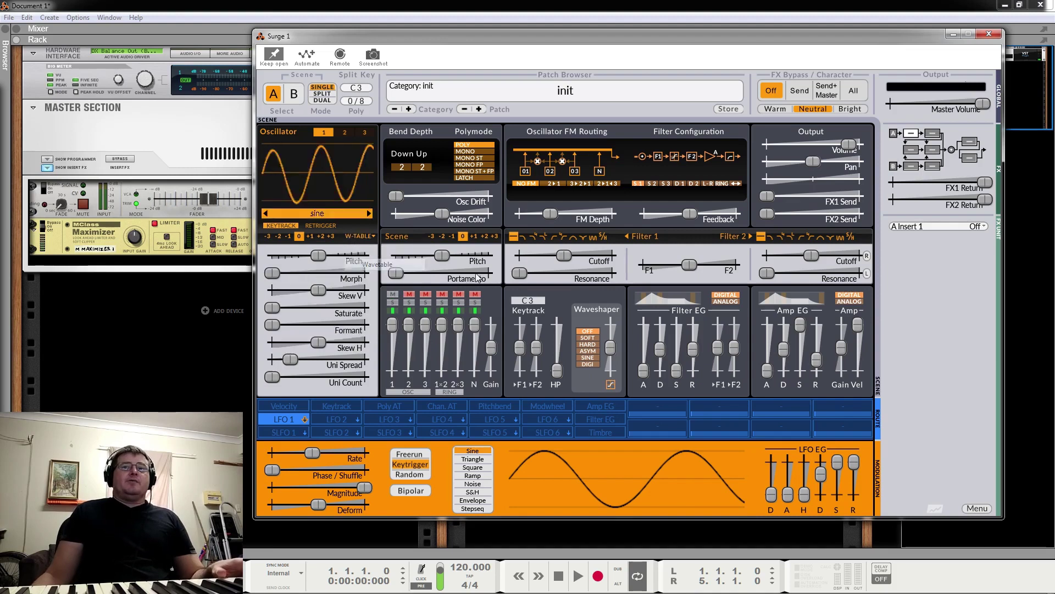
pyautogui.click(319, 214)
pyautogui.moveTo(334, 226)
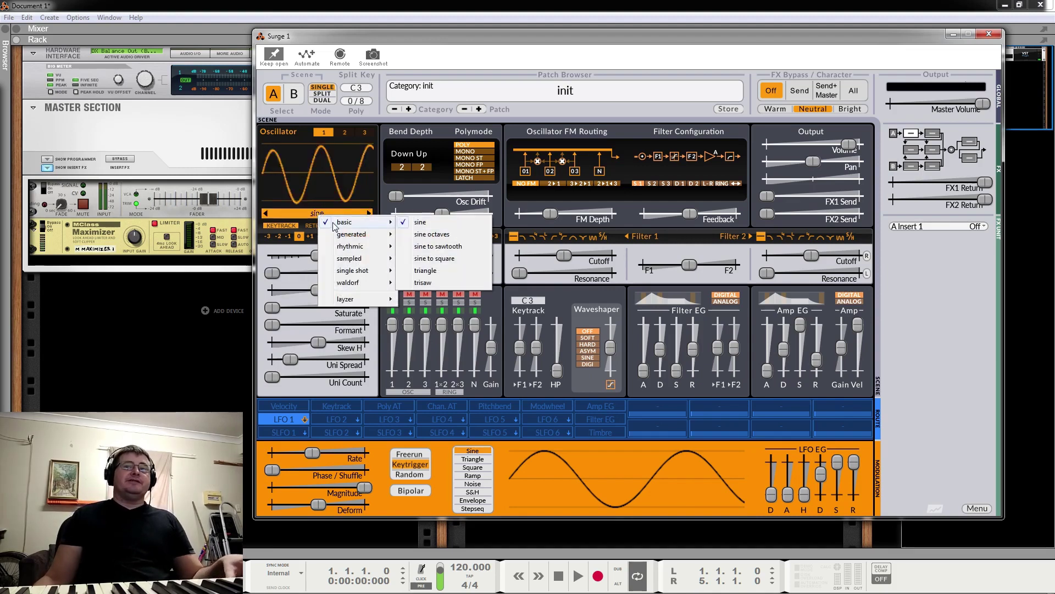
pyautogui.click(419, 237)
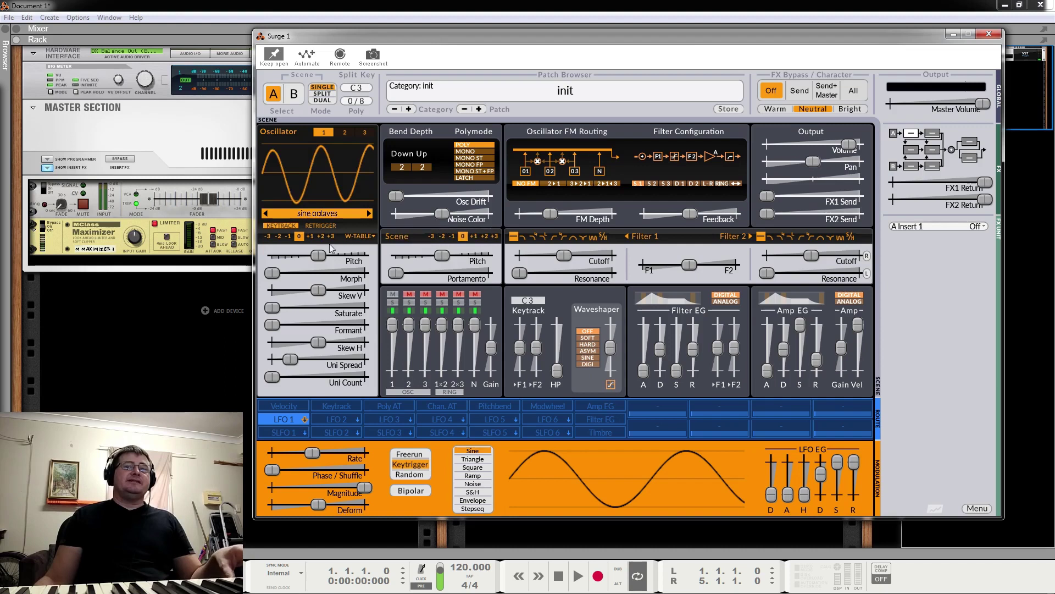
# Raise the Morph of the sine octaves wavetable and lower the channel fader slightly in Reason's rack.
pyautogui.moveTo(273, 278); pyautogui.dragTo(298, 273)
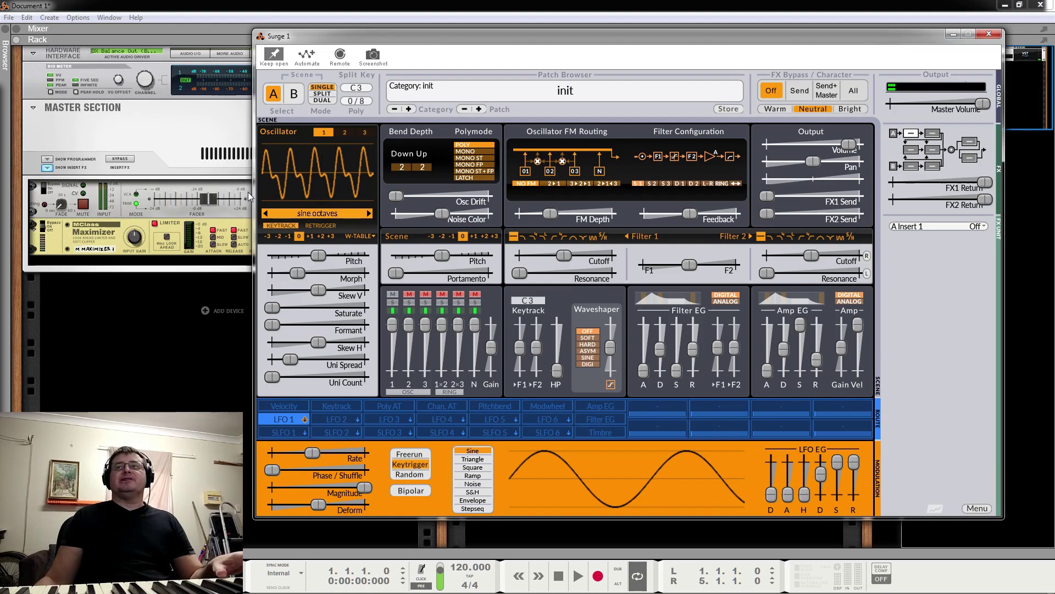
pyautogui.moveTo(208, 201); pyautogui.dragTo(199, 205)
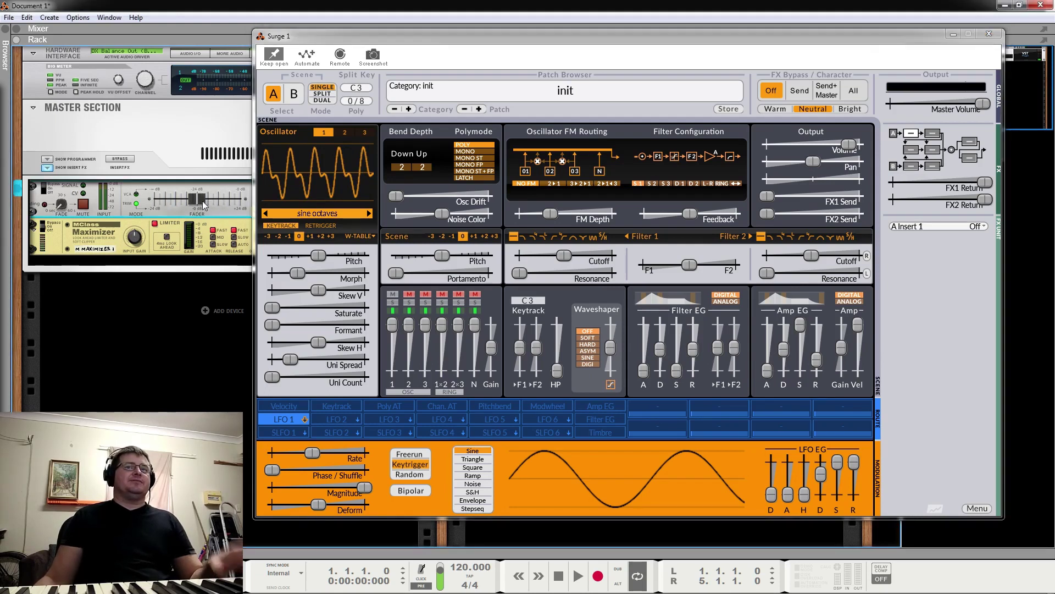
# Sweep oscillator 1's Morph through the sine octaves and reset Pitch and Morph to their defaults.
pyautogui.moveTo(318, 255); pyautogui.dragTo(299, 289)
pyautogui.doubleClick(356, 256)
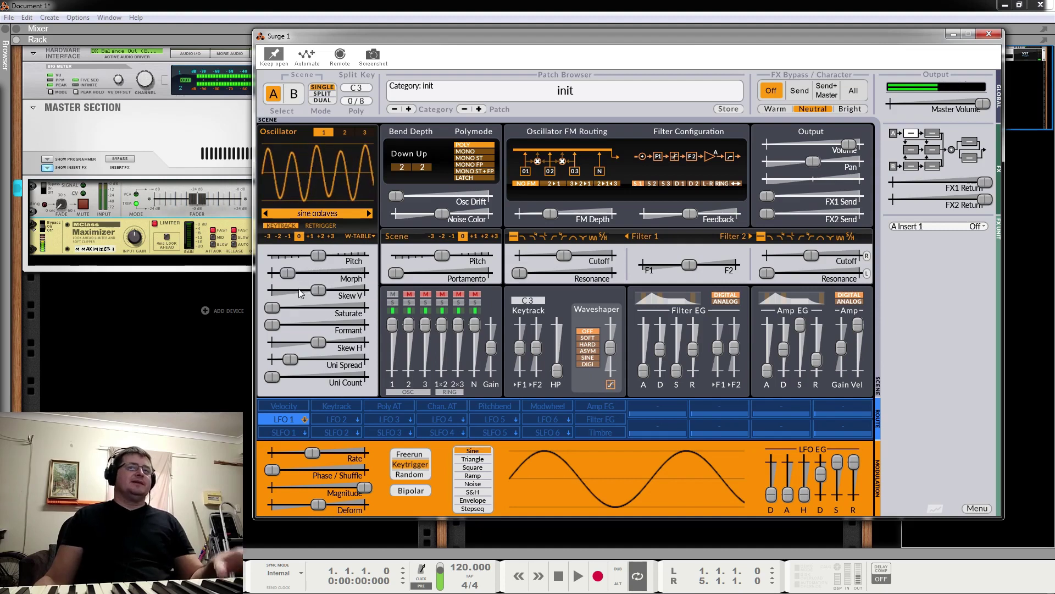
pyautogui.doubleClick(293, 273)
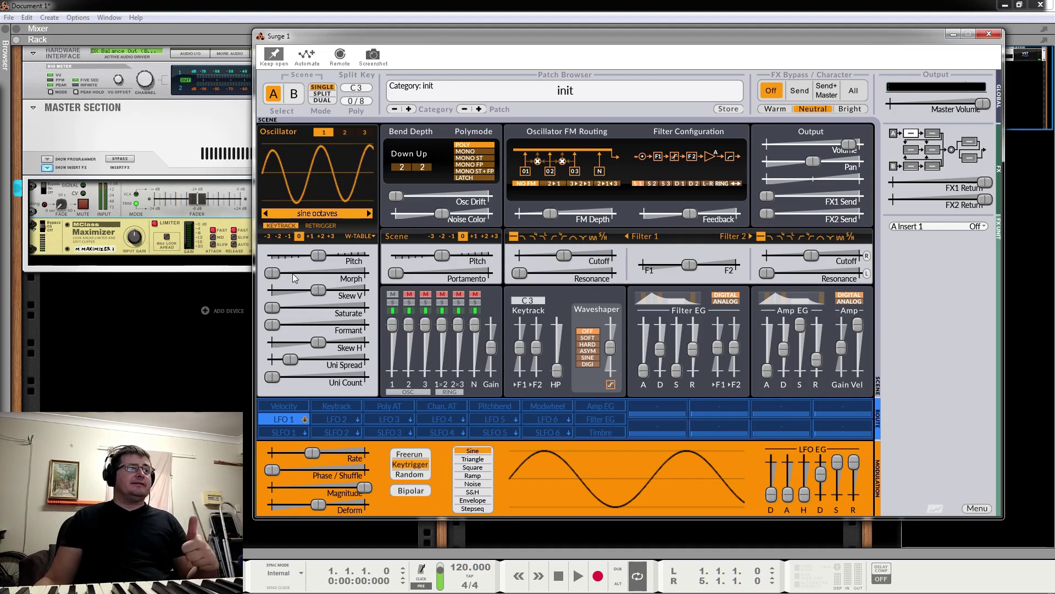
# Load the triangle wavetable from the basic category into oscillator 1.
pyautogui.click(332, 214)
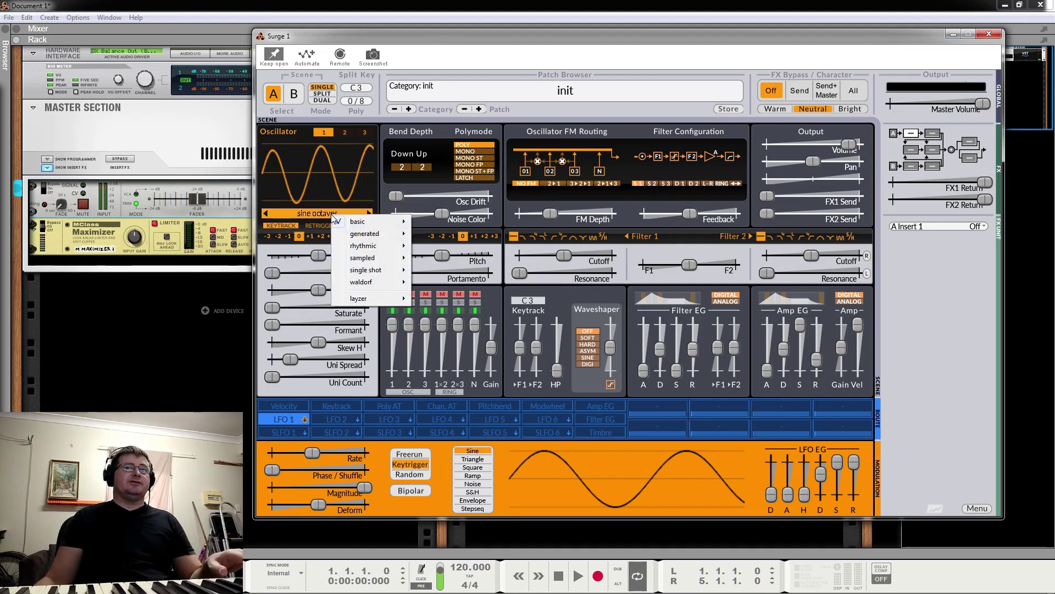
pyautogui.moveTo(385, 222)
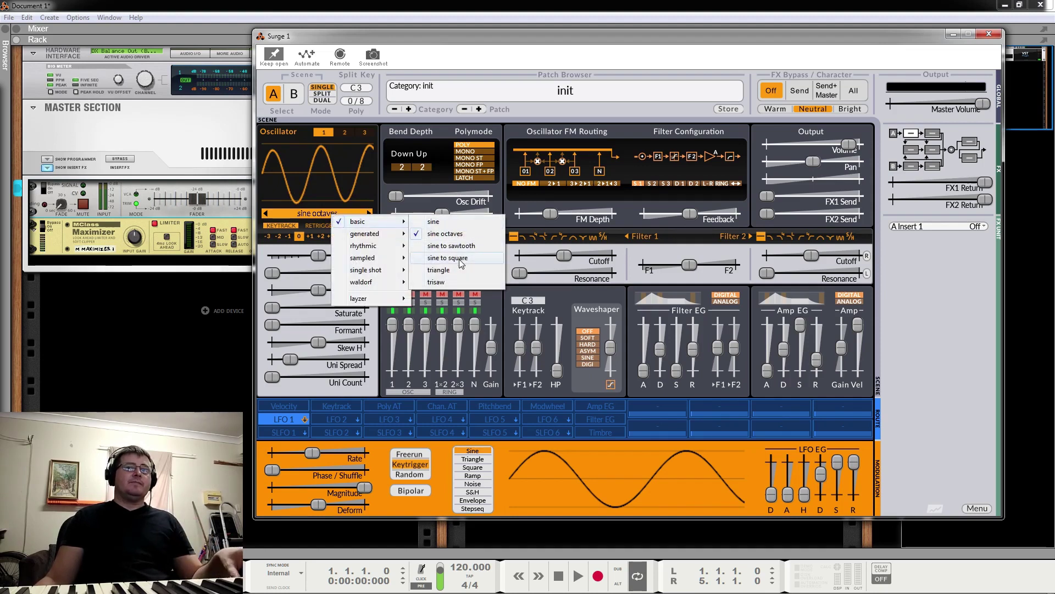
pyautogui.click(439, 270)
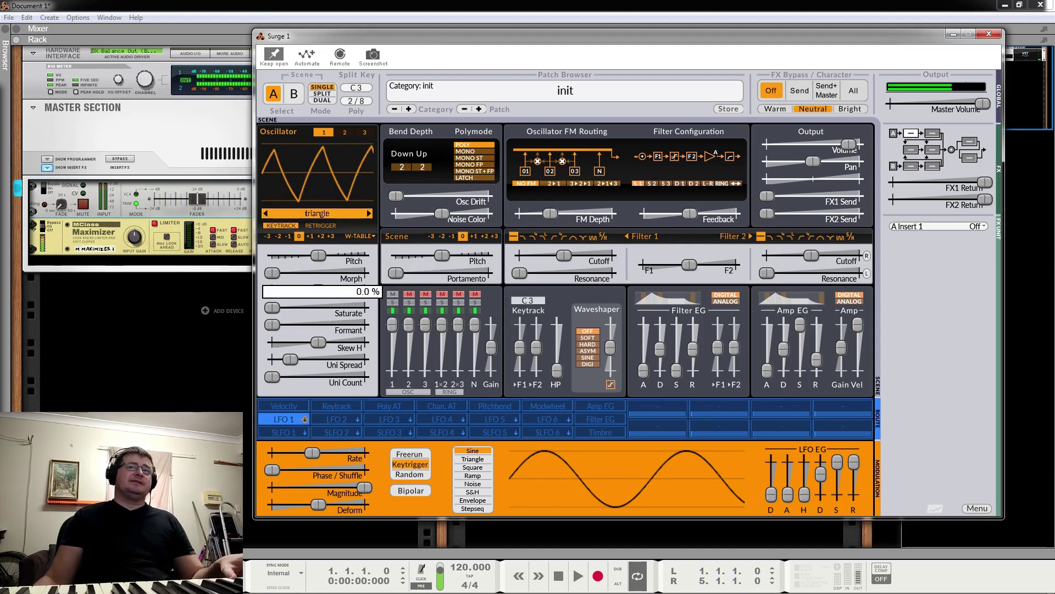
# Load the sine to sawtooth wavetable into oscillator 1, sweeping Morph to near maximum and back to minimum.
pyautogui.click(342, 215)
pyautogui.moveTo(393, 237)
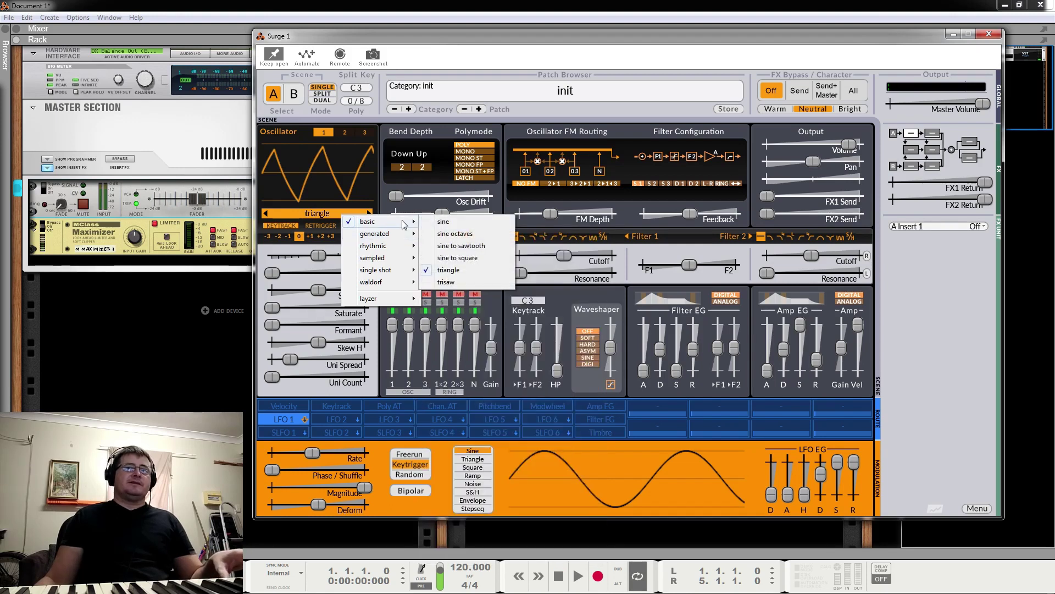
pyautogui.click(461, 245)
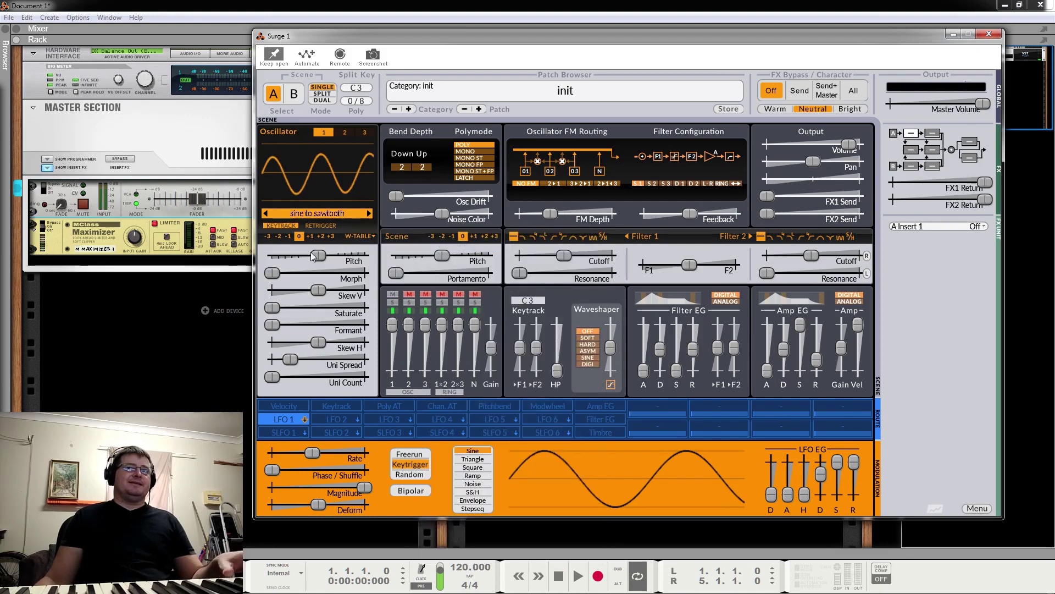
pyautogui.moveTo(276, 273); pyautogui.dragTo(363, 273)
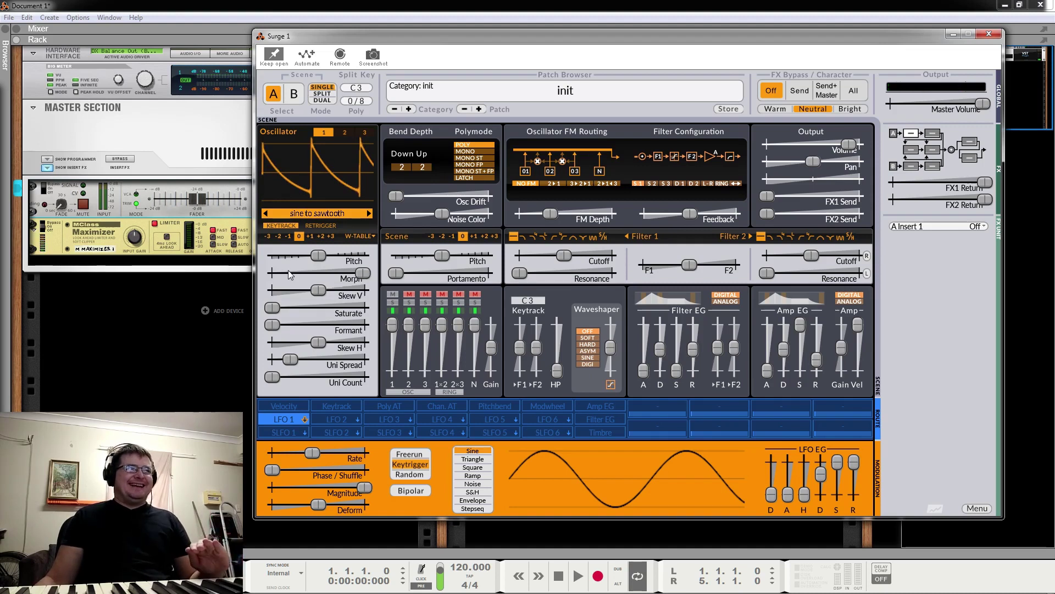
pyautogui.moveTo(278, 273)
pyautogui.mouseDown()
pyautogui.moveTo(357, 273)
pyautogui.moveTo(272, 273)
pyautogui.mouseUp()
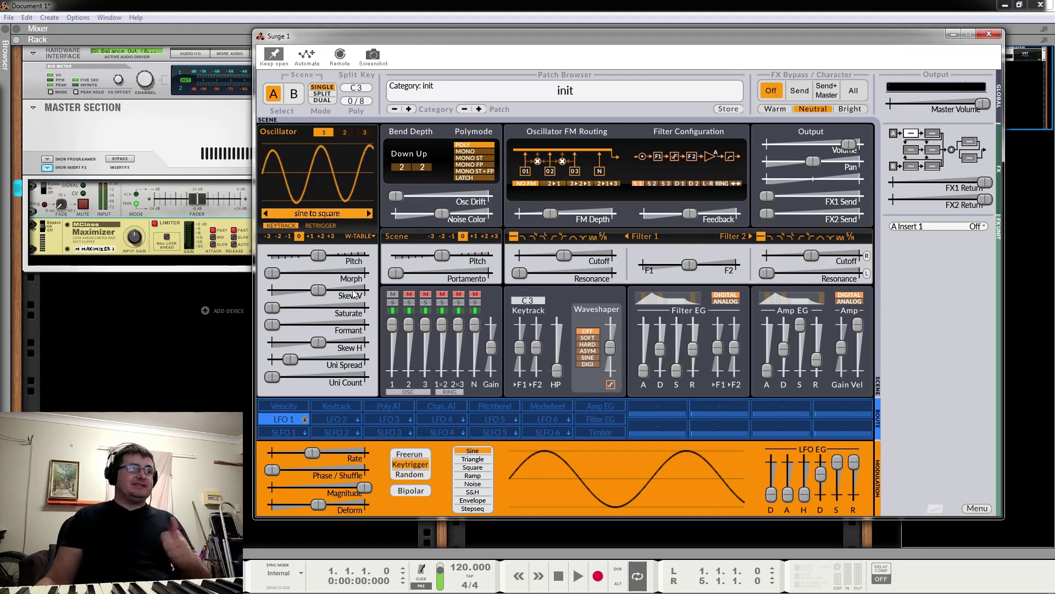
# Load the sine quantized 1 wavetable from the generated category into oscillator 1, sweeping Morph and returning it to minimum.
pyautogui.click(340, 216)
pyautogui.moveTo(376, 238)
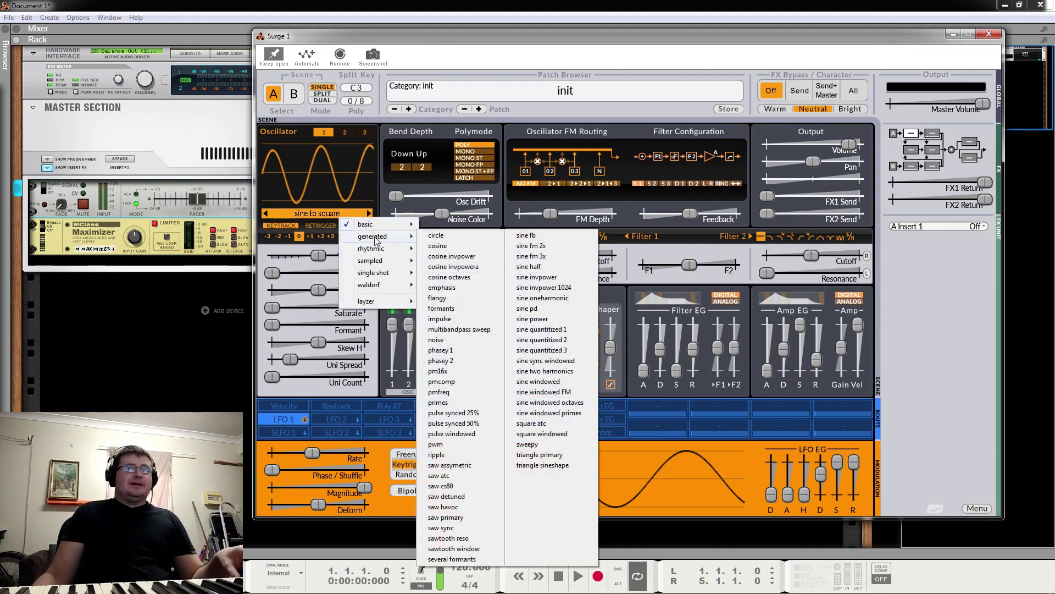
pyautogui.click(540, 330)
pyautogui.moveTo(296, 272); pyautogui.dragTo(272, 272)
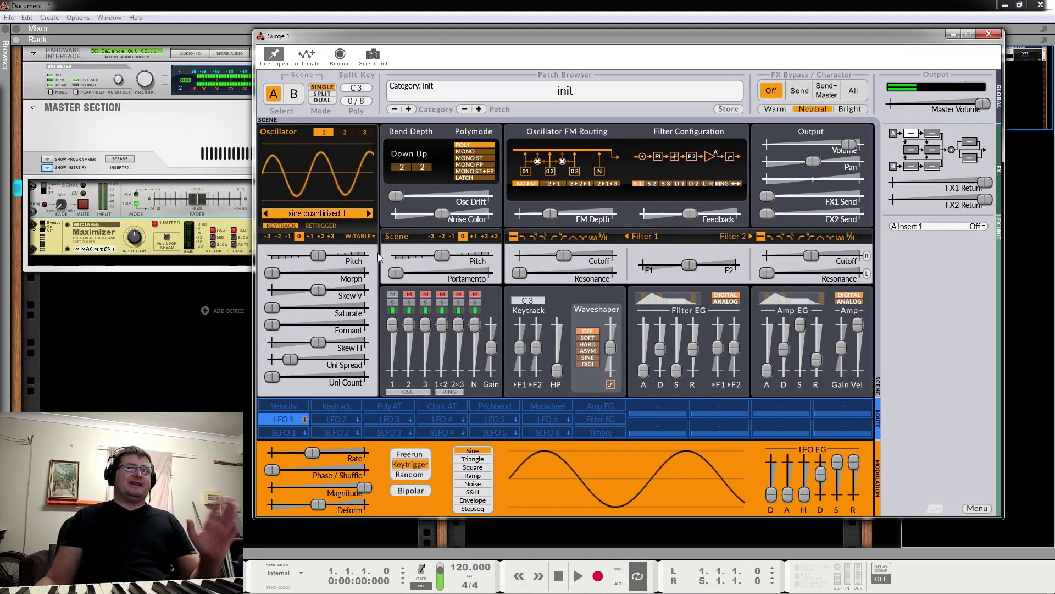
# Load the generated pmcomp wavetable into oscillator 1, sweeping Morph and returning it to 0.0 %.
pyautogui.click(315, 215)
pyautogui.moveTo(369, 241)
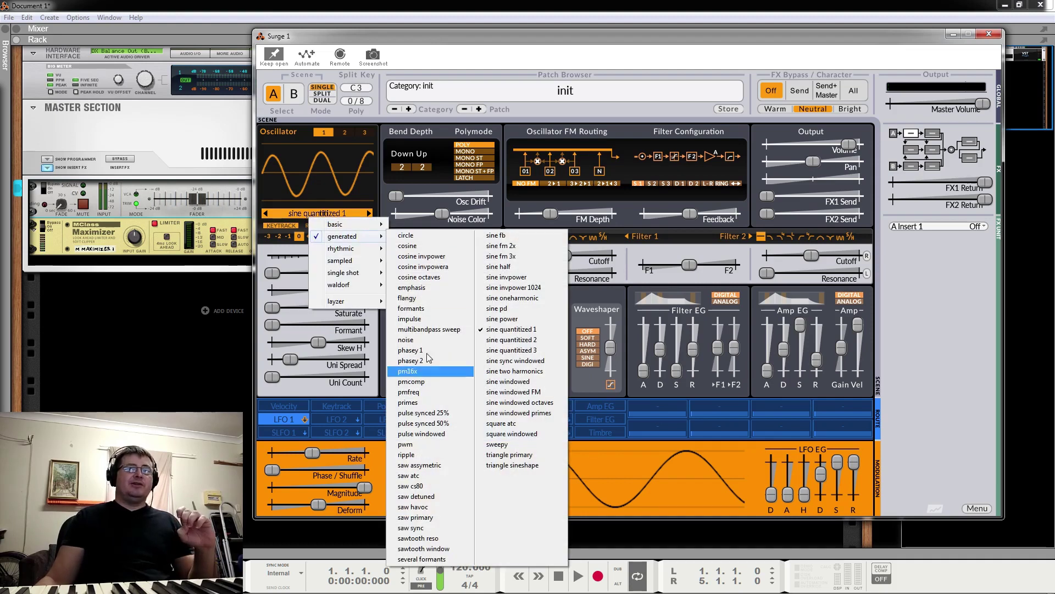
pyautogui.click(444, 390)
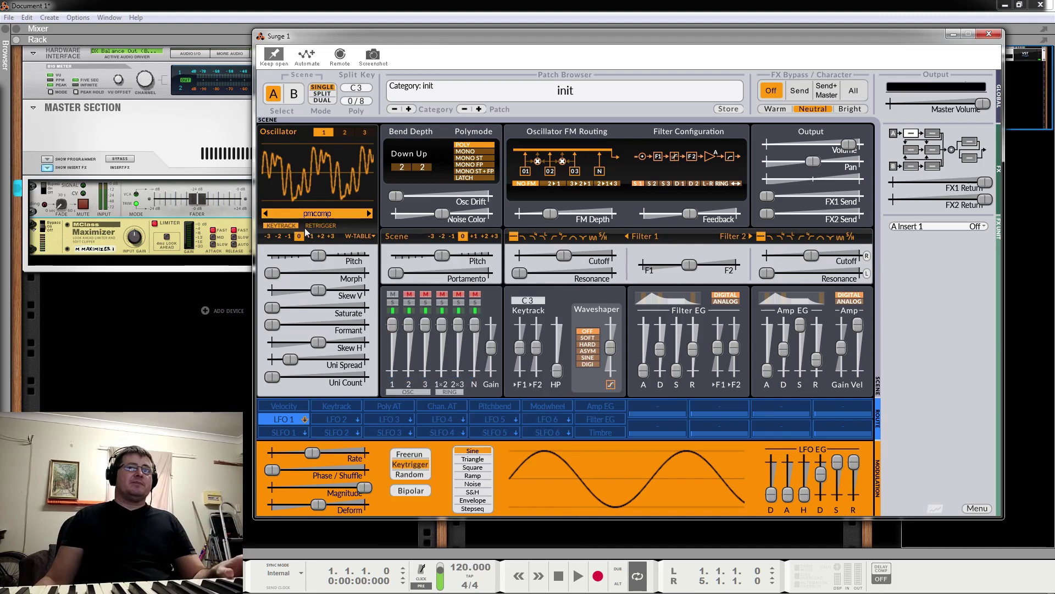
pyautogui.moveTo(270, 275)
pyautogui.mouseDown()
pyautogui.moveTo(364, 274)
pyautogui.moveTo(272, 274)
pyautogui.mouseUp()
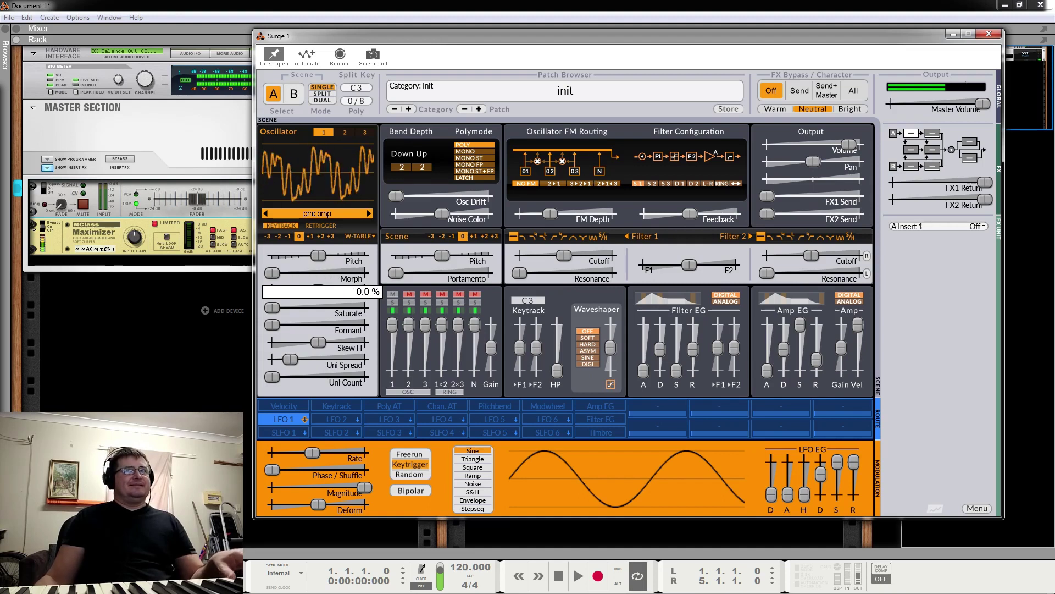
# Load the computer wavetable from the rhythmic category into oscillator 1, sweeping Morph and returning it to 0.0 %.
pyautogui.click(333, 217)
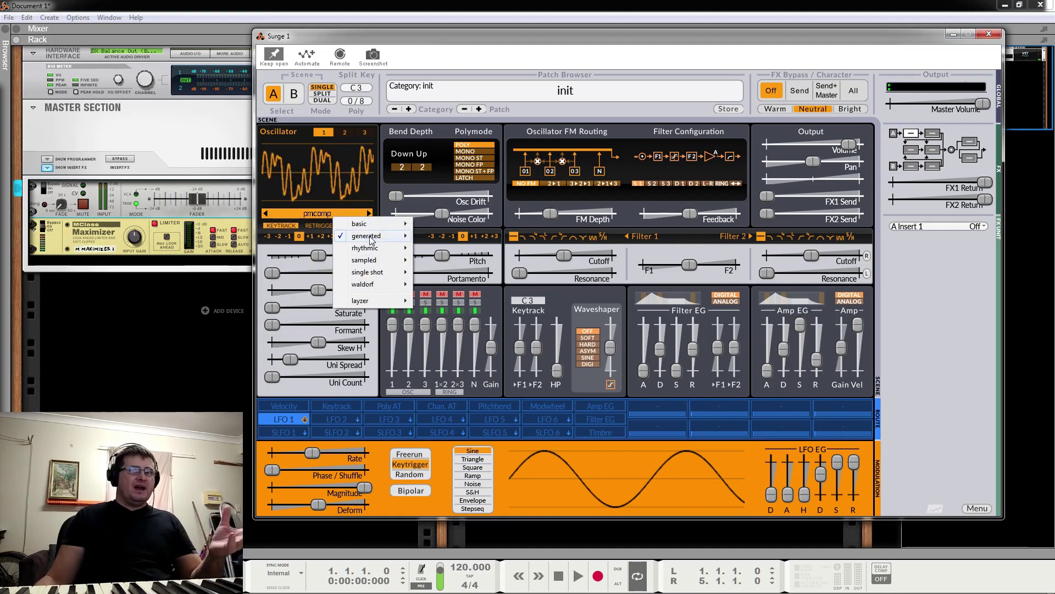
pyautogui.moveTo(371, 240)
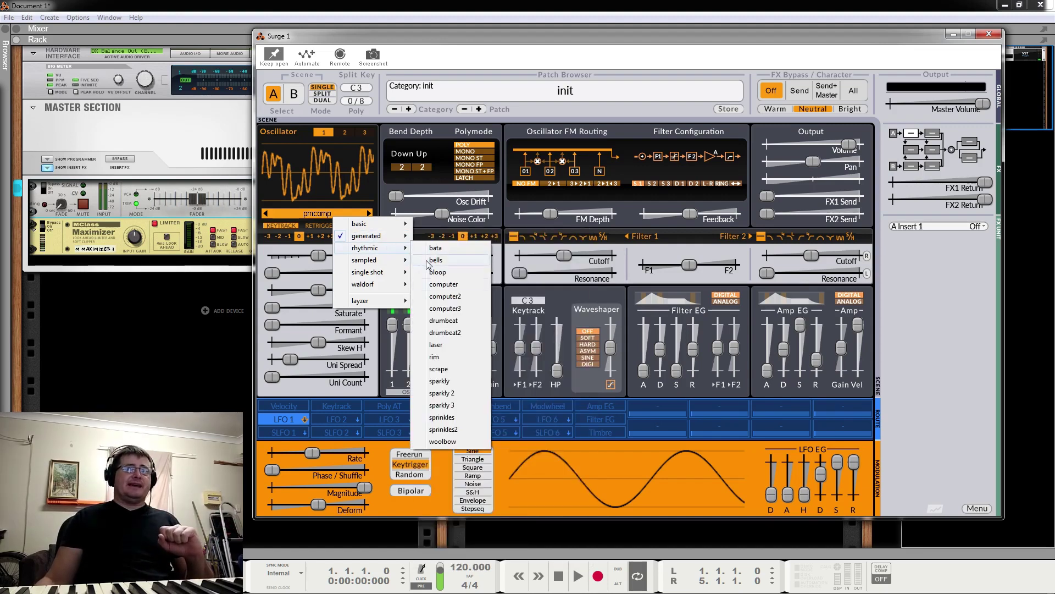
pyautogui.click(444, 284)
pyautogui.moveTo(272, 273)
pyautogui.mouseDown()
pyautogui.moveTo(364, 272)
pyautogui.moveTo(273, 272)
pyautogui.mouseUp()
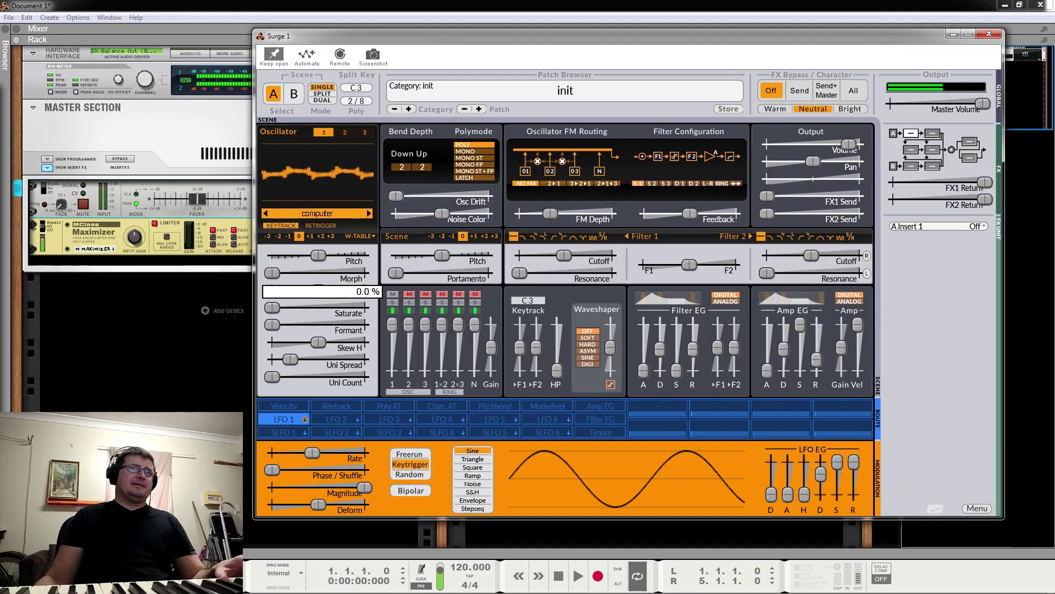
# Load the sampled harpsi wavetable into oscillator 1 and raise Morph to slightly above halfway.
pyautogui.click(325, 212)
pyautogui.moveTo(381, 254)
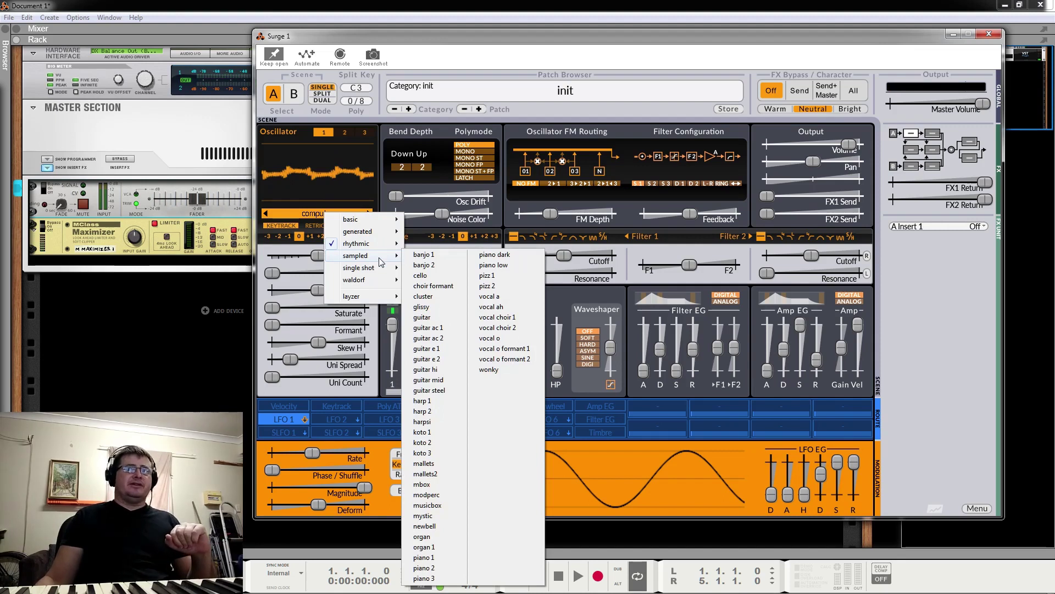
pyautogui.click(457, 428)
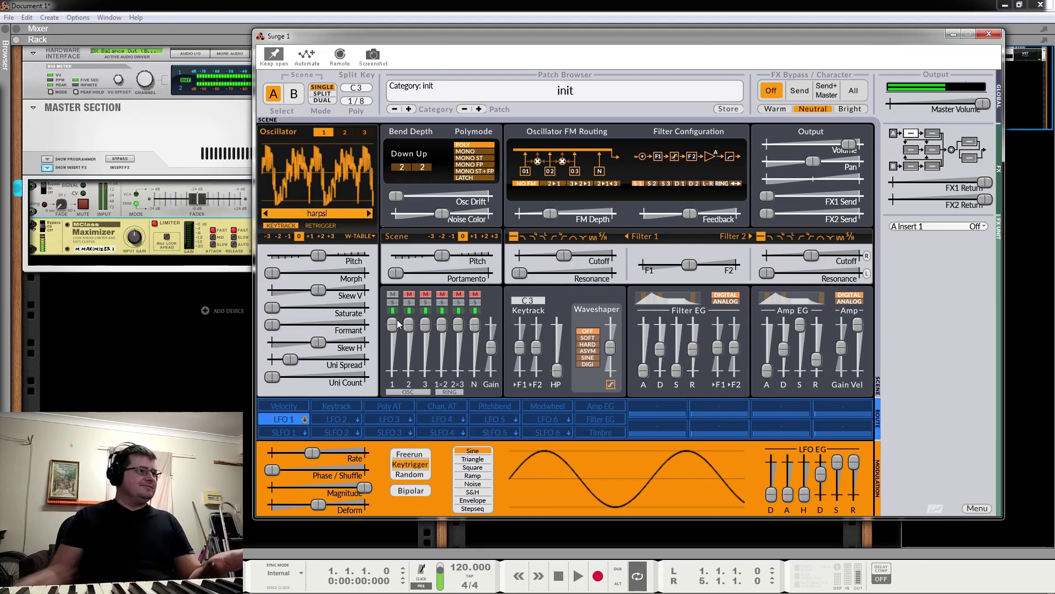
pyautogui.moveTo(287, 278); pyautogui.dragTo(340, 278)
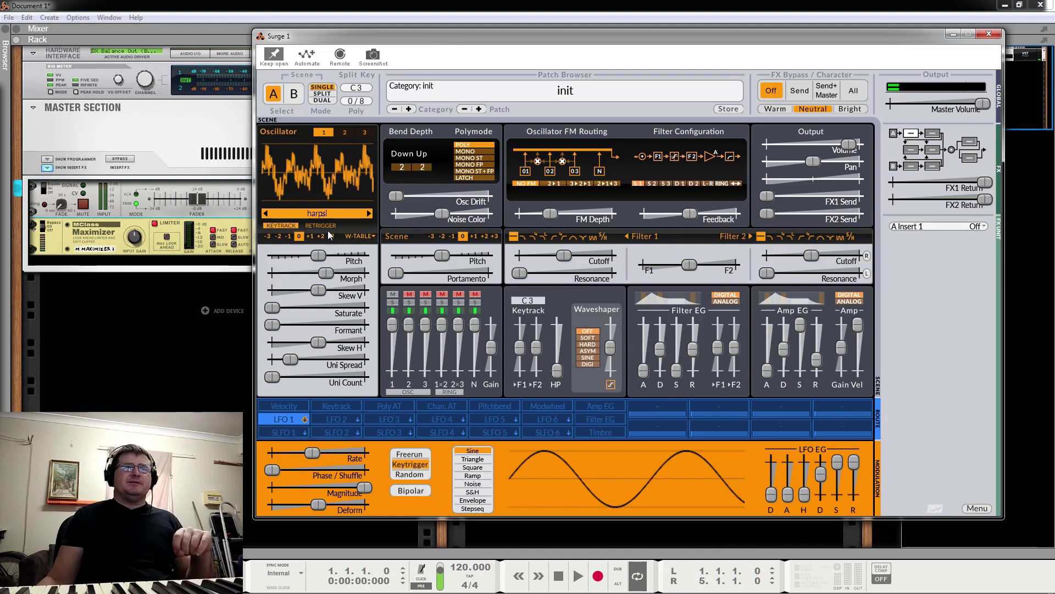
# Load the sampled piano 1 wavetable into oscillator 1 and bring Morph back to minimum.
pyautogui.click(314, 213)
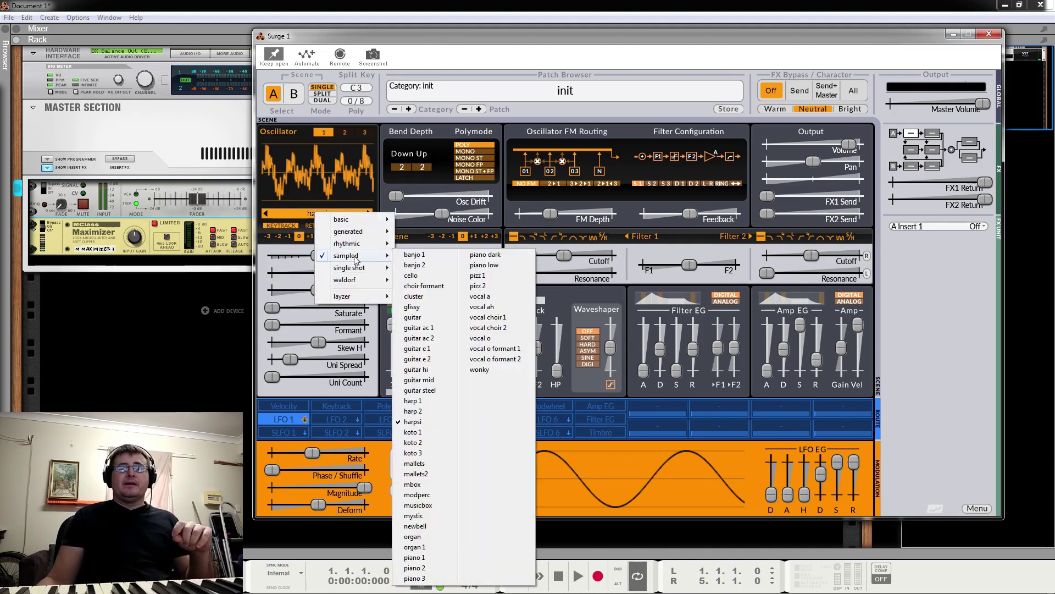
pyautogui.click(414, 558)
pyautogui.moveTo(272, 273)
pyautogui.mouseDown()
pyautogui.moveTo(364, 273)
pyautogui.moveTo(272, 273)
pyautogui.mouseUp()
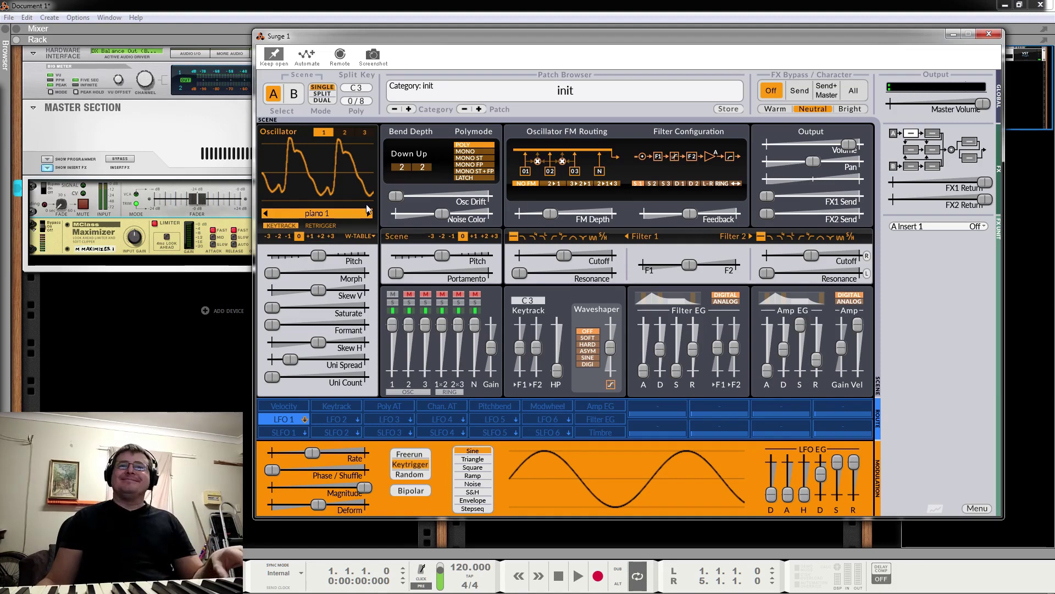
pyautogui.click(339, 215)
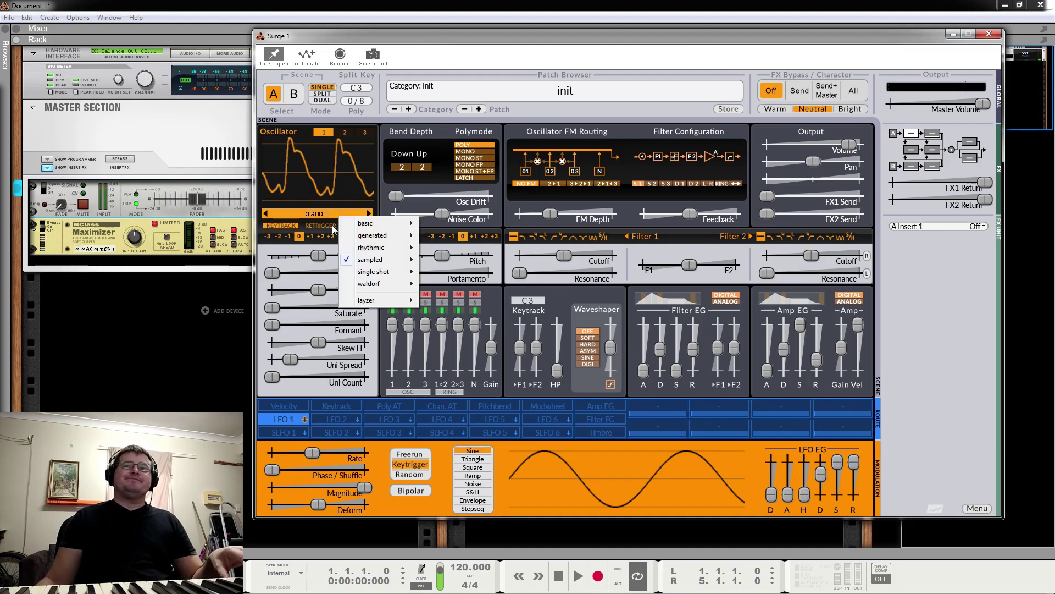
pyautogui.click(331, 232)
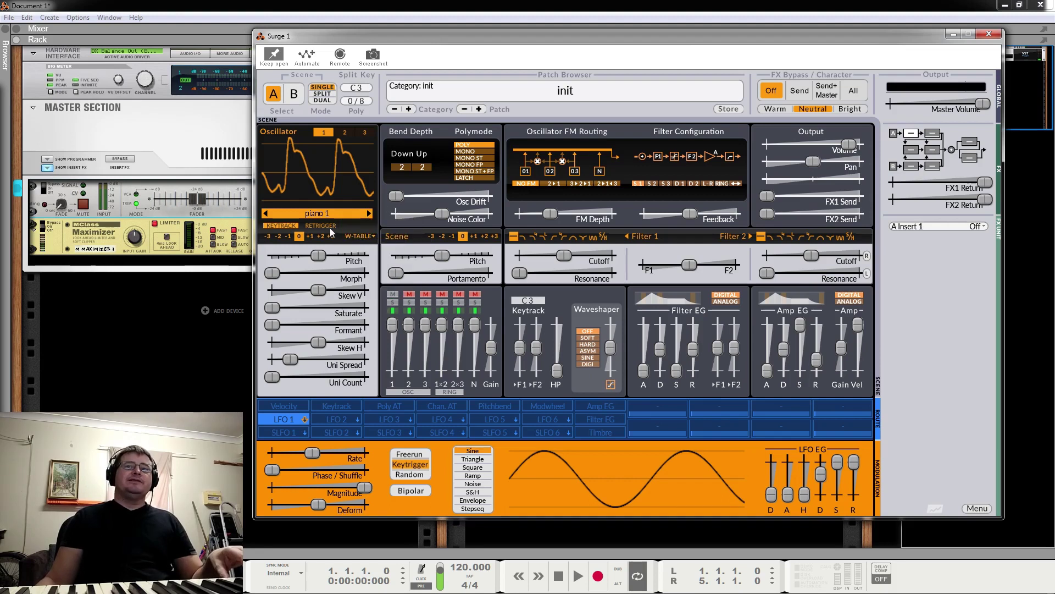
pyautogui.click(367, 237)
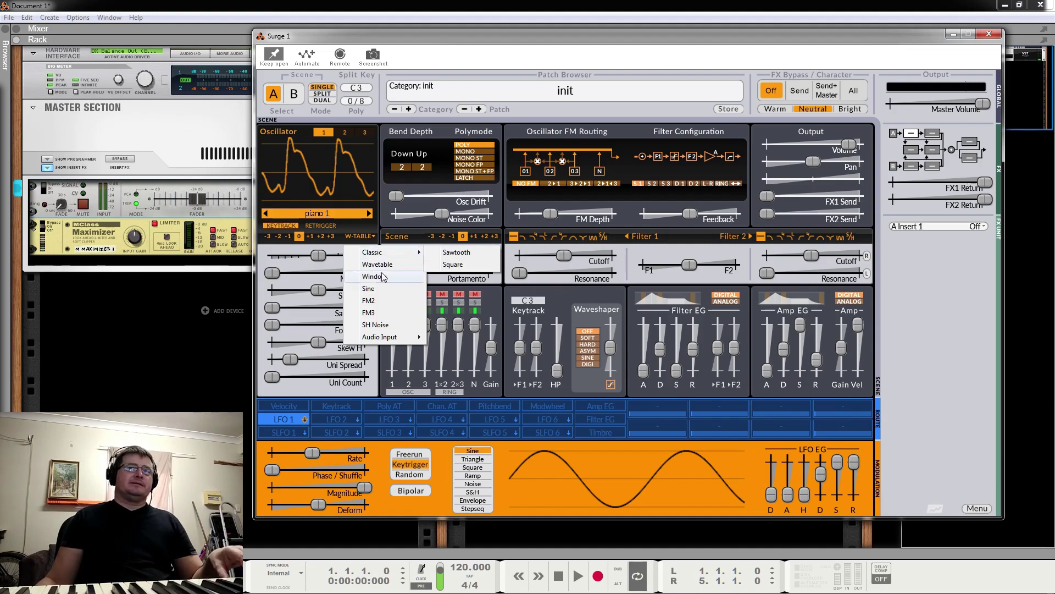
pyautogui.click(380, 264)
# Load the microwave1 wavetable from the waldorf category into oscillator 1 and raise Morph to about one fifth.
pyautogui.click(335, 212)
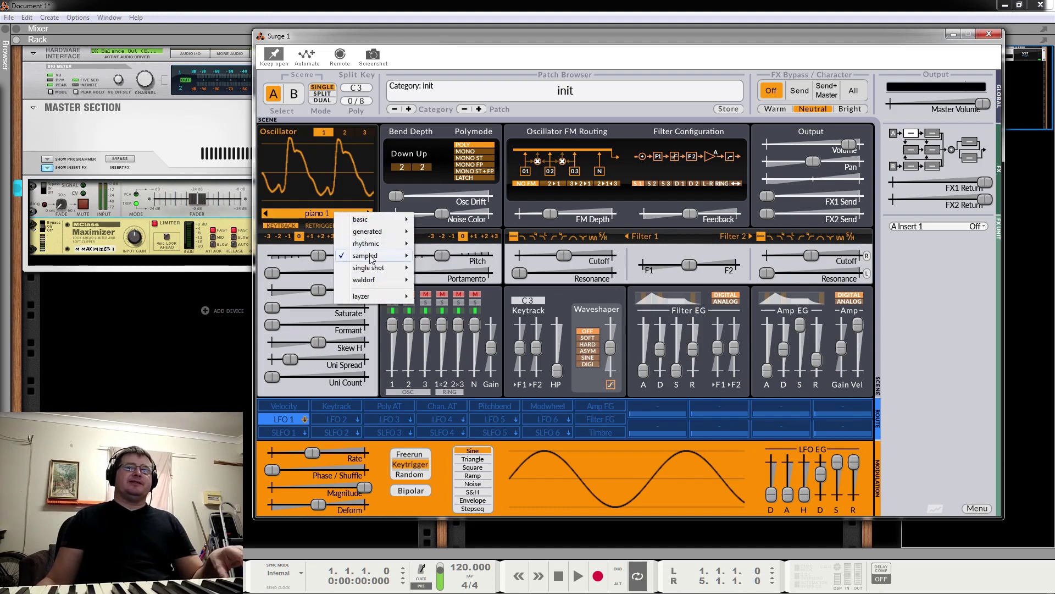
pyautogui.moveTo(377, 262)
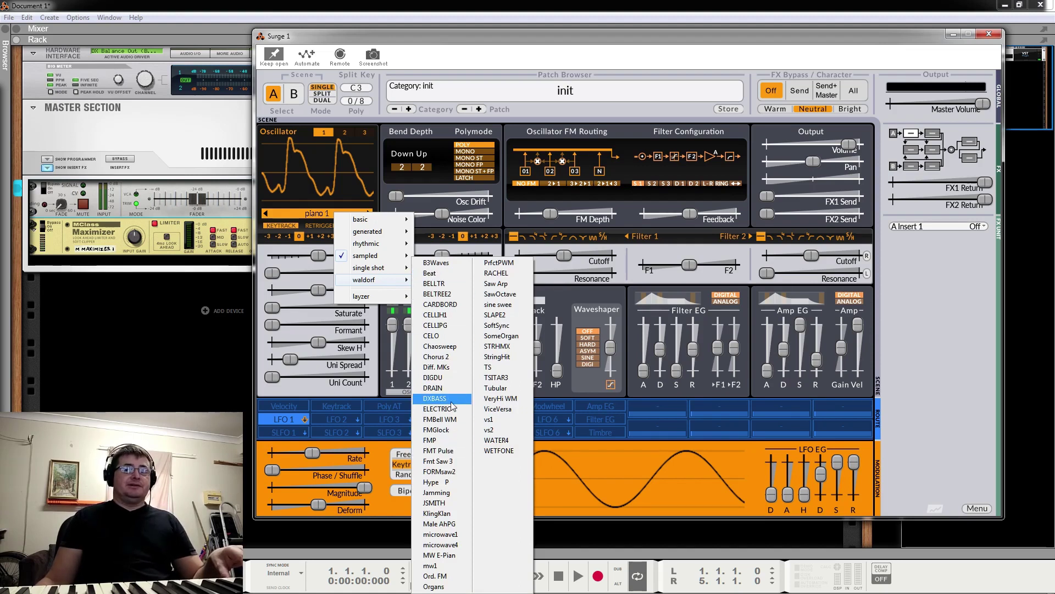
pyautogui.click(456, 534)
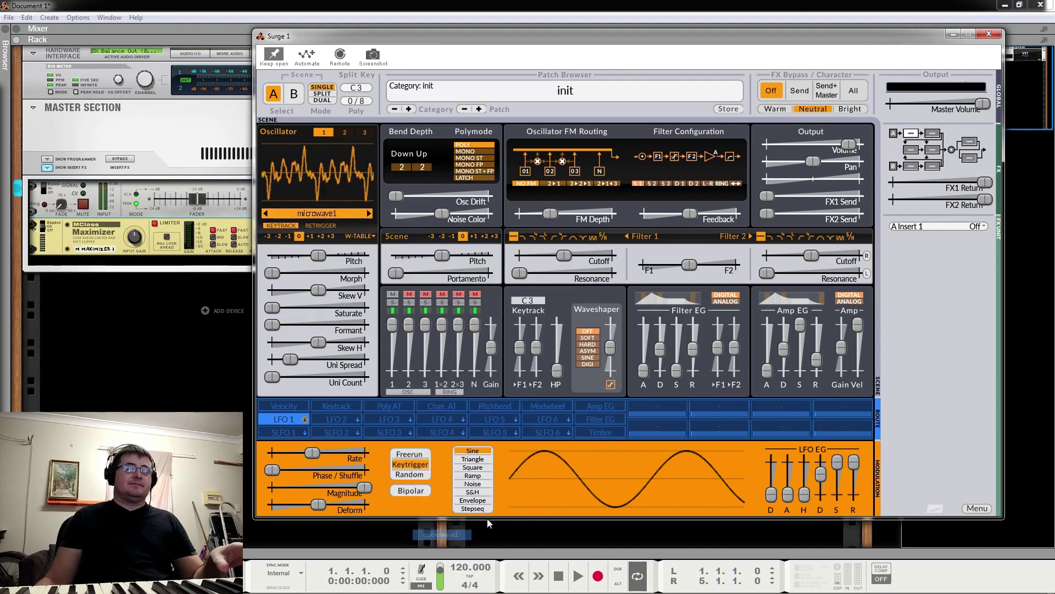
pyautogui.click(274, 272)
pyautogui.moveTo(274, 272)
pyautogui.mouseDown()
pyautogui.moveTo(364, 273)
pyautogui.moveTo(292, 272)
pyautogui.mouseUp()
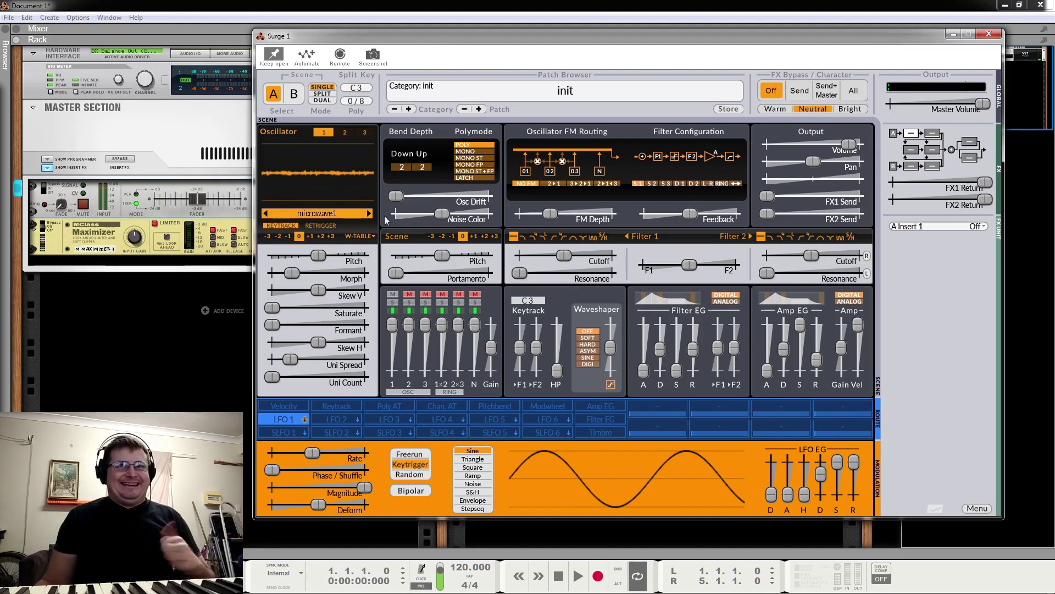
pyautogui.click(337, 215)
pyautogui.moveTo(384, 306)
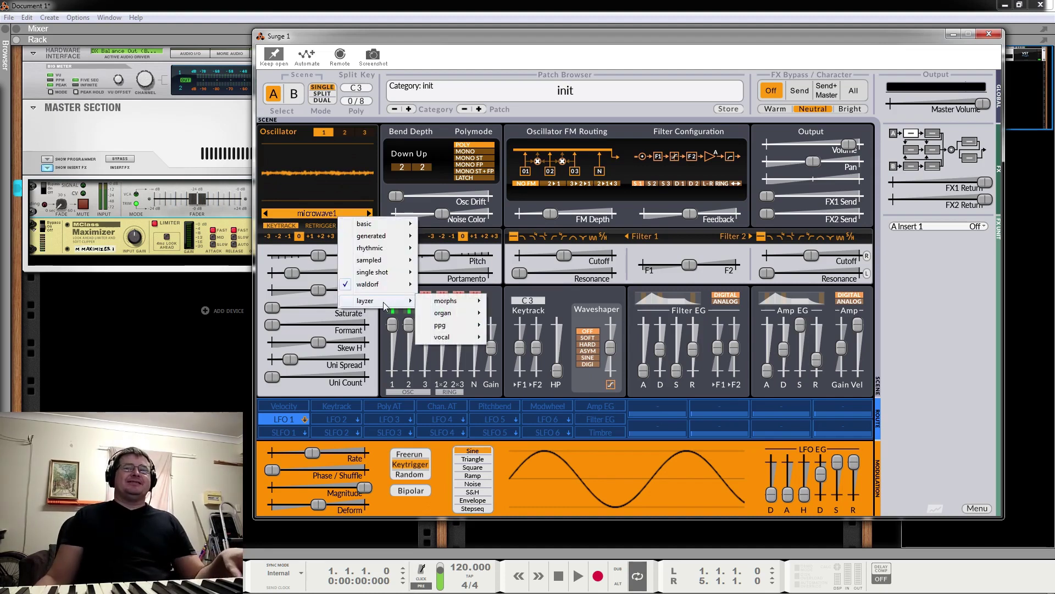
pyautogui.moveTo(443, 303)
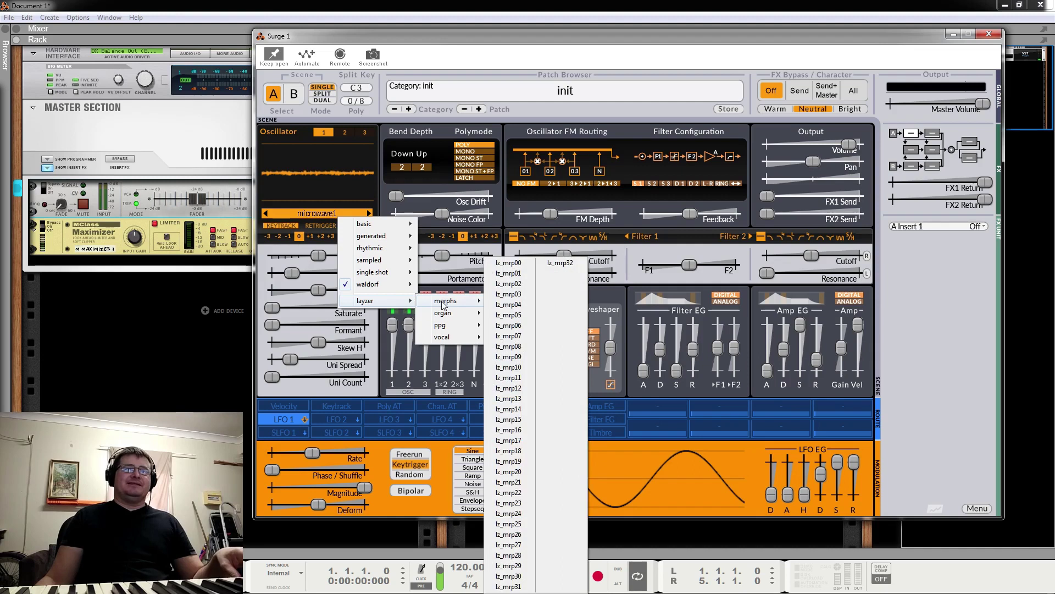
pyautogui.moveTo(449, 330)
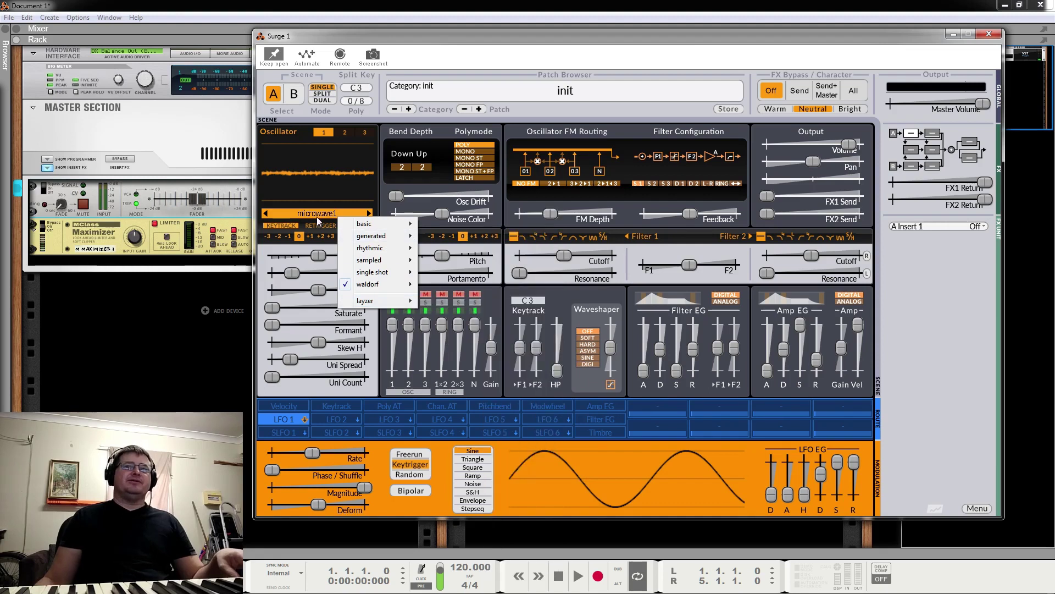
pyautogui.click(383, 215)
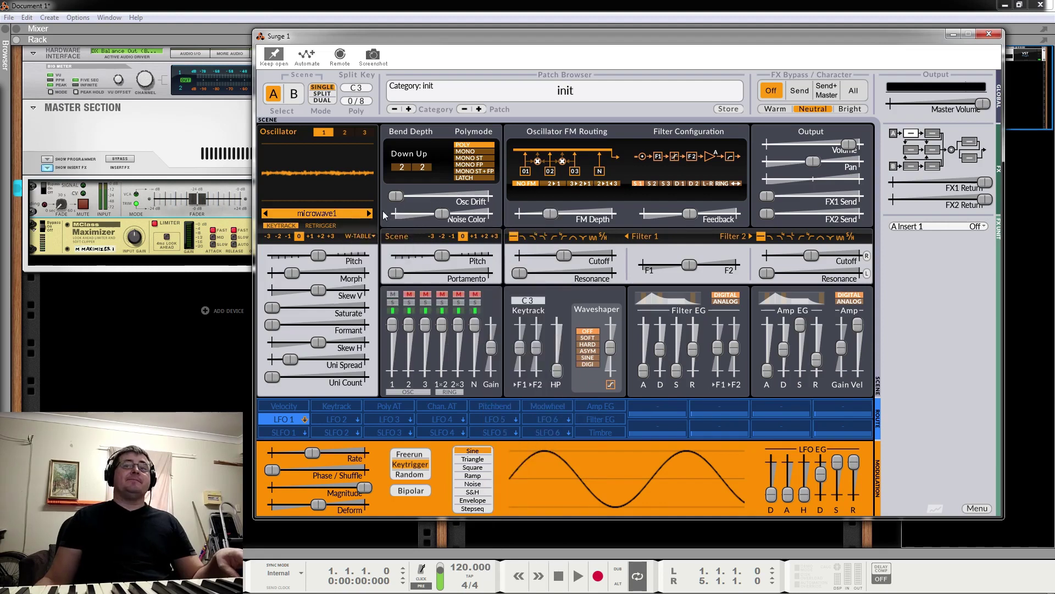
# Switch oscillator 1 from the Wavetable type to the Window type.
pyautogui.click(358, 237)
pyautogui.click(414, 281)
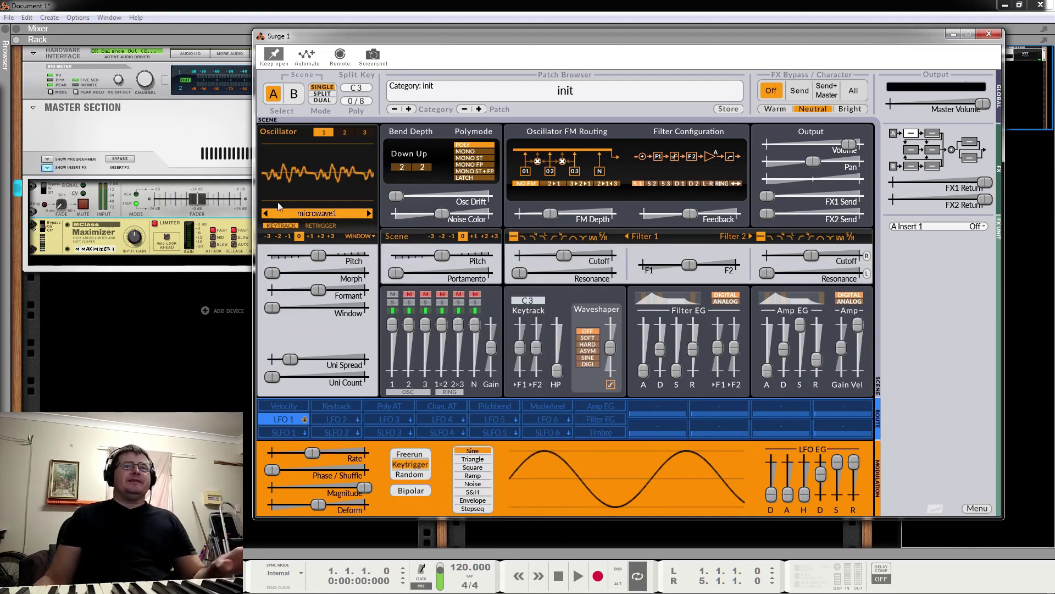
# Examine the wavetable categories and basic wavetables available to the Window oscillator.
pyautogui.click(312, 214)
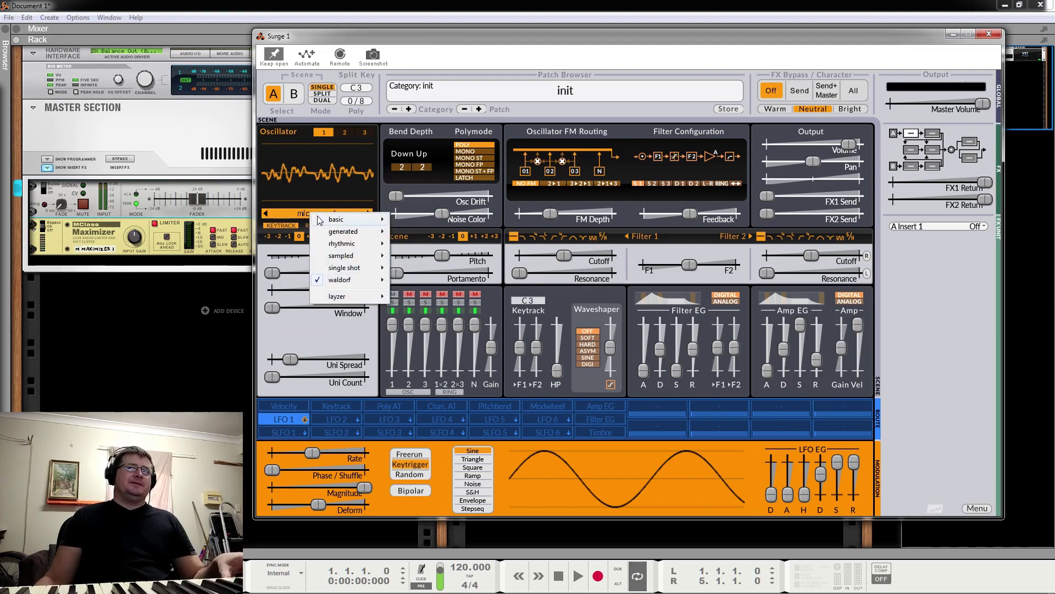
pyautogui.moveTo(318, 220)
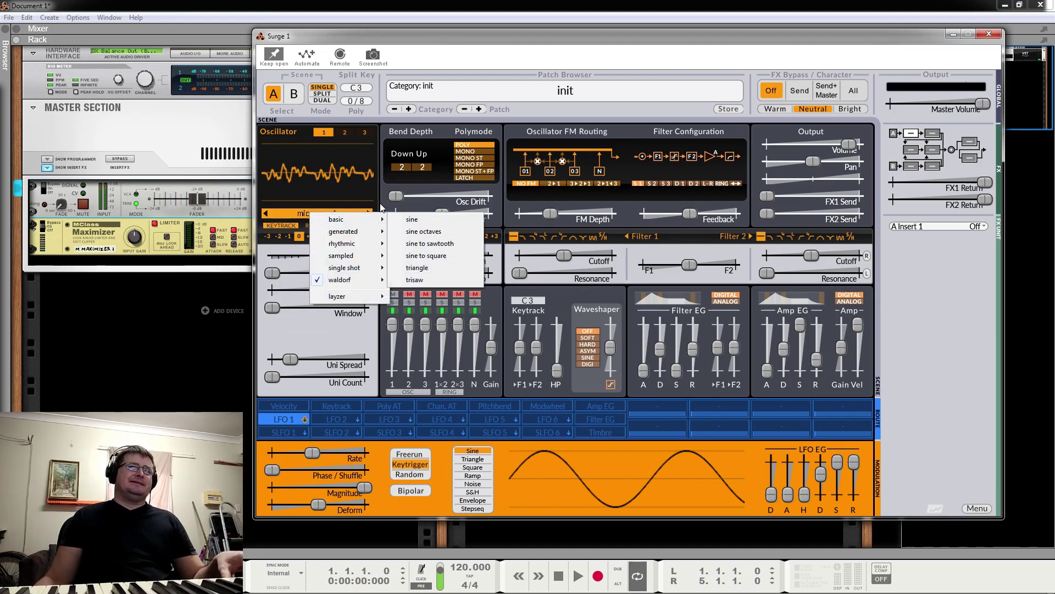
pyautogui.press('Escape')
pyautogui.press('Escape')
pyautogui.click(348, 218)
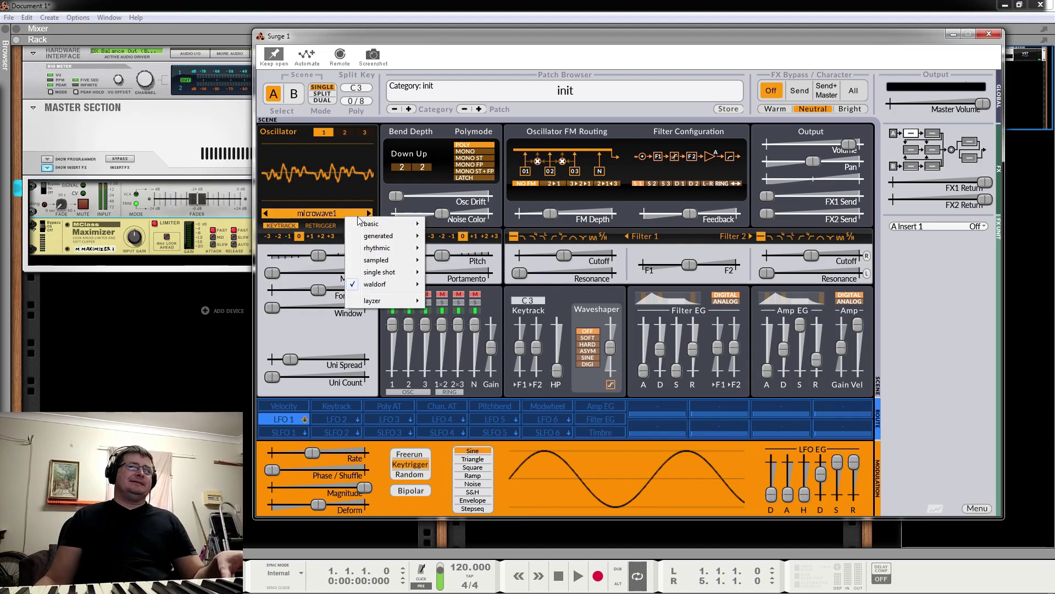
pyautogui.moveTo(369, 225)
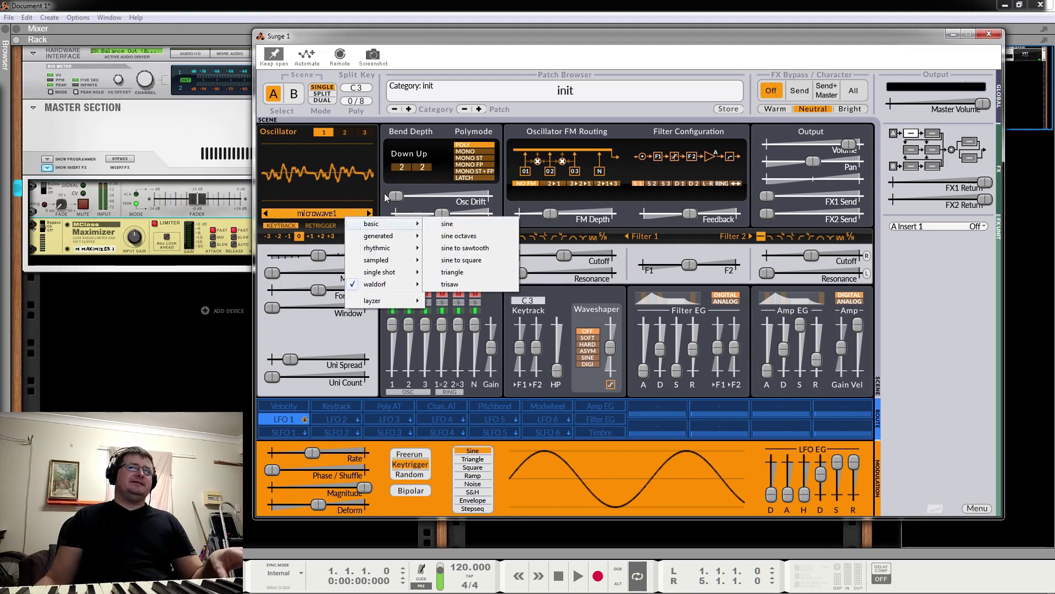
pyautogui.press('Escape')
pyautogui.press('Escape')
# Raise the Window oscillator's Window parameter to the midpoint and sweep Formant down to a quarter, ending slightly above center.
pyautogui.moveTo(272, 273); pyautogui.dragTo(295, 290)
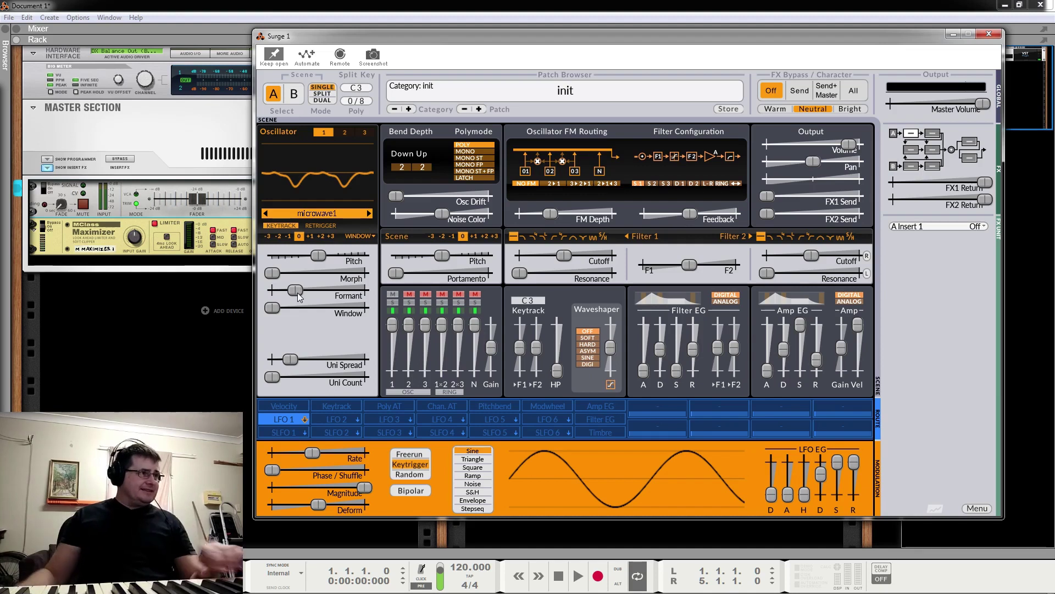
pyautogui.moveTo(272, 307); pyautogui.dragTo(318, 307)
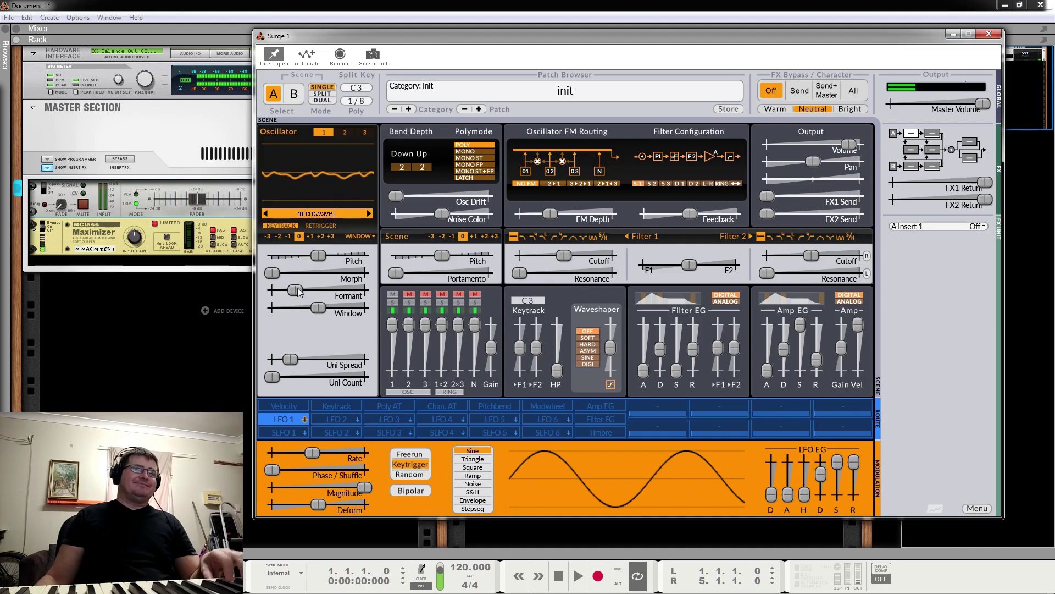
pyautogui.click(298, 291)
# Raise oscillator 1's Morph to just below halfway, Uni Count to the midpoint and Formant to about four fifths.
pyautogui.moveTo(272, 273); pyautogui.dragTo(313, 272)
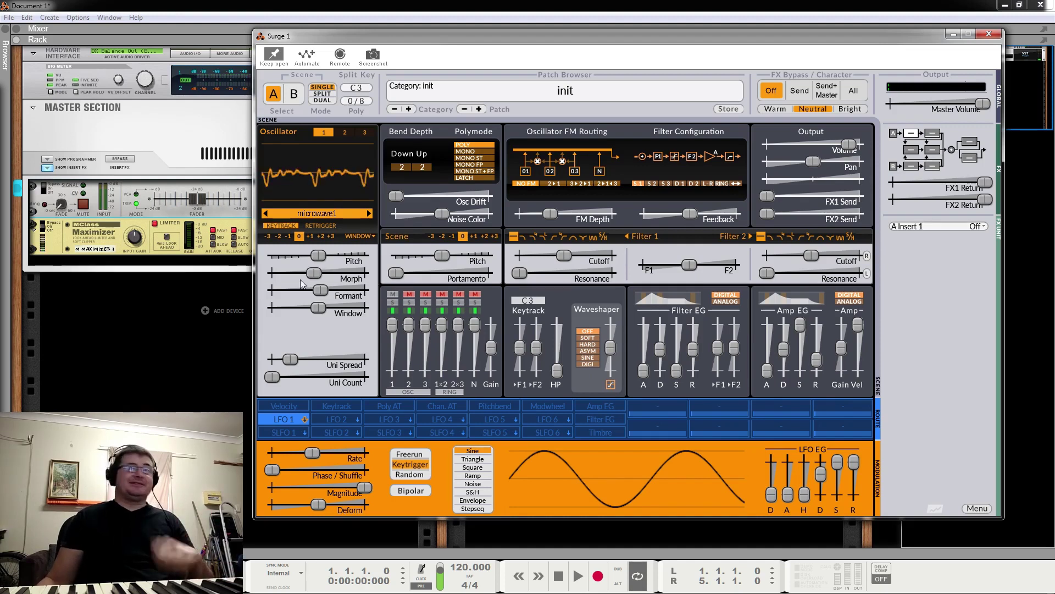
pyautogui.moveTo(276, 380); pyautogui.dragTo(318, 377)
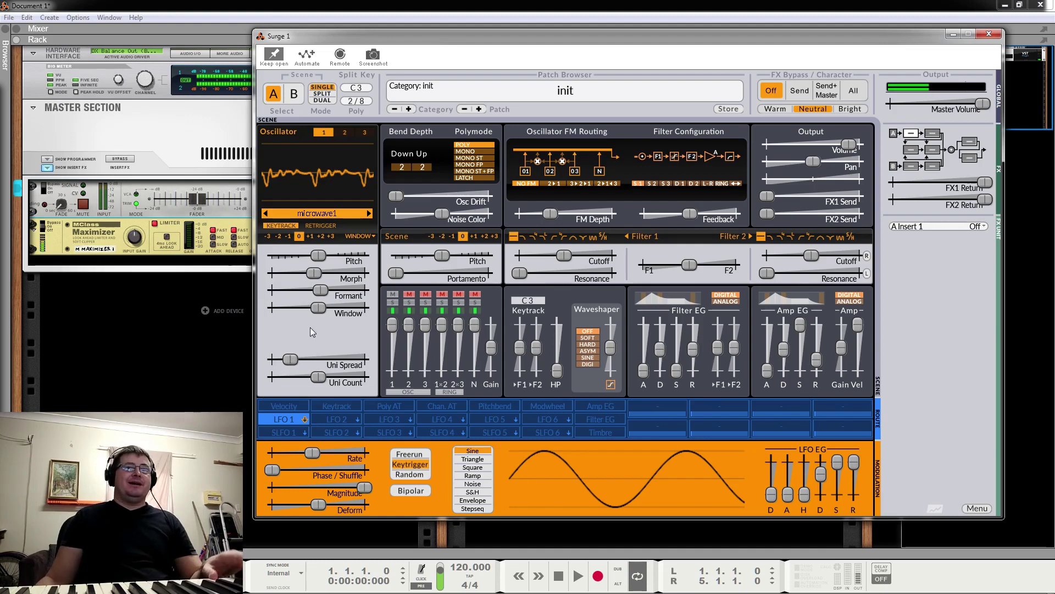
pyautogui.moveTo(322, 291); pyautogui.dragTo(345, 290)
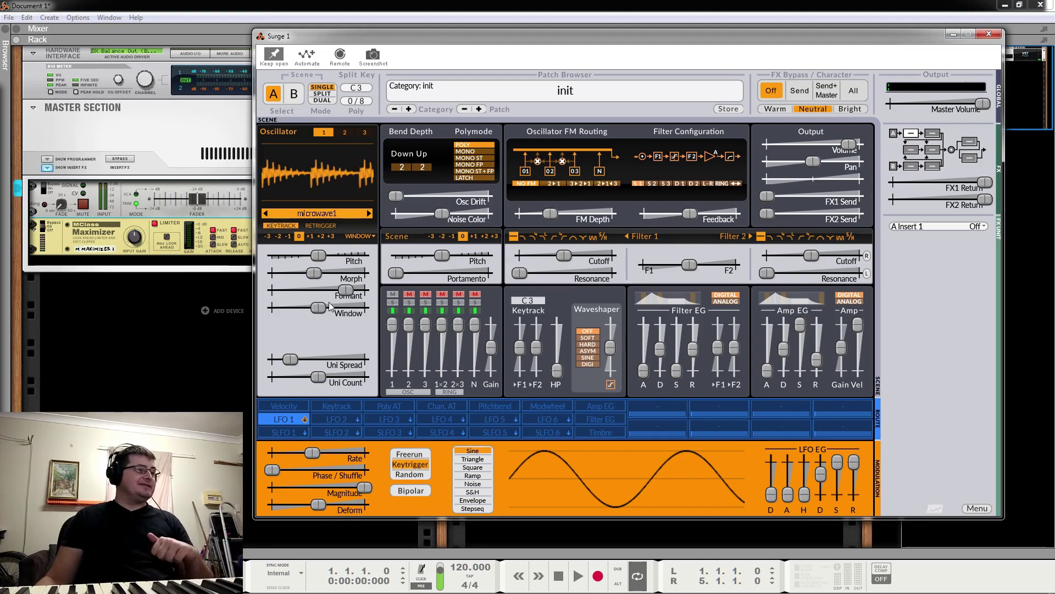
# Switch oscillator 1 from the Window type to the Sine type.
pyautogui.click(360, 239)
pyautogui.click(388, 285)
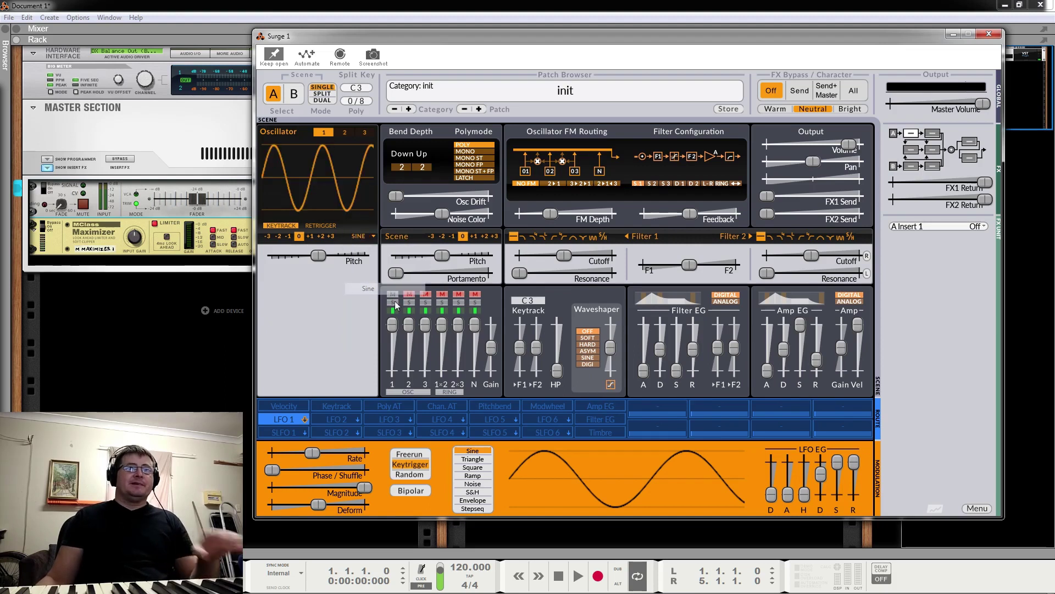
# Enable Retrigger on oscillator 1 and set the oscillator FM routing so oscillator 2 modulates oscillator 1.
pyautogui.click(322, 225)
pyautogui.click(550, 170)
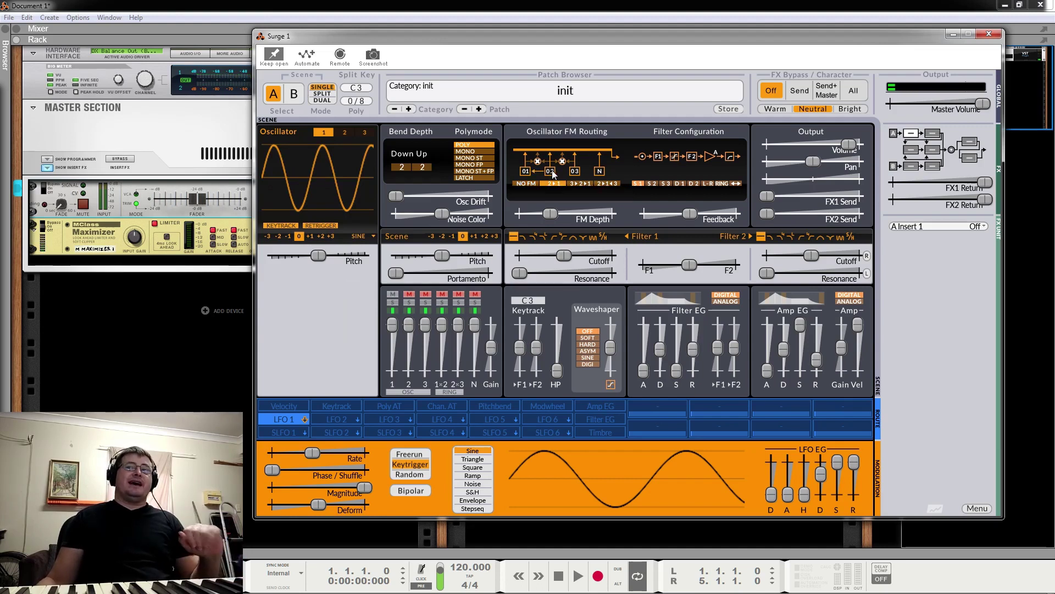
# Switch oscillator 2 from Classic to the Sine type and set its octave to +1.
pyautogui.click(344, 133)
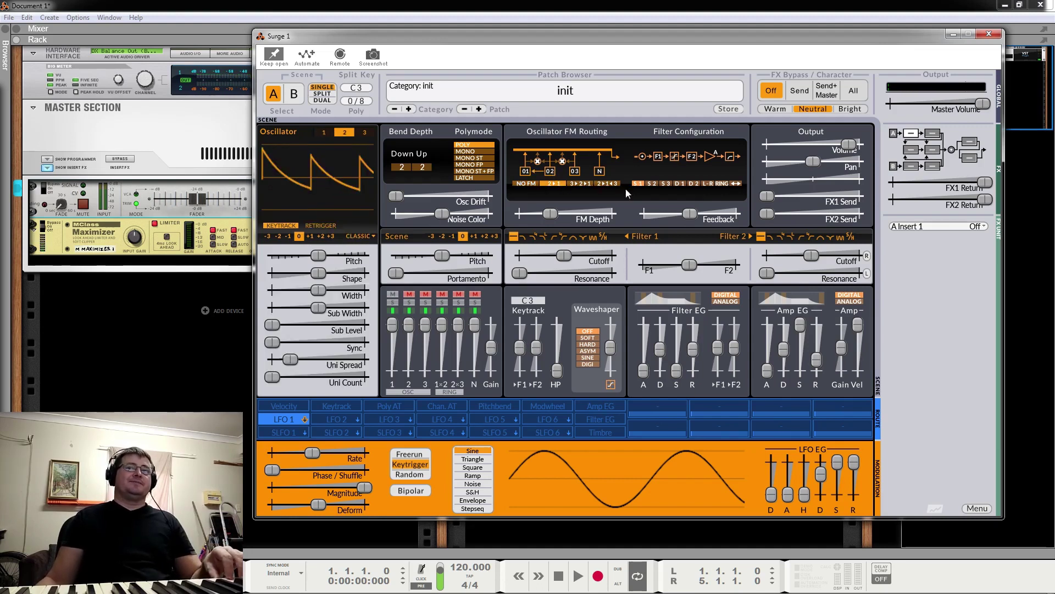
pyautogui.click(360, 236)
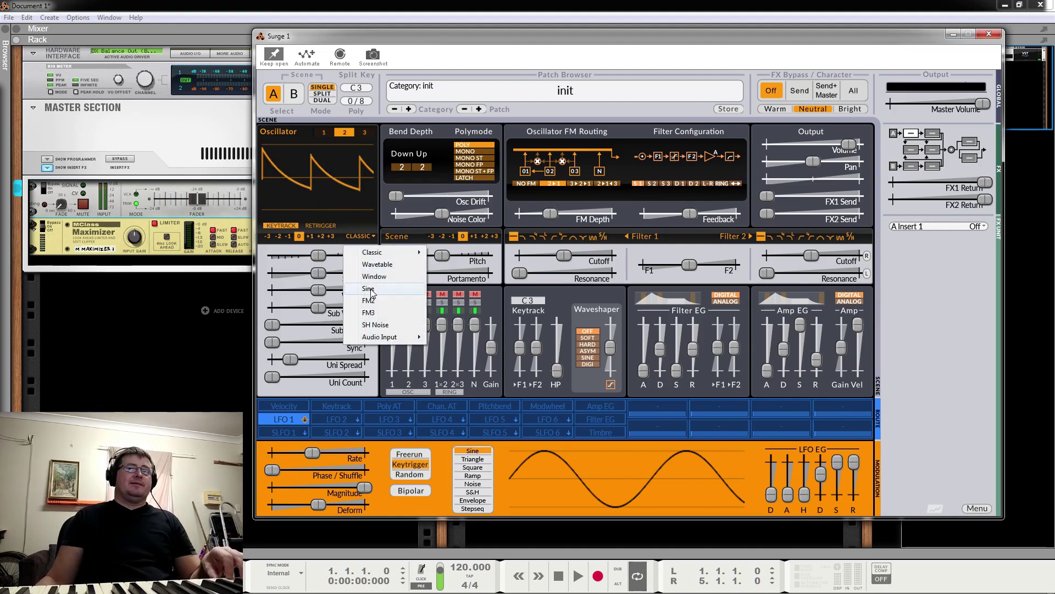
pyautogui.click(370, 263)
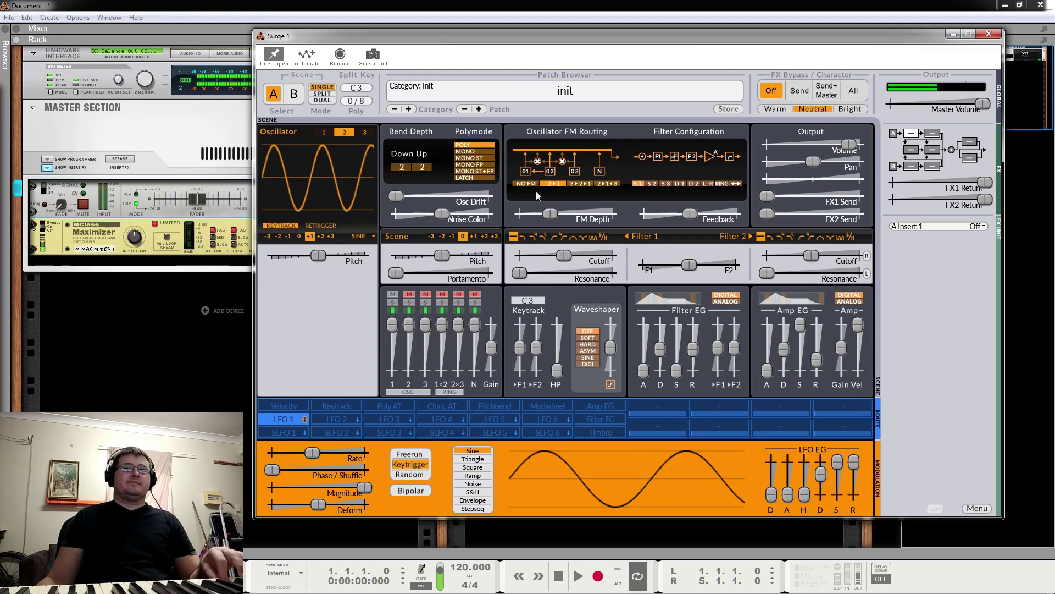
# Sweep FM Depth up to about two thirds and down to minimum, and set the FM routing back to No FM.
pyautogui.moveTo(558, 217); pyautogui.dragTo(582, 218)
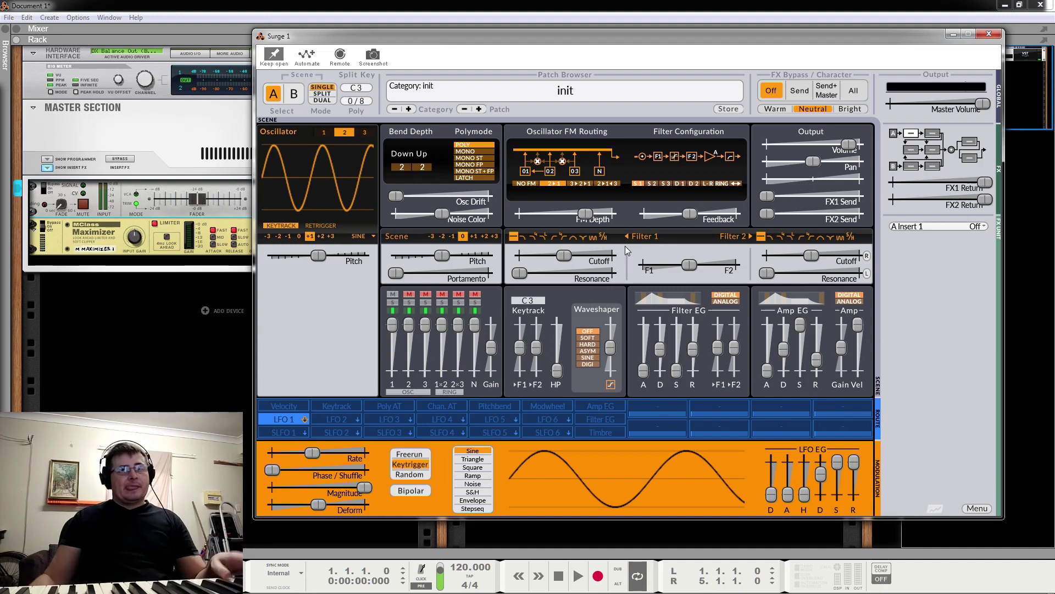
pyautogui.moveTo(573, 215); pyautogui.dragTo(549, 216)
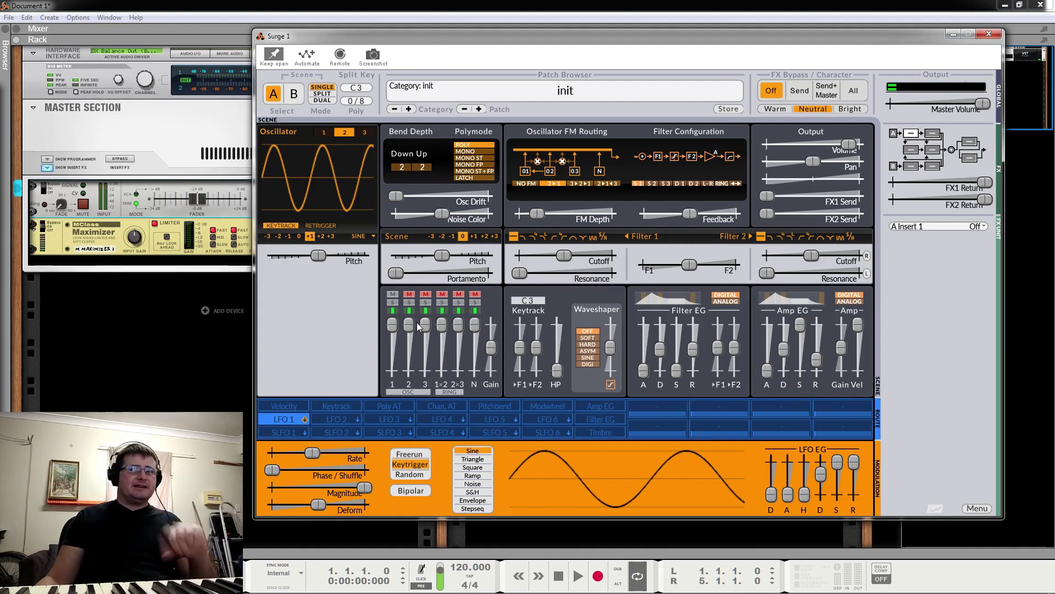
pyautogui.moveTo(536, 214); pyautogui.dragTo(520, 214)
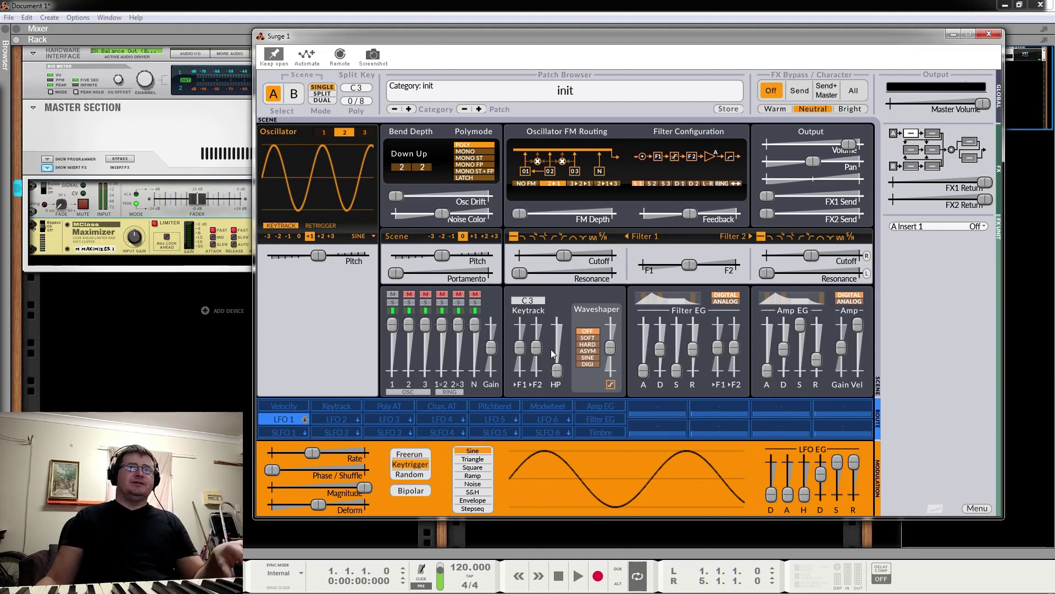
pyautogui.click(533, 185)
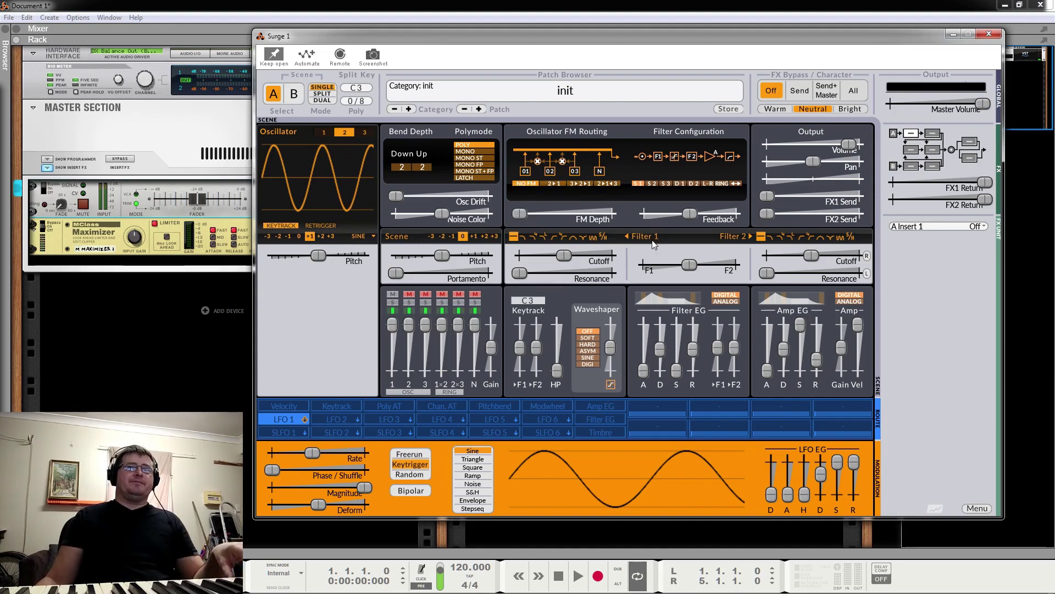
# Switch oscillator 1 from Sine to the FM2 type.
pyautogui.click(325, 134)
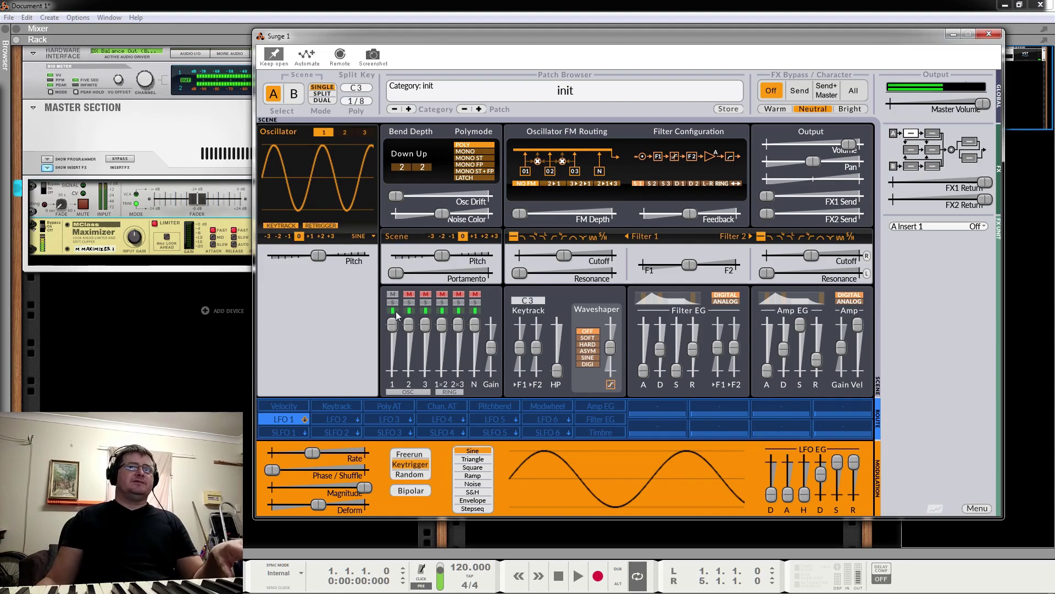
pyautogui.click(360, 238)
pyautogui.click(369, 300)
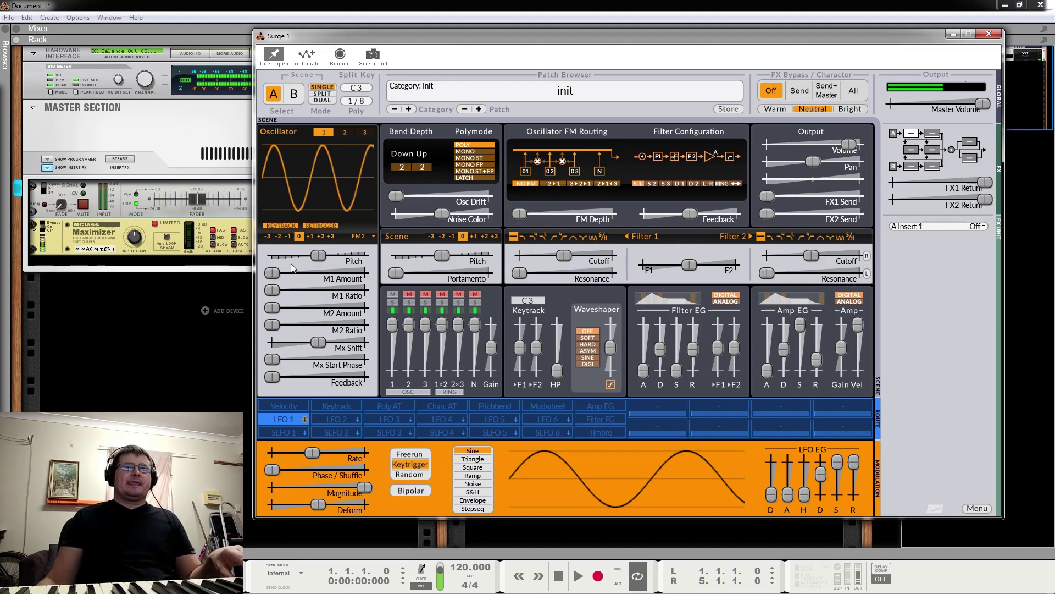
pyautogui.moveTo(273, 273)
pyautogui.mouseDown()
pyautogui.moveTo(356, 273)
pyautogui.moveTo(273, 273)
pyautogui.mouseUp()
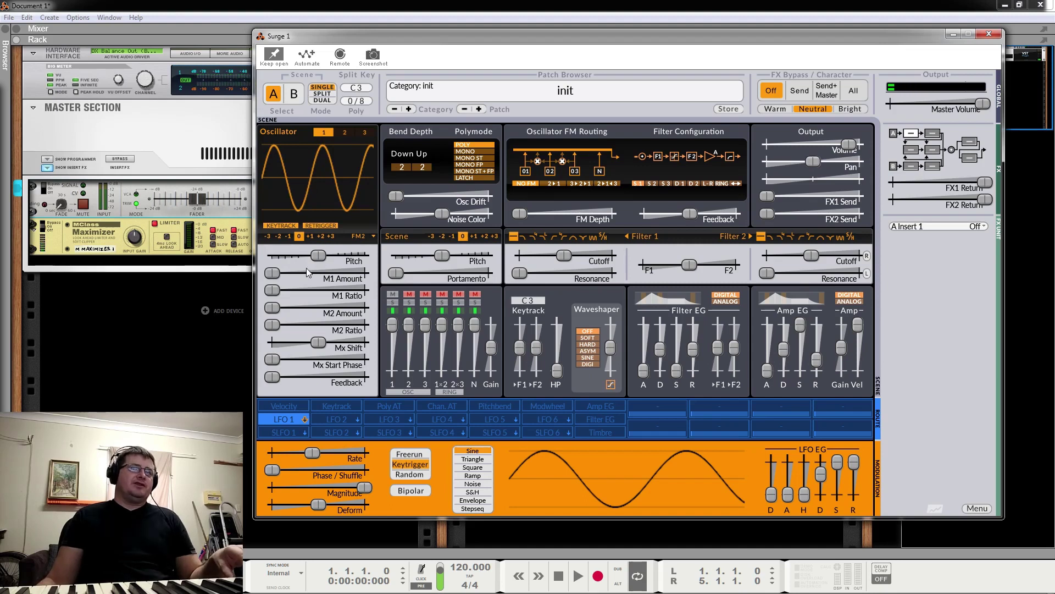
# Audition oscillator 1 at octaves -2 and -3, returning it to octave 0.
pyautogui.click(287, 236)
pyautogui.click(269, 237)
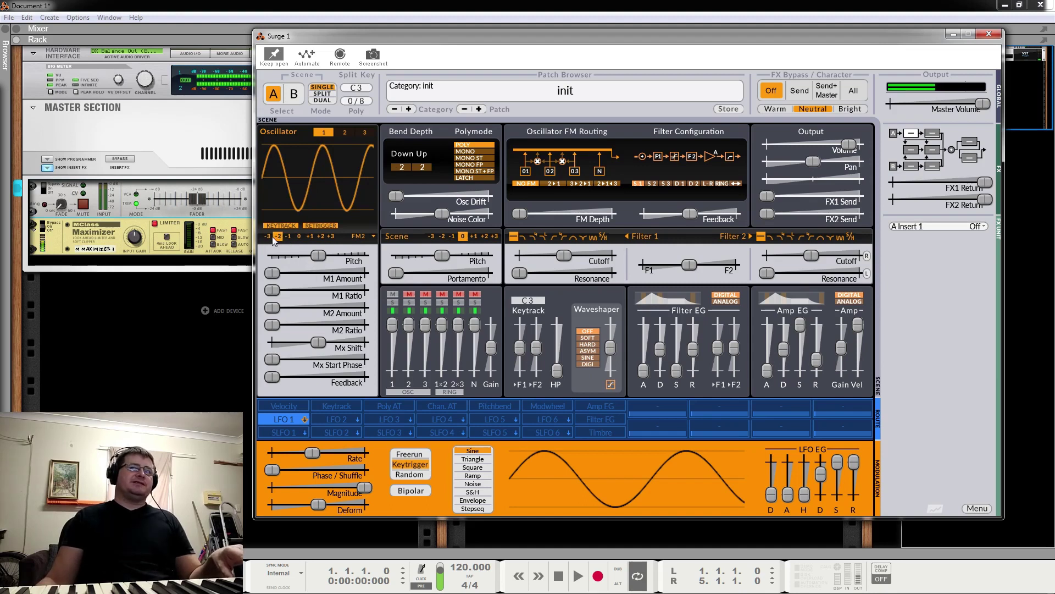
pyautogui.click(295, 236)
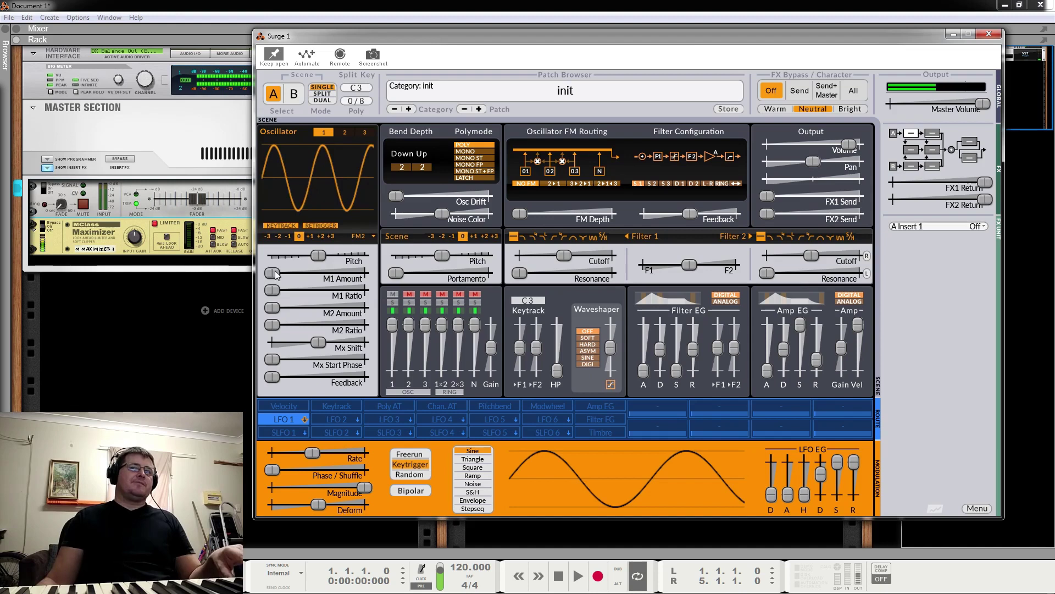
pyautogui.click(269, 236)
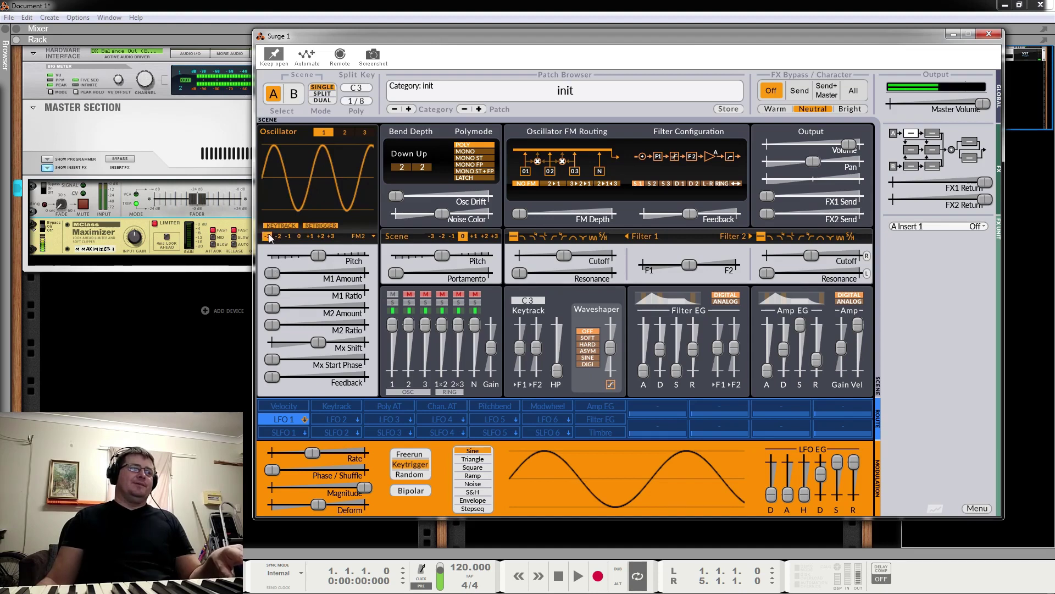
pyautogui.click(298, 237)
# Raise the FM2 oscillator's M1 Amount to just under a third and its M1 Ratio slightly above minimum.
pyautogui.moveTo(280, 273)
pyautogui.mouseDown()
pyautogui.moveTo(368, 273)
pyautogui.moveTo(299, 272)
pyautogui.moveTo(272, 291)
pyautogui.mouseUp()
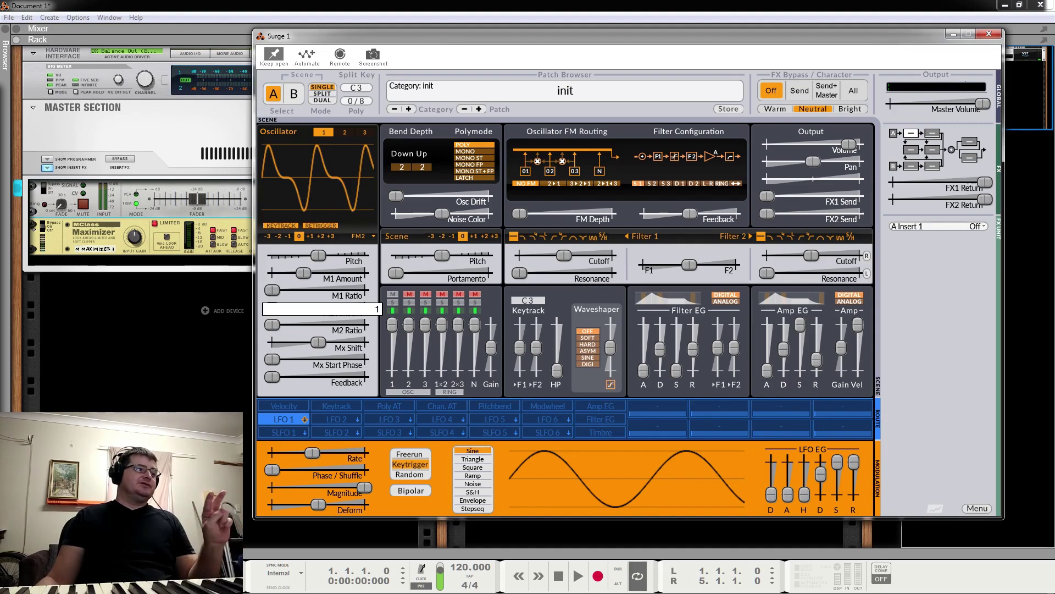
pyautogui.moveTo(272, 290); pyautogui.dragTo(275, 290)
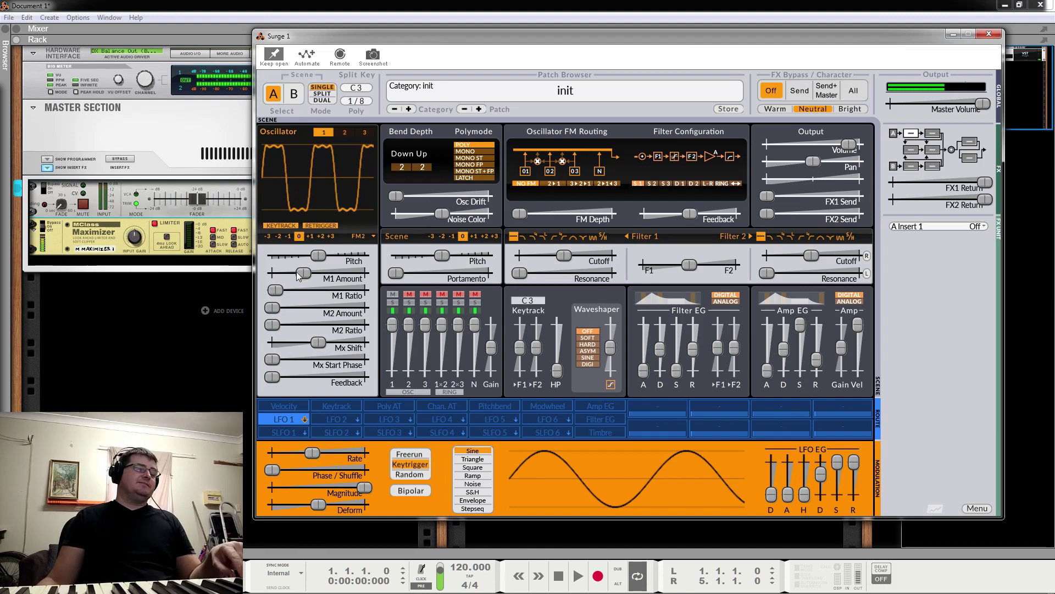
pyautogui.moveTo(303, 273)
pyautogui.mouseDown()
pyautogui.moveTo(275, 273)
pyautogui.moveTo(309, 273)
pyautogui.moveTo(288, 273)
pyautogui.moveTo(299, 273)
pyautogui.mouseUp()
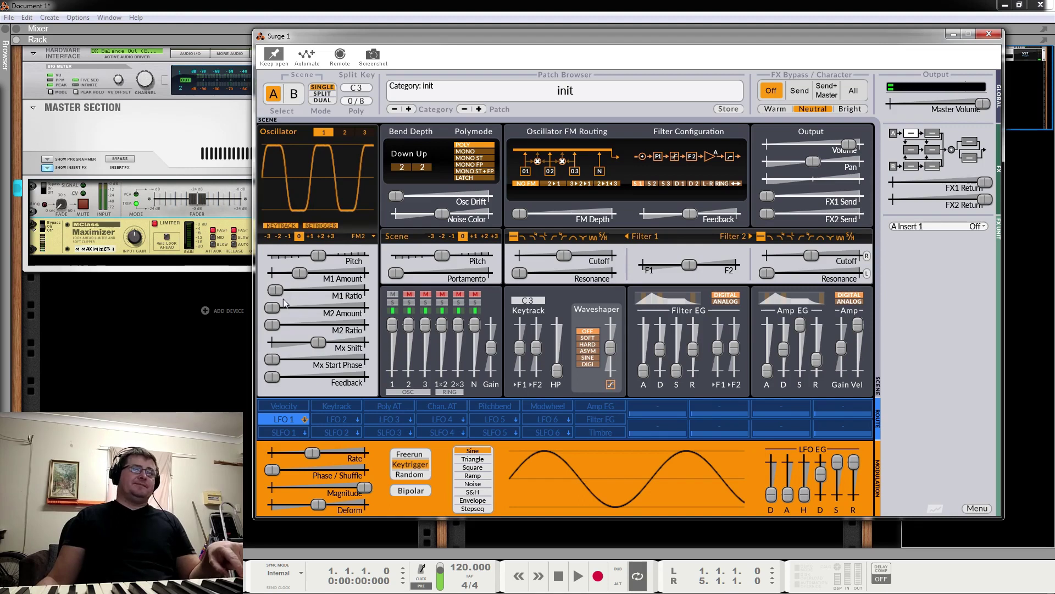
# Sweep M1 Amount up to 99.1 % and back to about a quarter, and raise M1 Ratio to about four fifths.
pyautogui.moveTo(292, 277); pyautogui.dragTo(355, 277)
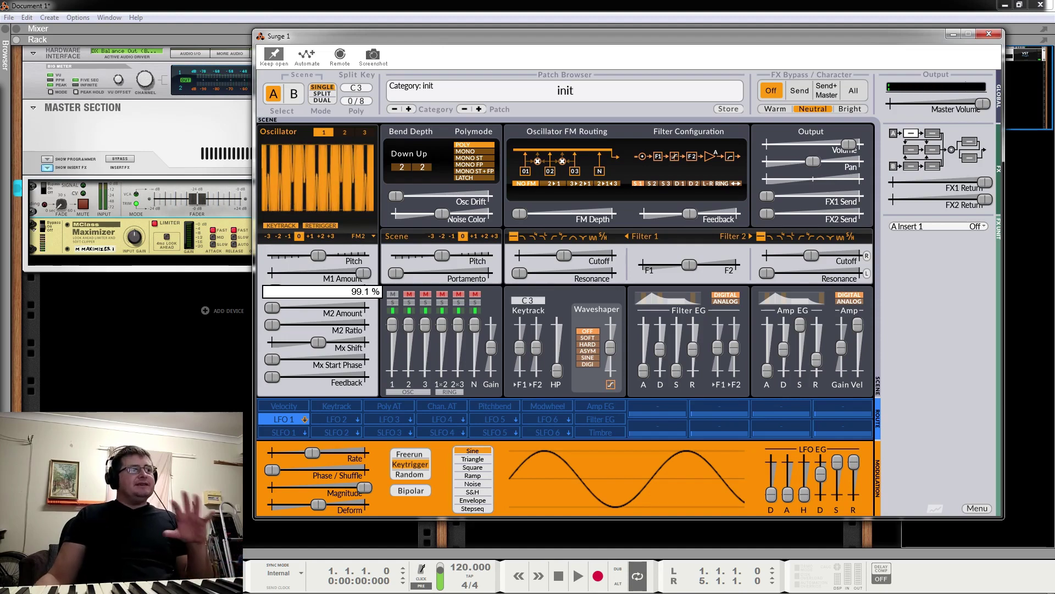
pyautogui.moveTo(355, 277); pyautogui.dragTo(354, 277)
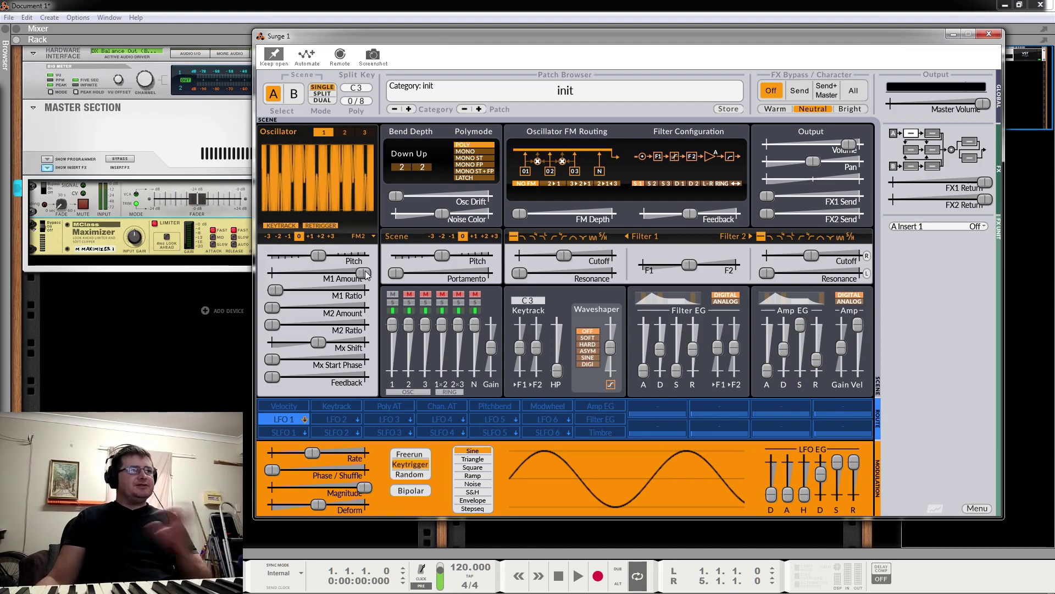
pyautogui.moveTo(367, 277); pyautogui.dragTo(304, 280)
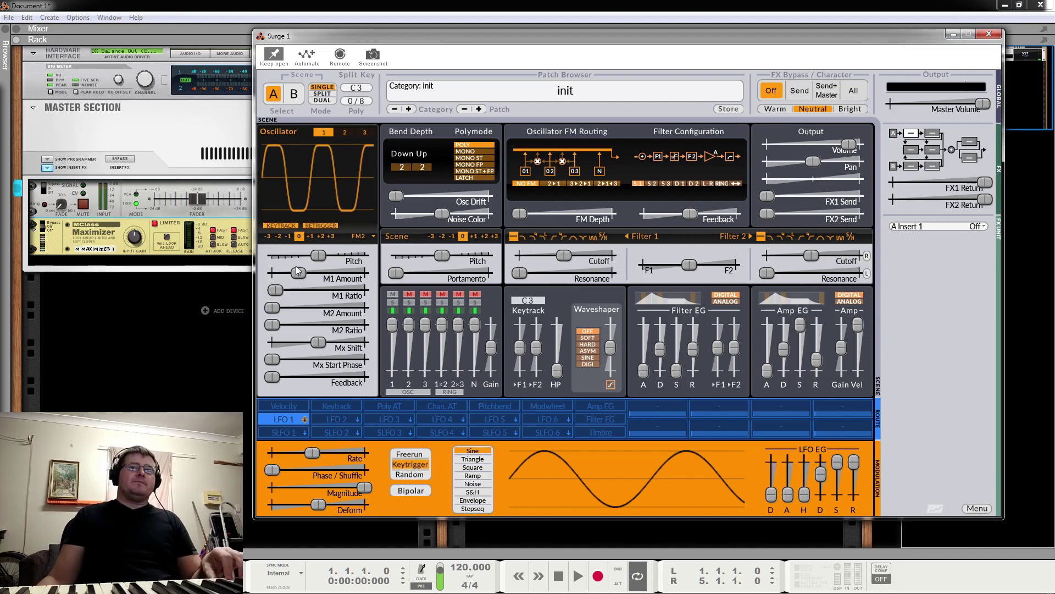
pyautogui.moveTo(301, 278)
pyautogui.mouseDown()
pyautogui.moveTo(325, 275)
pyautogui.moveTo(279, 275)
pyautogui.moveTo(301, 274)
pyautogui.mouseUp()
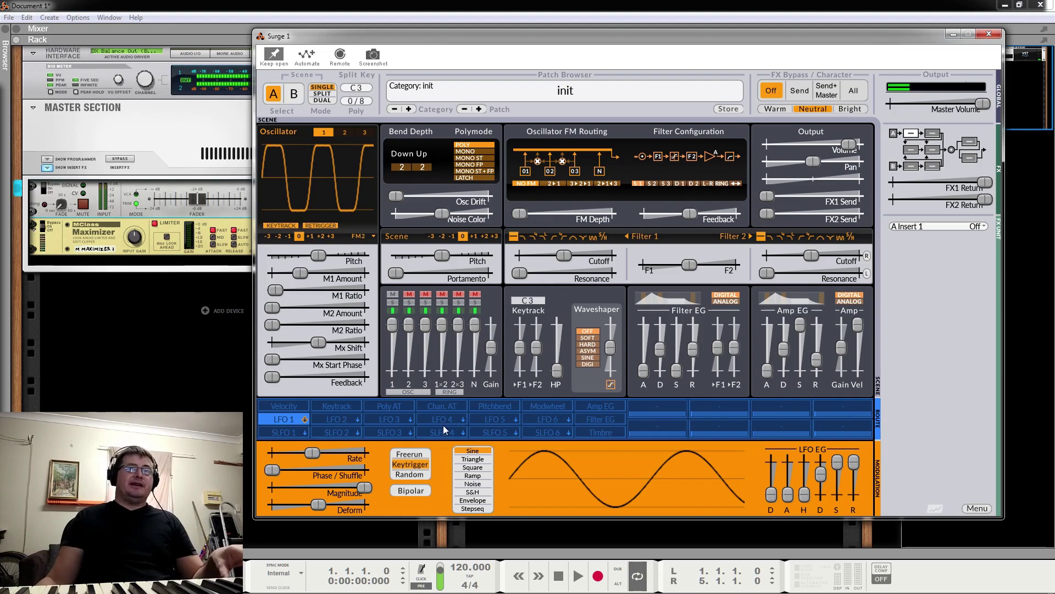
pyautogui.moveTo(301, 273); pyautogui.dragTo(349, 290)
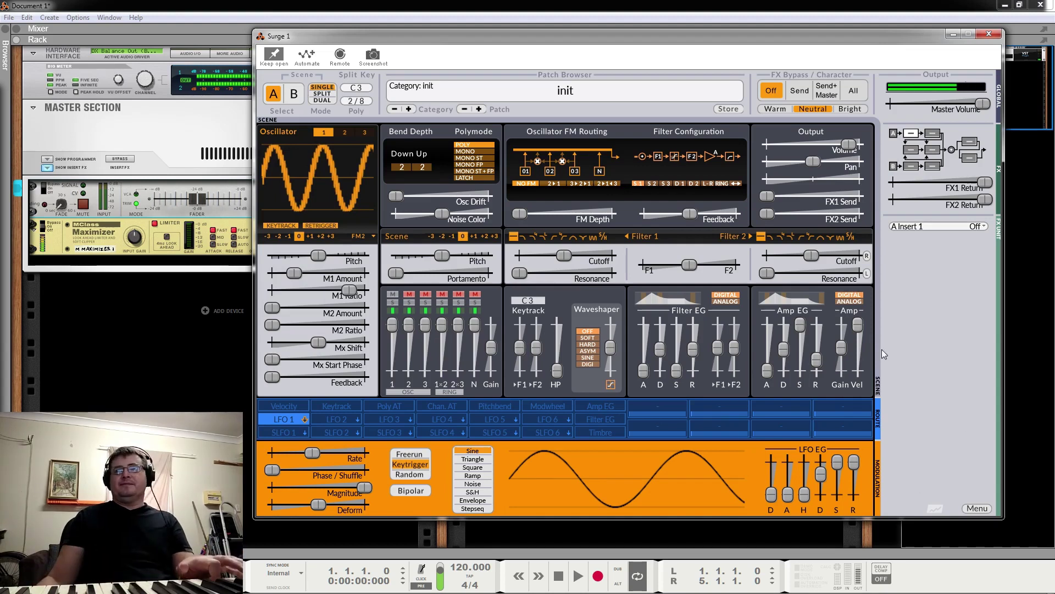
# Lower the Amp EG sustain to minimum, raise its decay to about three quarters, and reduce the Output Volume to about three quarters.
pyautogui.moveTo(801, 325); pyautogui.dragTo(800, 370)
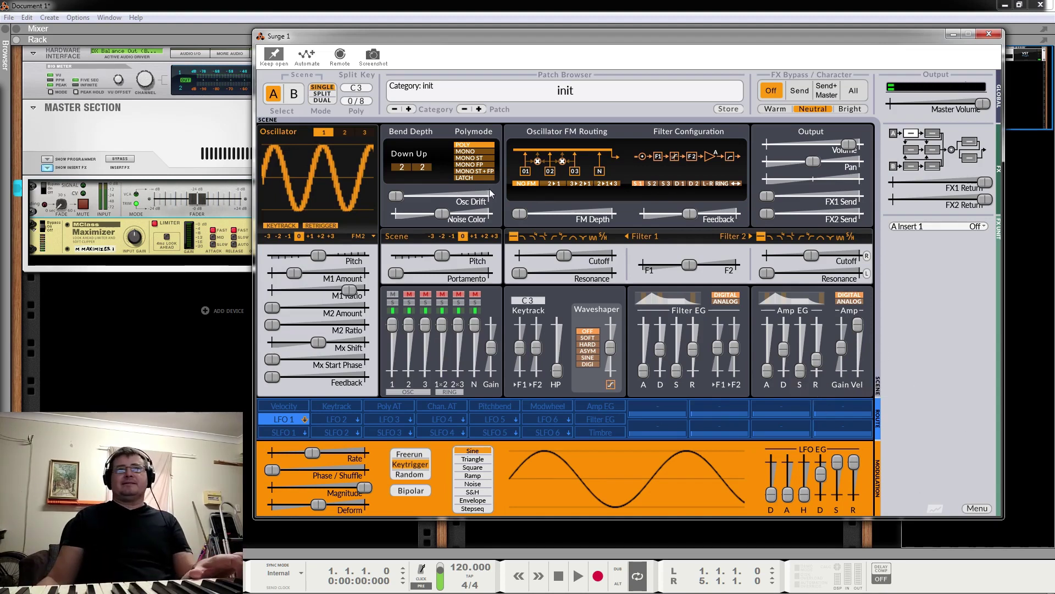
pyautogui.moveTo(851, 144); pyautogui.dragTo(835, 145)
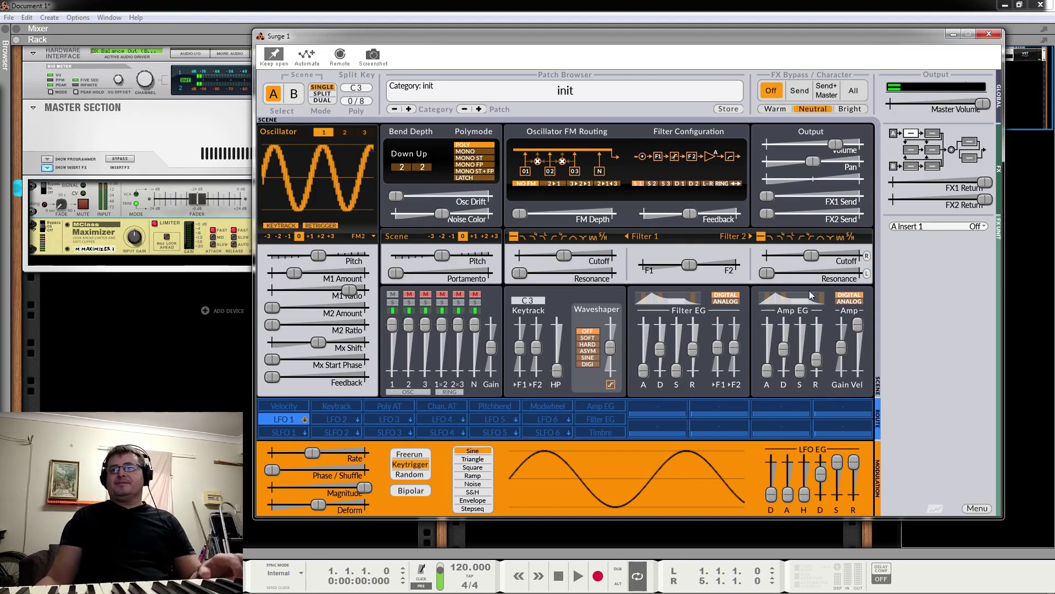
pyautogui.moveTo(783, 350); pyautogui.dragTo(783, 337)
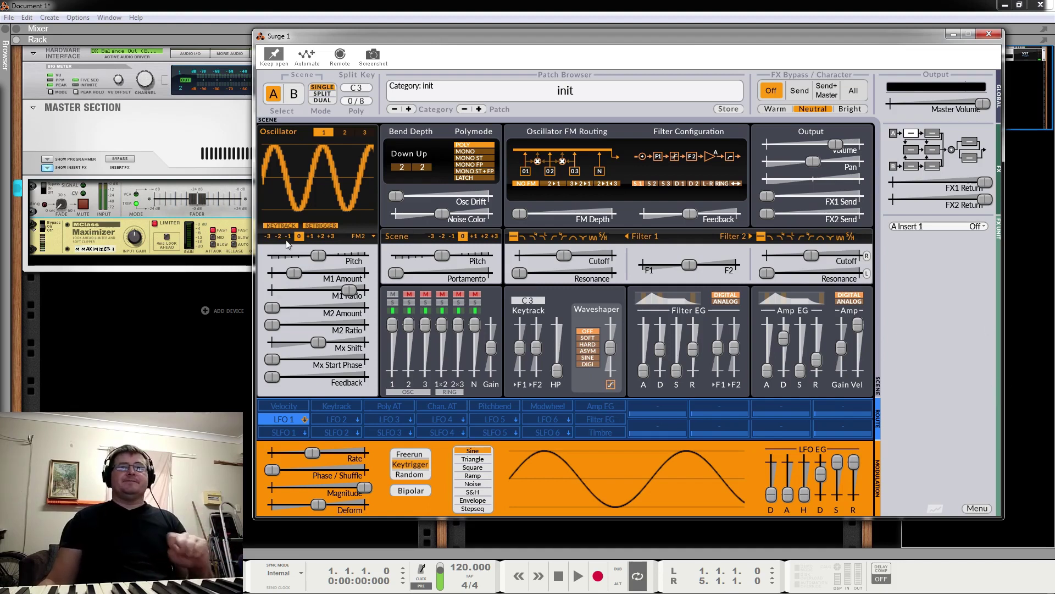
# Set M1 Amount to about a fifth, M2 Amount to a third and Feedback to four fifths, and raise the Amp EG release slightly above midpoint.
pyautogui.moveTo(288, 275); pyautogui.dragTo(305, 307)
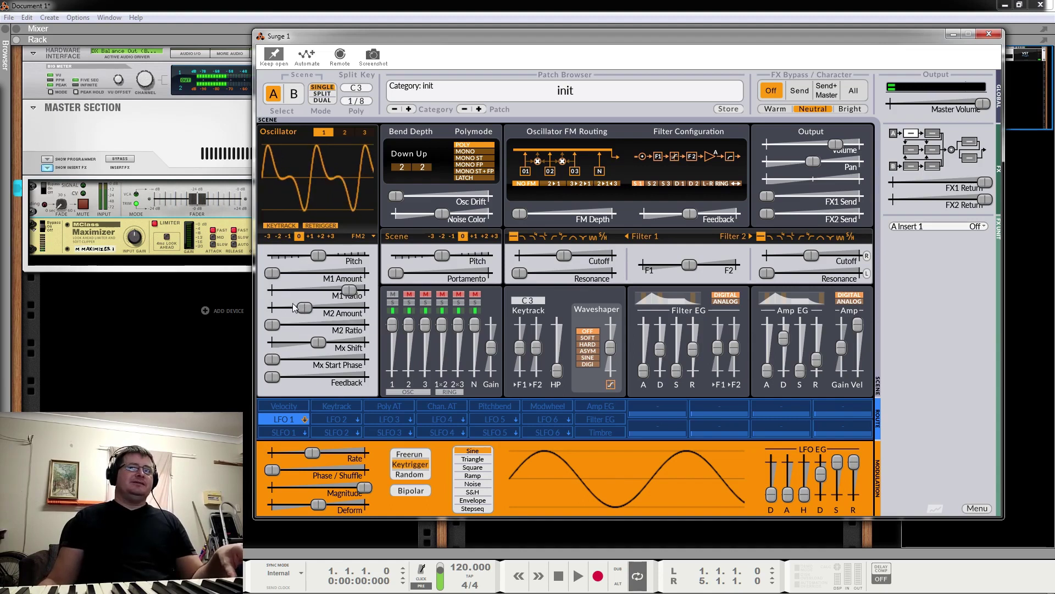
pyautogui.moveTo(827, 351); pyautogui.dragTo(827, 340)
pyautogui.moveTo(272, 325); pyautogui.dragTo(272, 324)
pyautogui.moveTo(272, 273); pyautogui.dragTo(291, 275)
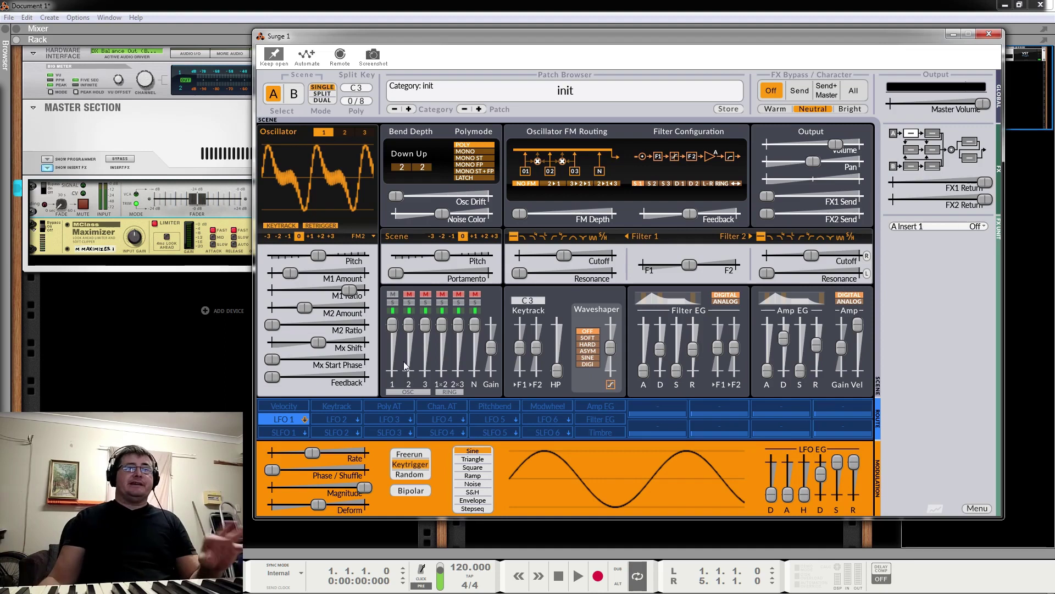
pyautogui.moveTo(275, 356); pyautogui.dragTo(345, 378)
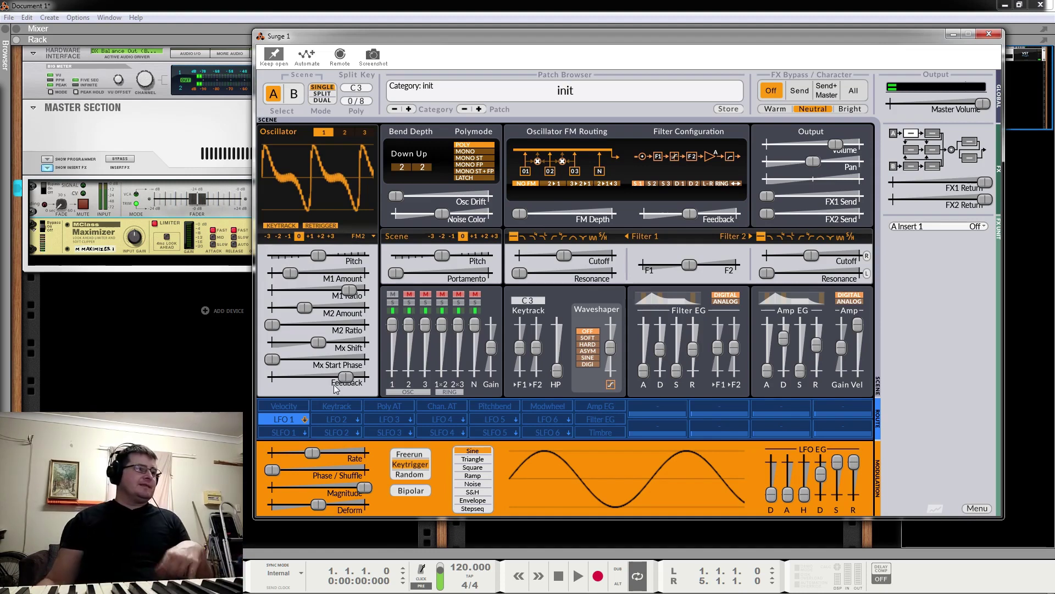
# Switch oscillator 1 from FM2 to the FM3 type.
pyautogui.click(361, 237)
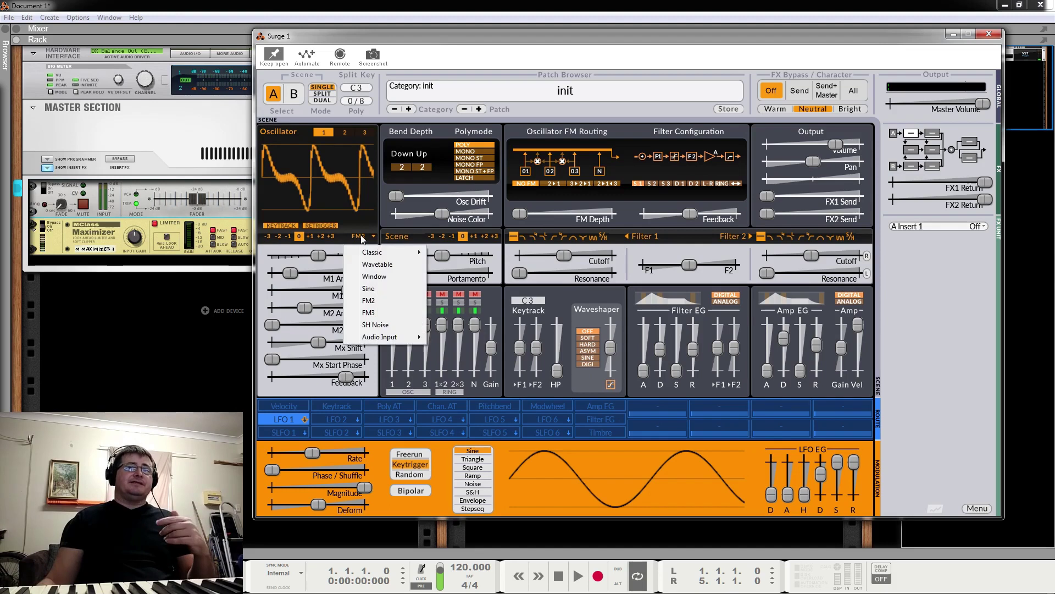
pyautogui.click(378, 316)
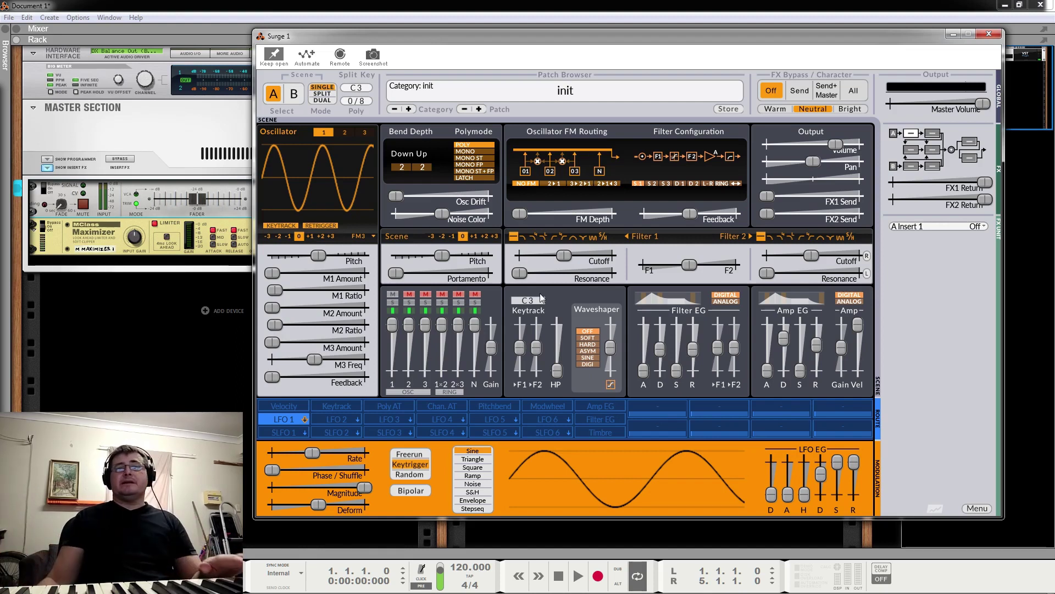
# Switch oscillator 1 to the SH Noise type and try different Pitch and Width settings.
pyautogui.click(359, 236)
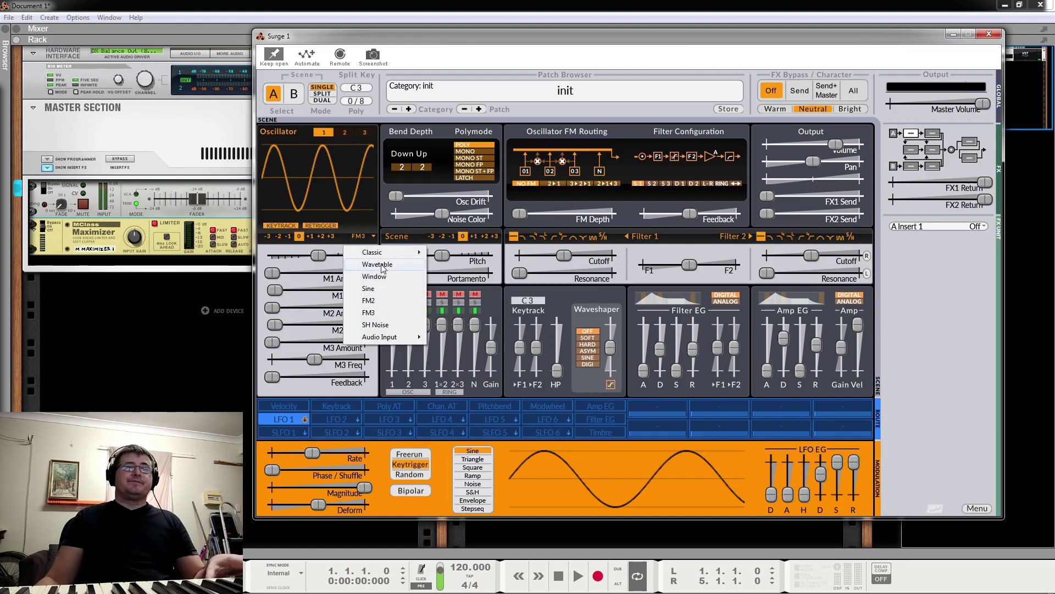
pyautogui.click(388, 324)
pyautogui.moveTo(319, 255); pyautogui.dragTo(318, 290)
pyautogui.doubleClick(308, 255)
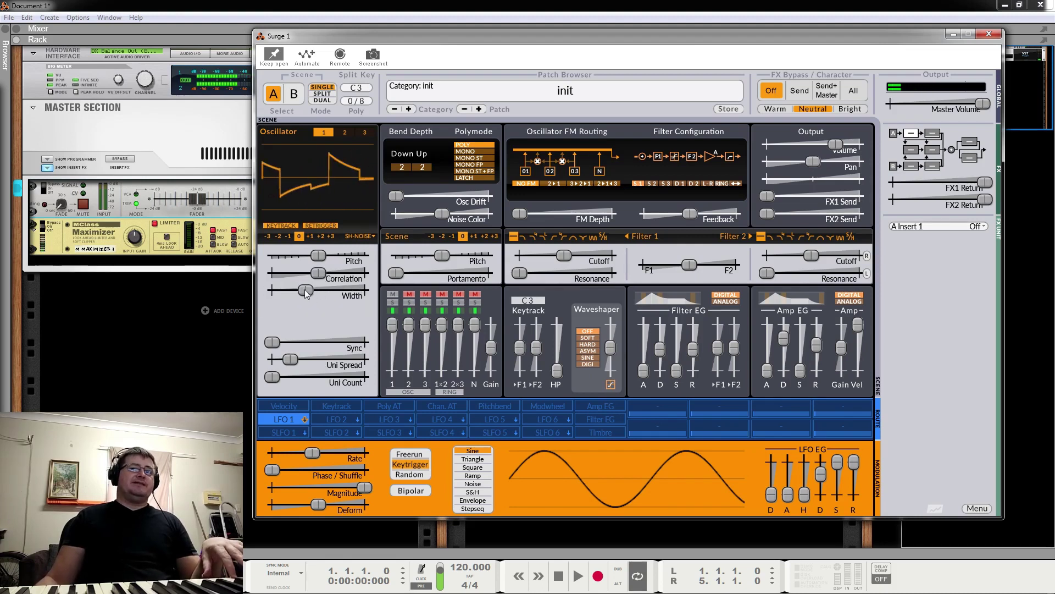
# Set Uni Spread and Correlation to maximum and Uni Count just below halfway, sweeping Sync up to about 70 percent and back to minimum.
pyautogui.moveTo(273, 342); pyautogui.dragTo(337, 342)
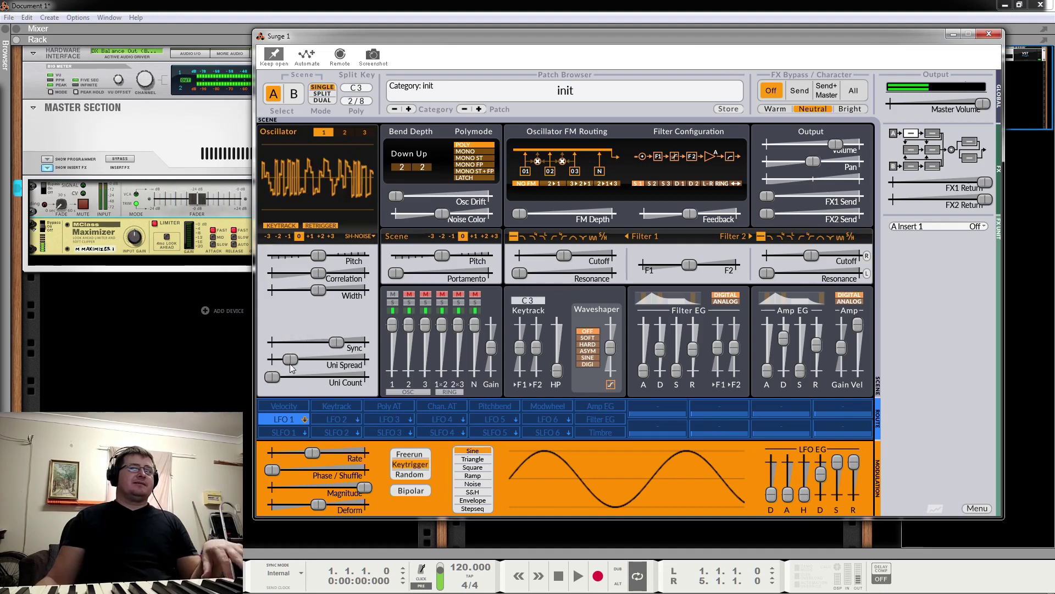
pyautogui.moveTo(291, 359); pyautogui.dragTo(364, 359)
pyautogui.moveTo(303, 377); pyautogui.dragTo(315, 376)
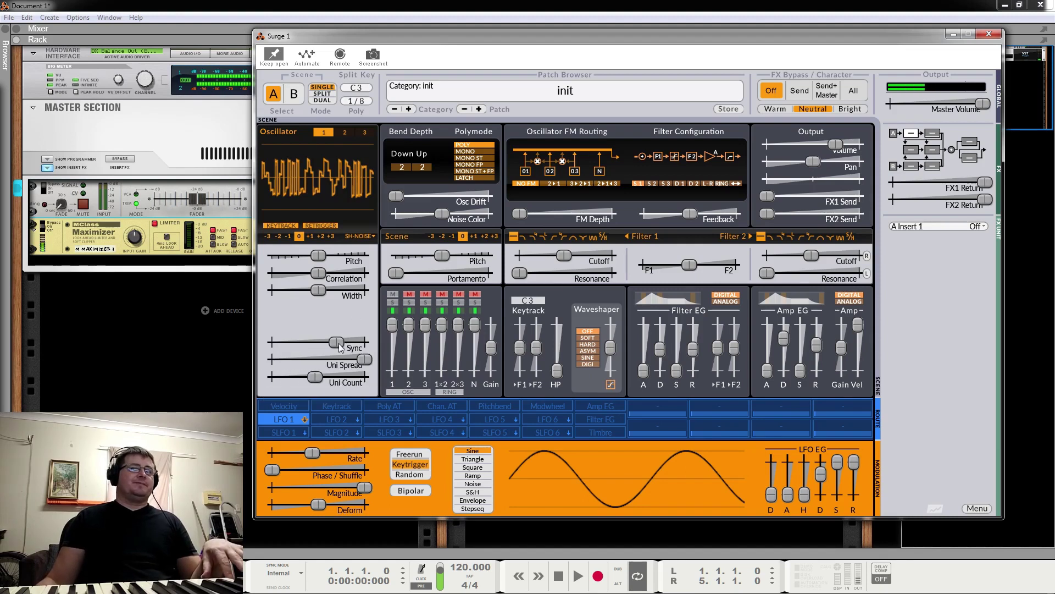
pyautogui.moveTo(336, 342); pyautogui.dragTo(272, 342)
pyautogui.moveTo(318, 274); pyautogui.dragTo(365, 273)
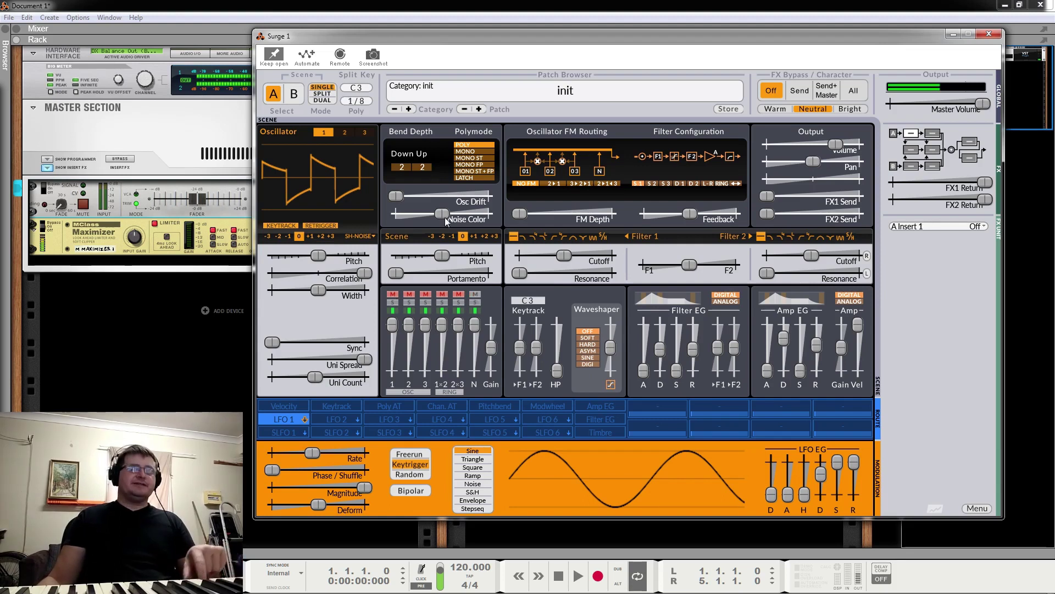
# Mute the noise source, unmute oscillator 1 in the mixer, and set its Correlation to the midpoint.
pyautogui.moveTo(443, 216)
pyautogui.mouseDown()
pyautogui.moveTo(396, 214)
pyautogui.moveTo(489, 215)
pyautogui.moveTo(447, 221)
pyautogui.mouseUp()
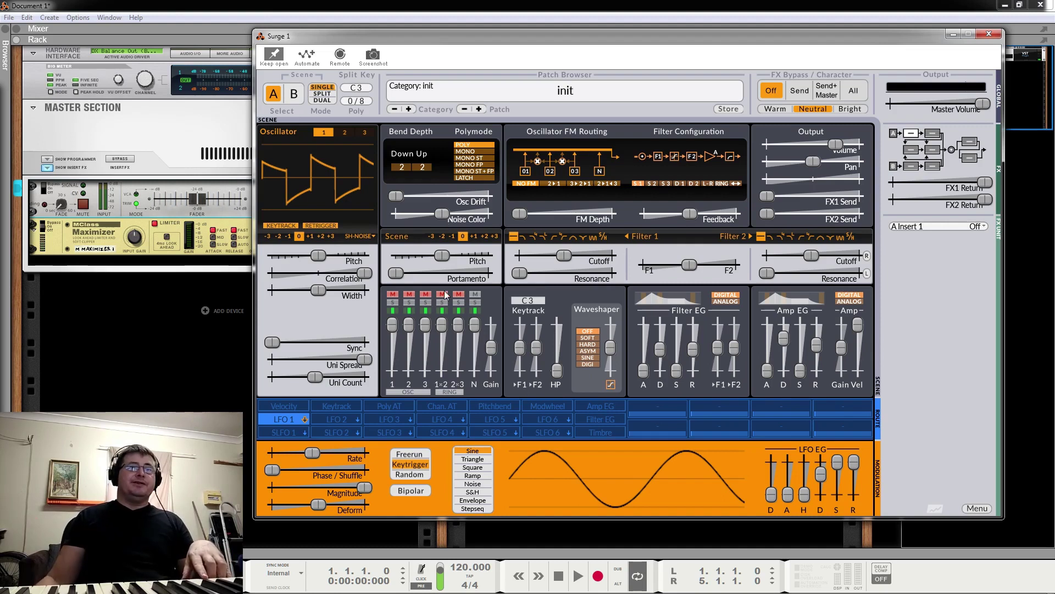
pyautogui.click(476, 296)
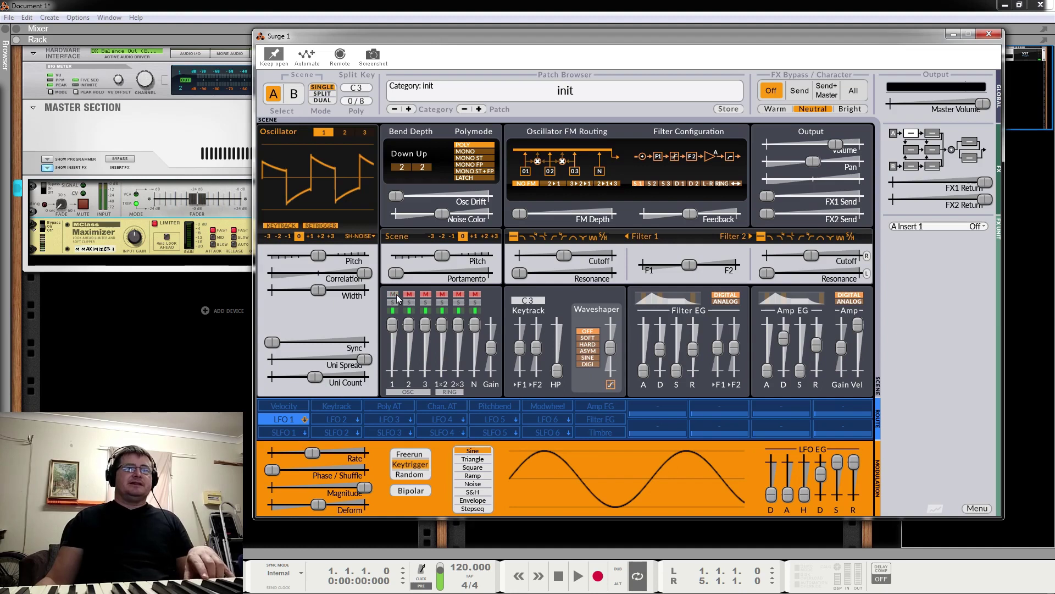
pyautogui.moveTo(364, 274); pyautogui.dragTo(318, 273)
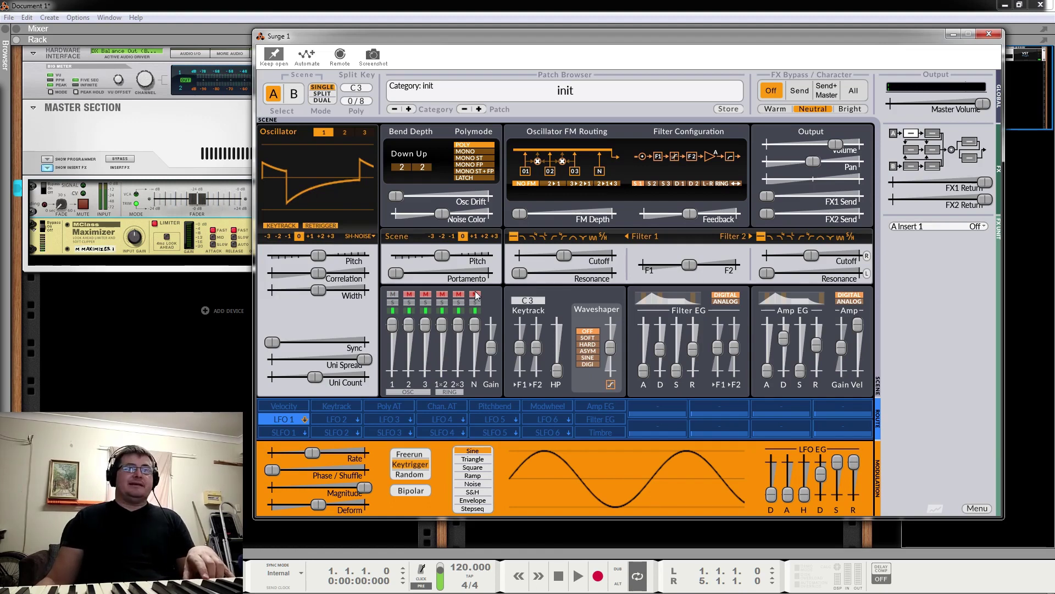
# Try Noise Color at roughly a quarter of its range and reset it to its default.
pyautogui.moveTo(441, 213); pyautogui.dragTo(420, 213)
pyautogui.doubleClick(420, 214)
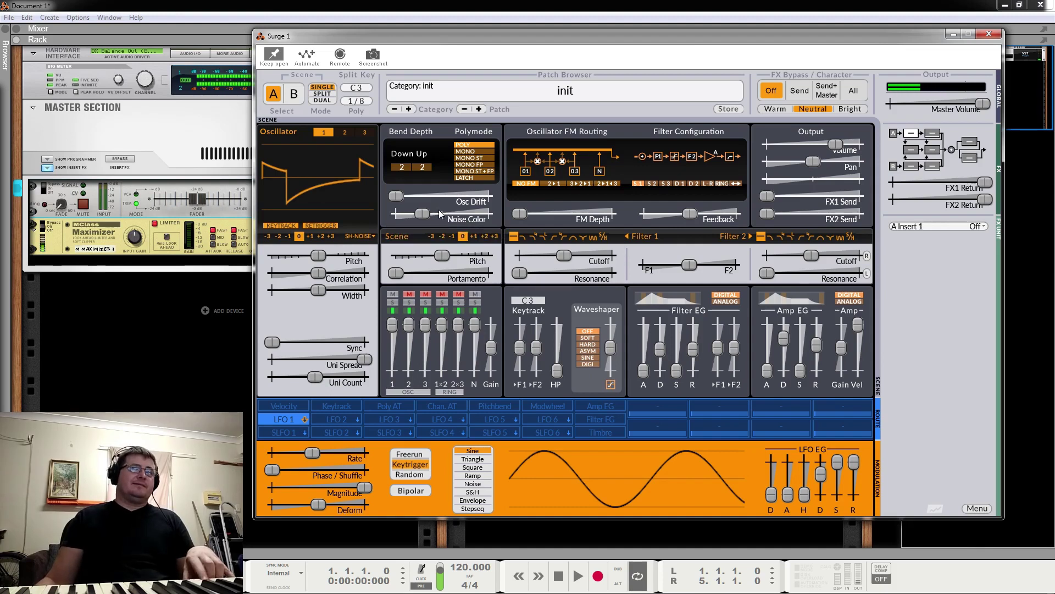
# Switch oscillator 1 to the Audio Input type using the Both/Stereo input.
pyautogui.click(372, 238)
pyautogui.moveTo(397, 338)
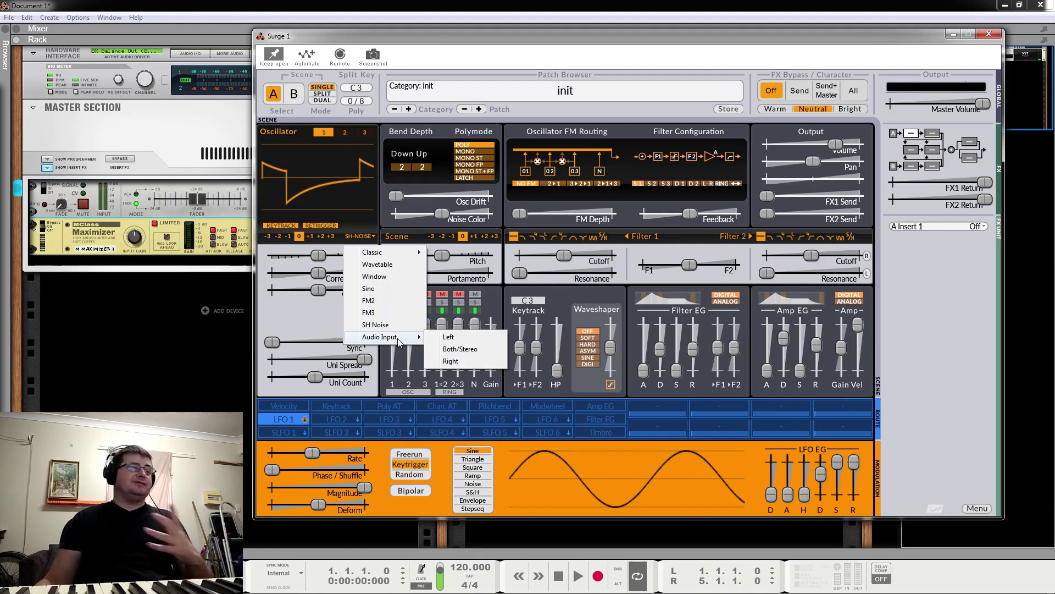
pyautogui.click(444, 348)
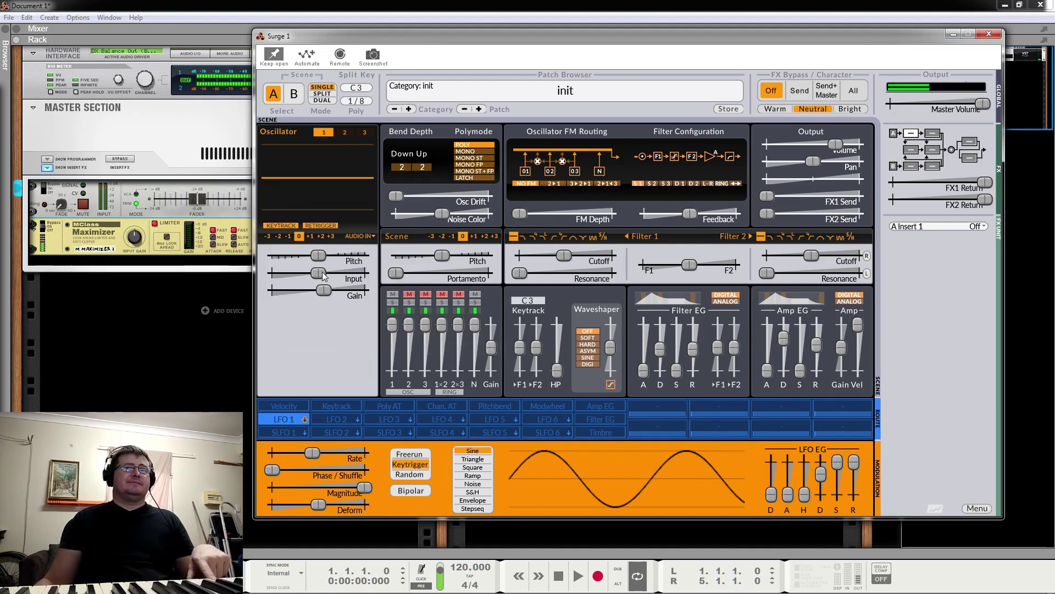
pyautogui.click(475, 302)
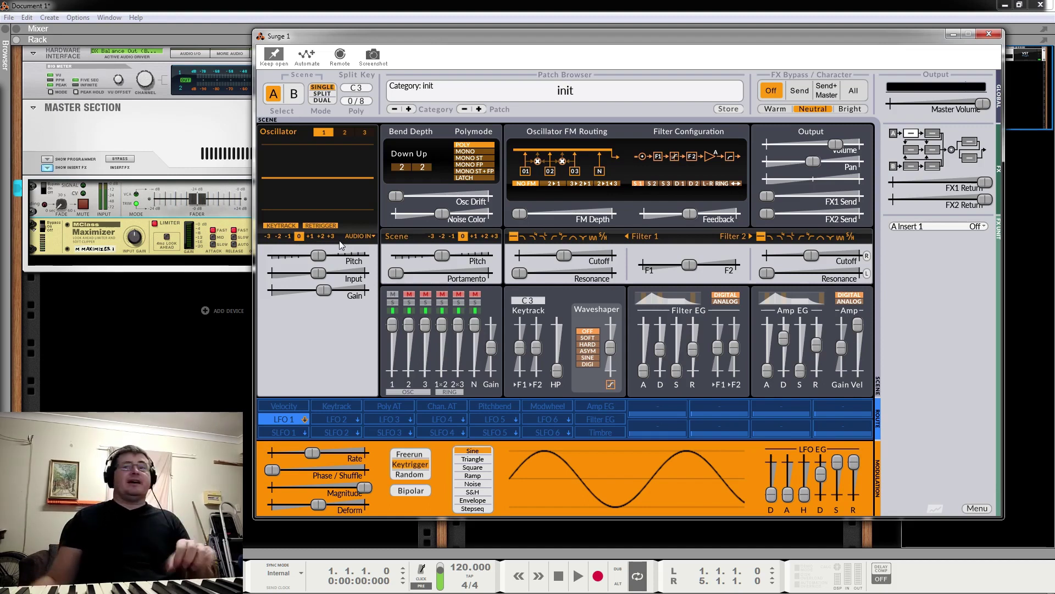
# Switch oscillator 1 to Wavetable, load the basic "sine to sawtooth" table, and raise Morph to maximum.
pyautogui.click(360, 236)
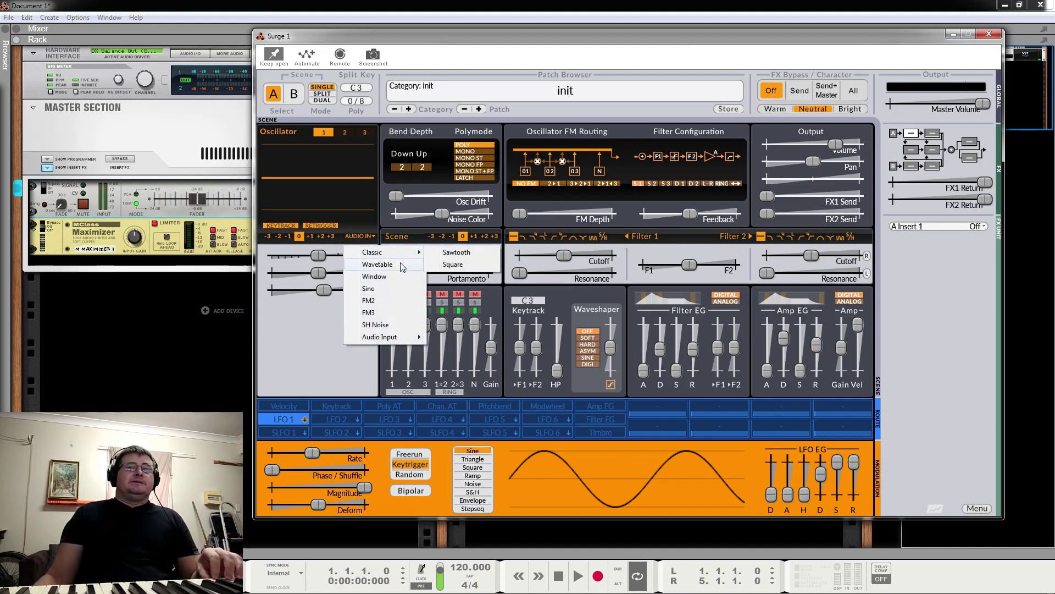
pyautogui.click(402, 265)
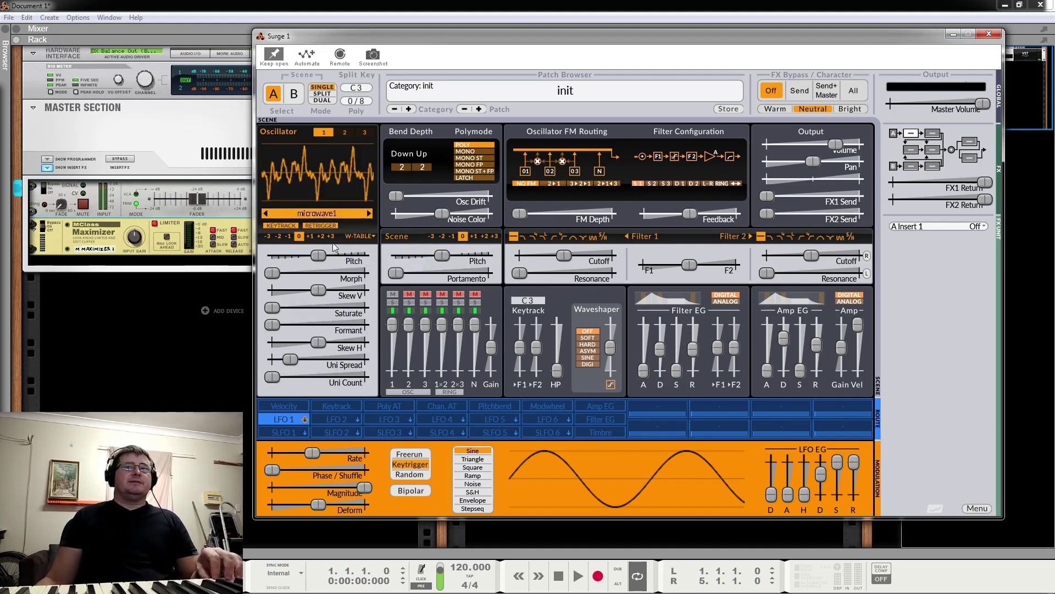
pyautogui.click(321, 214)
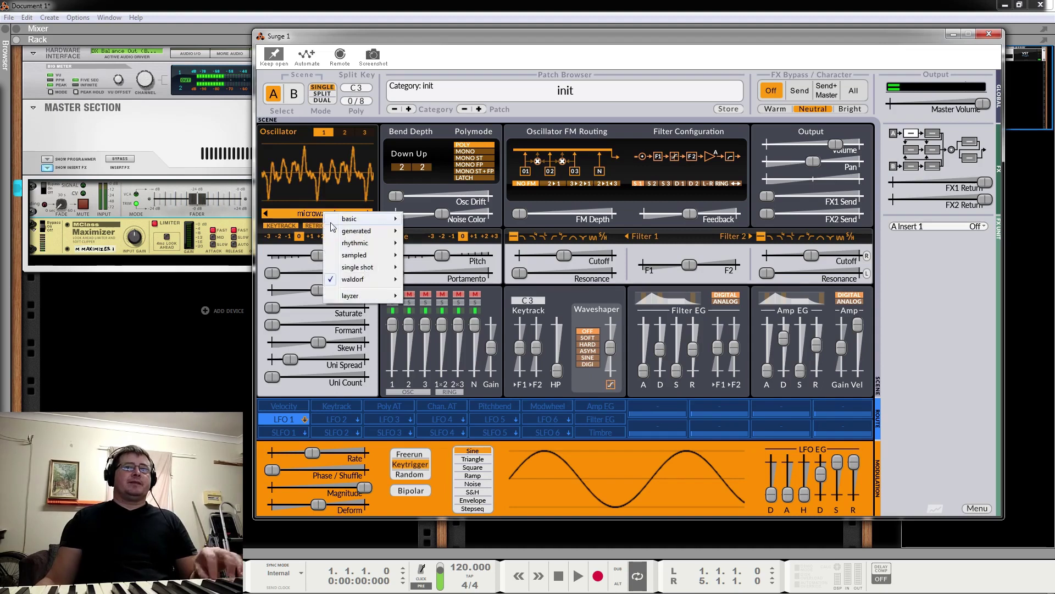
pyautogui.moveTo(353, 220)
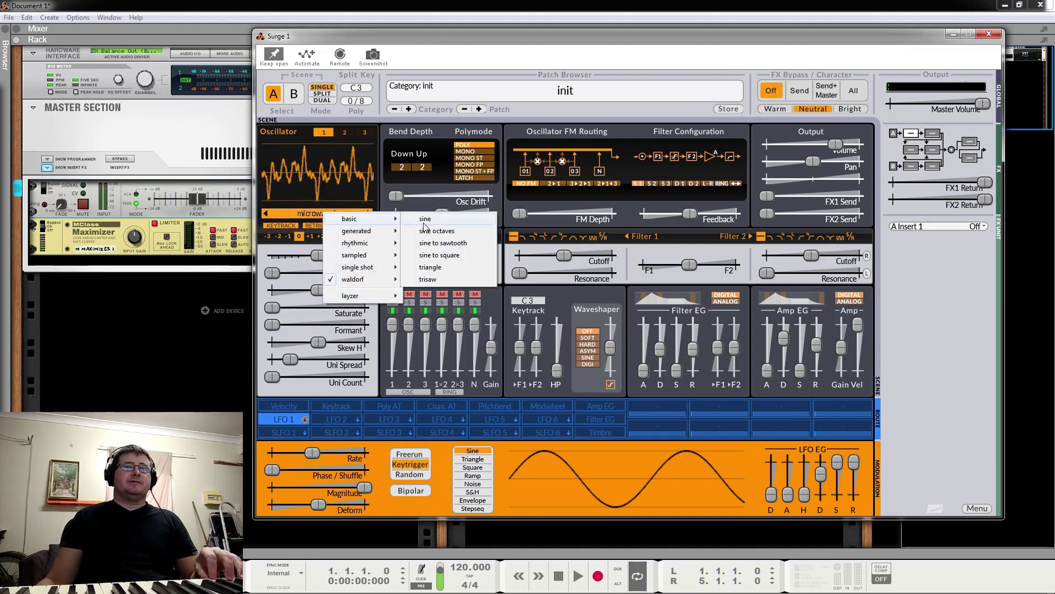
pyautogui.click(442, 243)
pyautogui.moveTo(279, 269); pyautogui.dragTo(365, 273)
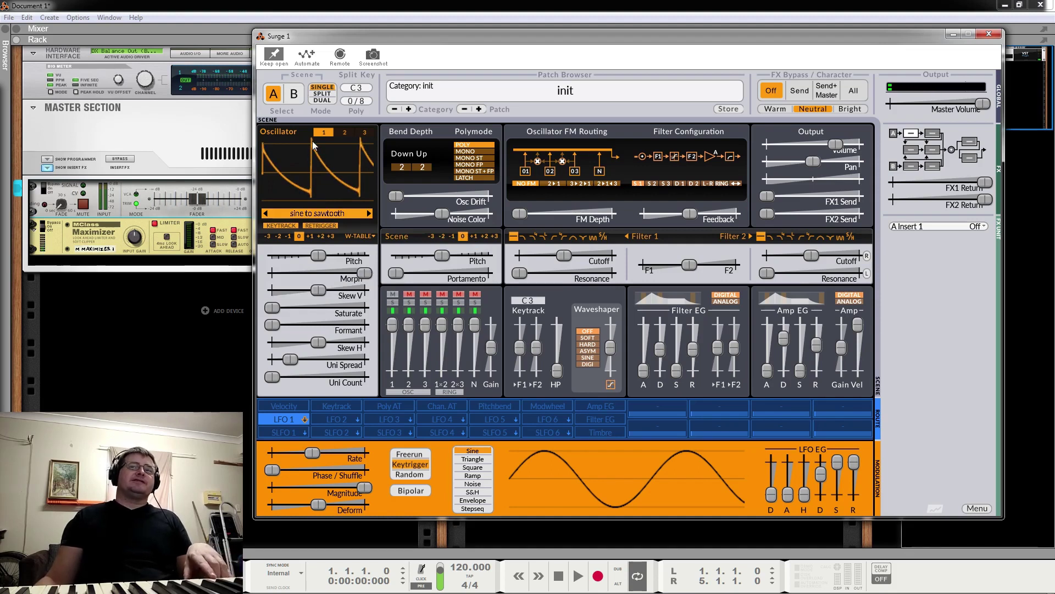
# Compare the Warm, Bright and Neutral characters on the sawtooth table, lowering Morph to about 60 percent and ending on Warm.
pyautogui.click(773, 108)
pyautogui.click(844, 109)
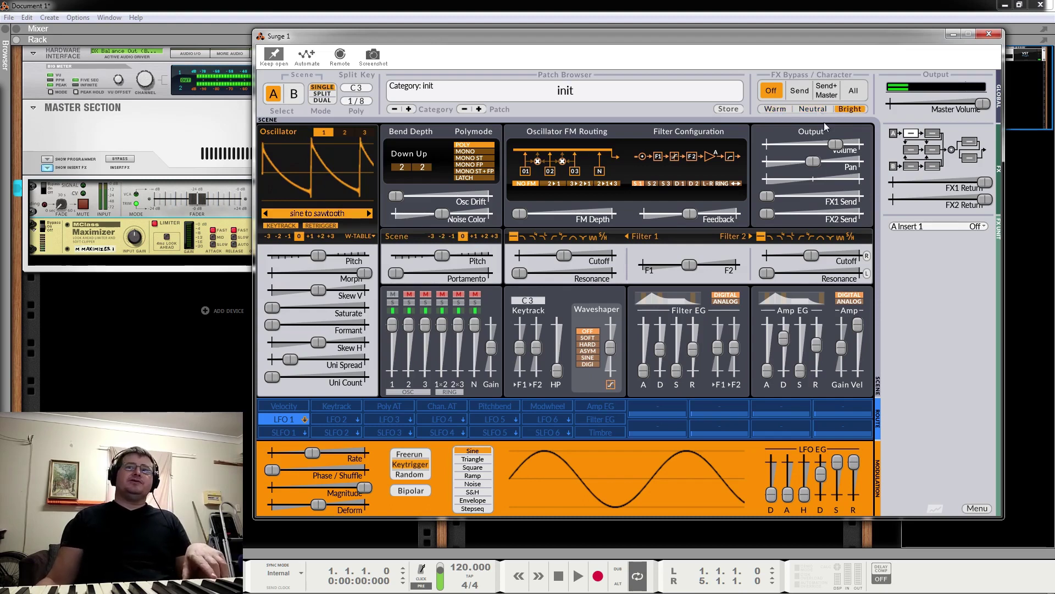
pyautogui.moveTo(364, 273); pyautogui.dragTo(329, 274)
pyautogui.click(813, 108)
pyautogui.click(777, 109)
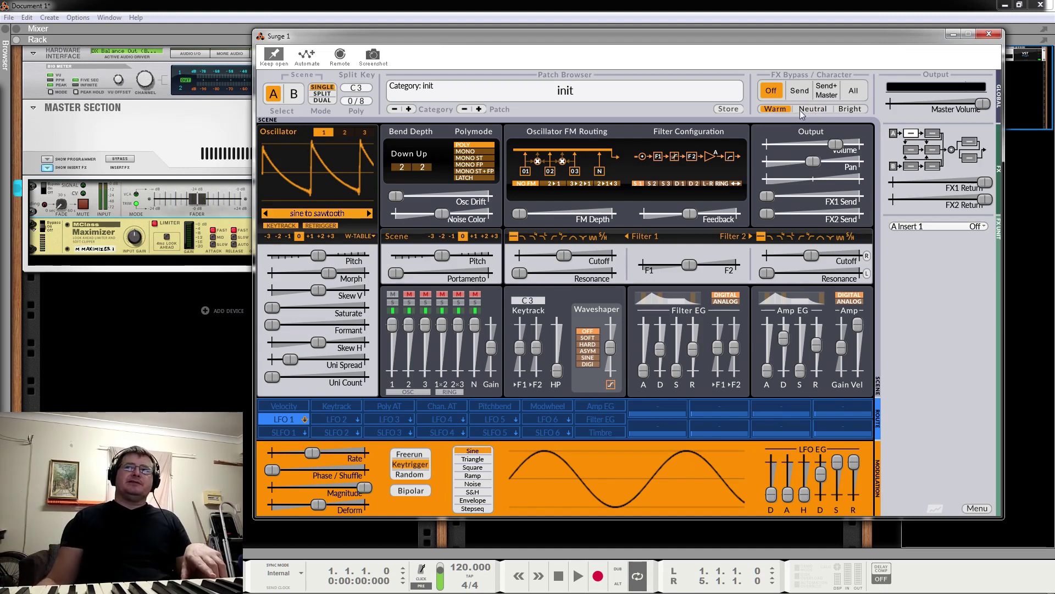
# Browse past the triangle wavetable and load "sine to square" on oscillator 1.
pyautogui.click(369, 213)
pyautogui.click(368, 213)
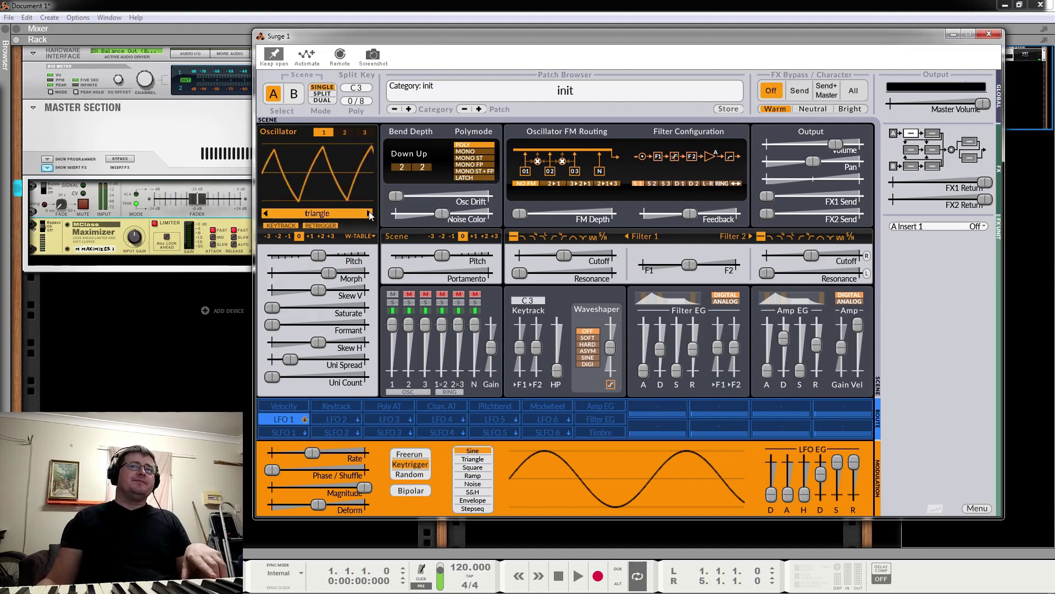
pyautogui.click(267, 215)
# Compare the Neutral, Bright and Warm characters on the square table, setting Morph to 100% and leaving Warm selected.
pyautogui.click(816, 108)
pyautogui.click(850, 110)
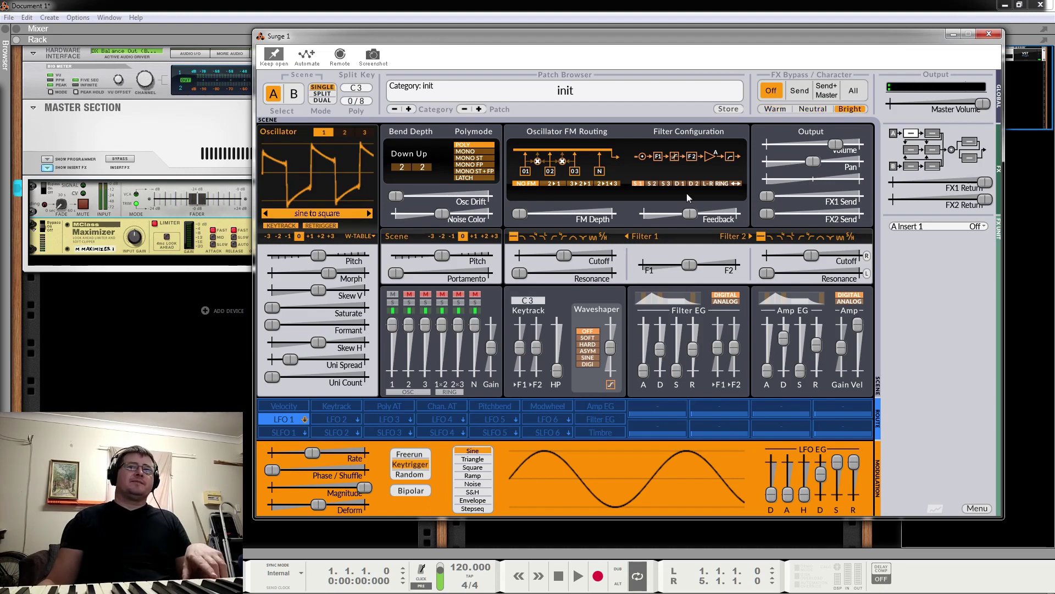
pyautogui.moveTo(328, 274); pyautogui.dragTo(364, 273)
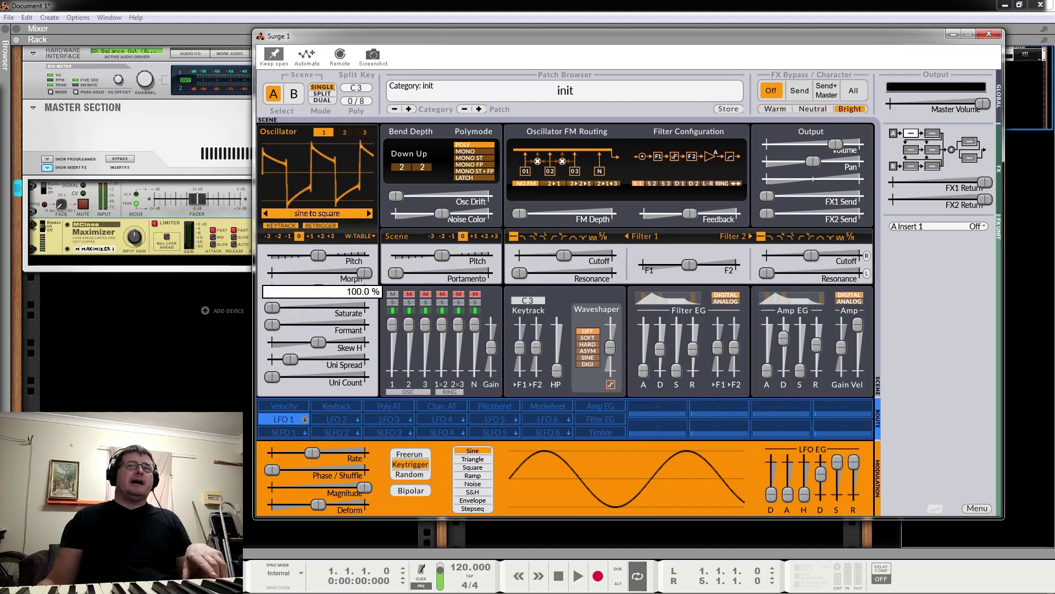
pyautogui.click(812, 109)
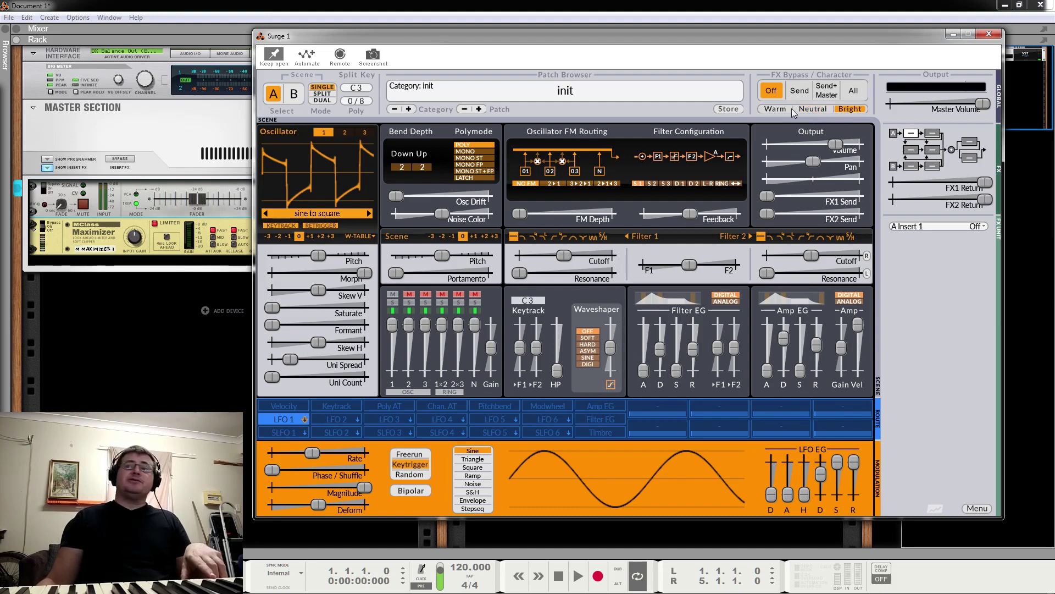
pyautogui.click(773, 108)
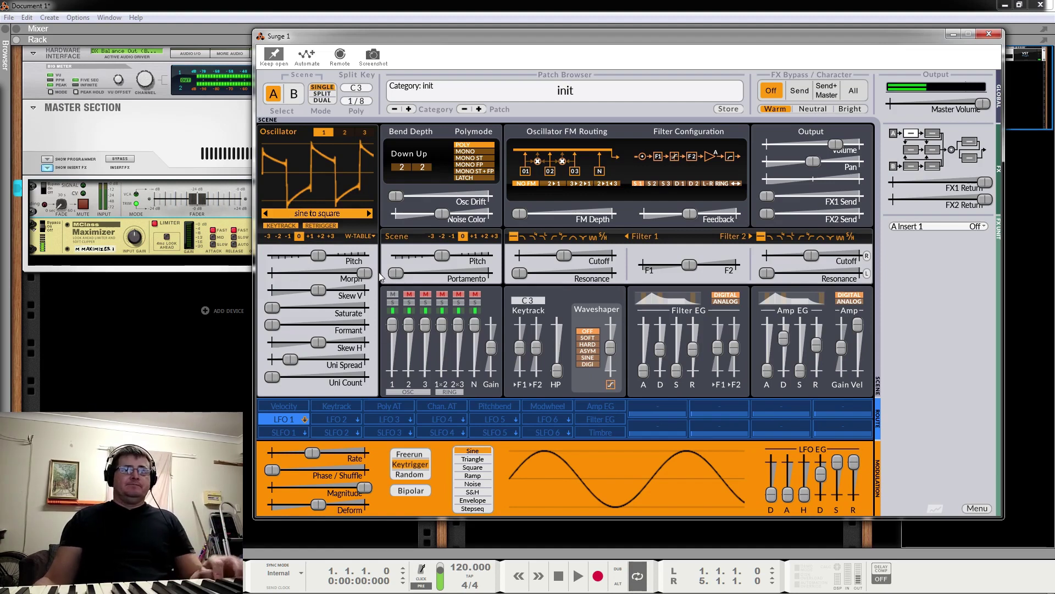
# Return oscillator 1 to the "sine to sawtooth" wavetable with Morph at maximum.
pyautogui.moveTo(365, 273)
pyautogui.mouseDown()
pyautogui.moveTo(324, 274)
pyautogui.moveTo(365, 274)
pyautogui.mouseUp()
pyautogui.click(266, 214)
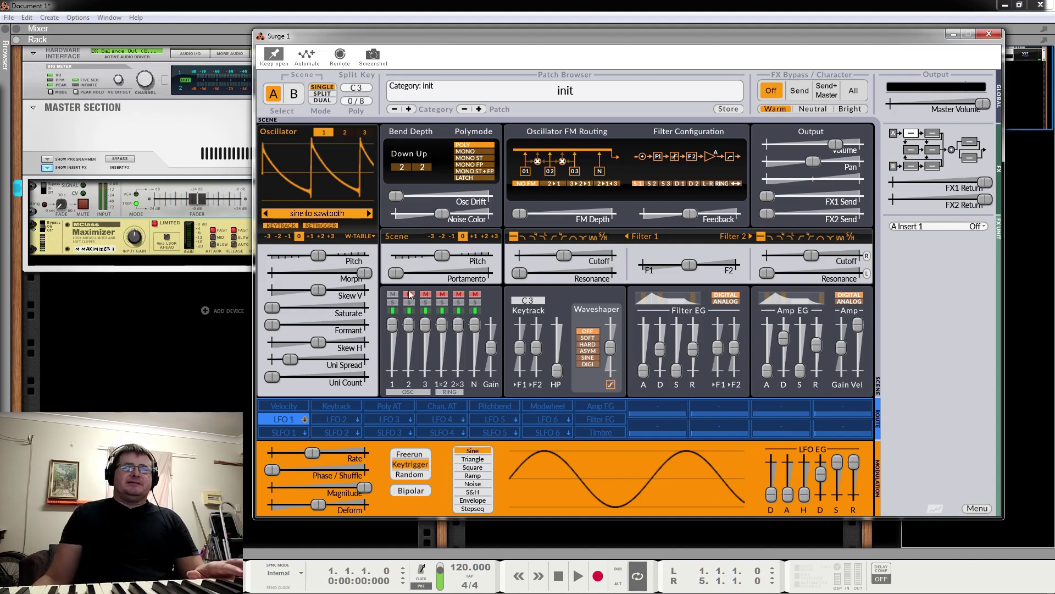
# Sweep Osc Drift up to maximum with oscillator 1's Retrigger turned off, and leave the drift at about 15 percent.
pyautogui.moveTo(430, 192)
pyautogui.mouseDown()
pyautogui.moveTo(522, 193)
pyautogui.moveTo(393, 196)
pyautogui.moveTo(417, 196)
pyautogui.mouseUp()
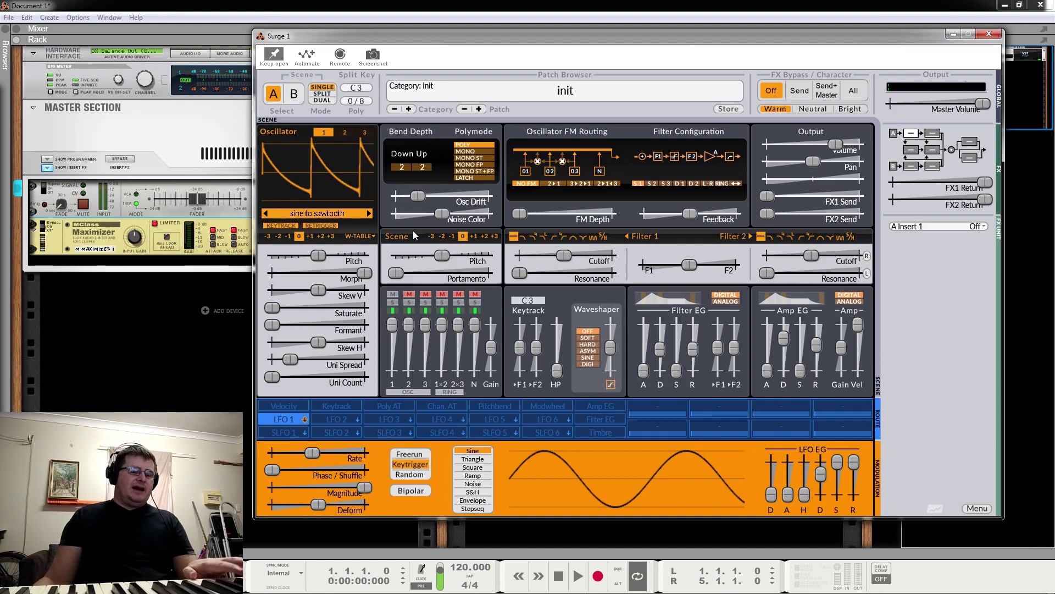
pyautogui.moveTo(423, 196); pyautogui.dragTo(488, 195)
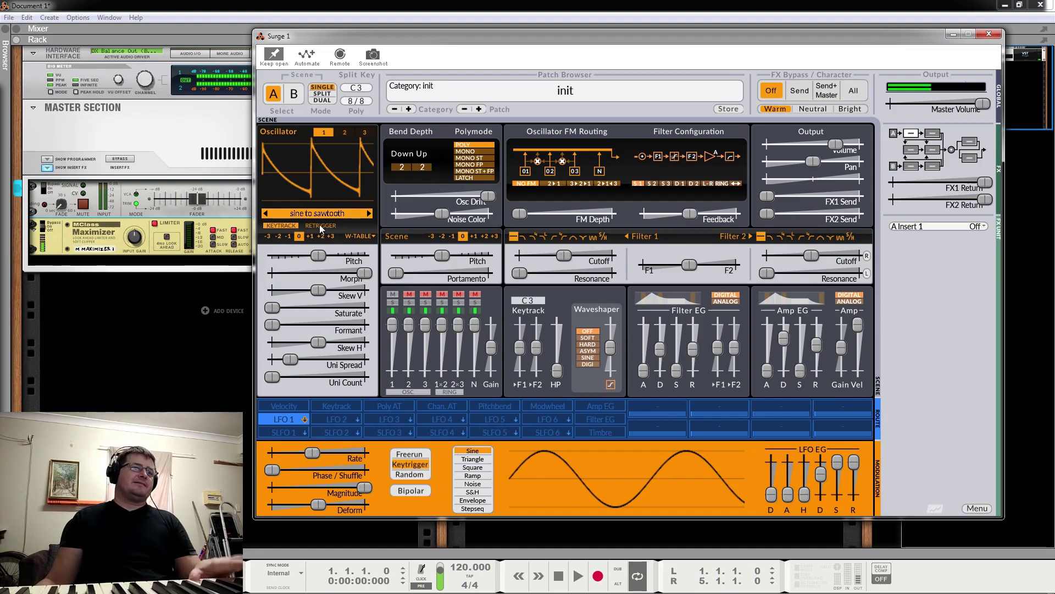
pyautogui.moveTo(450, 203); pyautogui.dragTo(409, 196)
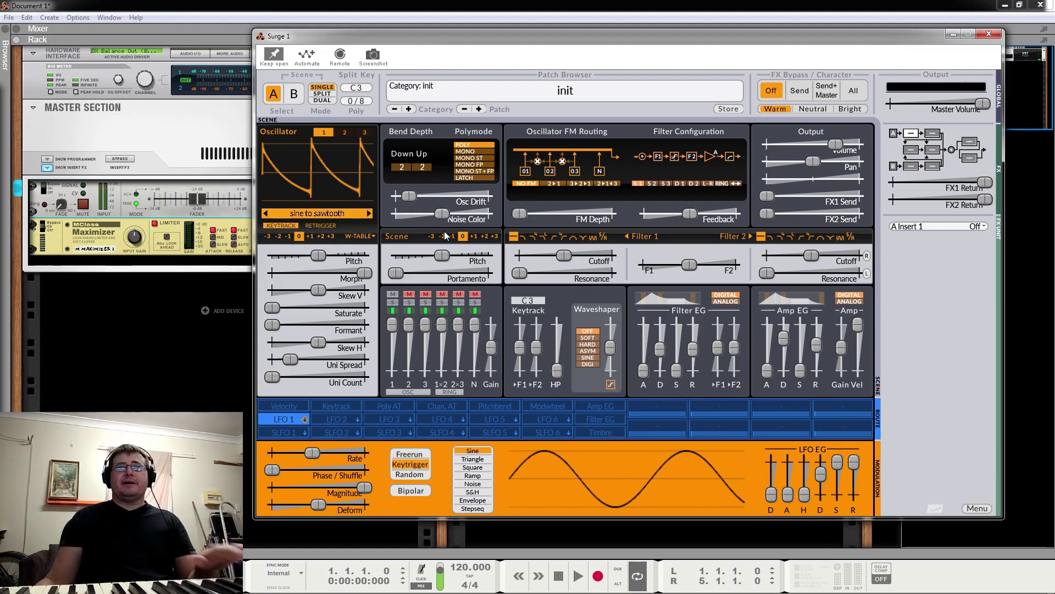
pyautogui.moveTo(413, 198)
pyautogui.mouseDown()
pyautogui.moveTo(423, 198)
pyautogui.moveTo(413, 199)
pyautogui.mouseUp()
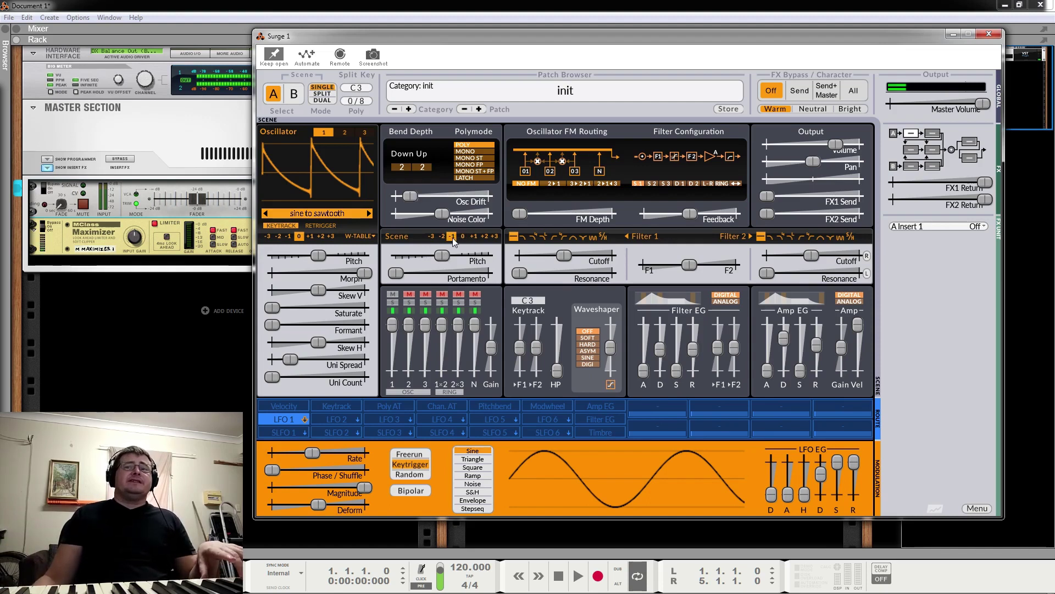
# Try scene octaves -1 and +2, combine oscillator 1 at -1 with the scene at +1, and reset both to 0.
pyautogui.click(484, 236)
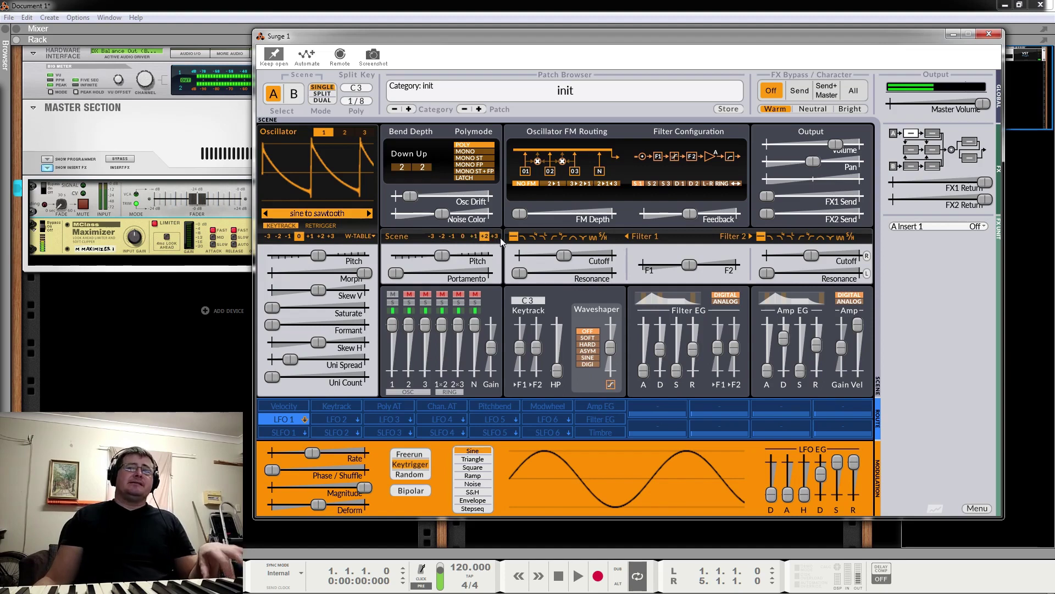
pyautogui.click(463, 236)
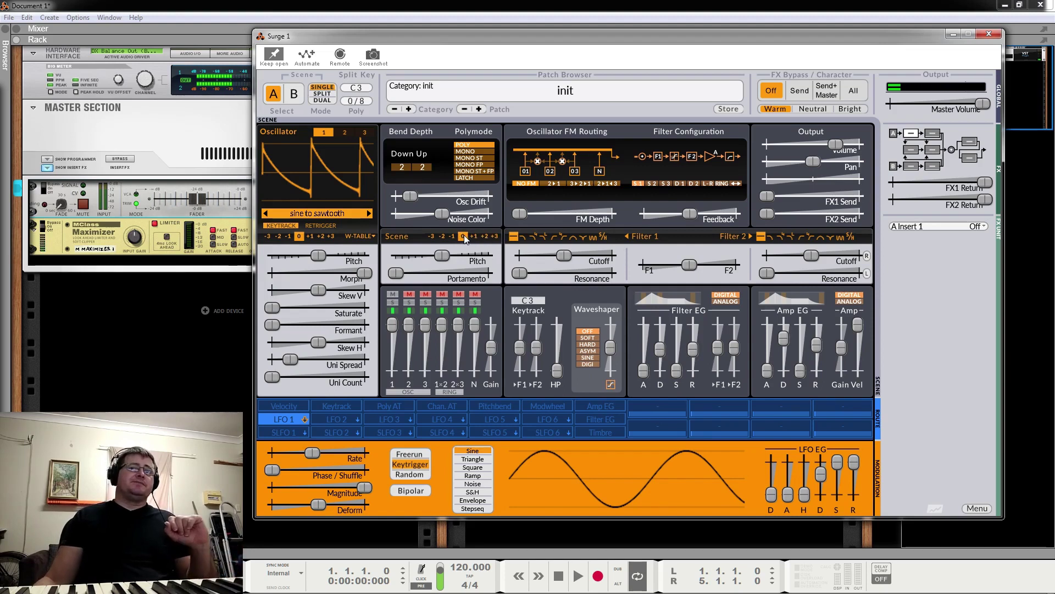
pyautogui.click(290, 235)
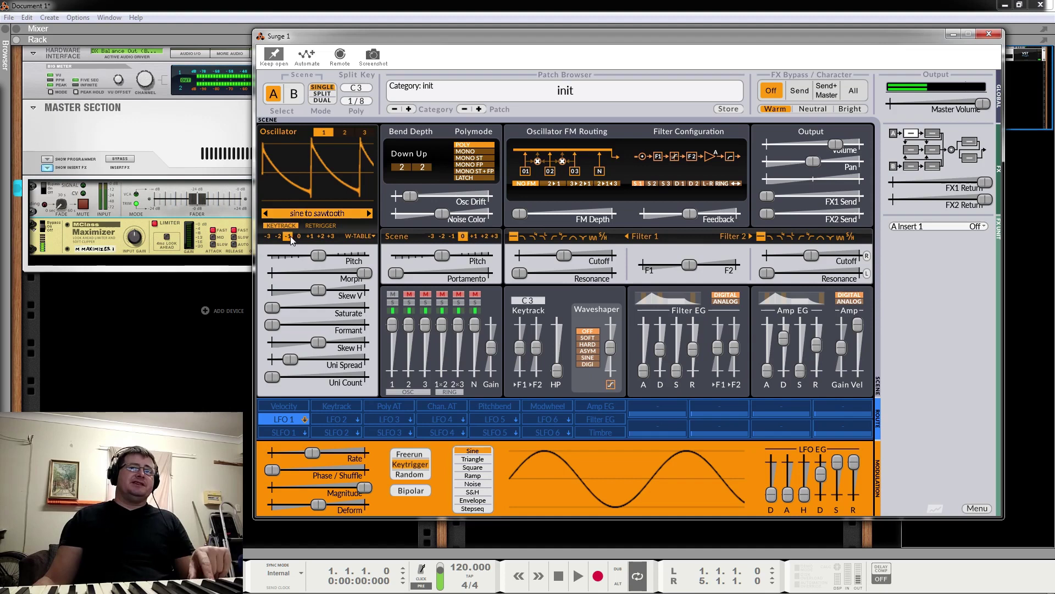
pyautogui.click(474, 237)
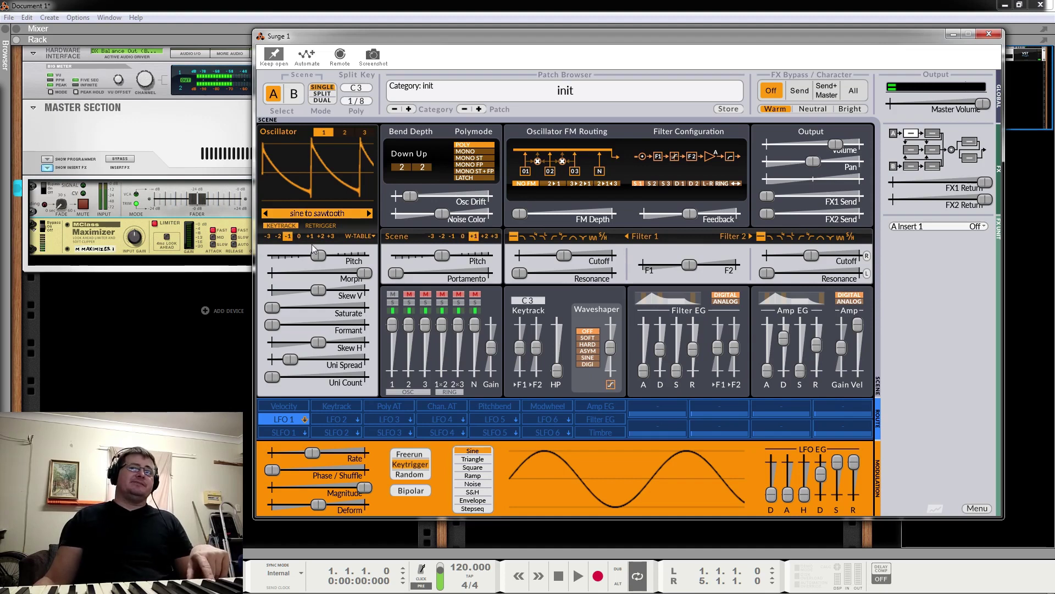
pyautogui.click(299, 236)
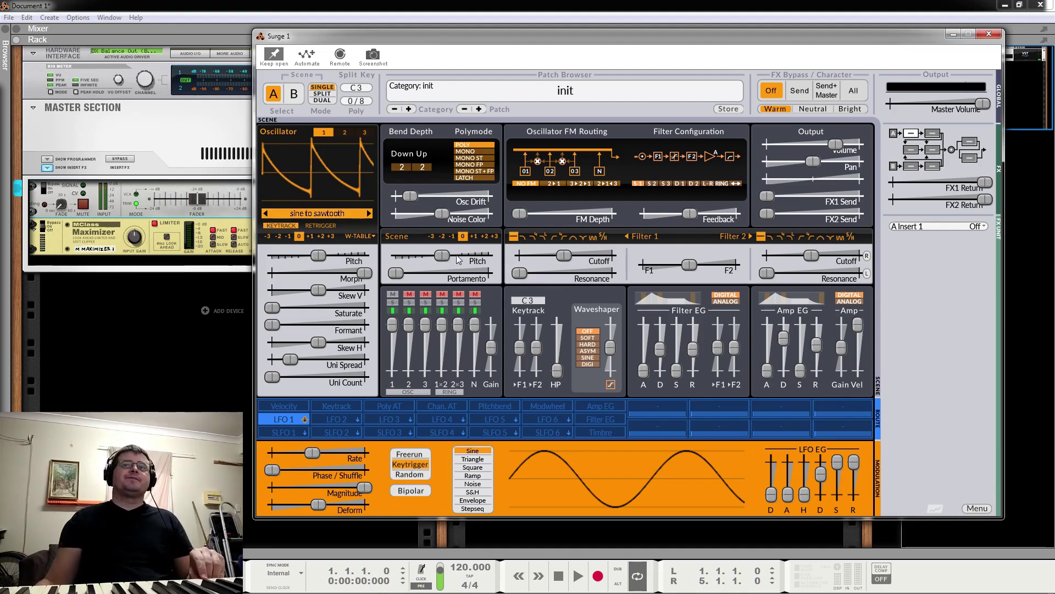
# Nudge the scene Pitch around its center, and try Portamento at about 70 percent before resetting it to minimum.
pyautogui.moveTo(439, 255)
pyautogui.mouseDown()
pyautogui.moveTo(458, 255)
pyautogui.moveTo(433, 255)
pyautogui.moveTo(442, 256)
pyautogui.mouseUp()
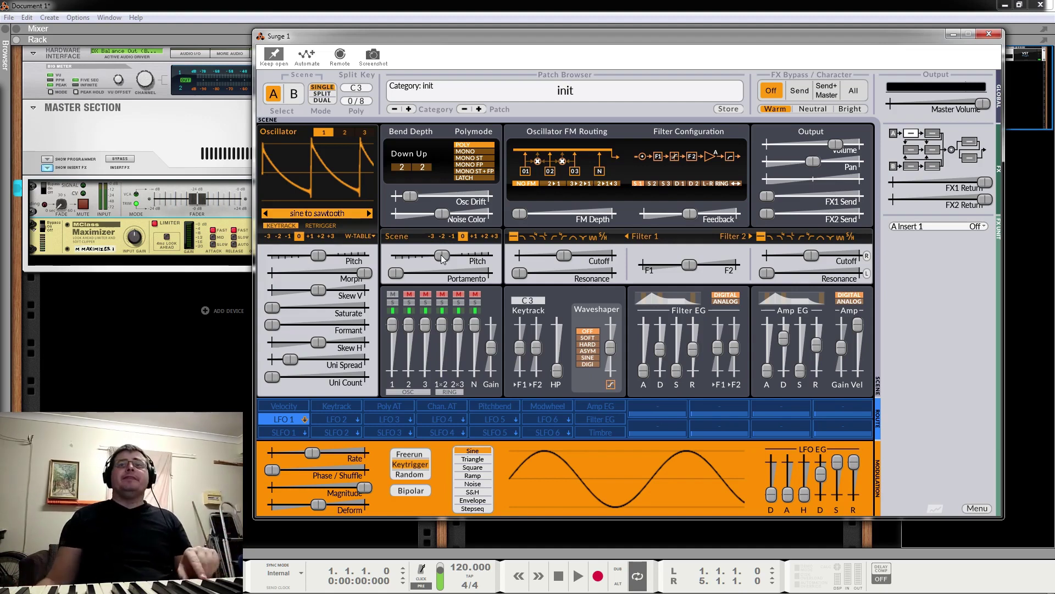
pyautogui.click(442, 256)
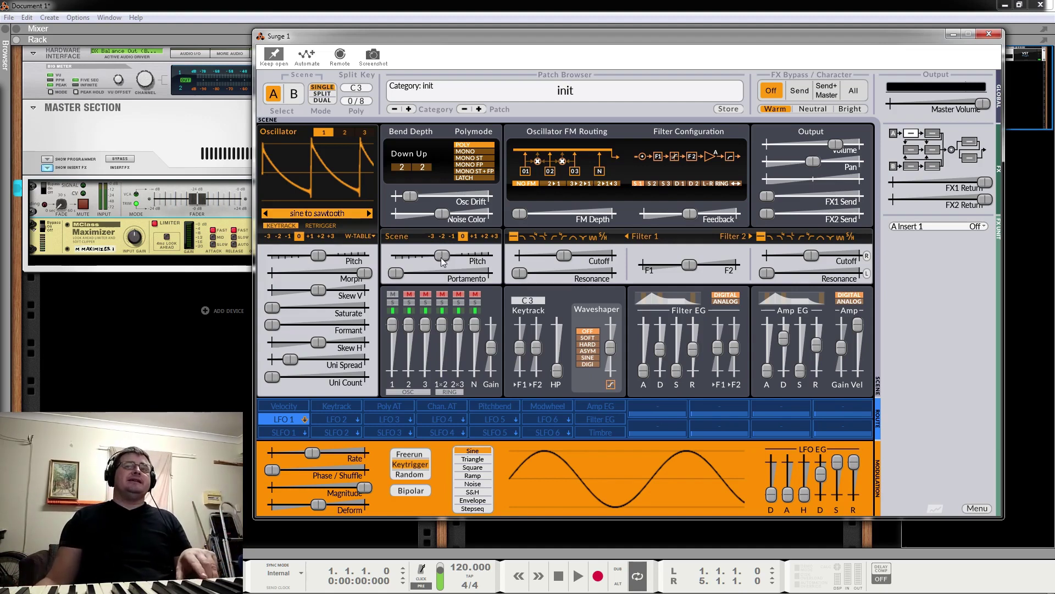
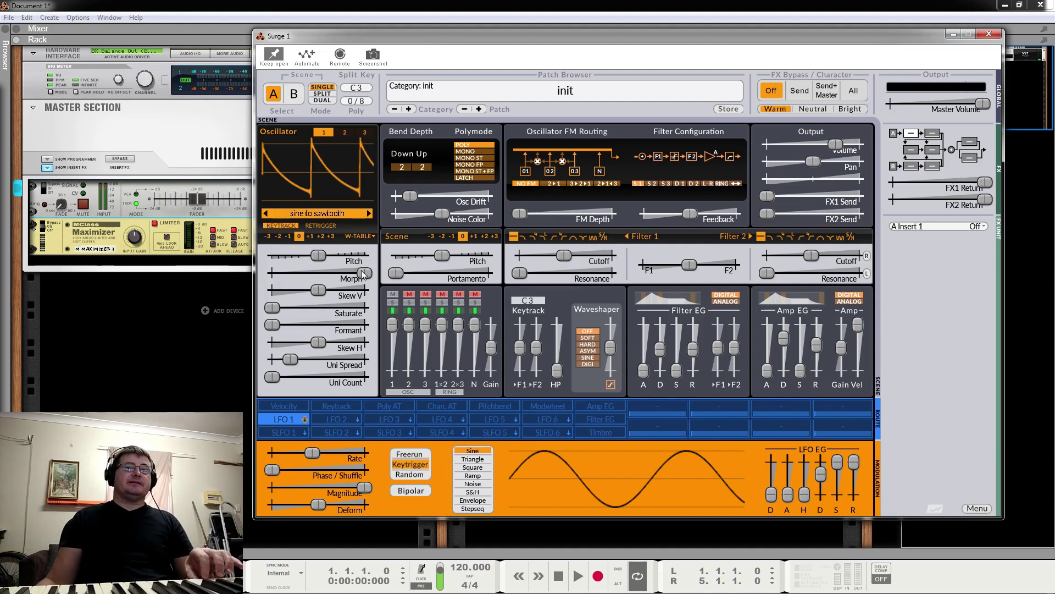
pyautogui.moveTo(396, 274); pyautogui.dragTo(463, 273)
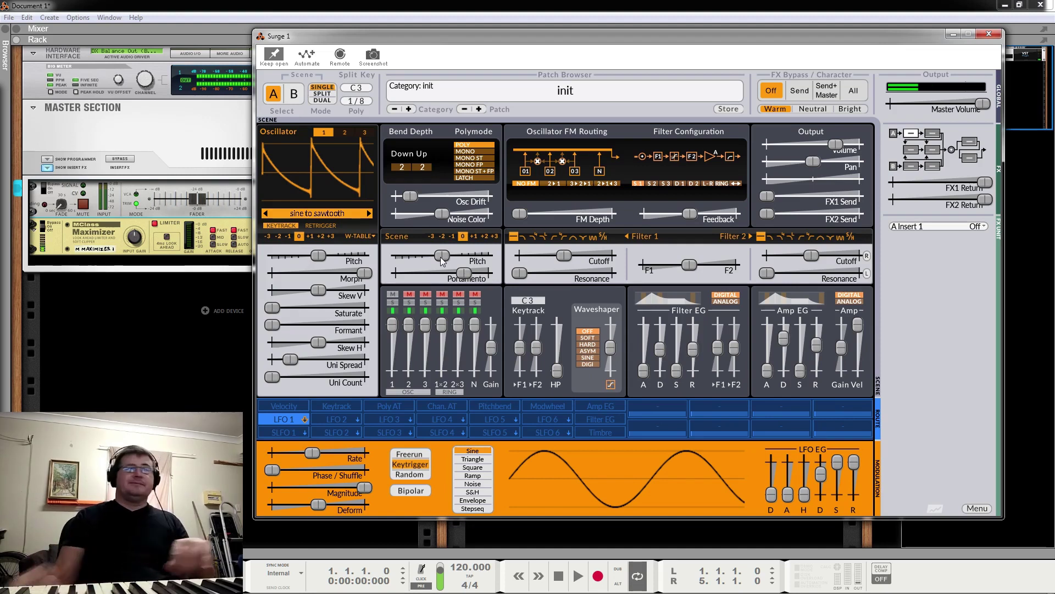
pyautogui.doubleClick(465, 273)
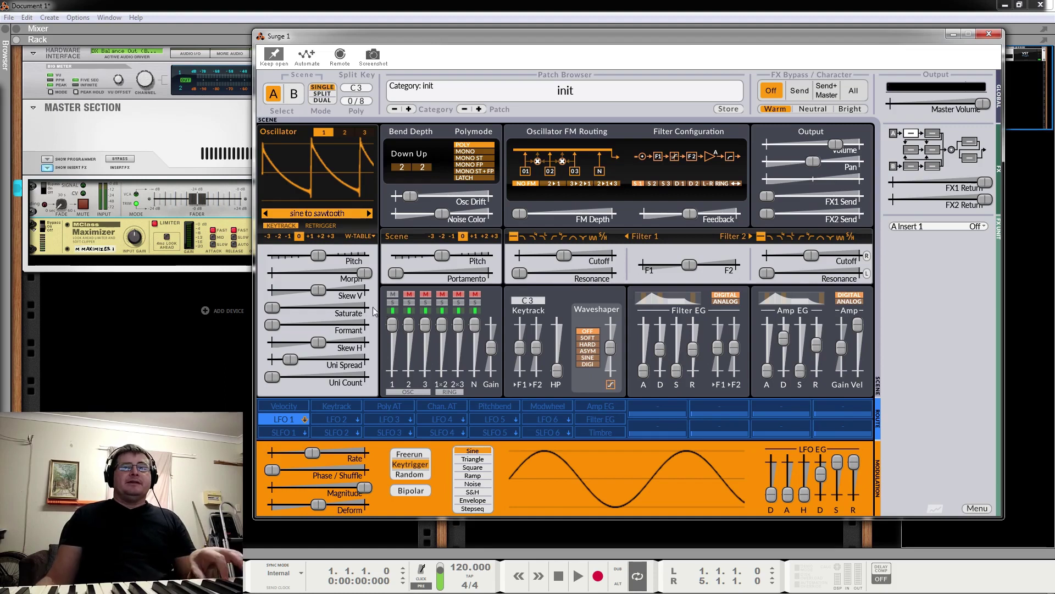
# Unmute oscillators 2 and 3 in the mixer.
pyautogui.click(409, 294)
pyautogui.click(426, 295)
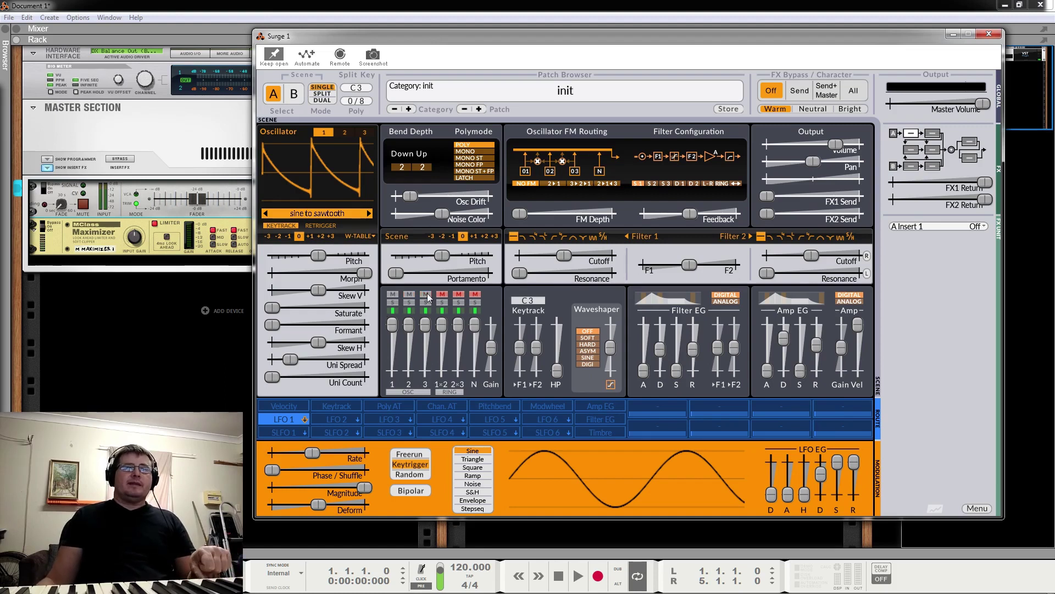
# Detune oscillators 2 and 3 by raising each one's Pitch very slightly above center.
pyautogui.click(443, 294)
pyautogui.click(443, 295)
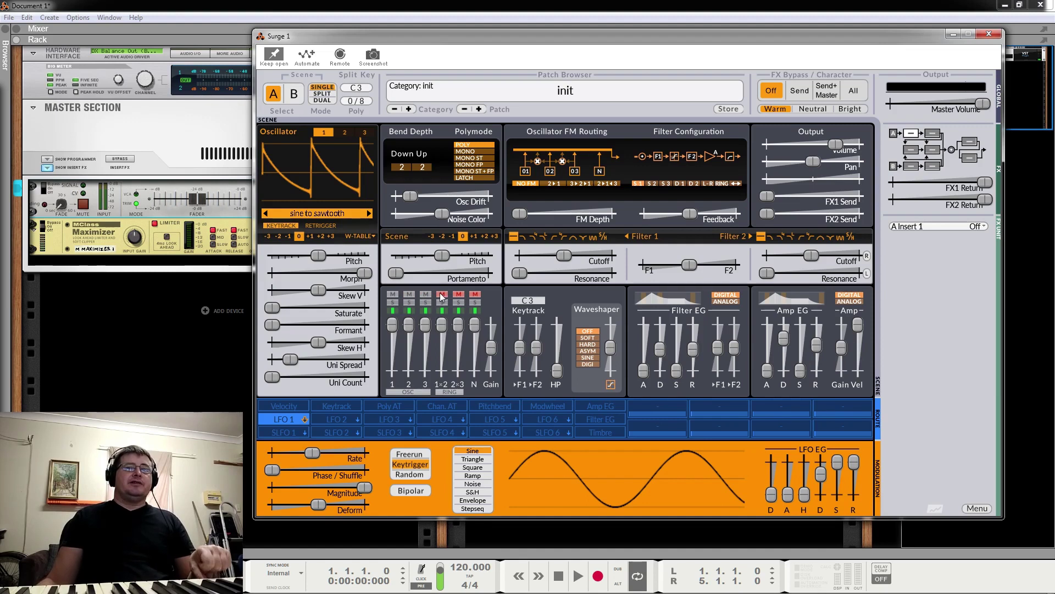
pyautogui.click(345, 132)
pyautogui.moveTo(318, 255)
pyautogui.mouseDown()
pyautogui.moveTo(331, 255)
pyautogui.moveTo(320, 256)
pyautogui.mouseUp()
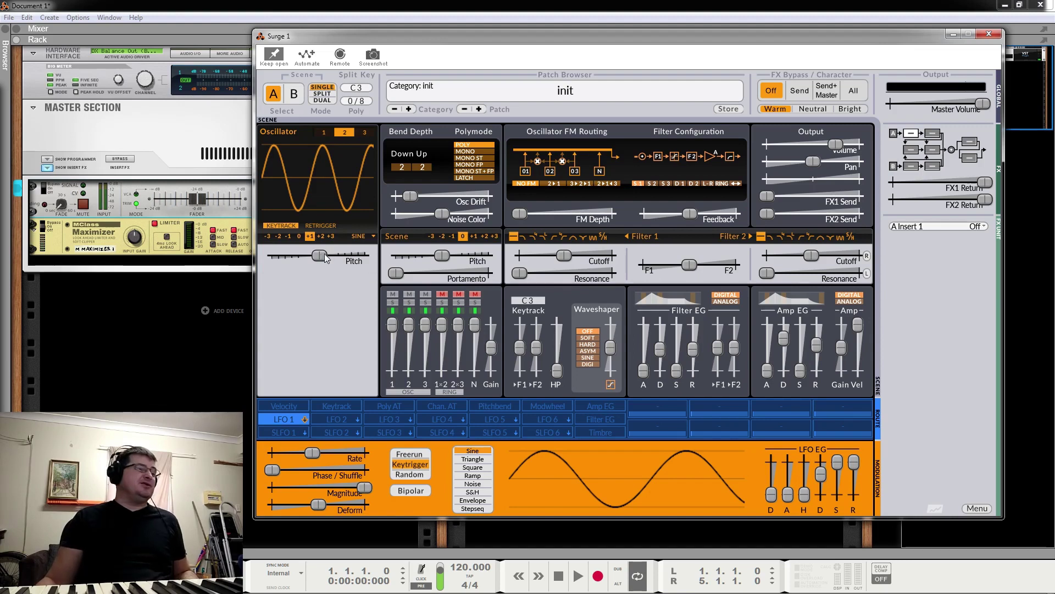
pyautogui.click(365, 132)
pyautogui.moveTo(318, 256); pyautogui.dragTo(319, 255)
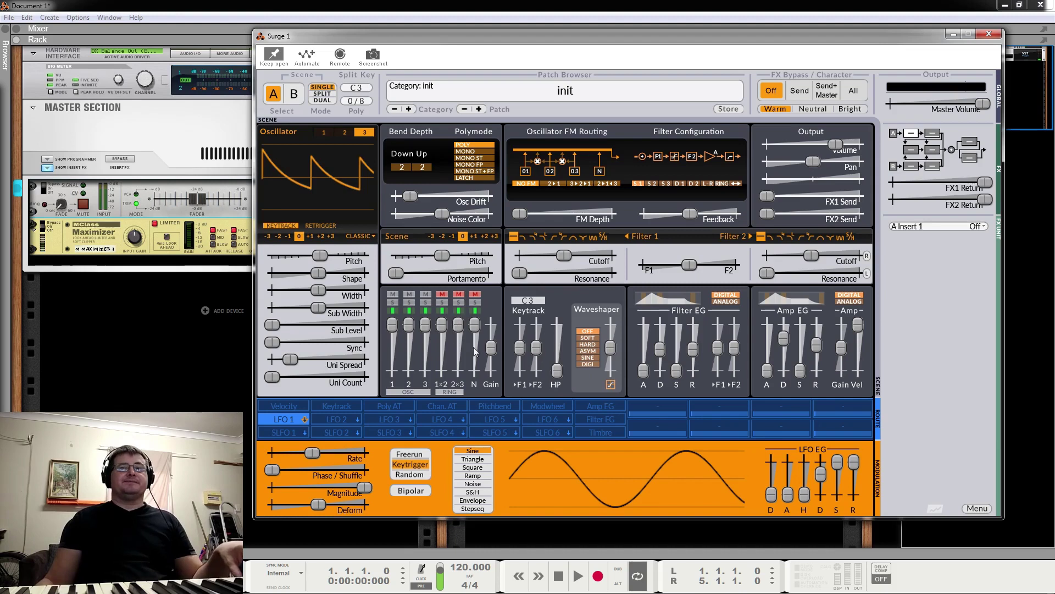
# Isolate the 1×2 ring modulation channel in the mixer, and try oscillator 2 at octave +3 with its Pitch raised.
pyautogui.click(427, 295)
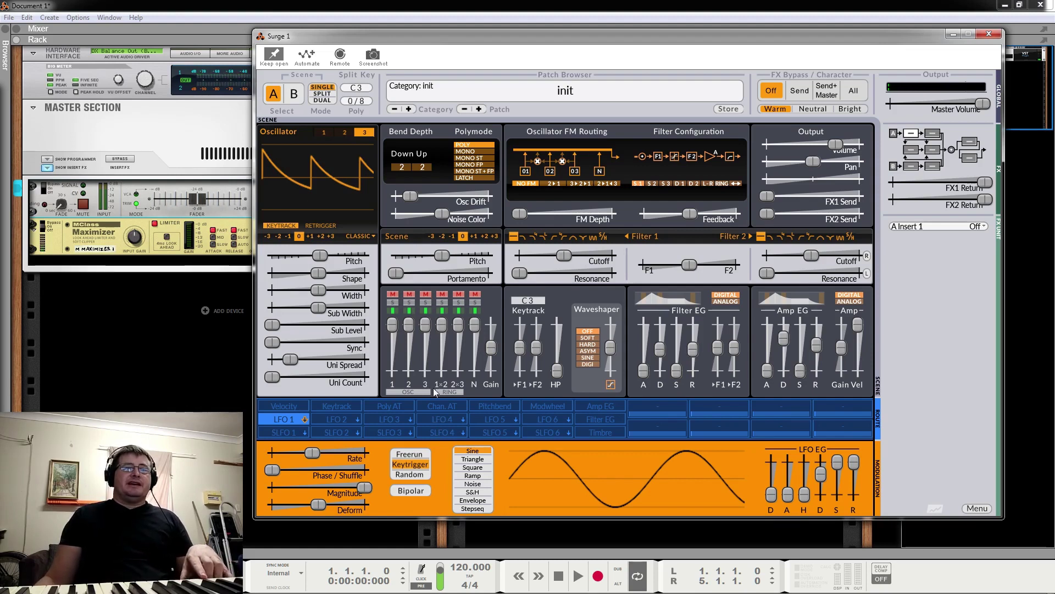
pyautogui.click(443, 297)
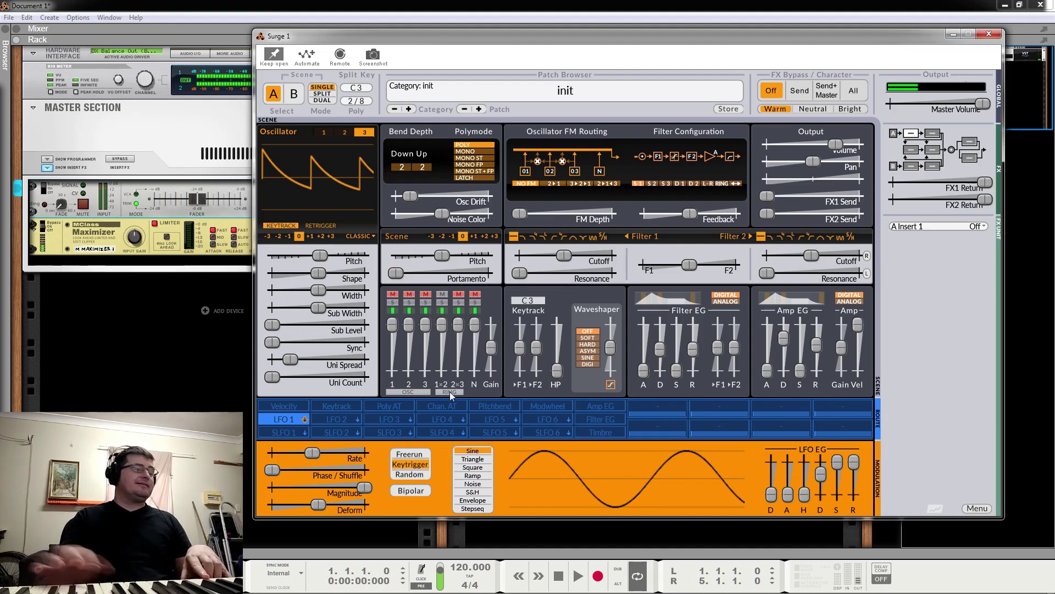
pyautogui.click(347, 133)
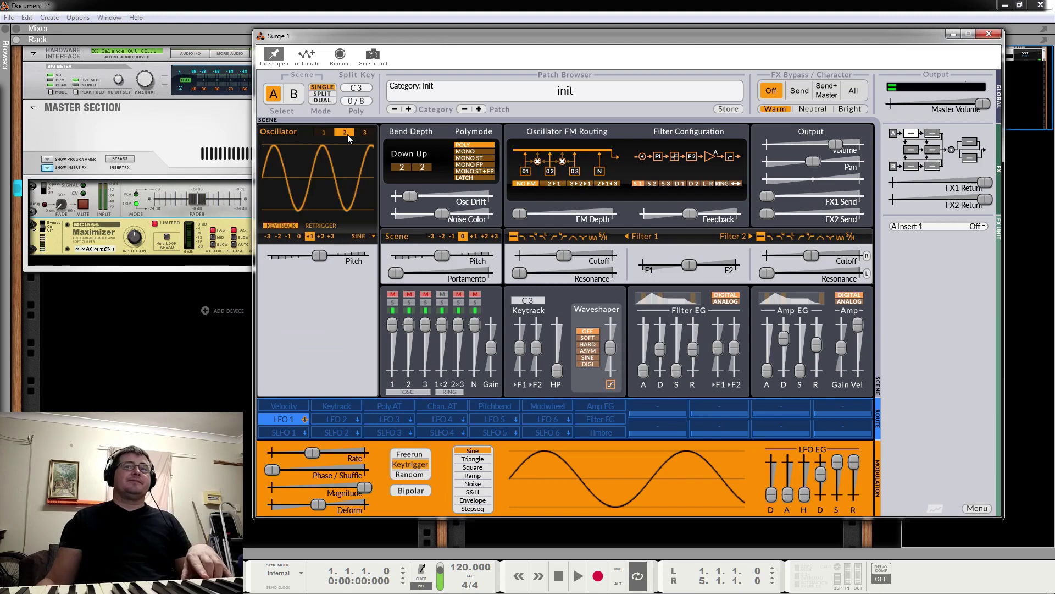
pyautogui.click(321, 237)
pyautogui.click(331, 236)
pyautogui.moveTo(320, 255); pyautogui.dragTo(331, 260)
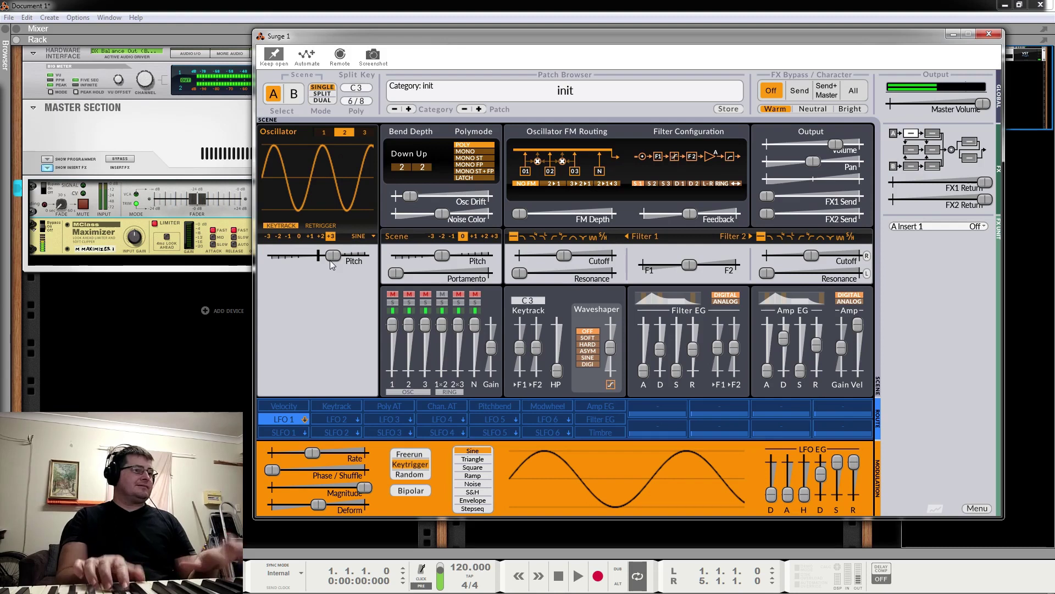
# Turn off oscillator 2's Keytrack, and reset its Pitch to center and its octave to +1.
pyautogui.click(292, 226)
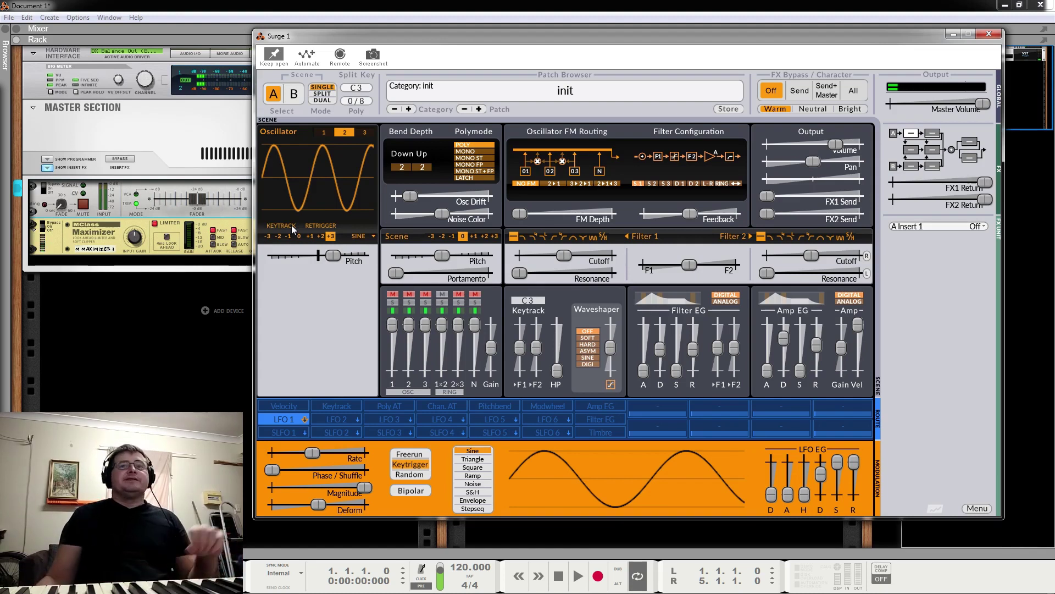
pyautogui.moveTo(328, 254); pyautogui.dragTo(317, 255)
pyautogui.click(316, 237)
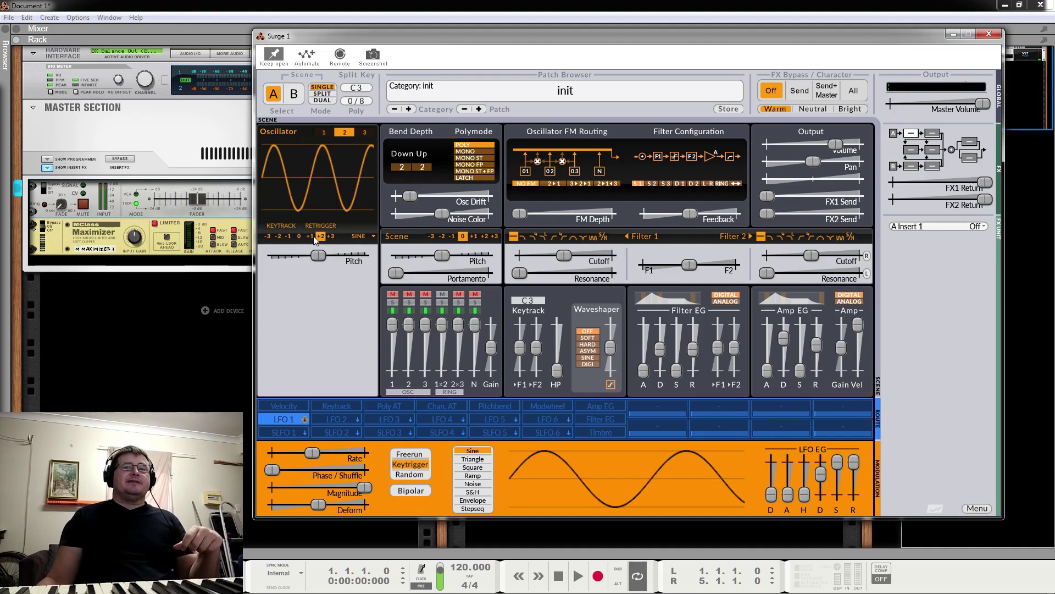
pyautogui.click(311, 238)
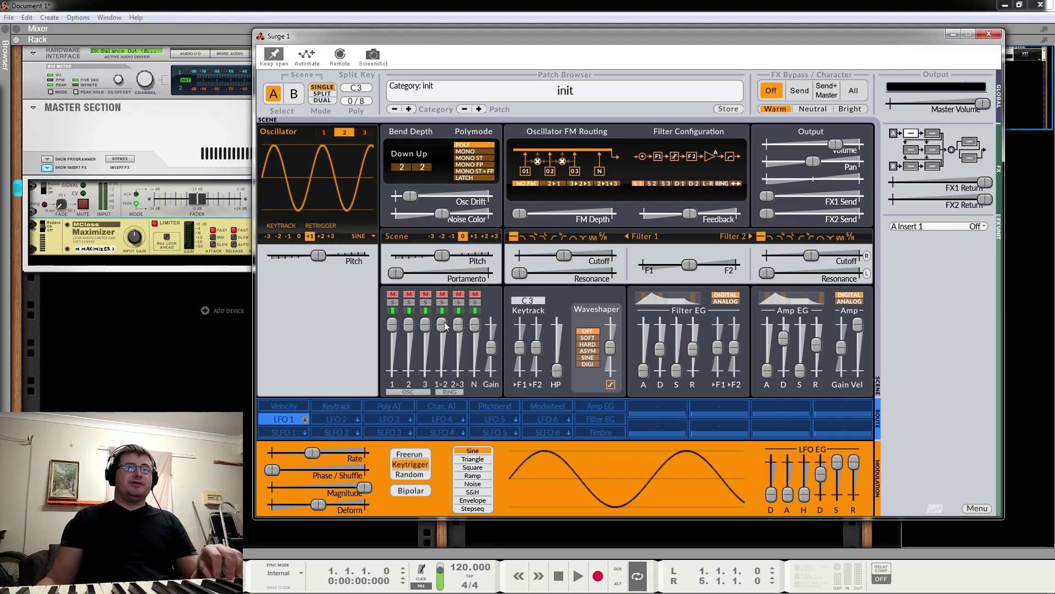
# Audition the 2×3 and 1×2 ring channels, then unmute oscillators 1–3 alongside them and re-enable oscillator 2's Keytrack.
pyautogui.click(459, 295)
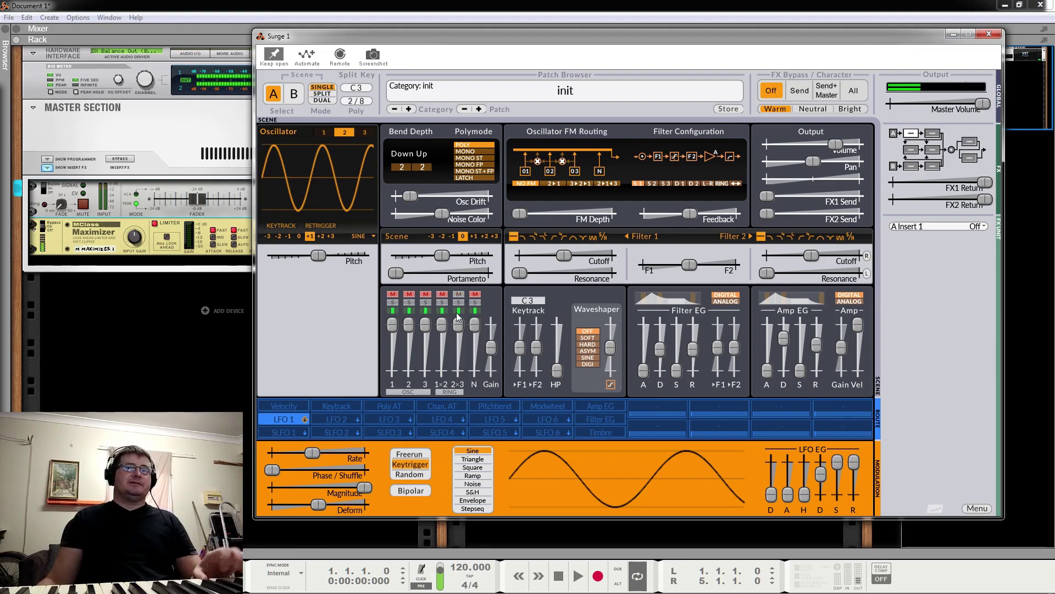
pyautogui.click(443, 295)
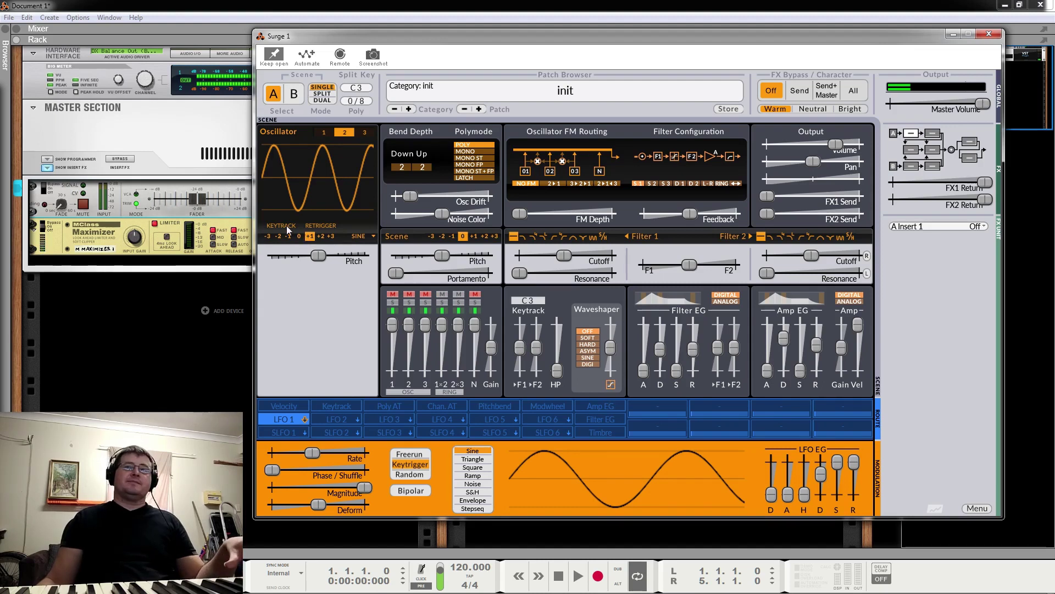
pyautogui.click(393, 294)
pyautogui.click(409, 295)
pyautogui.click(422, 295)
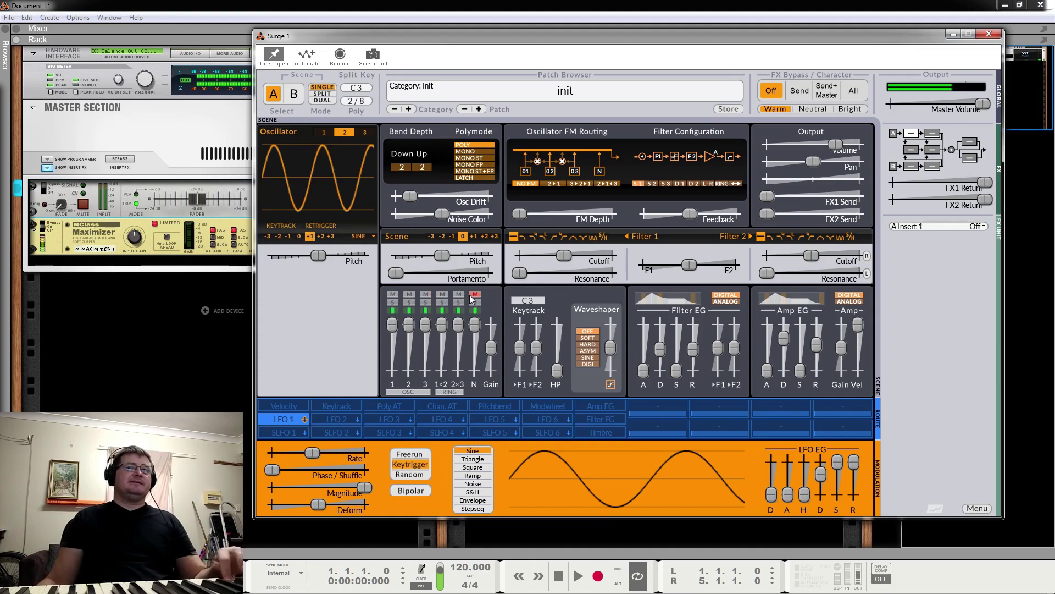
pyautogui.click(285, 224)
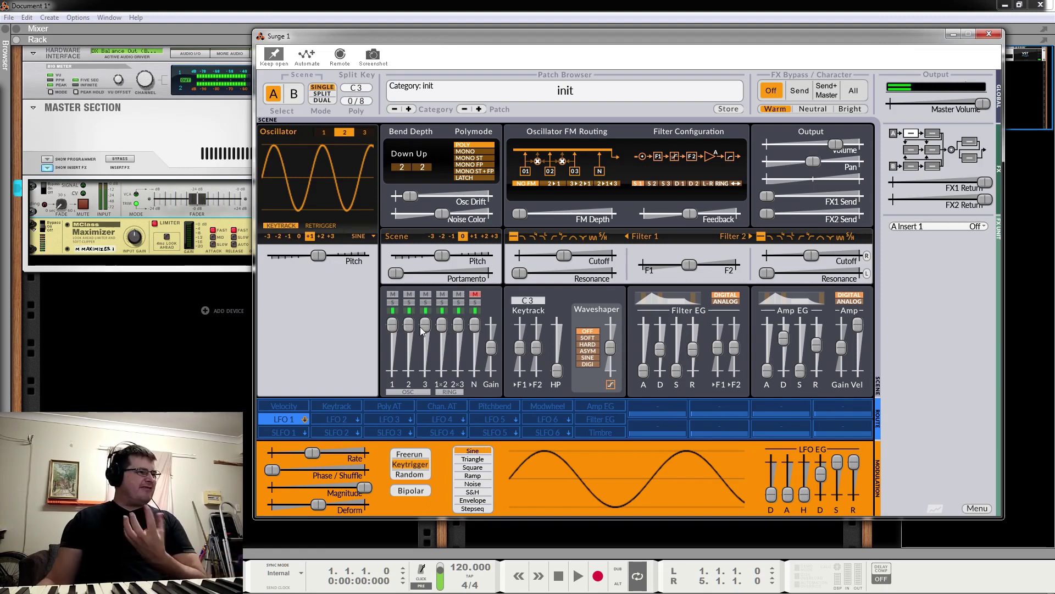
# Compare the mix with the ring channels on and off, leave both muted, and detune oscillator 2 slightly above center.
pyautogui.click(444, 295)
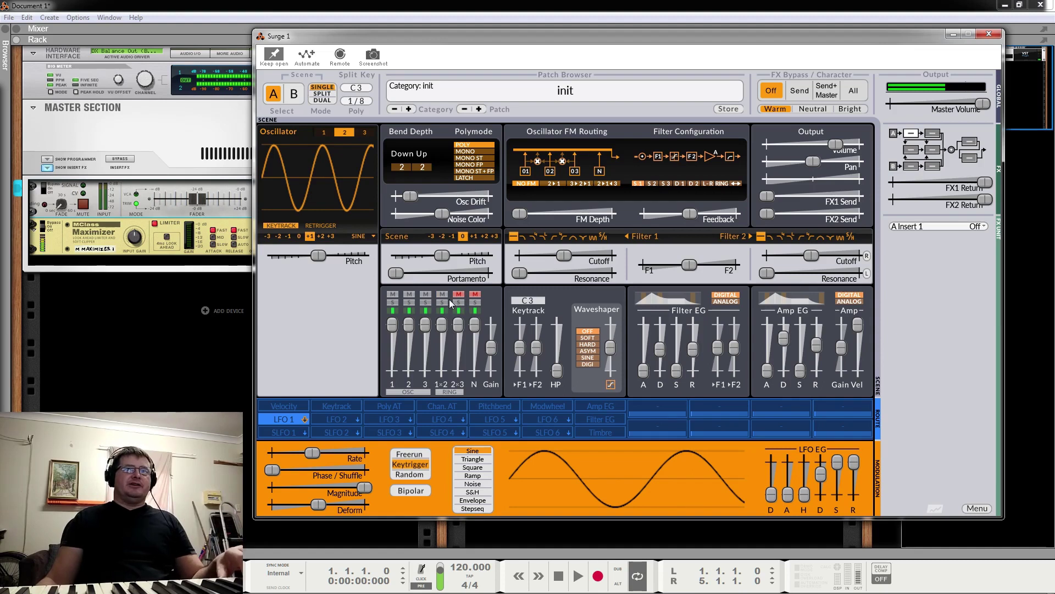
pyautogui.click(448, 296)
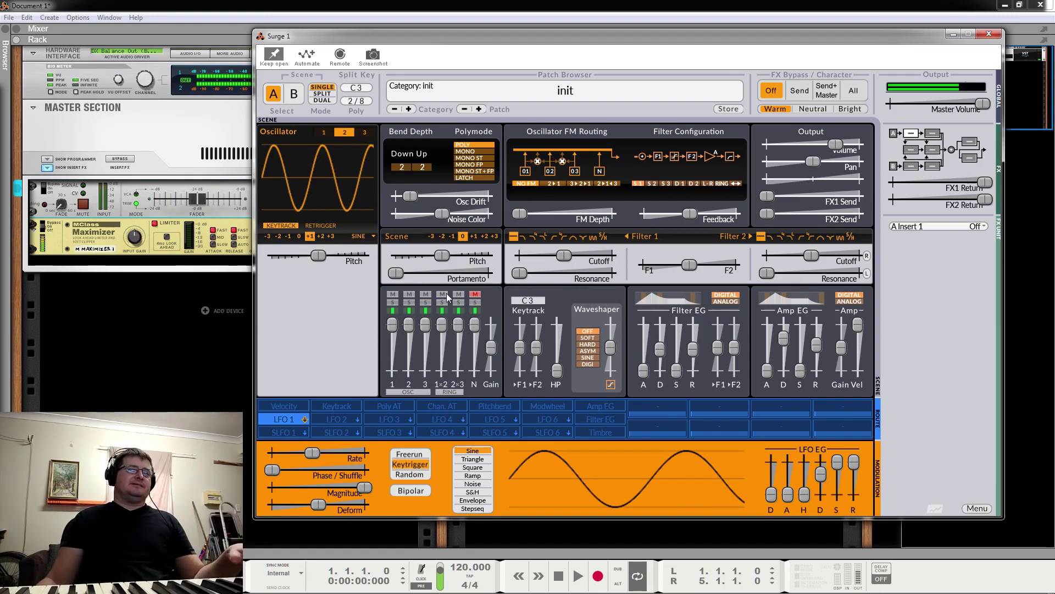
pyautogui.click(446, 293)
pyautogui.click(455, 296)
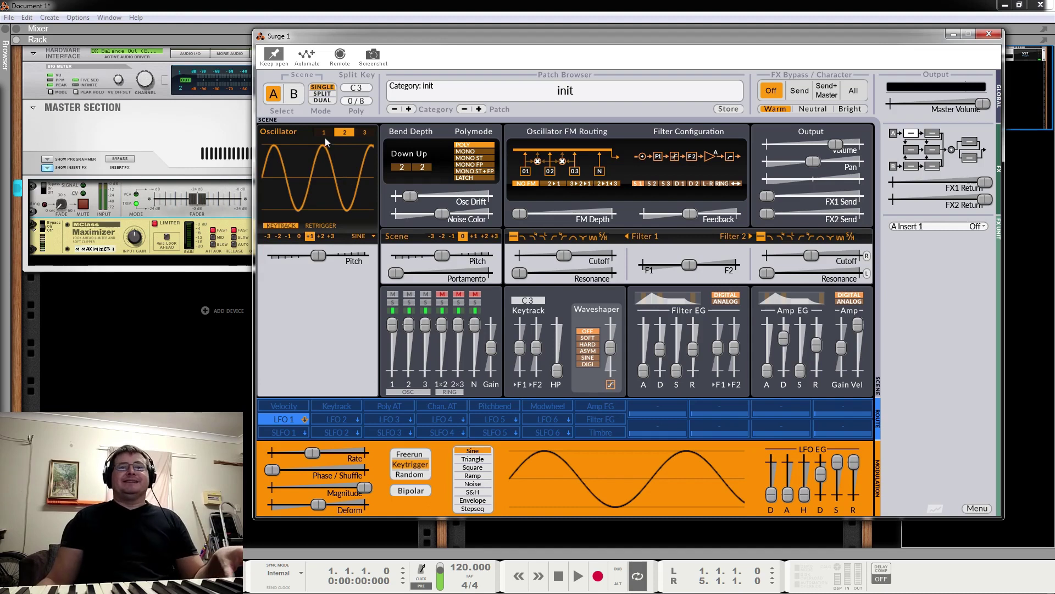
pyautogui.click(322, 252)
pyautogui.moveTo(322, 255); pyautogui.dragTo(321, 255)
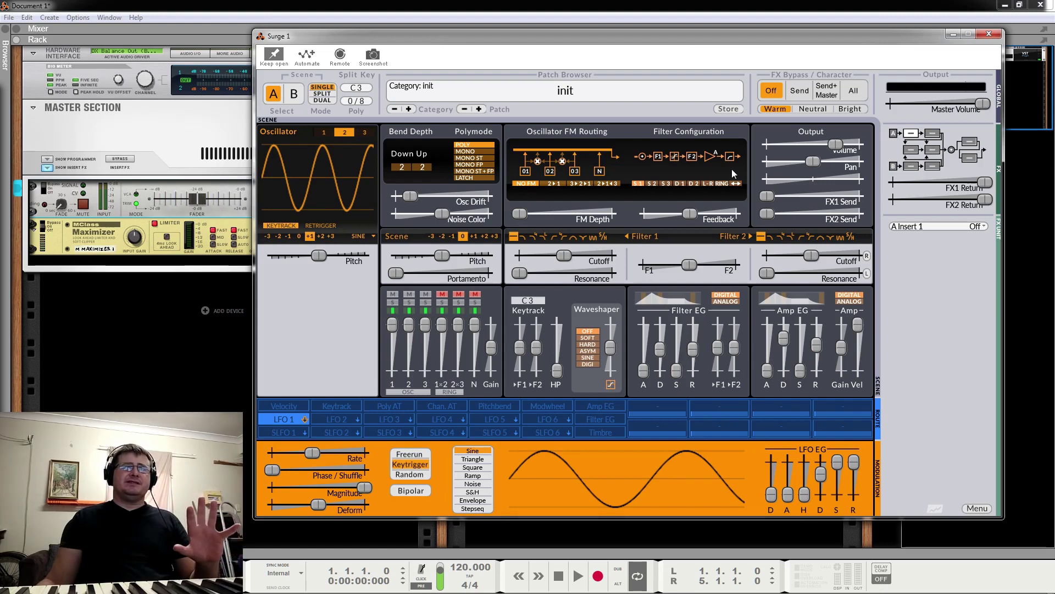
# Step the Filter Configuration through S2, S3, D1, D2 and L-R up to Ring.
pyautogui.click(653, 184)
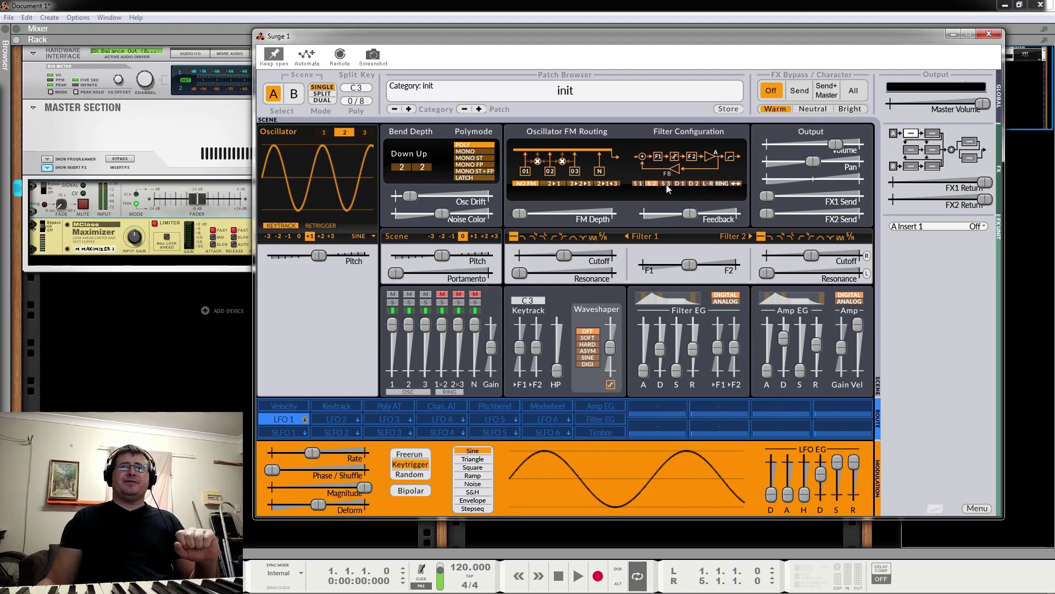
pyautogui.click(666, 183)
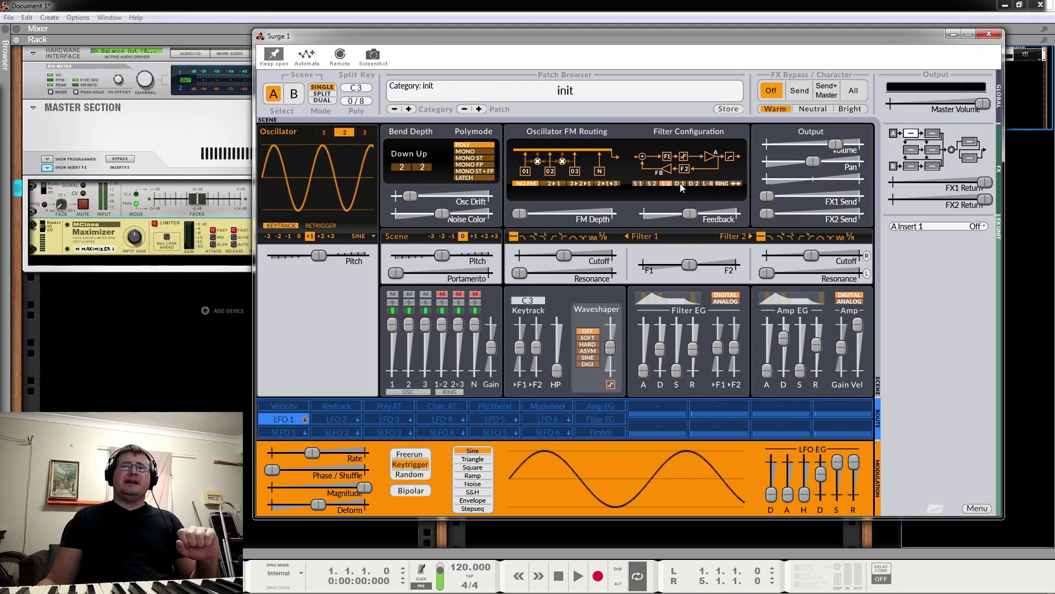
pyautogui.click(680, 184)
pyautogui.click(693, 183)
pyautogui.click(713, 183)
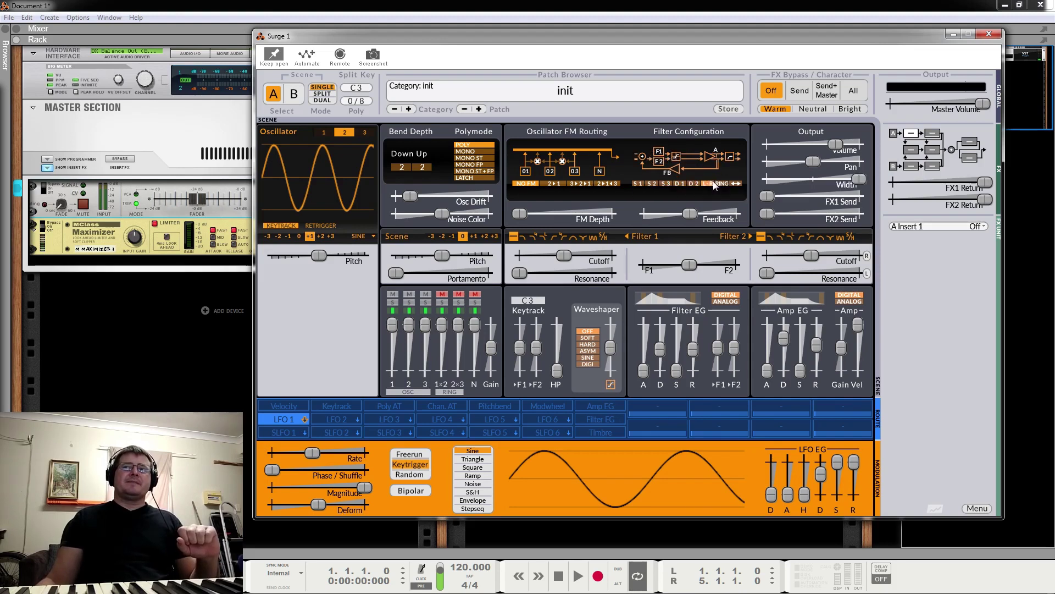
pyautogui.click(721, 184)
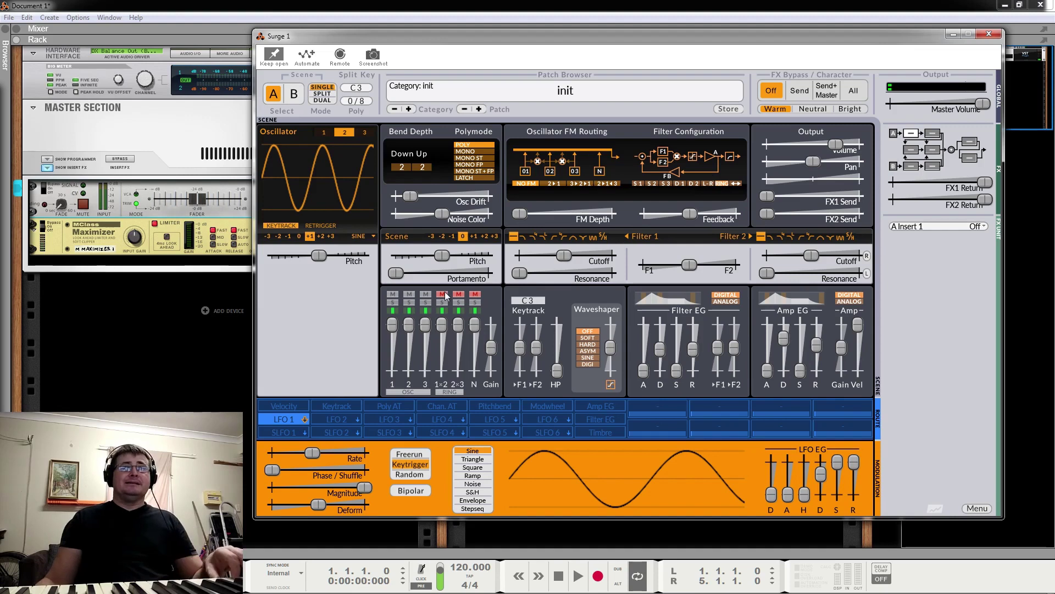
# Solo the 1×2 ring channel to compare the Ring and Serial 1 filter configurations, try the wide one, and restore Serial 1 with solo off.
pyautogui.click(426, 294)
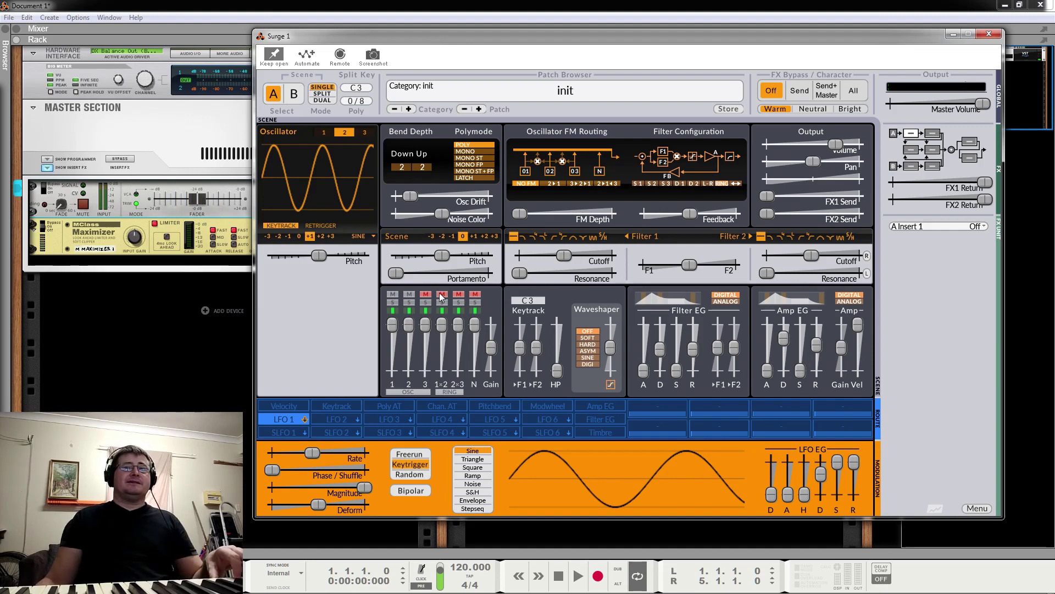
pyautogui.click(426, 294)
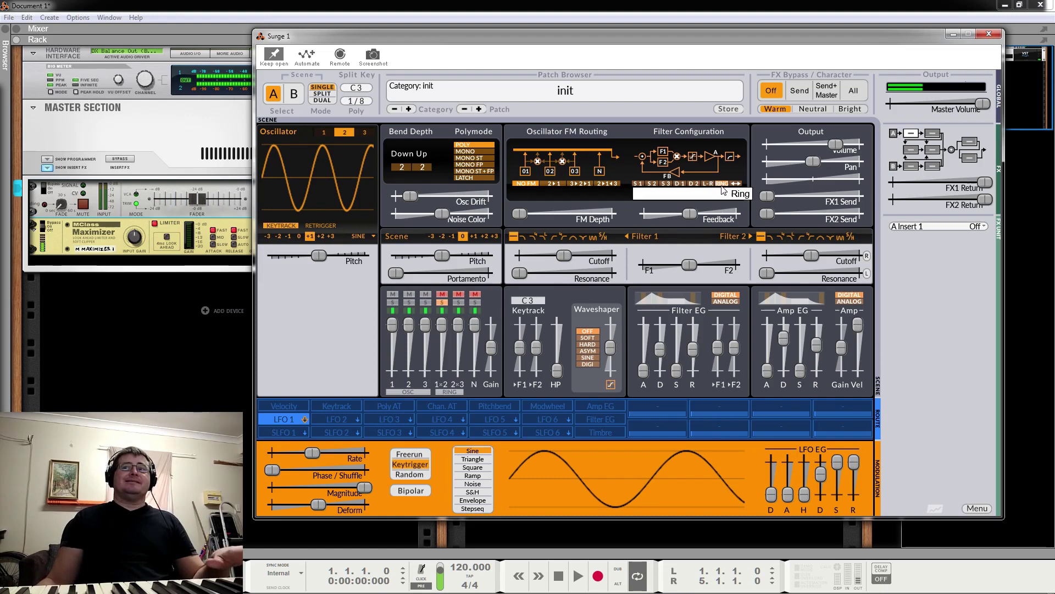
pyautogui.click(641, 184)
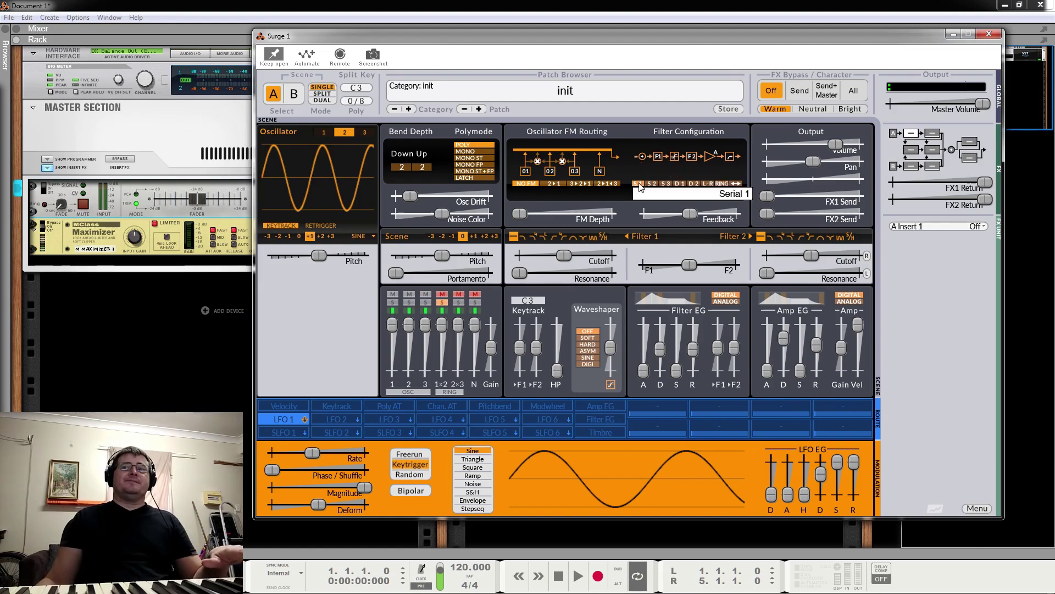
pyautogui.click(722, 184)
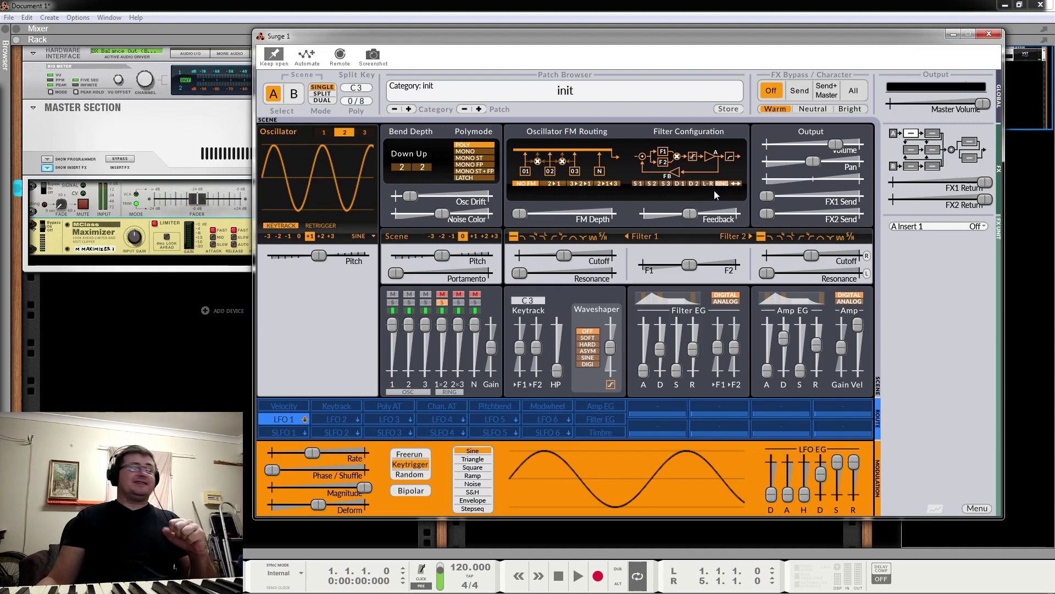
pyautogui.click(737, 183)
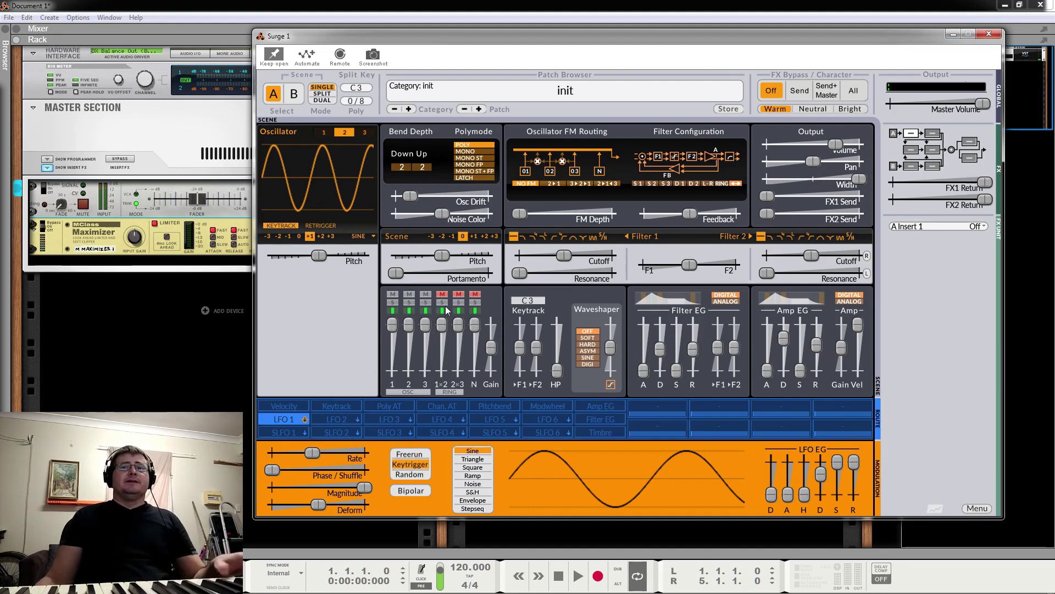
pyautogui.click(640, 184)
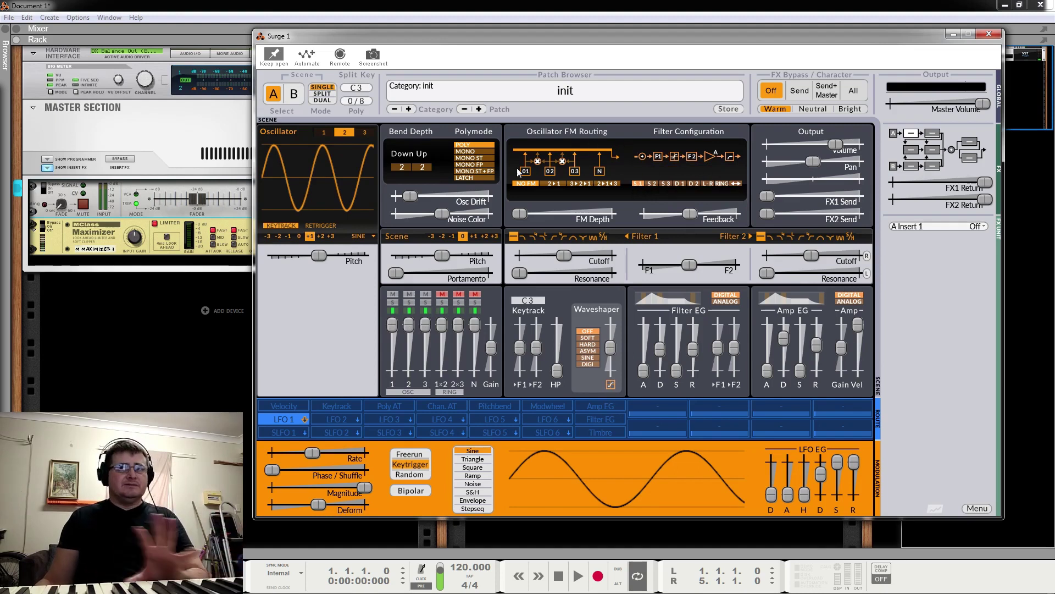
# Try the 2>1<3 oscillator FM routing and oscillator 1 sent only to filter 1, restoring No FM and routing to both filters.
pyautogui.click(607, 184)
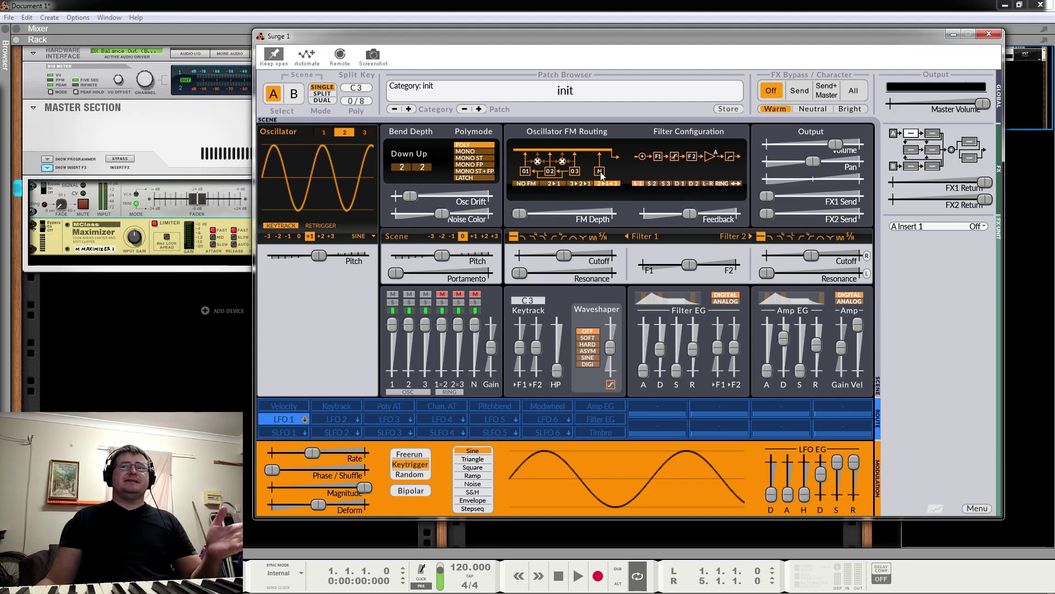
pyautogui.click(523, 183)
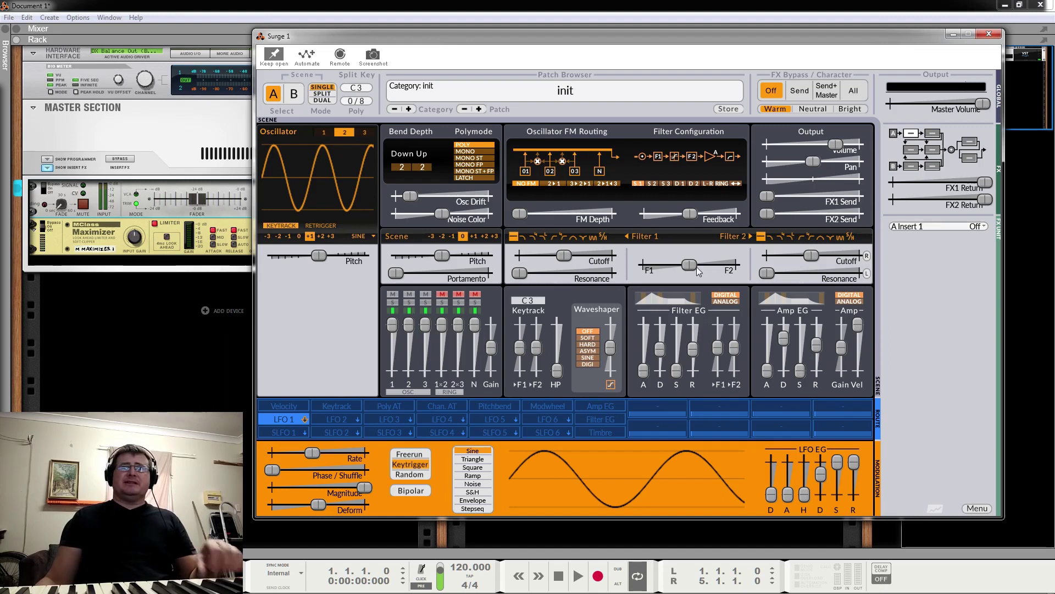
pyautogui.click(392, 308)
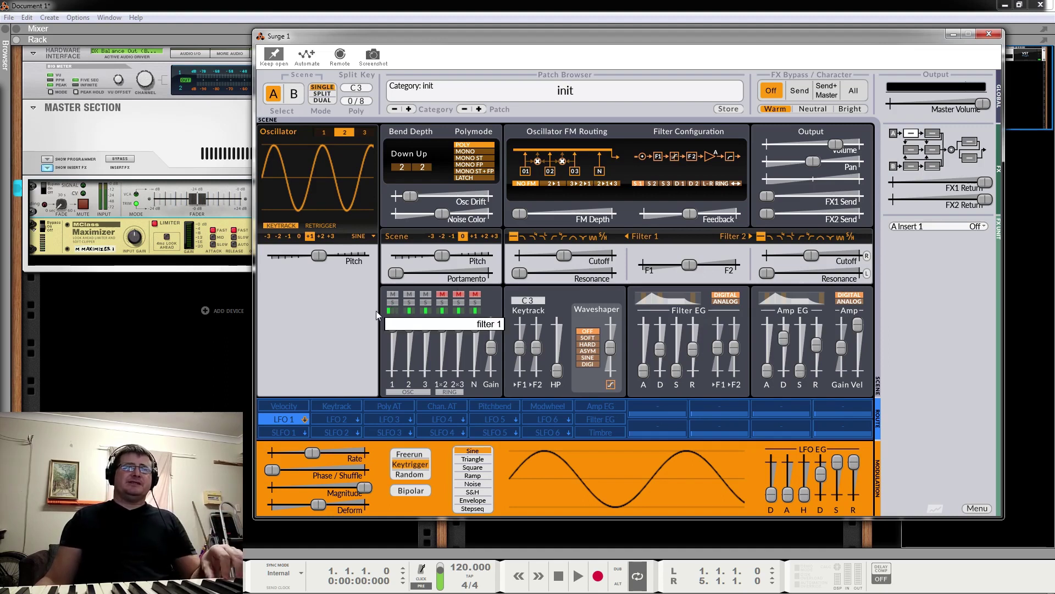
pyautogui.moveTo(354, 330); pyautogui.dragTo(392, 331)
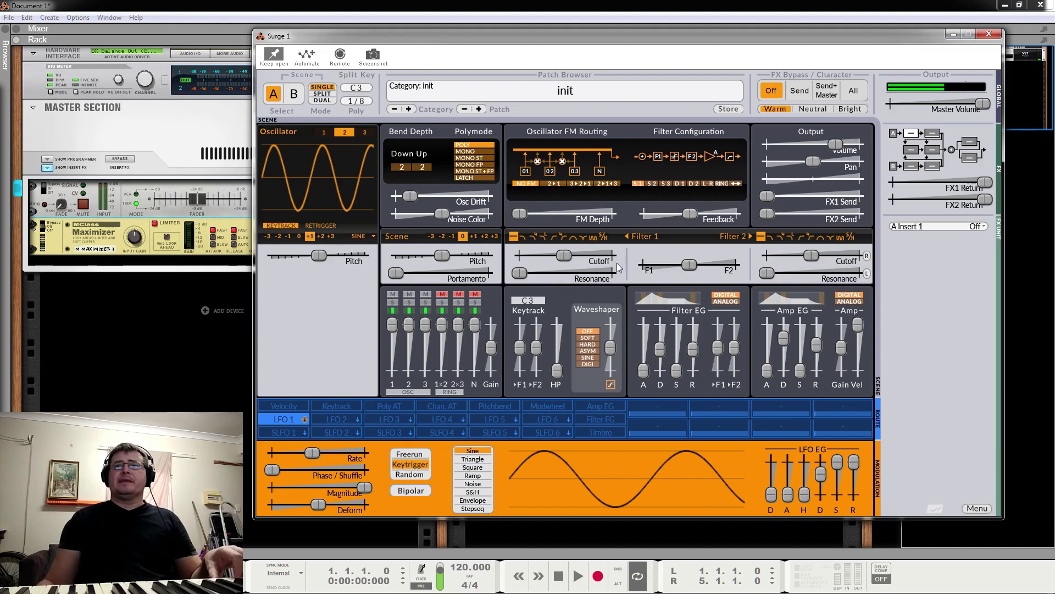
# Set Filter 1 to the low-pass type with subtype 3, raise its Cutoff, and bring Resonance to about 34 percent.
pyautogui.click(523, 240)
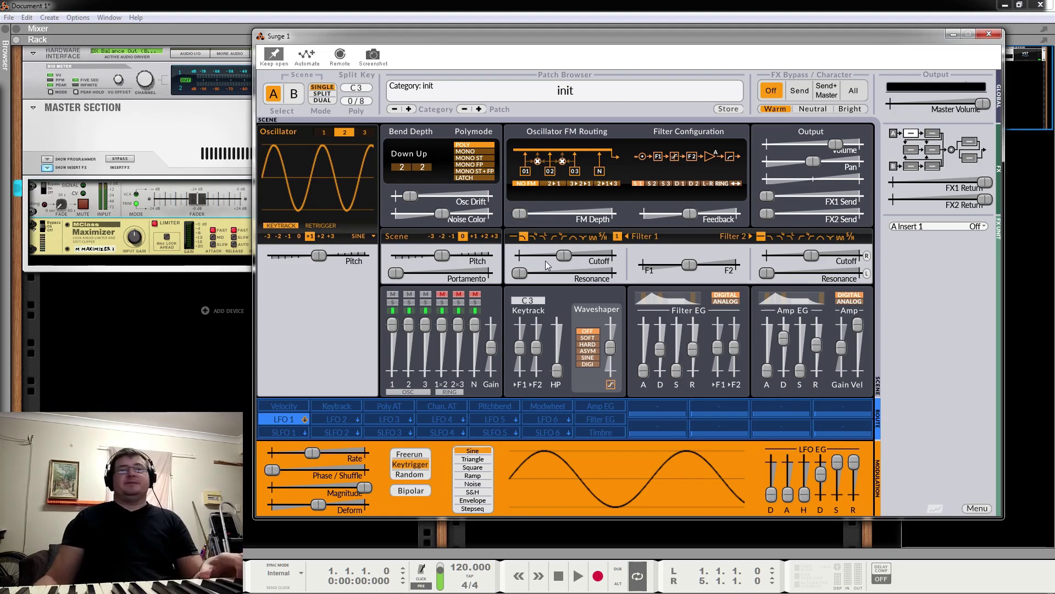
pyautogui.moveTo(546, 261); pyautogui.dragTo(587, 255)
pyautogui.click(618, 237)
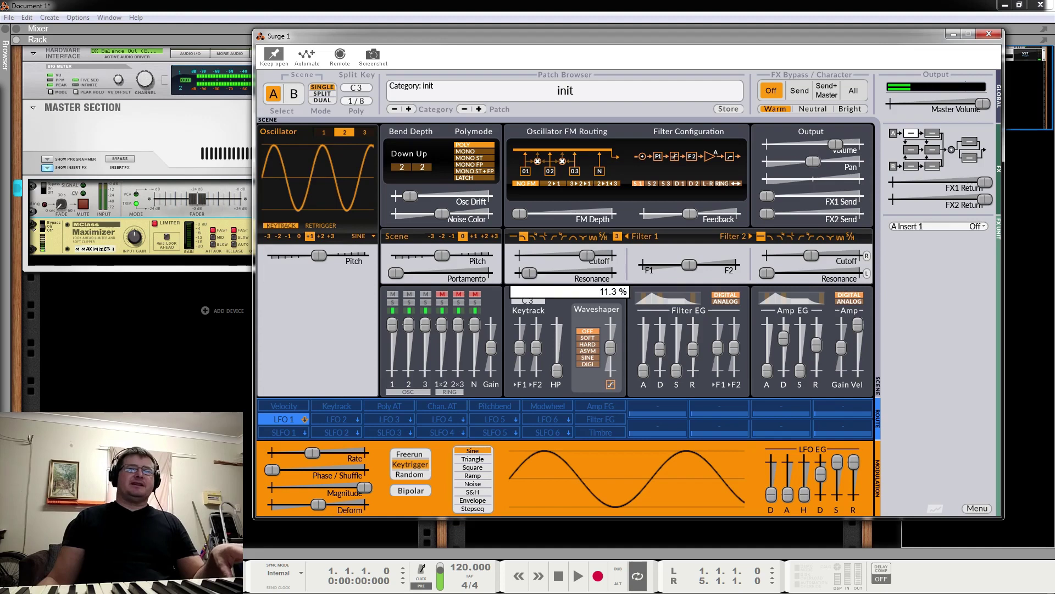
pyautogui.moveTo(588, 255); pyautogui.dragTo(551, 273)
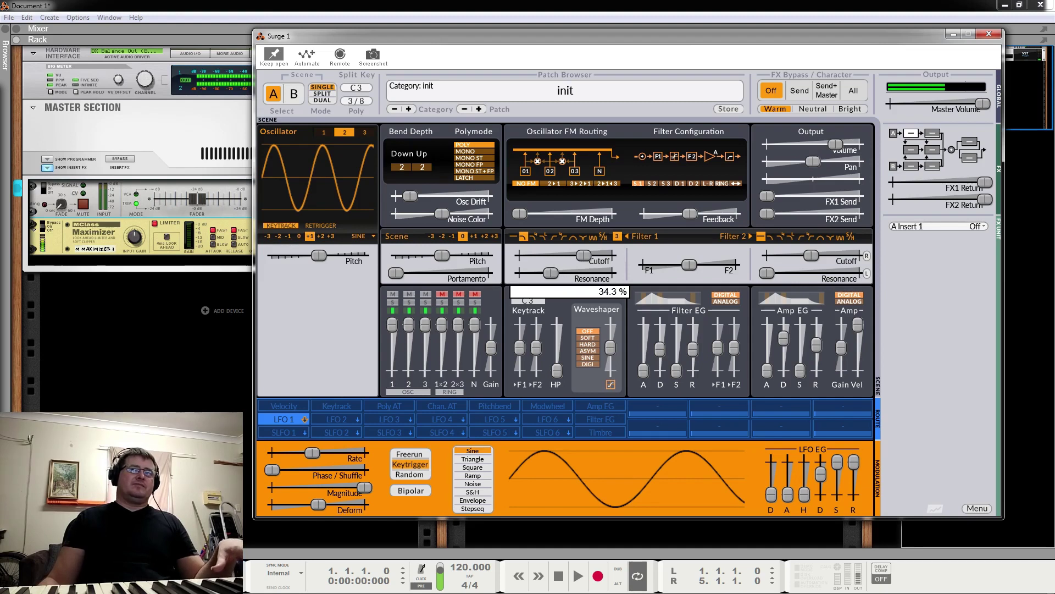
# Mute oscillators 2 and 3 in the mixer, and switch Filter 1 to subtype 1 with a lower Cutoff and higher Resonance.
pyautogui.click(426, 294)
pyautogui.click(411, 294)
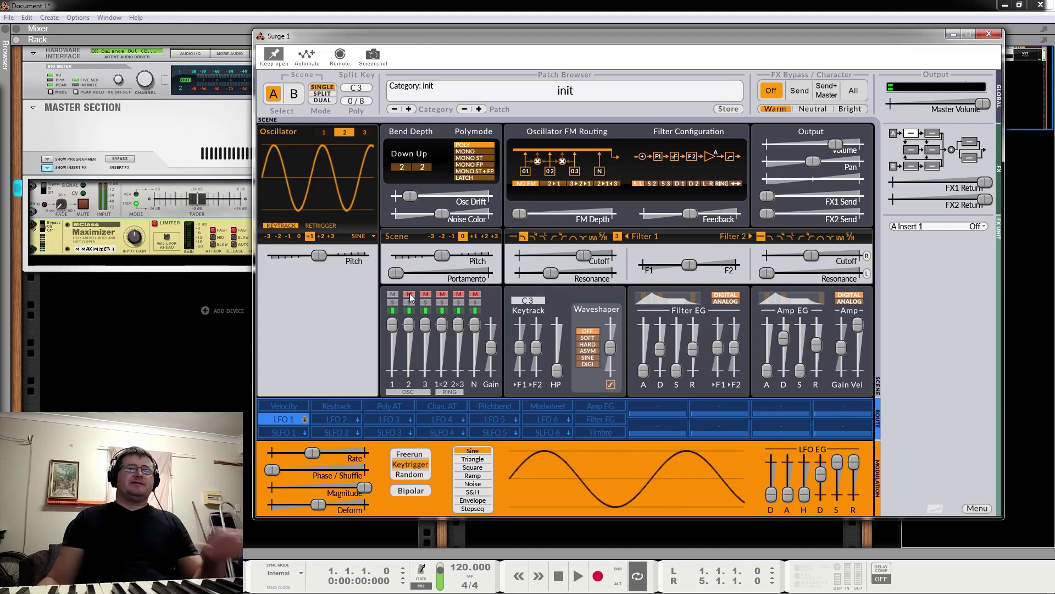
pyautogui.moveTo(584, 255)
pyautogui.mouseDown()
pyautogui.moveTo(536, 255)
pyautogui.moveTo(596, 255)
pyautogui.moveTo(544, 255)
pyautogui.moveTo(582, 255)
pyautogui.moveTo(571, 273)
pyautogui.moveTo(559, 273)
pyautogui.moveTo(566, 255)
pyautogui.moveTo(525, 255)
pyautogui.moveTo(585, 255)
pyautogui.moveTo(544, 255)
pyautogui.moveTo(566, 255)
pyautogui.mouseUp()
pyautogui.click(617, 236)
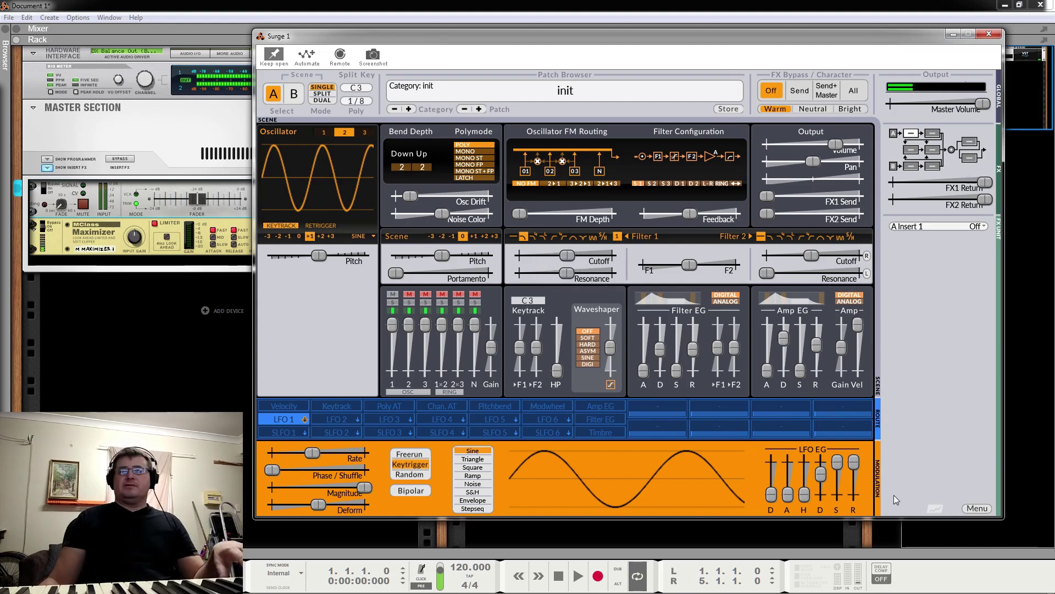
# Raise the Amp EG sustain to maximum, and sweep Filter 1's Cutoff down and back up above its midpoint.
pyautogui.moveTo(803, 364); pyautogui.dragTo(803, 321)
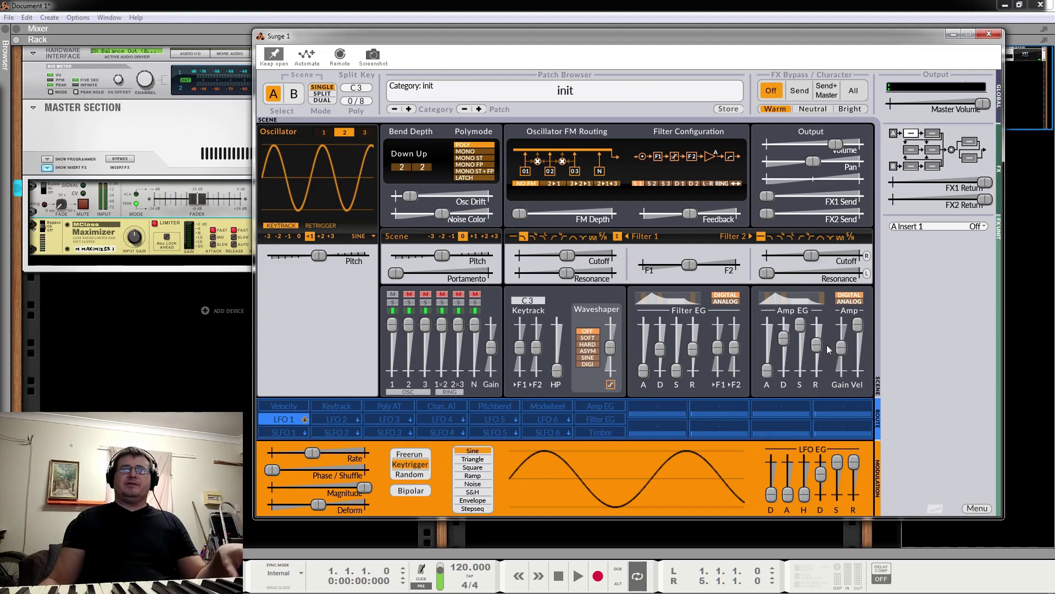
pyautogui.moveTo(573, 258); pyautogui.dragTo(543, 255)
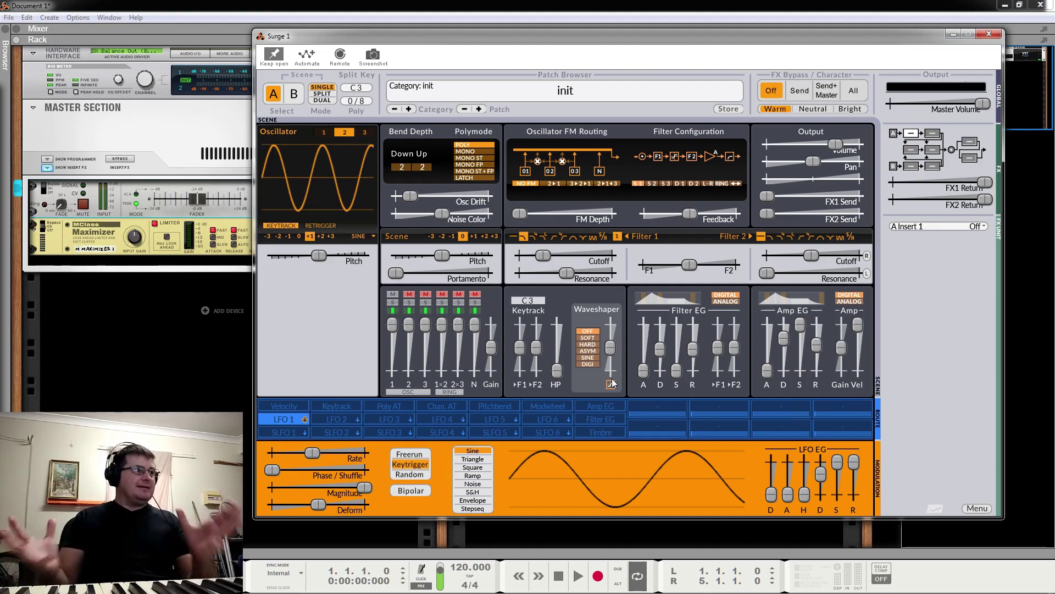
pyautogui.moveTo(547, 253); pyautogui.dragTo(587, 255)
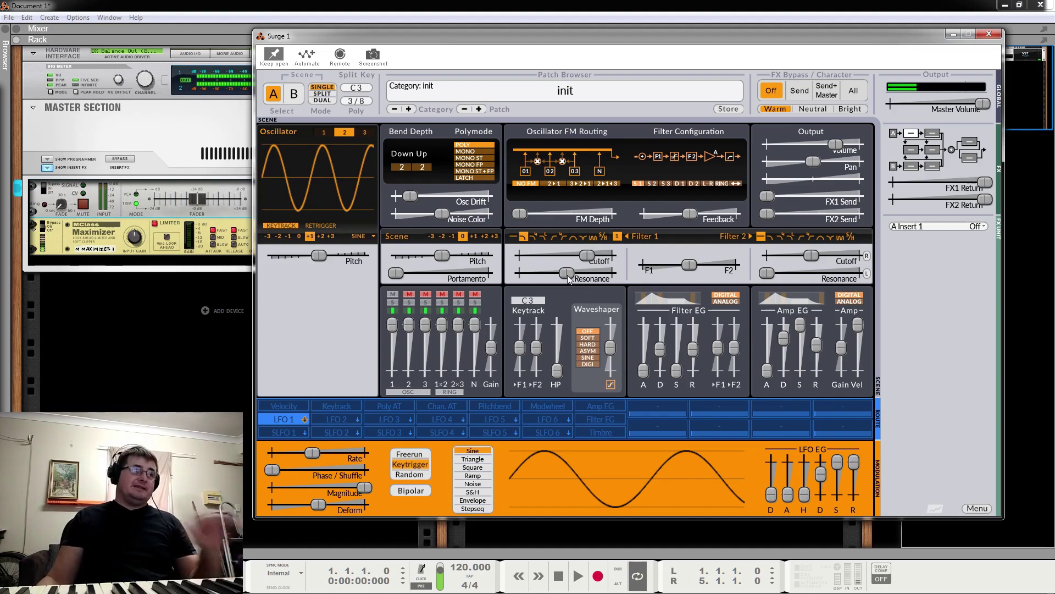
# Try Filter 1's second low-pass type at subtype 3 and the third at subtype 4, lowering Cutoff and bringing Resonance up from zero.
pyautogui.click(532, 240)
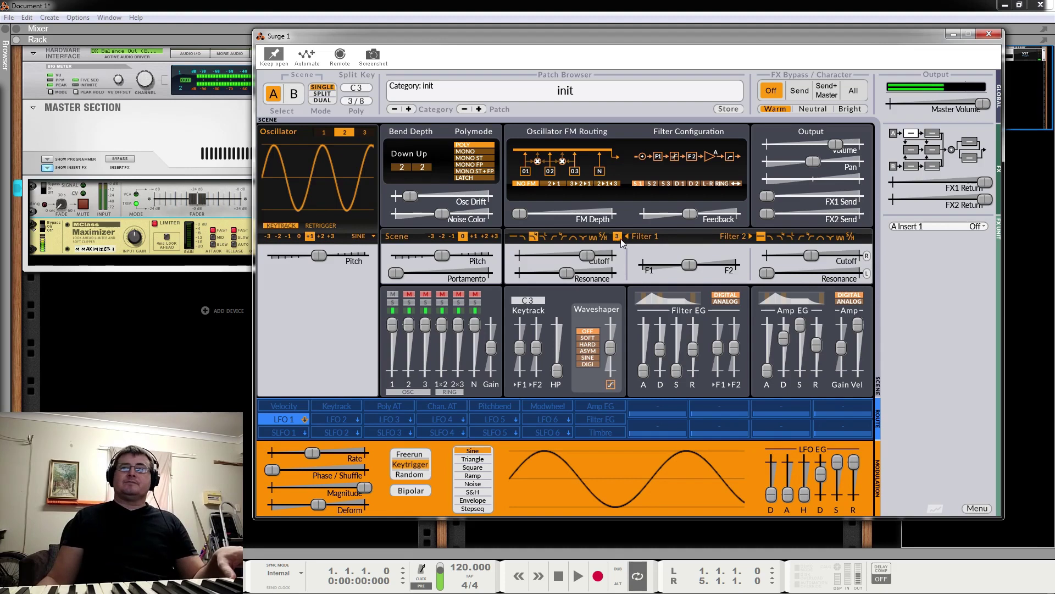
pyautogui.moveTo(587, 255)
pyautogui.mouseDown()
pyautogui.moveTo(535, 255)
pyautogui.moveTo(599, 255)
pyautogui.moveTo(535, 255)
pyautogui.moveTo(591, 255)
pyautogui.moveTo(547, 255)
pyautogui.moveTo(564, 273)
pyautogui.moveTo(519, 273)
pyautogui.moveTo(592, 255)
pyautogui.moveTo(536, 255)
pyautogui.moveTo(589, 255)
pyautogui.moveTo(539, 255)
pyautogui.moveTo(578, 255)
pyautogui.mouseUp()
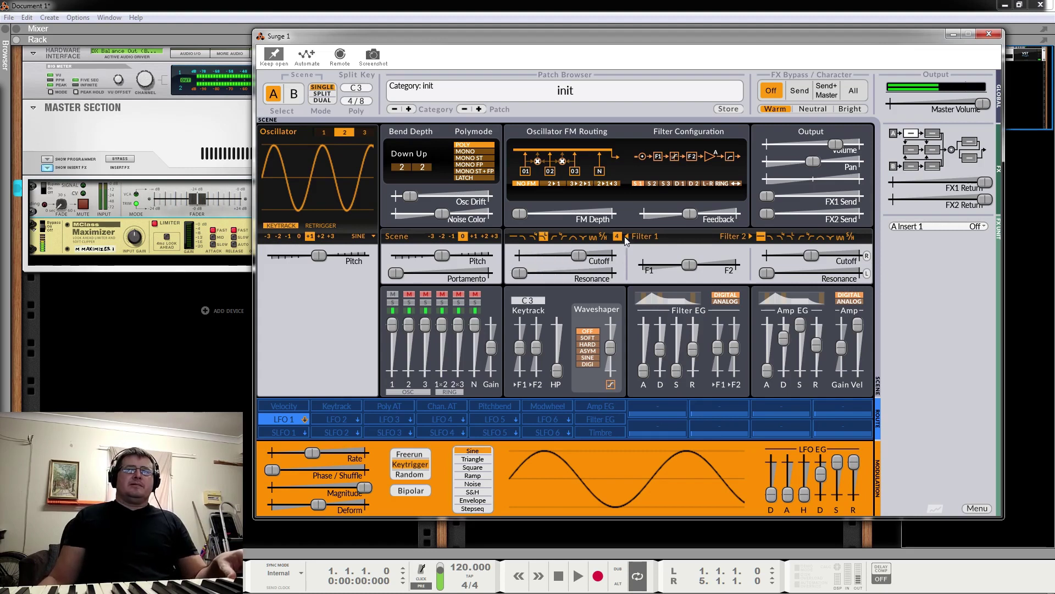
pyautogui.click(618, 235)
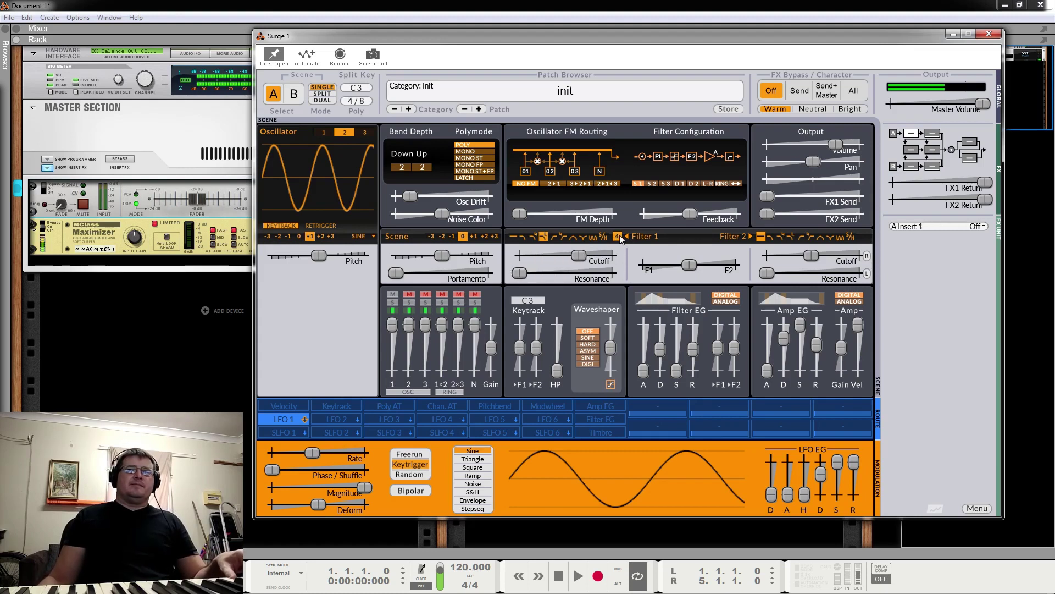
pyautogui.moveTo(520, 273); pyautogui.dragTo(548, 273)
pyautogui.click(557, 273)
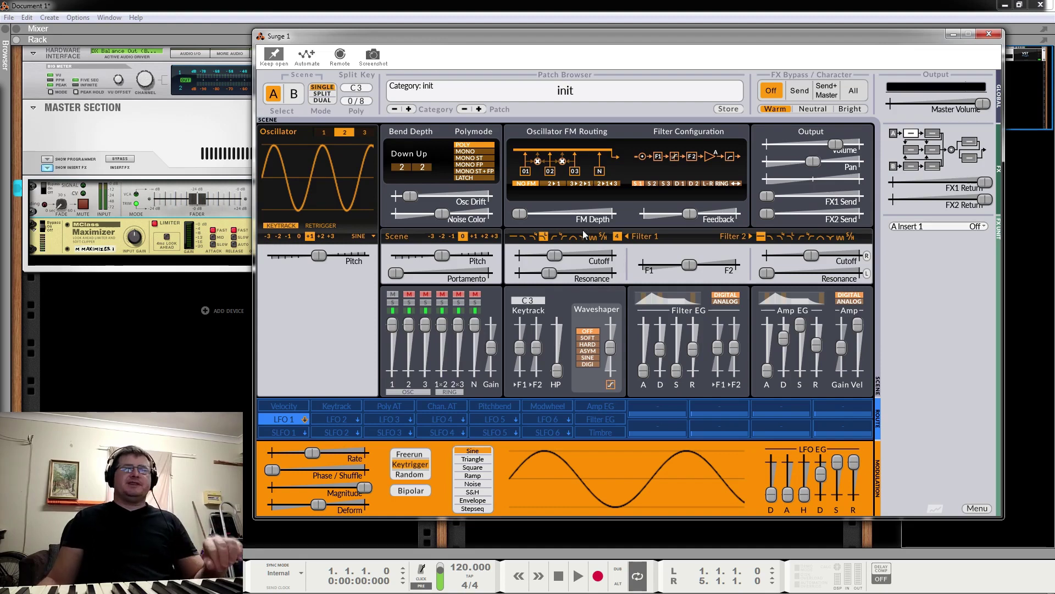
# Return Filter 1 to the second low-pass type with subtype 1, and raise its Resonance to maximum.
pyautogui.click(535, 237)
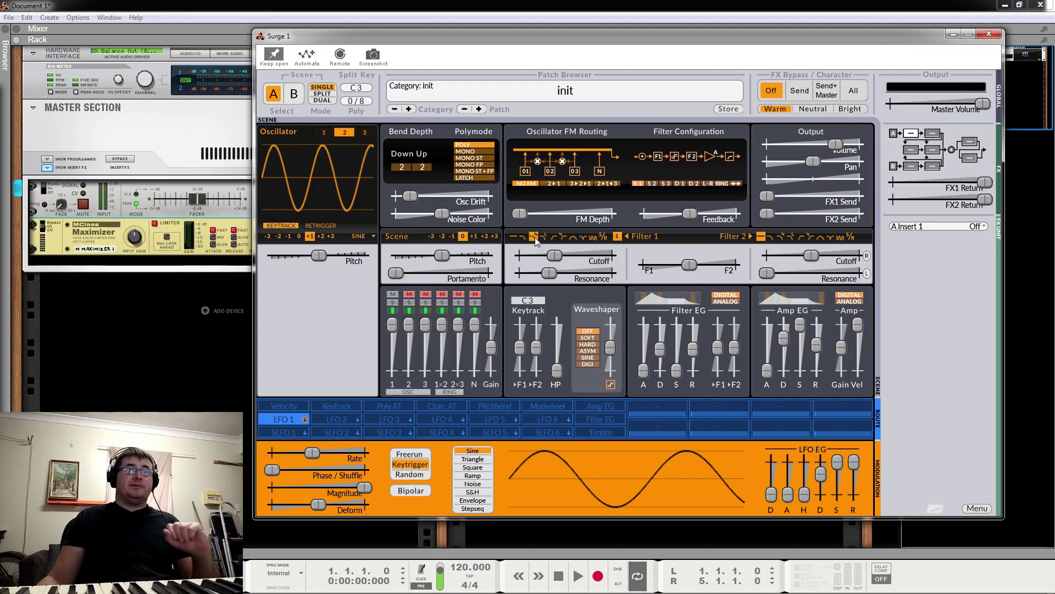
pyautogui.moveTo(548, 273); pyautogui.dragTo(611, 273)
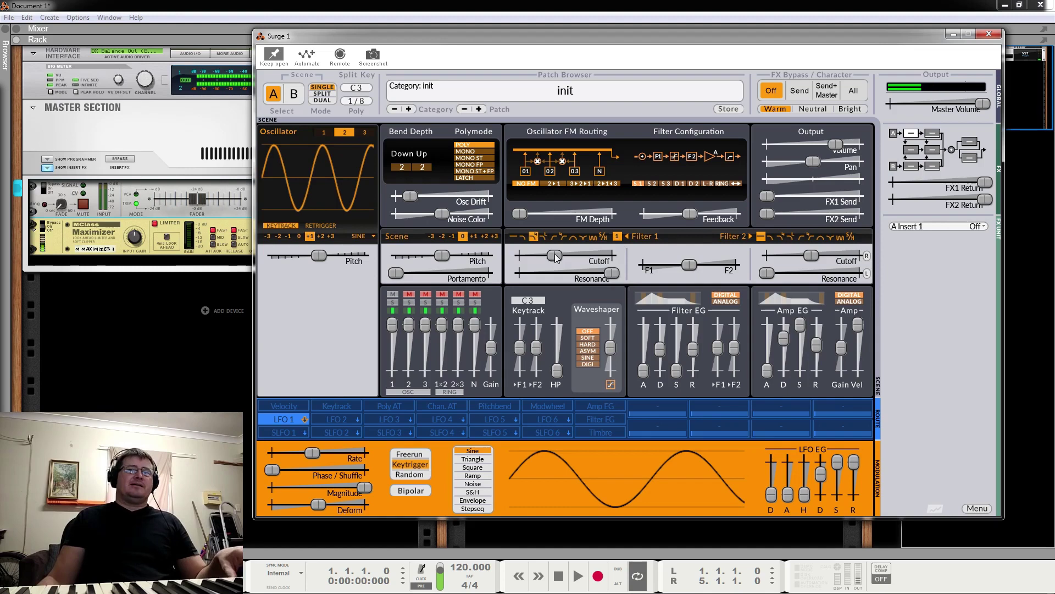
# Switch Filter 1 to the first low-pass type and compare its subtypes while raising and slightly lowering the cutoff.
pyautogui.moveTo(555, 253)
pyautogui.mouseDown()
pyautogui.moveTo(598, 255)
pyautogui.moveTo(575, 255)
pyautogui.mouseUp()
pyautogui.click(521, 237)
pyautogui.click(618, 237)
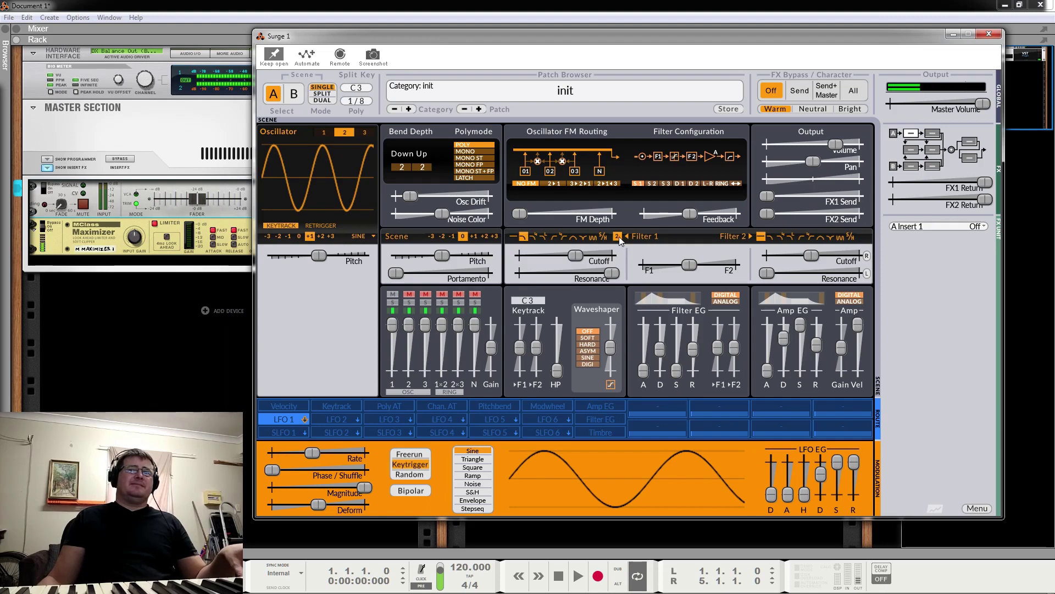
pyautogui.moveTo(576, 255)
pyautogui.mouseDown()
pyautogui.moveTo(550, 254)
pyautogui.moveTo(598, 254)
pyautogui.moveTo(567, 254)
pyautogui.mouseUp()
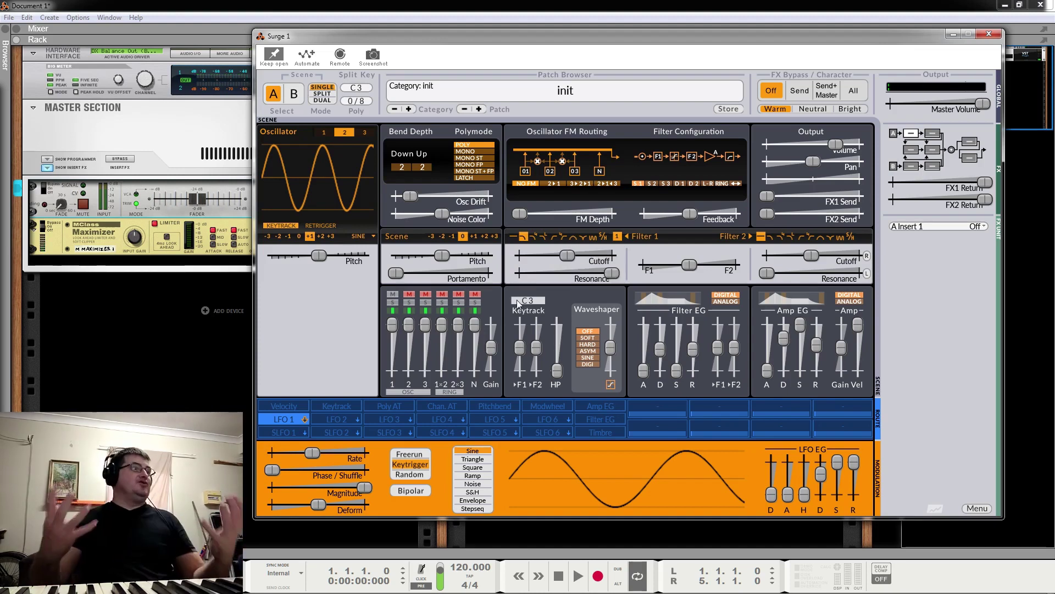
# Audition Filter 1's types from the first high-pass to the notch, sweeping the cutoff down and dropping the resonance to minimum.
pyautogui.click(556, 236)
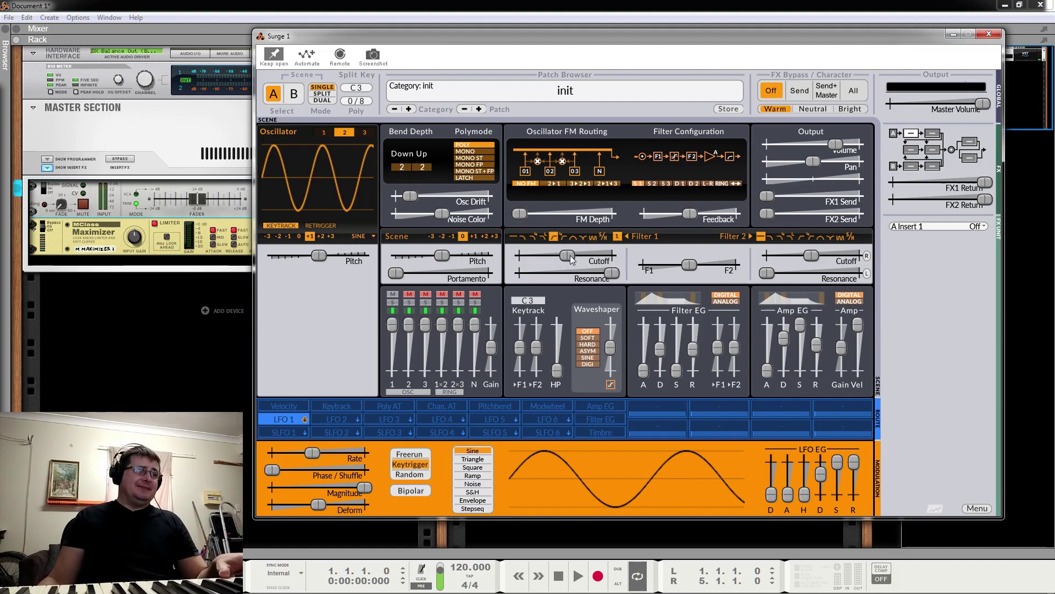
pyautogui.moveTo(571, 260); pyautogui.dragTo(549, 255)
pyautogui.click(608, 278)
pyautogui.click(569, 235)
pyautogui.moveTo(551, 255); pyautogui.dragTo(520, 273)
pyautogui.click(582, 236)
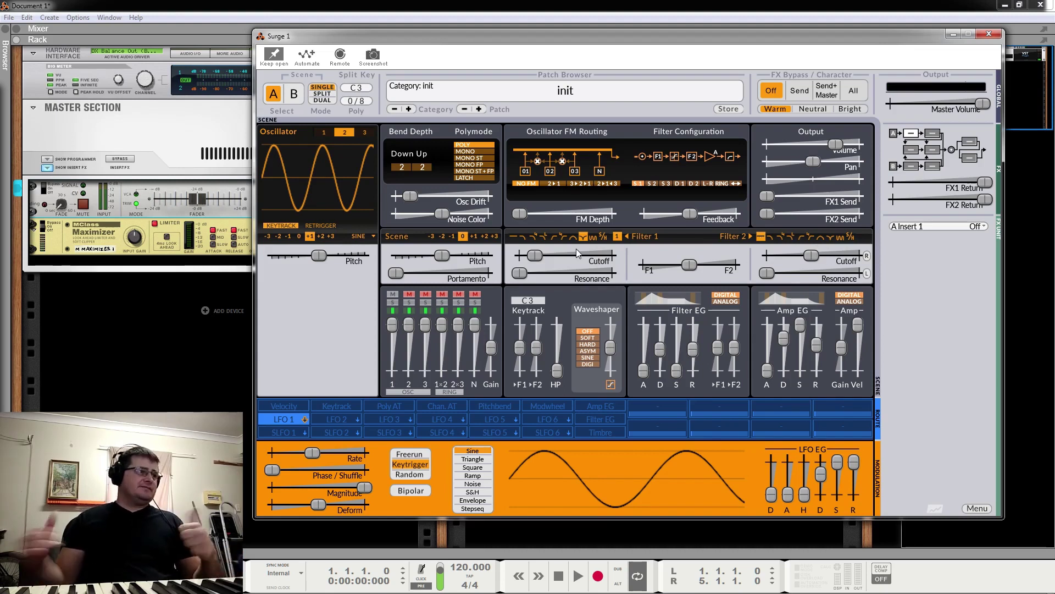
# Audition the comb and Sample & Hold types on Filter 1 with raised cutoff and resonance.
pyautogui.click(597, 241)
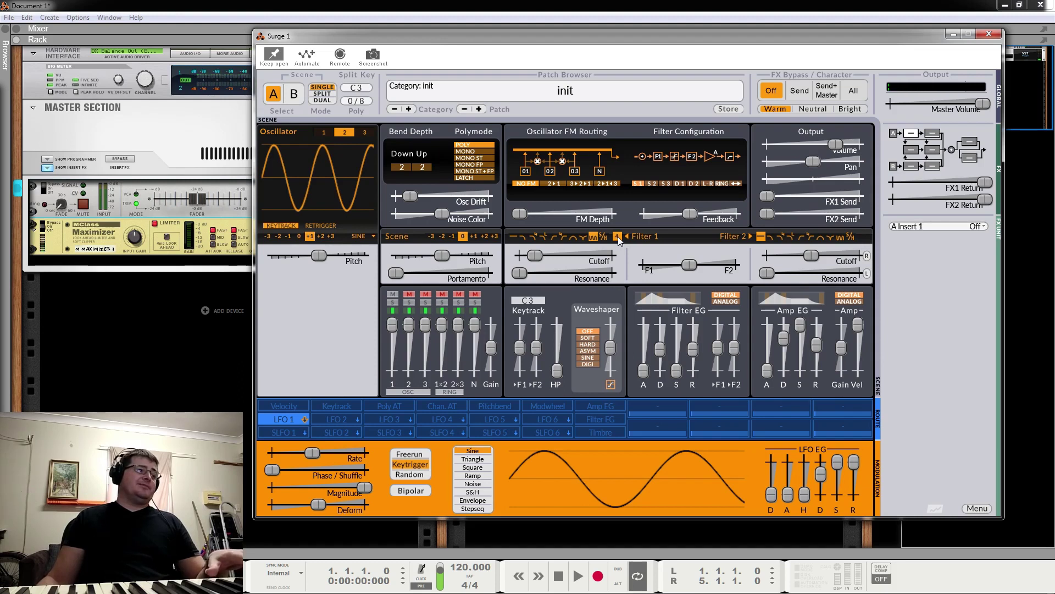
pyautogui.moveTo(535, 255); pyautogui.dragTo(589, 255)
pyautogui.moveTo(524, 282); pyautogui.dragTo(584, 255)
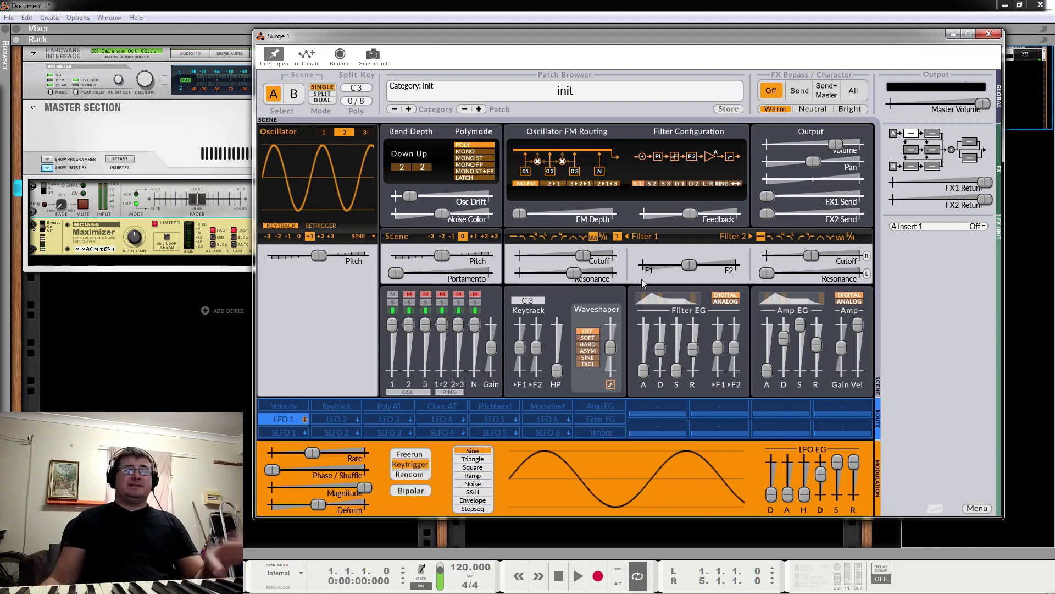
pyautogui.click(603, 238)
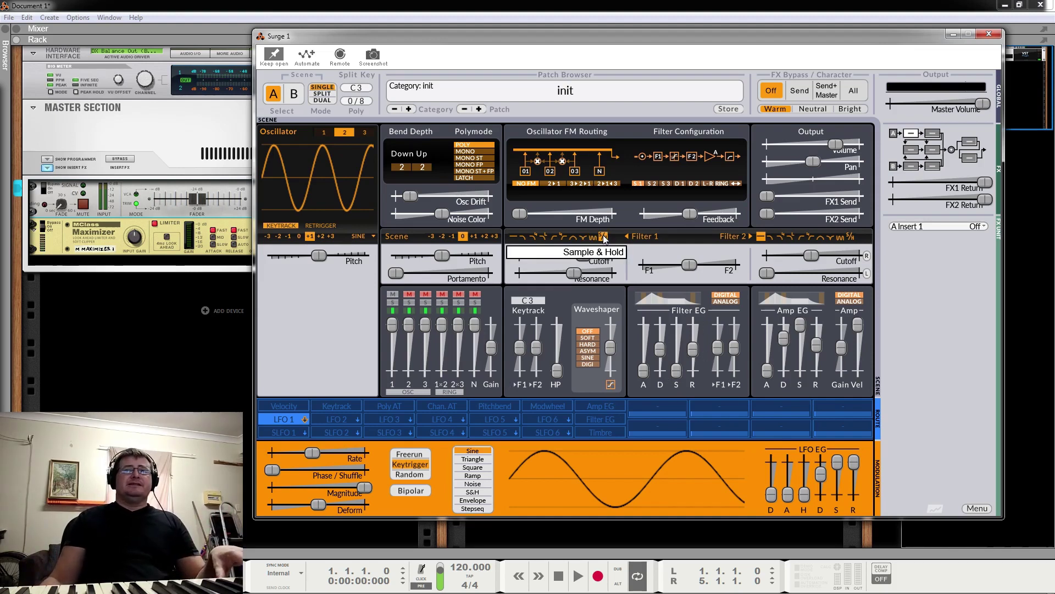
pyautogui.moveTo(586, 263)
pyautogui.mouseDown()
pyautogui.moveTo(520, 273)
pyautogui.moveTo(603, 273)
pyautogui.moveTo(554, 259)
pyautogui.moveTo(588, 255)
pyautogui.moveTo(578, 254)
pyautogui.mouseUp()
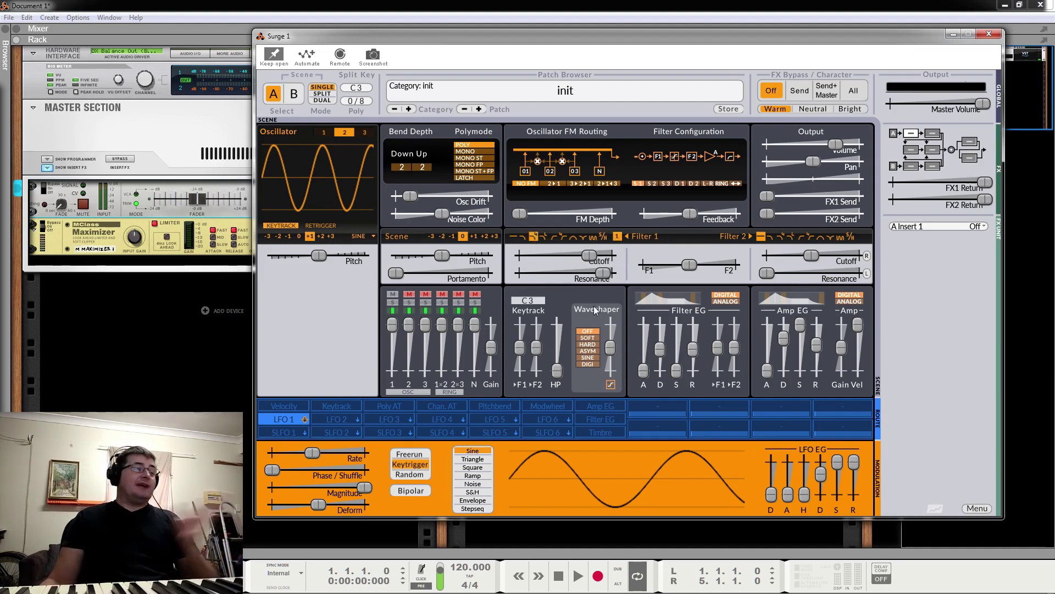
# Use the second low-pass type on Filter 1 with a lower cutoff, and raise its keytrack amount with C3 as root.
pyautogui.moveTo(589, 255); pyautogui.dragTo(599, 285)
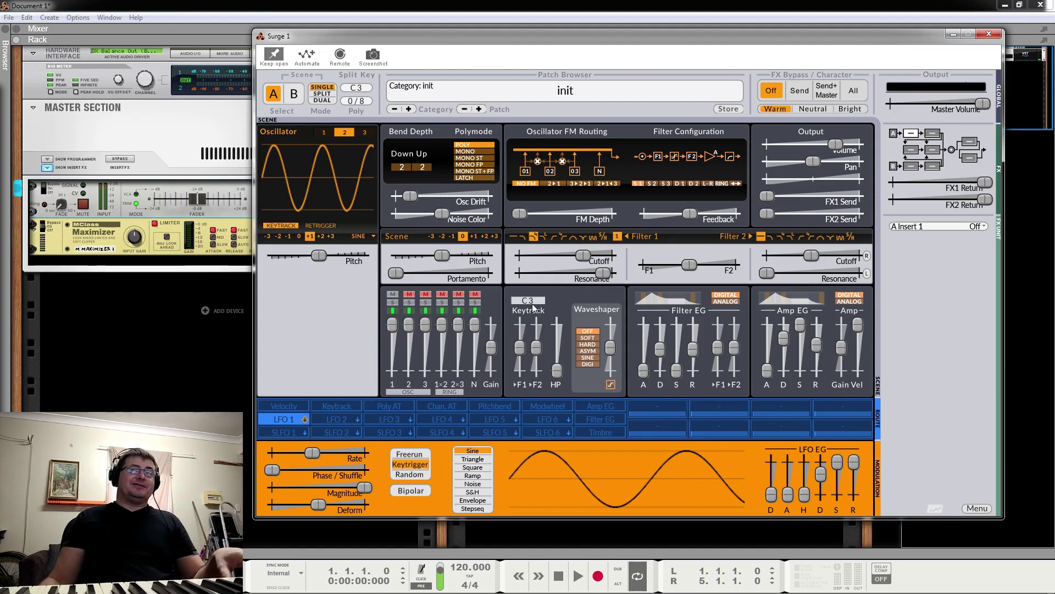
pyautogui.moveTo(534, 301)
pyautogui.mouseDown()
pyautogui.moveTo(557, 293)
pyautogui.moveTo(553, 304)
pyautogui.mouseUp()
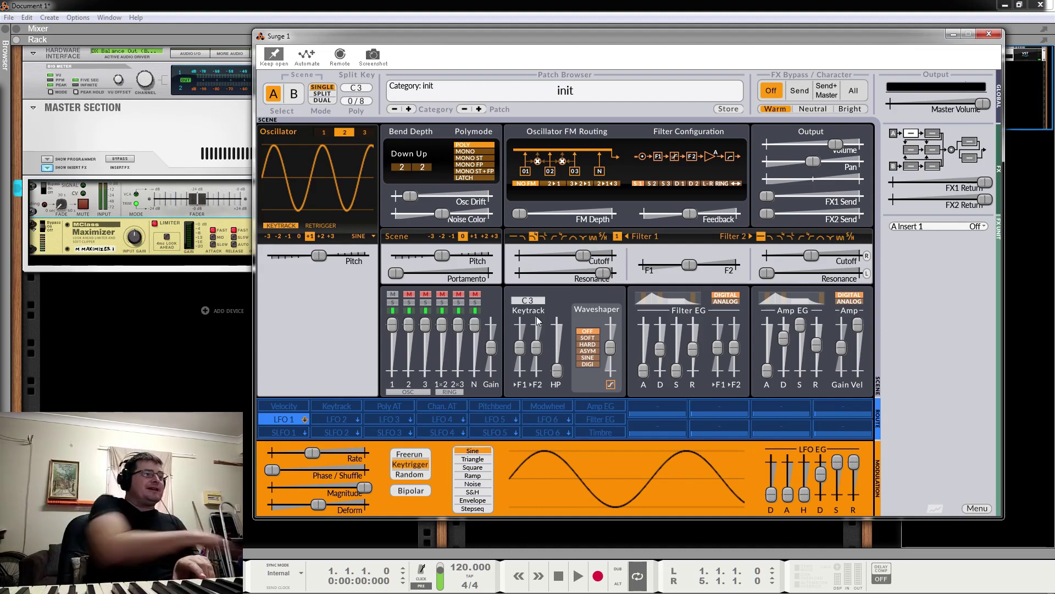
pyautogui.moveTo(520, 348); pyautogui.dragTo(520, 335)
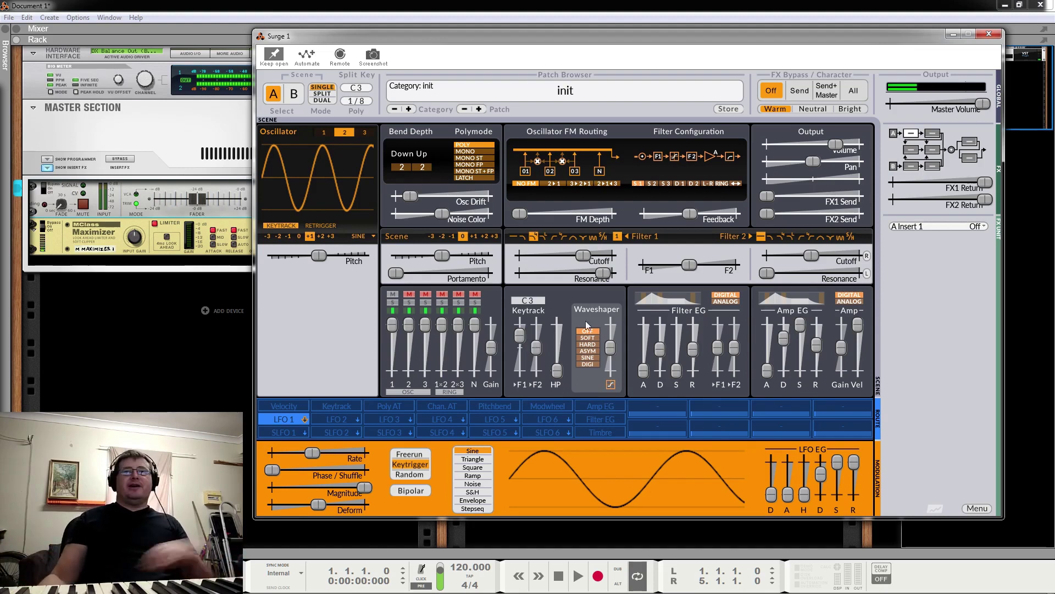
pyautogui.moveTo(583, 255); pyautogui.dragTo(568, 261)
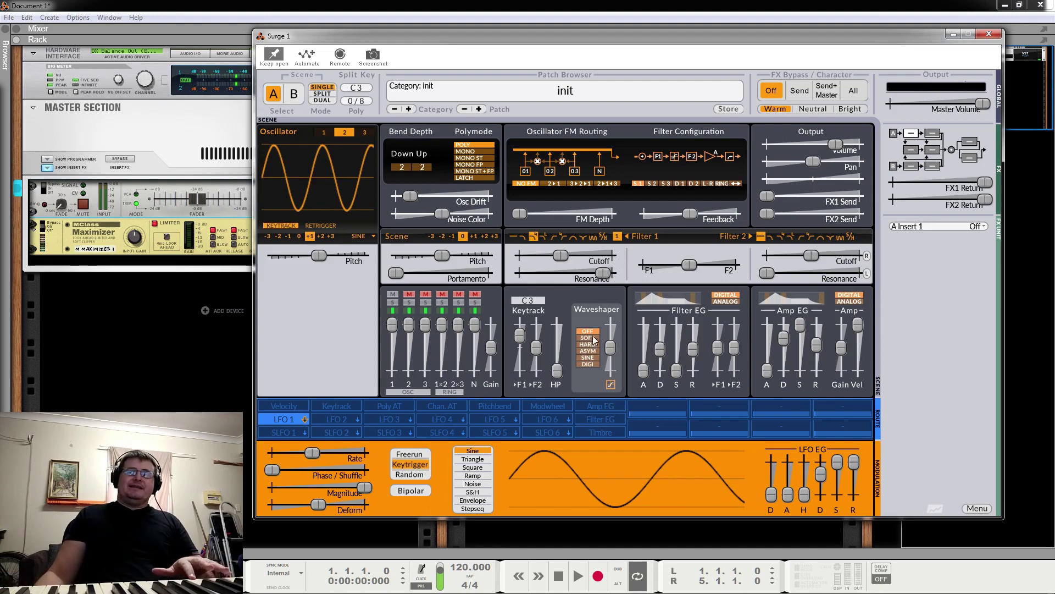
# Reset Filter 1's resonance, raise its cutoff, and apply the SOFT waveshaper with 10.80 dB of drive.
pyautogui.doubleClick(603, 274)
pyautogui.moveTo(561, 257); pyautogui.dragTo(592, 256)
pyautogui.click(587, 338)
pyautogui.moveTo(611, 348); pyautogui.dragTo(610, 337)
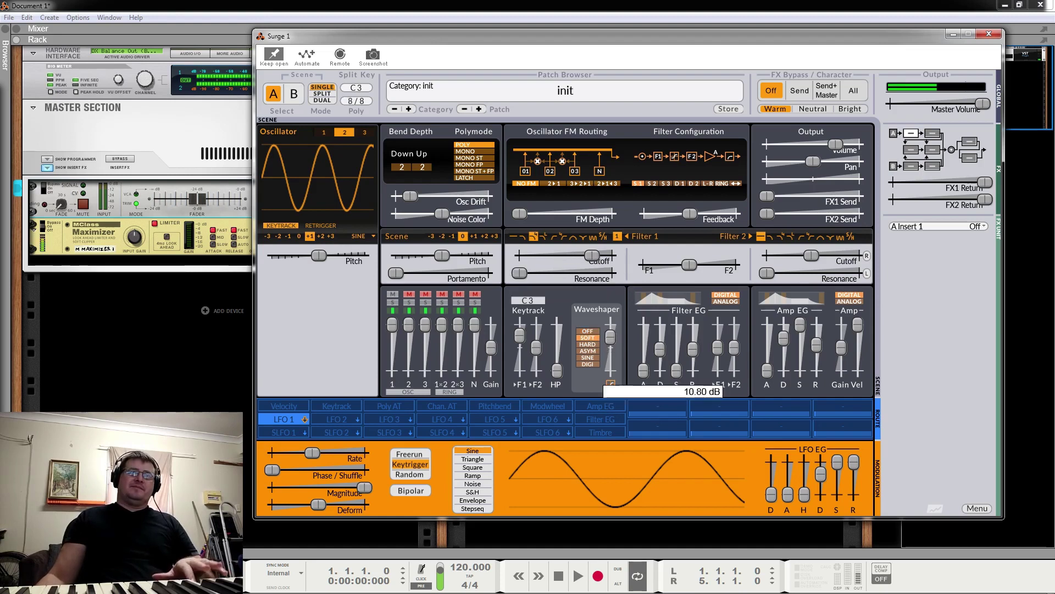
# Audition the HARD, ASYM, SINE and DIGI waveshapers, push the drive to 12.17 dB, and reset the drive.
pyautogui.click(588, 344)
pyautogui.click(589, 351)
pyautogui.click(590, 357)
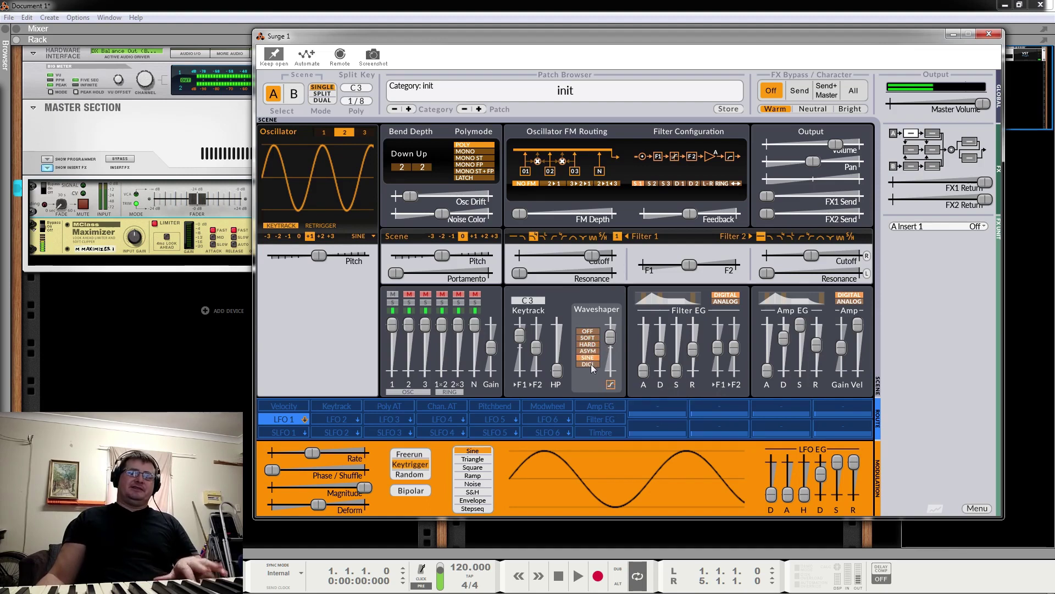
pyautogui.click(588, 364)
pyautogui.moveTo(610, 338)
pyautogui.mouseDown()
pyautogui.moveTo(610, 363)
pyautogui.moveTo(610, 335)
pyautogui.mouseUp()
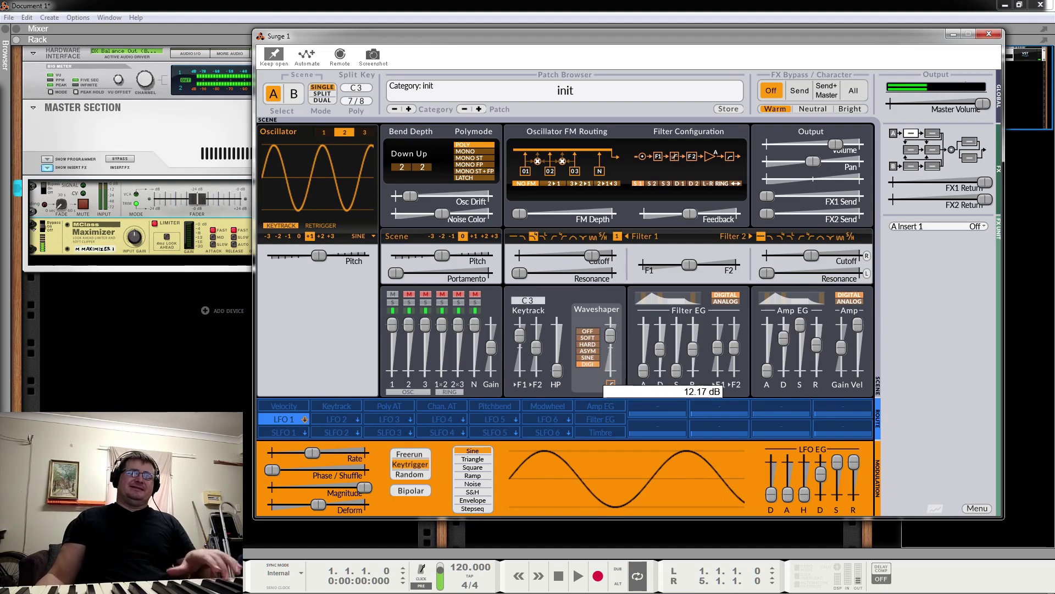
pyautogui.doubleClick(611, 335)
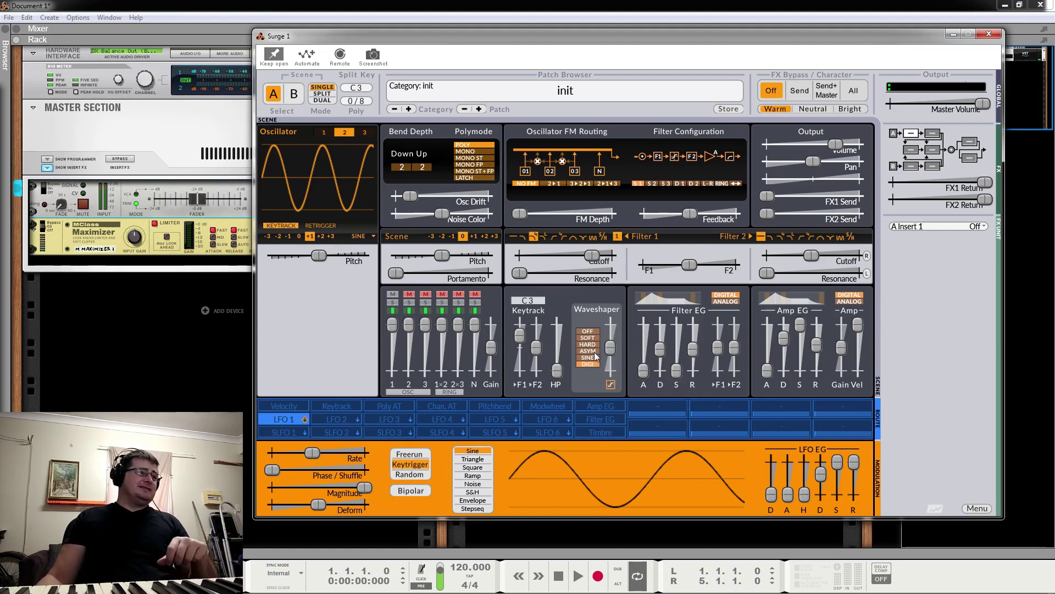
# Compare the SOFT waveshaper with DIGI and raise the waveshaper drive well above its default.
pyautogui.click(591, 338)
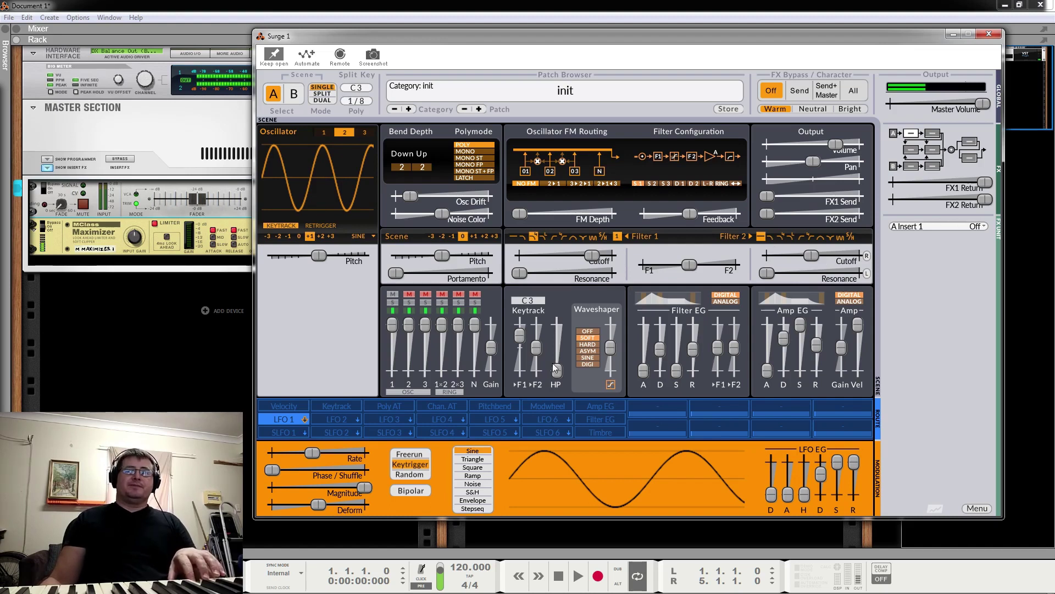
pyautogui.click(591, 364)
pyautogui.moveTo(610, 347); pyautogui.dragTo(610, 333)
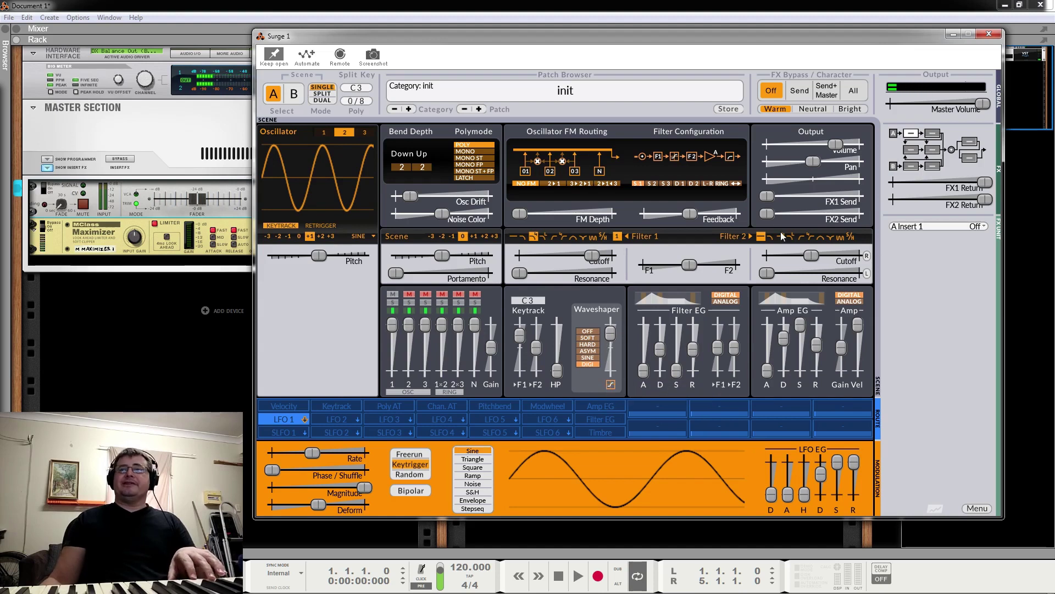
# Set Filter 2 to the first low-pass type with a higher cutoff, and lower the Amp EG sustain to minimum.
pyautogui.click(770, 238)
pyautogui.moveTo(812, 255); pyautogui.dragTo(828, 255)
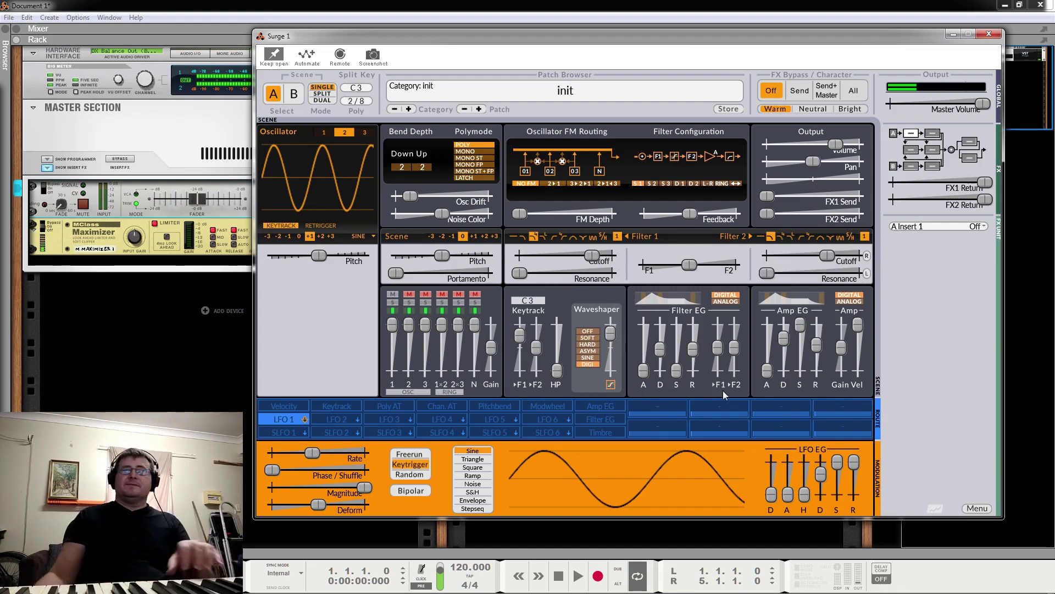
pyautogui.moveTo(800, 324); pyautogui.dragTo(800, 371)
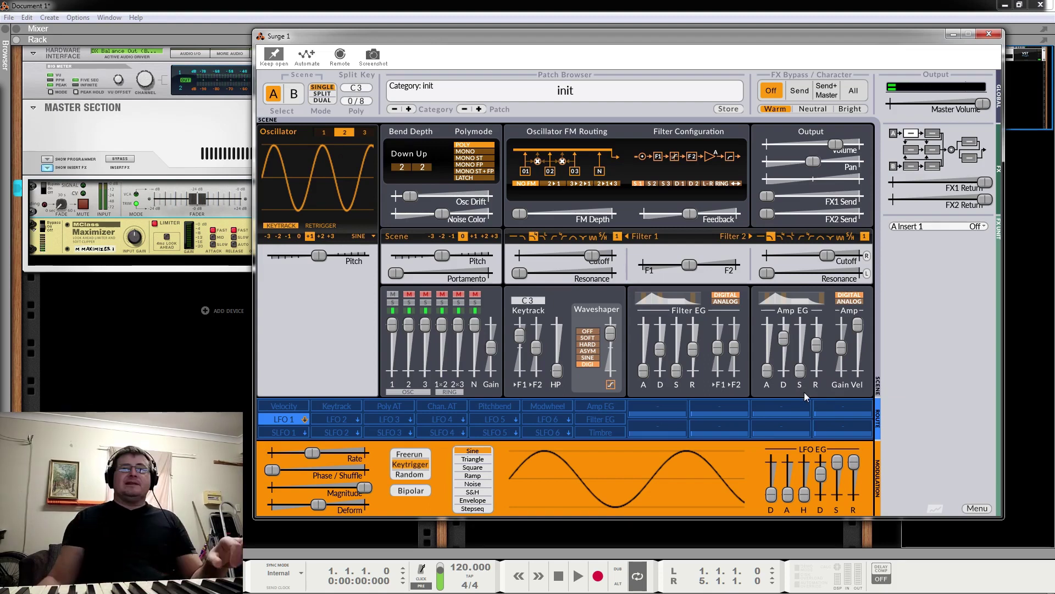
# Raise Filter 2's resonance to about a third, and switch off both Filter 2 and the waveshaper.
pyautogui.click(586, 331)
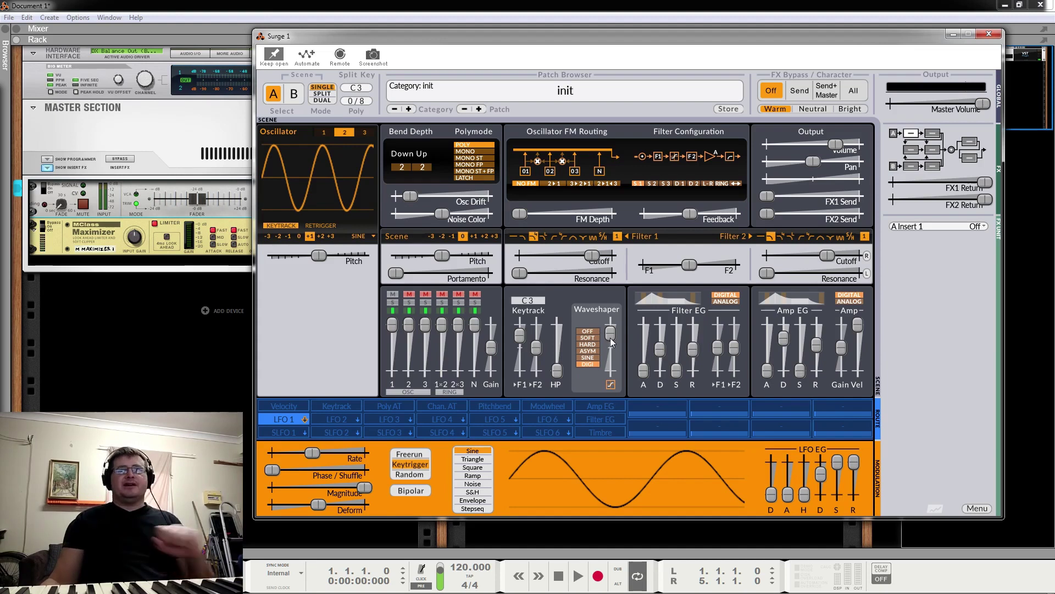
pyautogui.moveTo(766, 274); pyautogui.dragTo(794, 273)
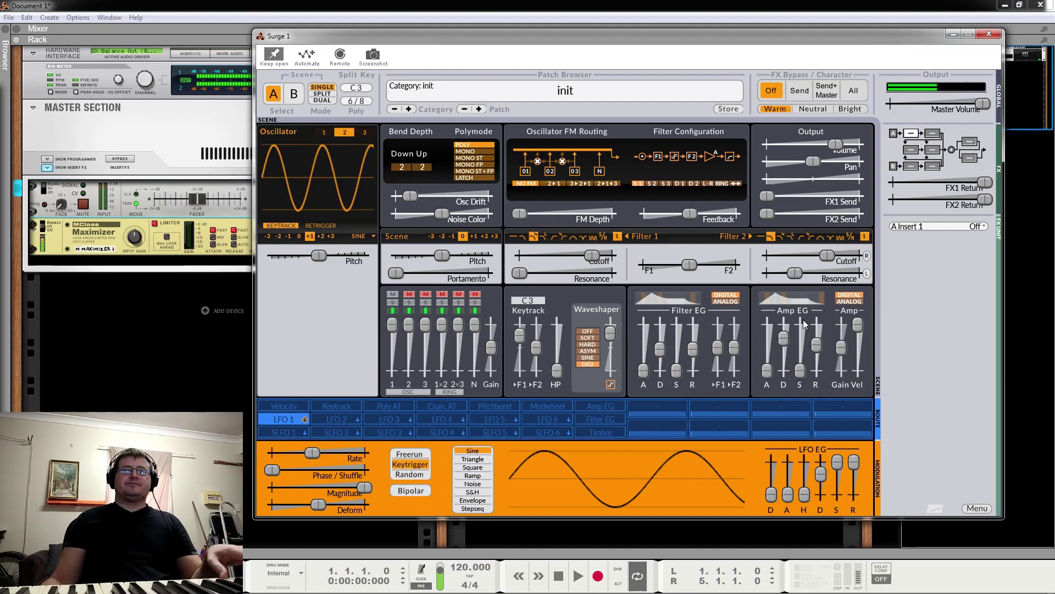
pyautogui.click(761, 237)
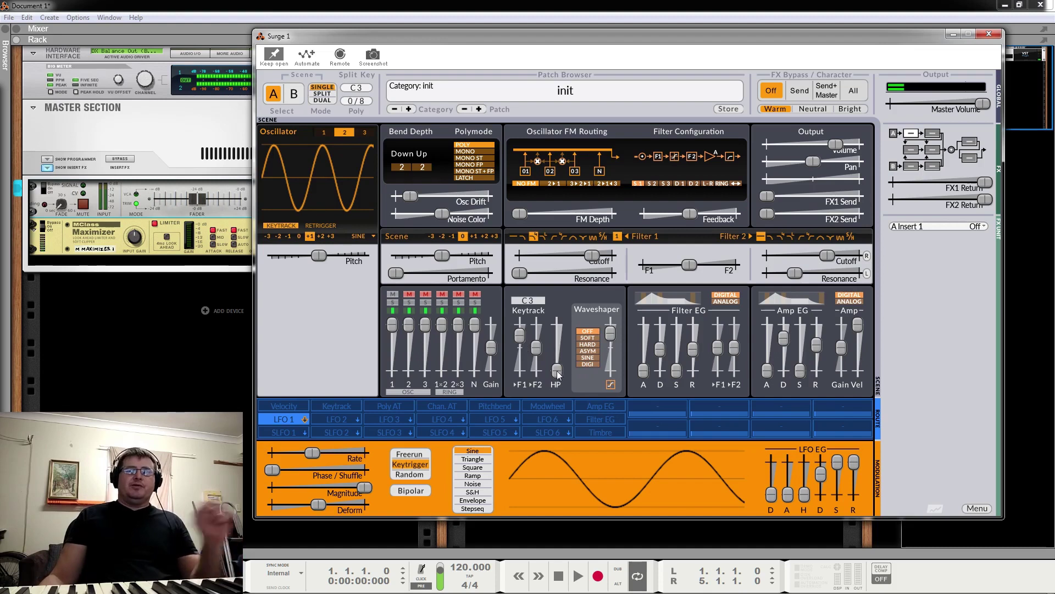
# Try out the HP high-pass control and return it to its minimum.
pyautogui.moveTo(558, 375)
pyautogui.mouseDown()
pyautogui.moveTo(556, 325)
pyautogui.moveTo(557, 371)
pyautogui.mouseUp()
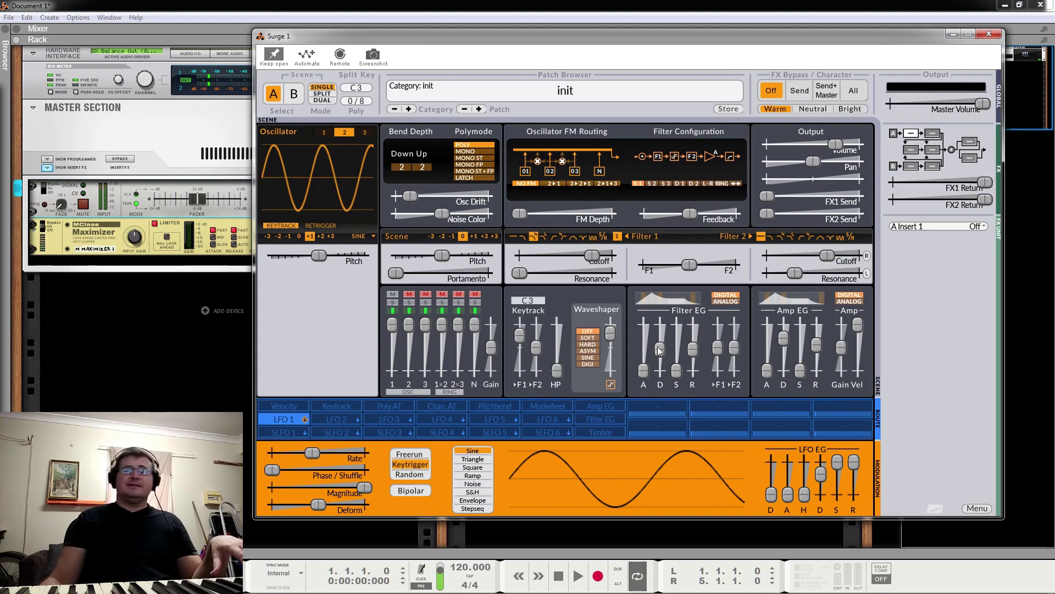
pyautogui.moveTo(557, 371)
pyautogui.mouseDown()
pyautogui.moveTo(557, 345)
pyautogui.moveTo(557, 371)
pyautogui.mouseUp()
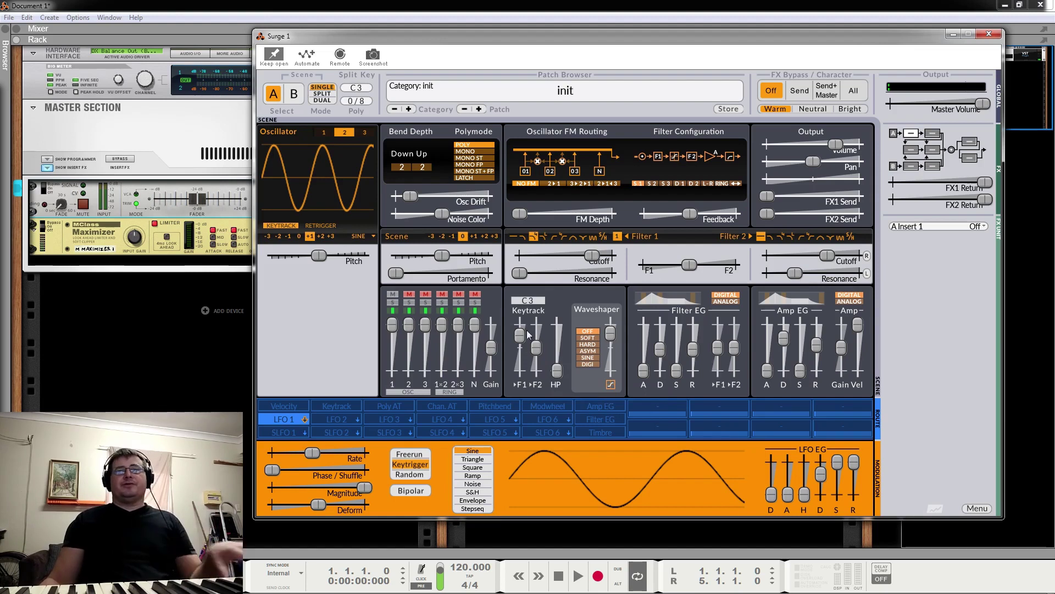
# Lower Filter 1's cutoff with high resonance, and increase the Filter EG amount sent to Filter 1.
pyautogui.moveTo(591, 260)
pyautogui.mouseDown()
pyautogui.moveTo(563, 255)
pyautogui.moveTo(541, 273)
pyautogui.moveTo(599, 273)
pyautogui.mouseUp()
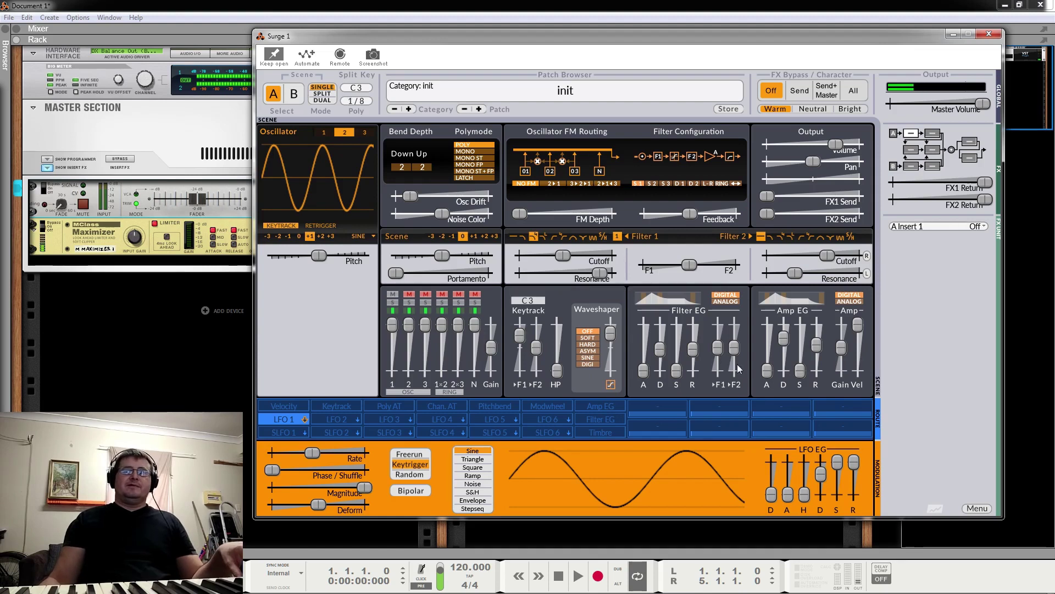
pyautogui.moveTo(718, 349); pyautogui.dragTo(718, 334)
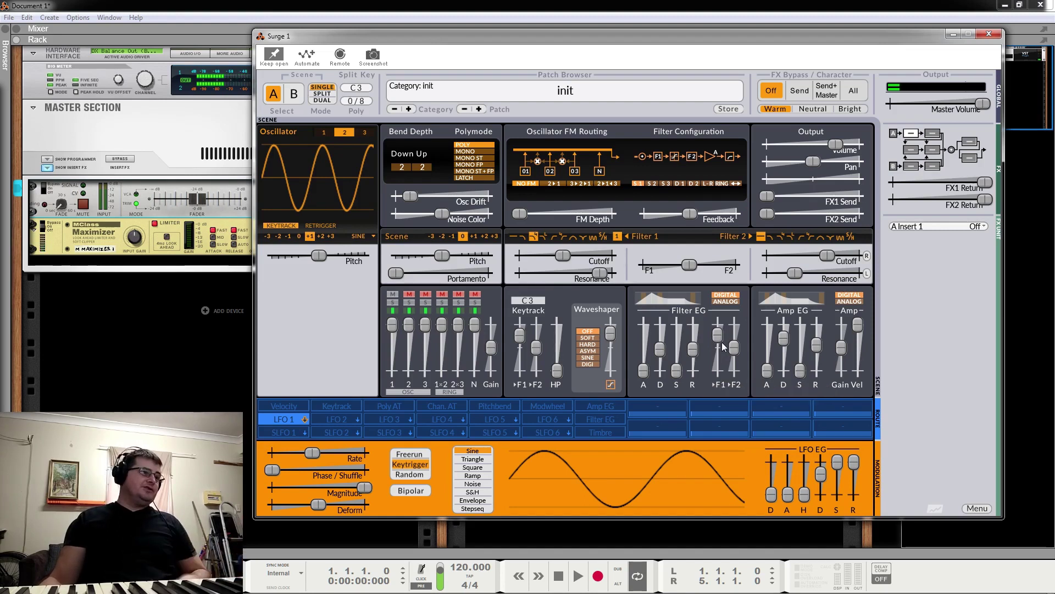
# Compare the digital and analog modes of the Filter and Amp EGs while lengthening the Filter EG attack.
pyautogui.click(850, 302)
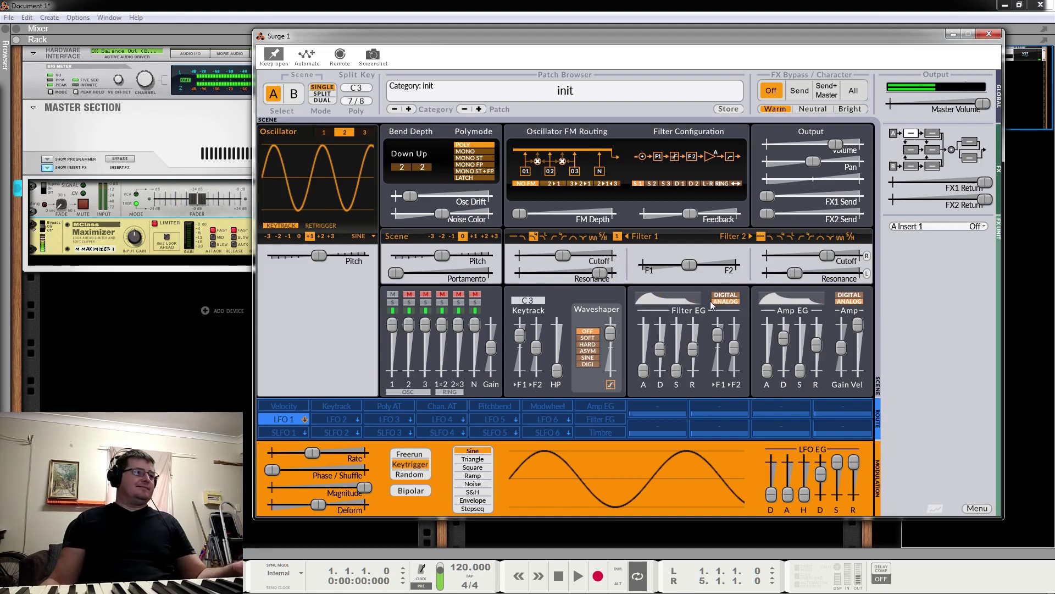
pyautogui.moveTo(643, 370); pyautogui.dragTo(643, 351)
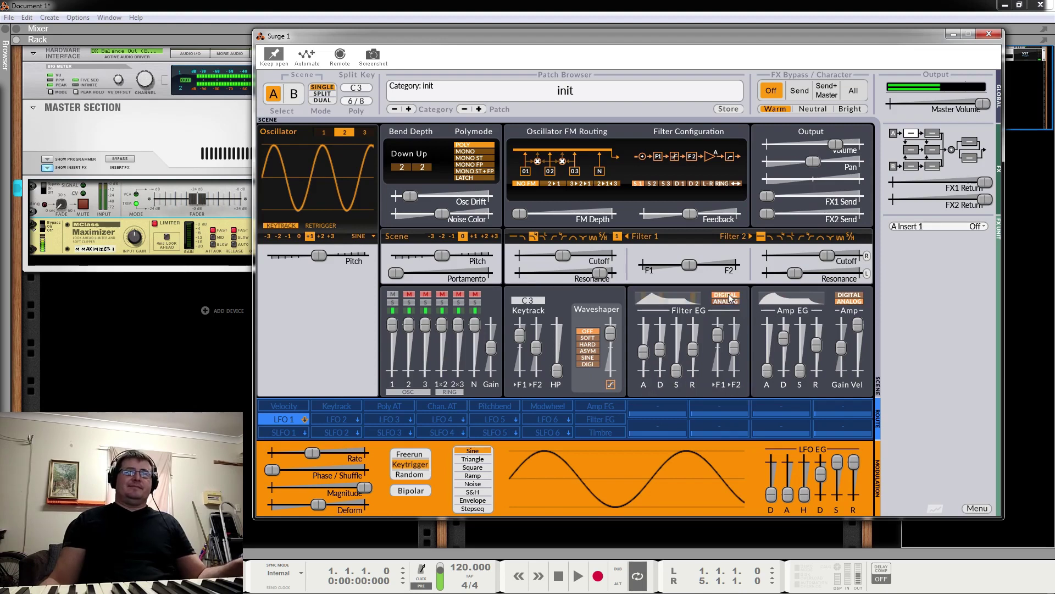
pyautogui.moveTo(643, 350)
pyautogui.mouseDown()
pyautogui.moveTo(643, 362)
pyautogui.moveTo(651, 338)
pyautogui.mouseUp()
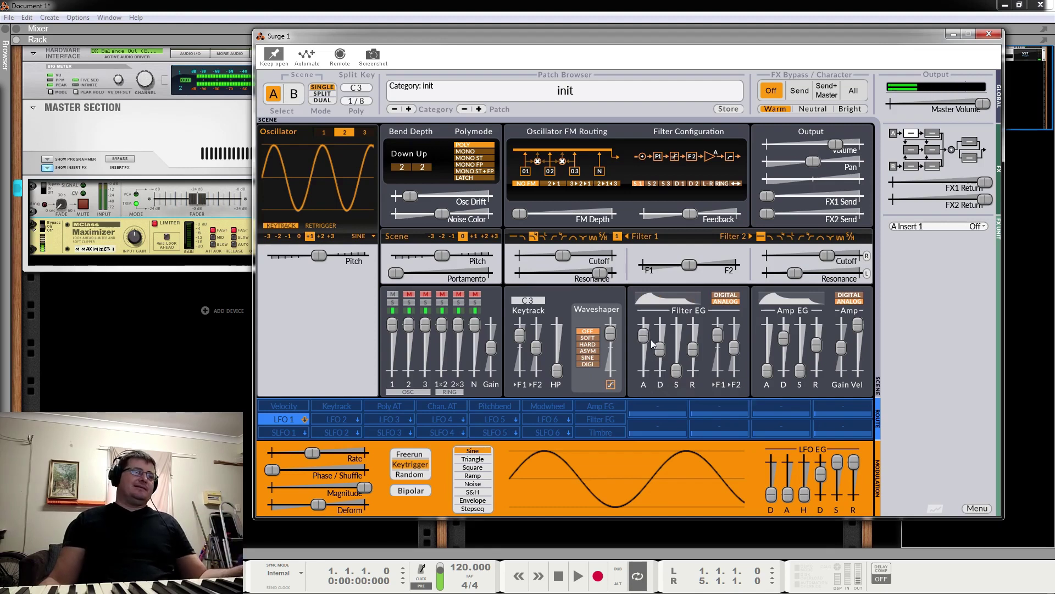
pyautogui.click(733, 299)
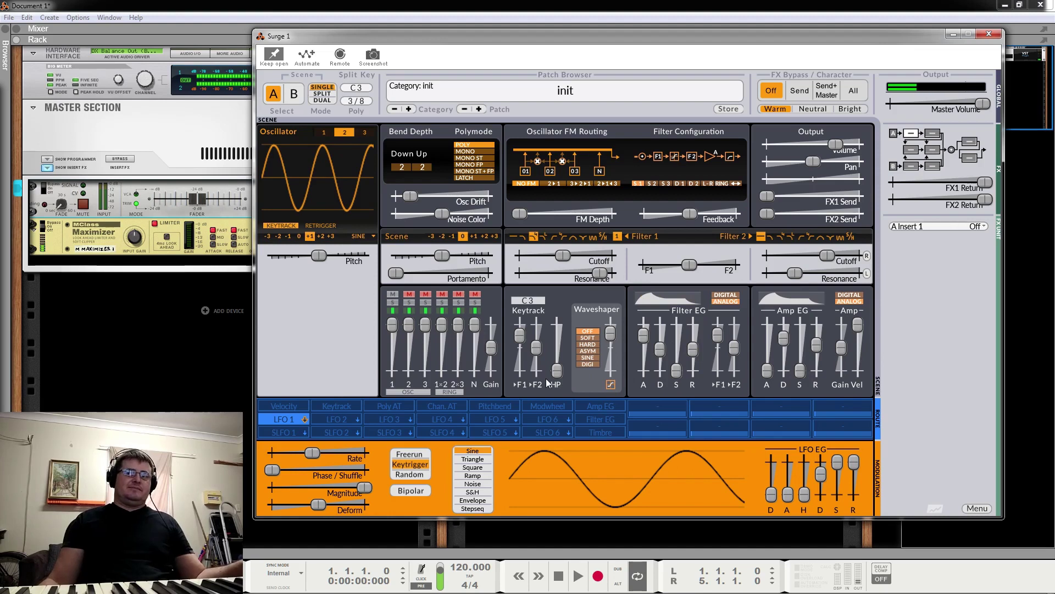
# Test the Filter EG attack at its shortest and longest, return it to minimum, and set both EGs to digital.
pyautogui.moveTo(643, 339); pyautogui.dragTo(643, 376)
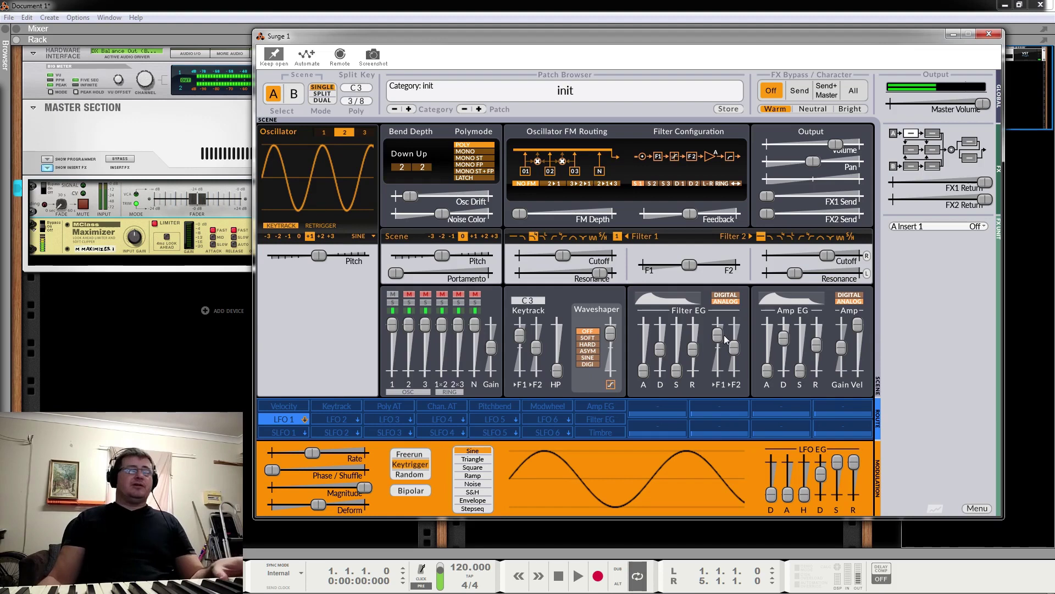
pyautogui.moveTo(643, 370); pyautogui.dragTo(643, 324)
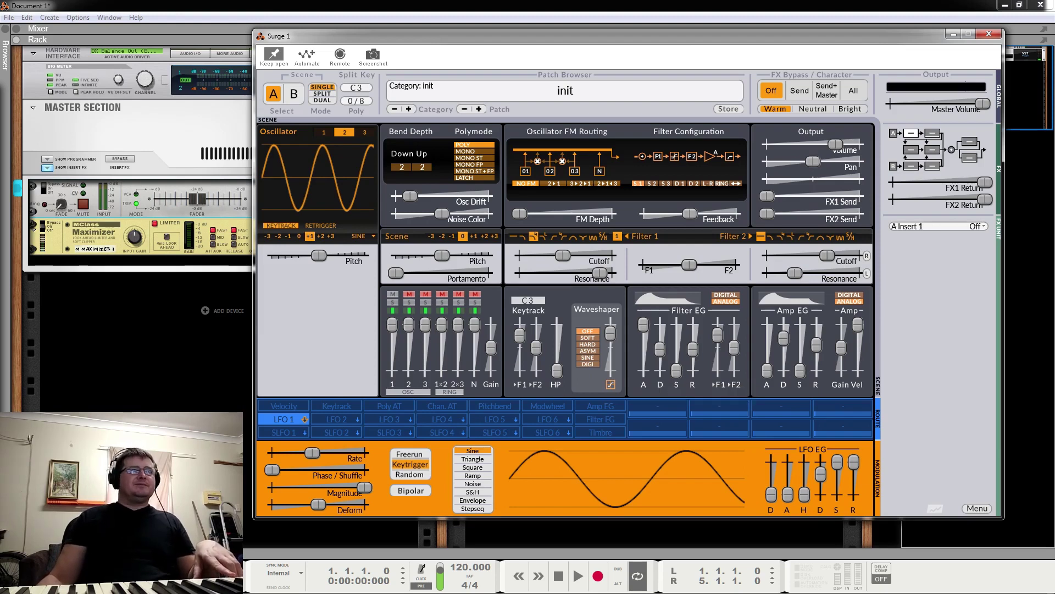
pyautogui.moveTo(643, 325); pyautogui.dragTo(643, 370)
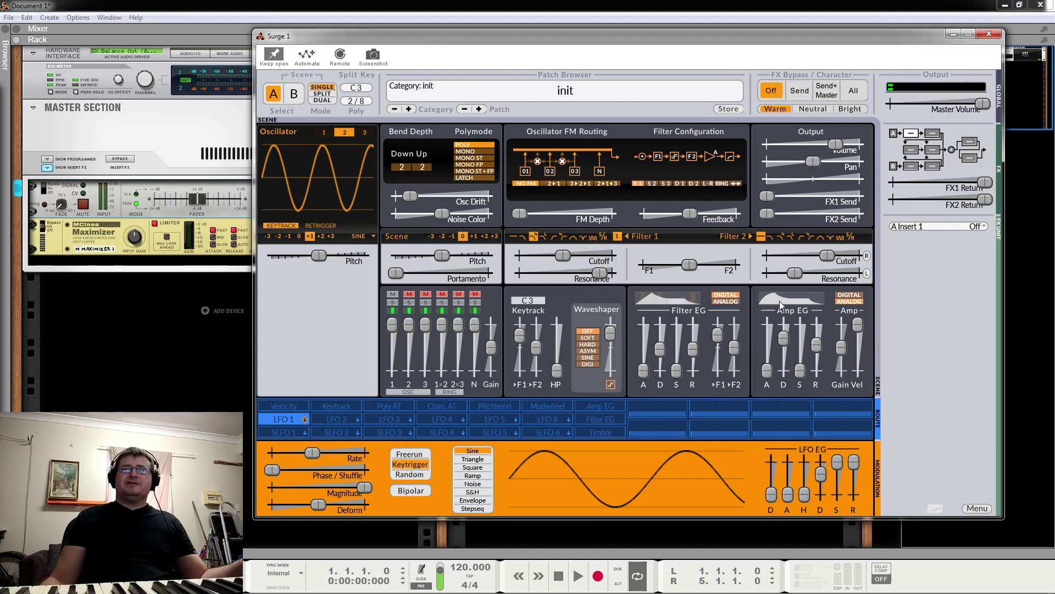
pyautogui.click(853, 298)
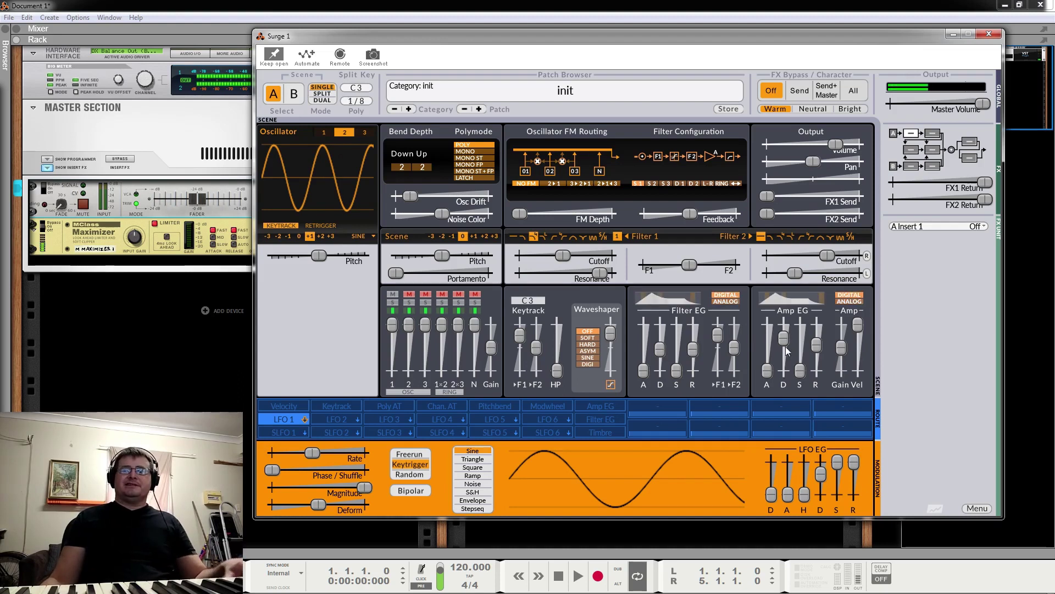
# Reduce Filter 1's resonance and lengthen the Filter EG attack and decay, comparing the envelope's analog and digital modes.
pyautogui.moveTo(601, 273); pyautogui.dragTo(569, 292)
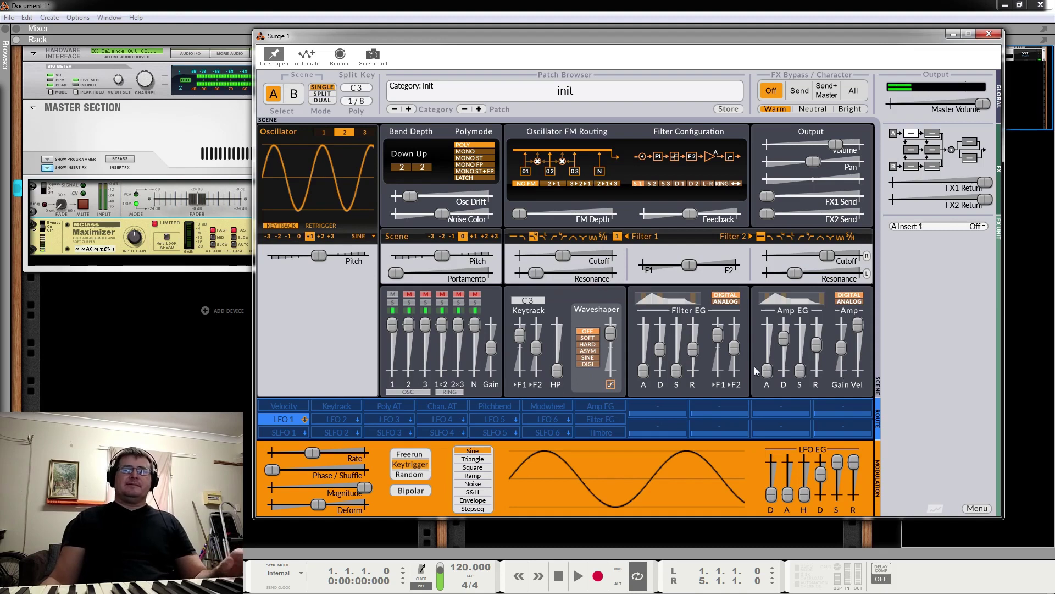
pyautogui.moveTo(643, 369); pyautogui.dragTo(646, 358)
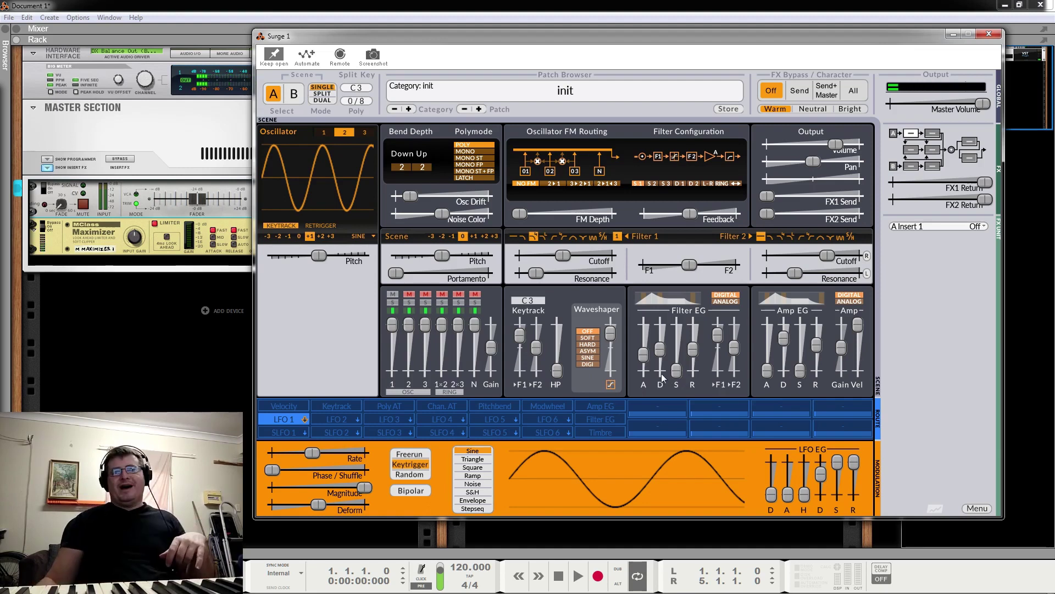
pyautogui.click(724, 299)
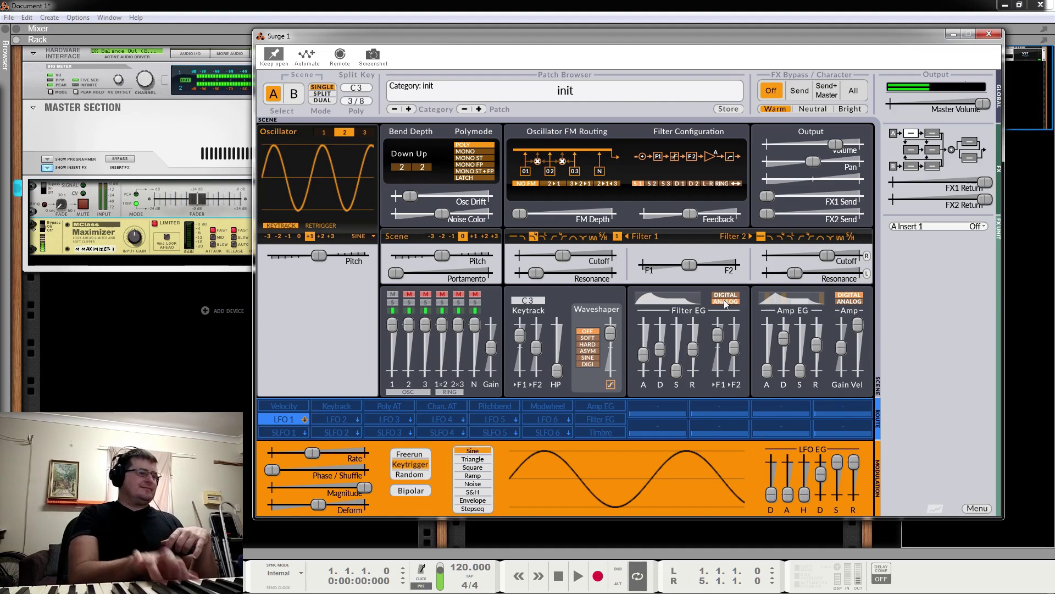
pyautogui.moveTo(661, 349); pyautogui.dragTo(643, 347)
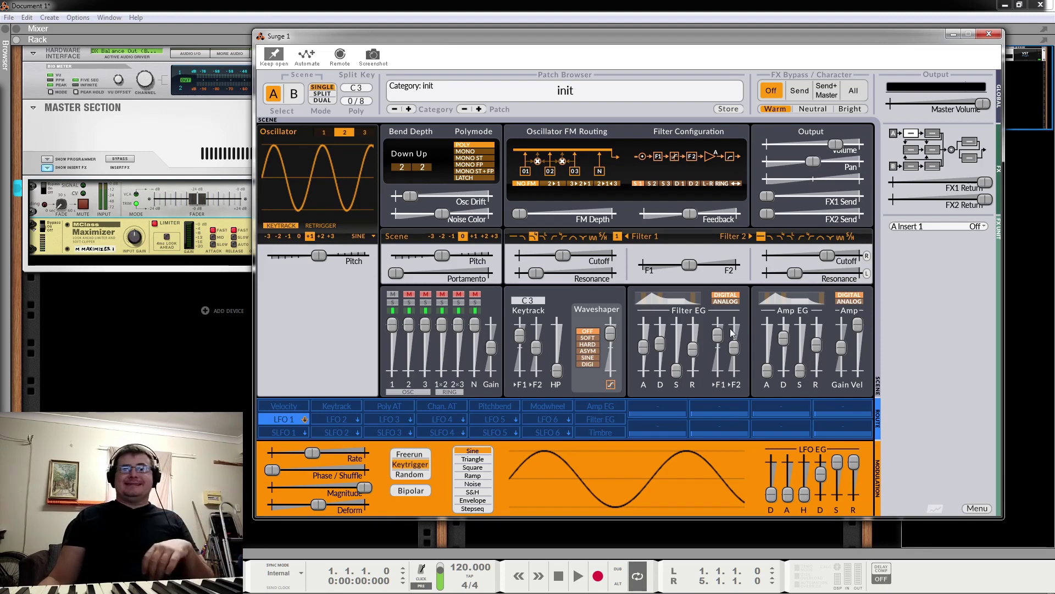
# Select LFO 2 as the modulation source and speed up its rate.
pyautogui.scroll(-3, 722, 344)
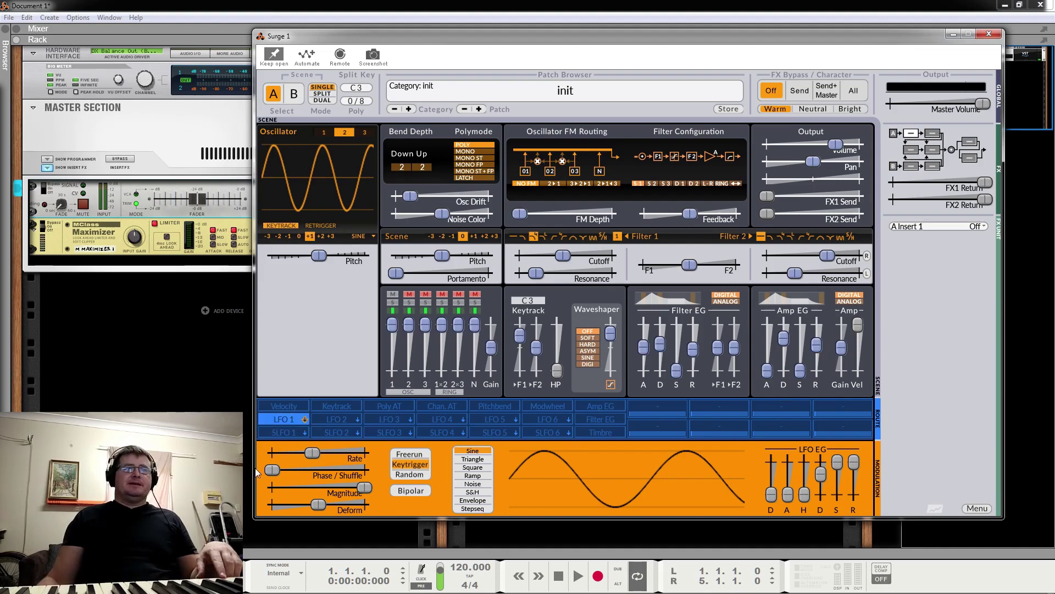
pyautogui.click(345, 417)
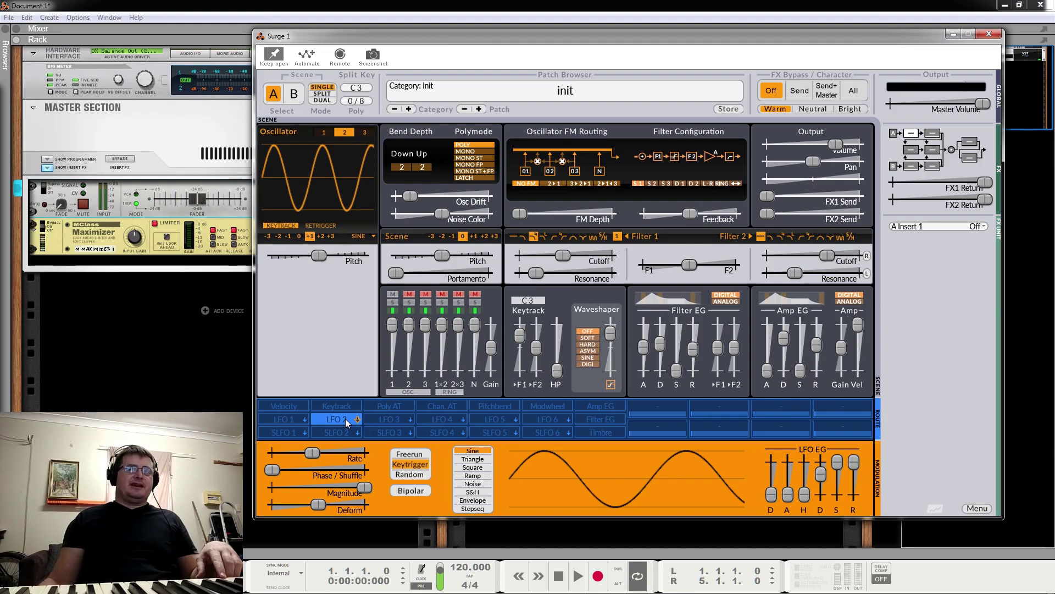
pyautogui.click(401, 421)
pyautogui.click(351, 420)
pyautogui.moveTo(335, 454); pyautogui.dragTo(308, 453)
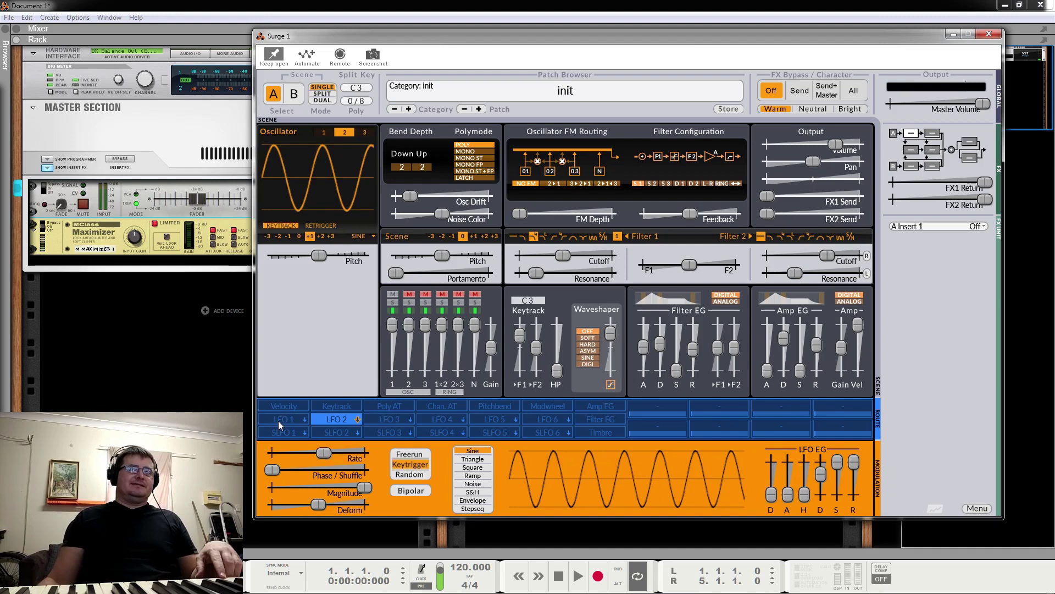
# Switch back and forth between LFO 1 and LFO 2 to compare their settings, ending on LFO 2.
pyautogui.click(278, 419)
pyautogui.click(340, 418)
pyautogui.click(289, 419)
pyautogui.click(335, 419)
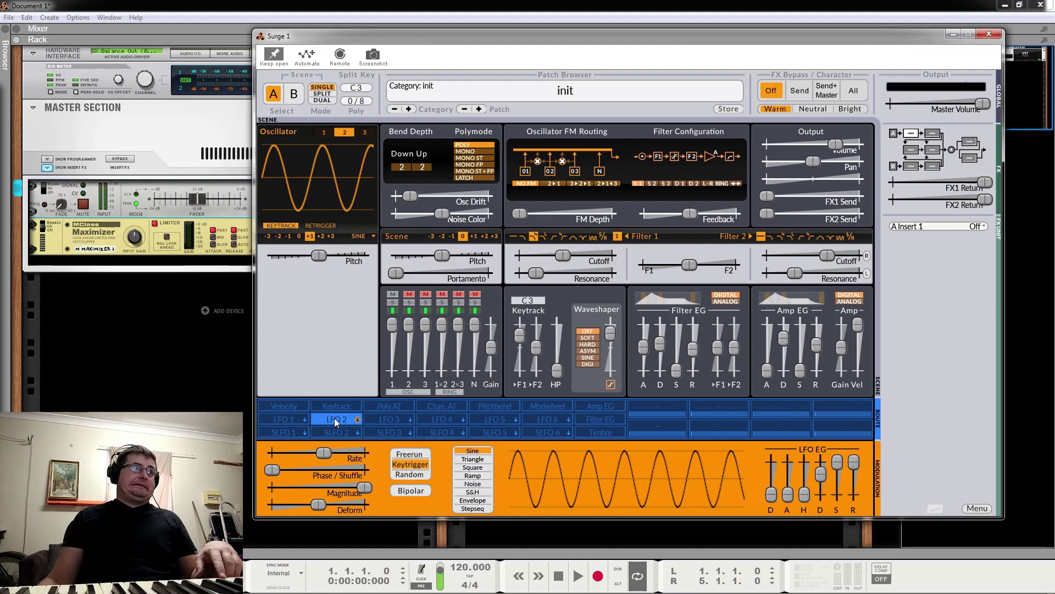
pyautogui.click(378, 418)
pyautogui.click(346, 419)
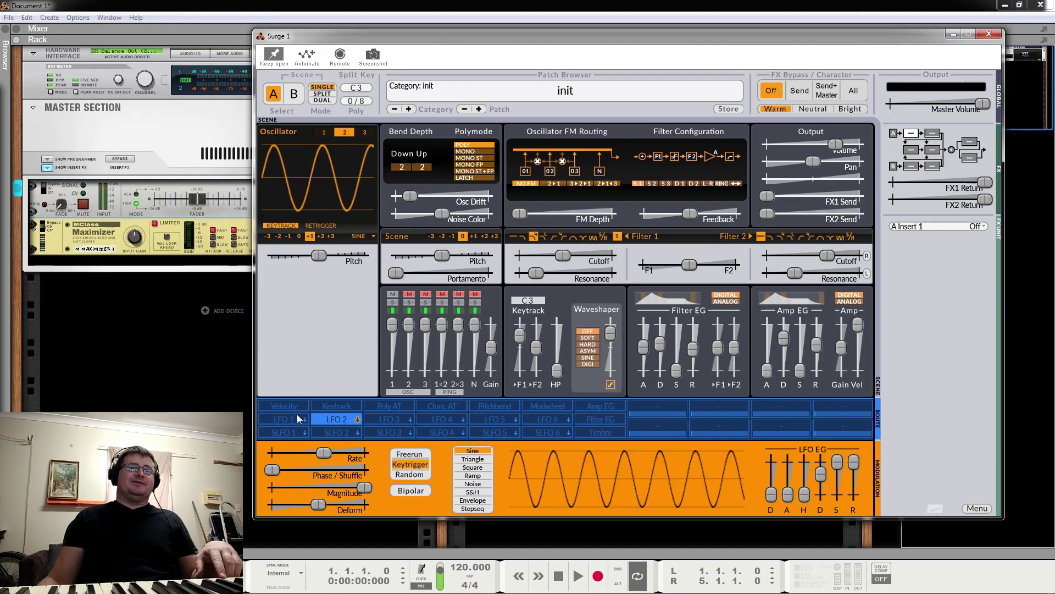
pyautogui.click(297, 418)
pyautogui.click(334, 421)
pyautogui.click(302, 419)
pyautogui.click(326, 418)
pyautogui.click(304, 419)
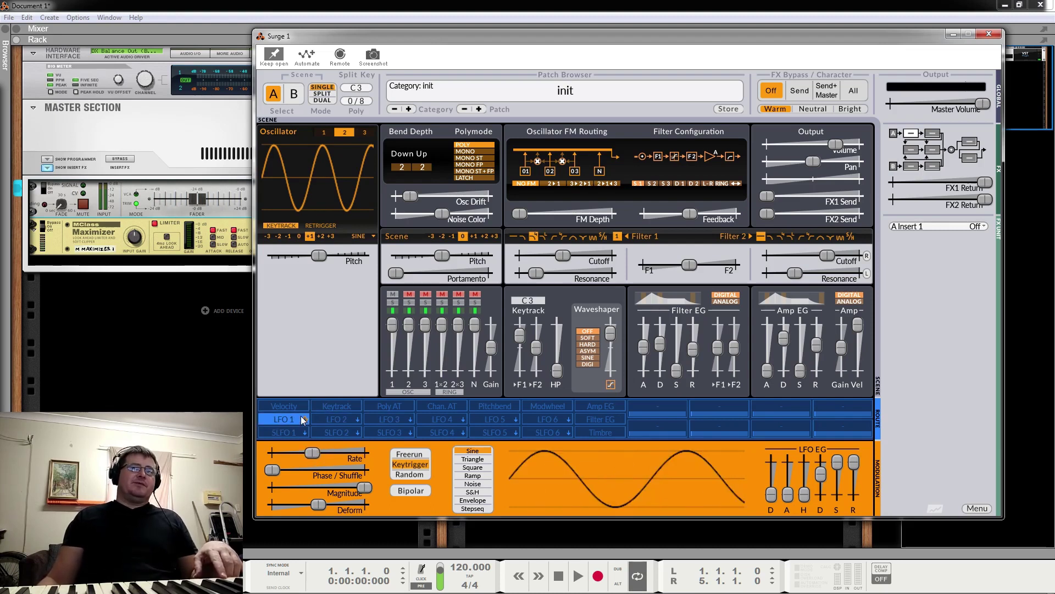
pyautogui.click(327, 418)
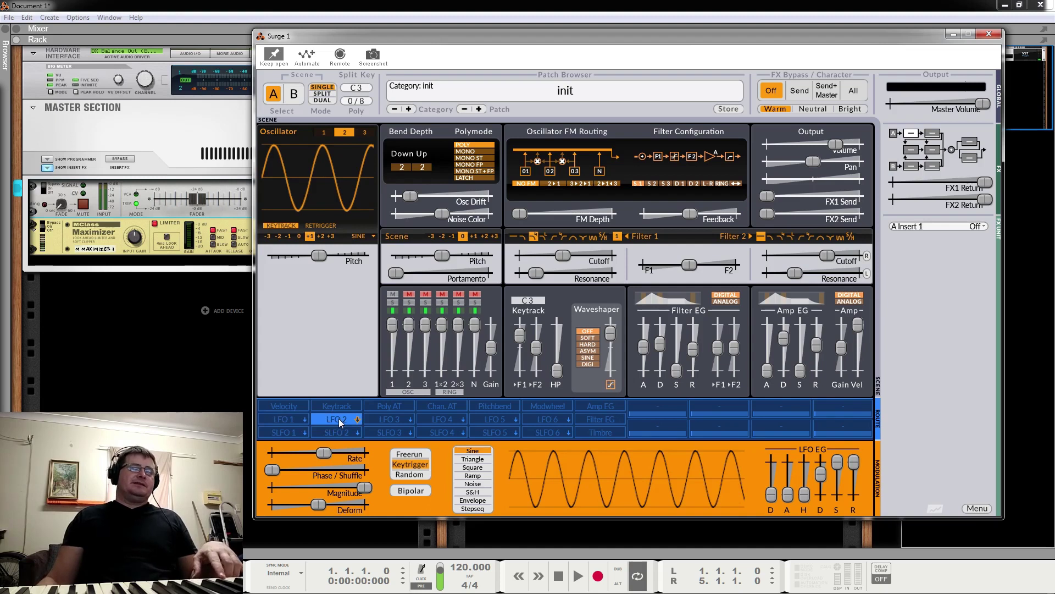
# Route LFO 2 to Filter 1's cutoff with a depth of about 21.36, and raise the base cutoff to about 690 Hz.
pyautogui.click(338, 418)
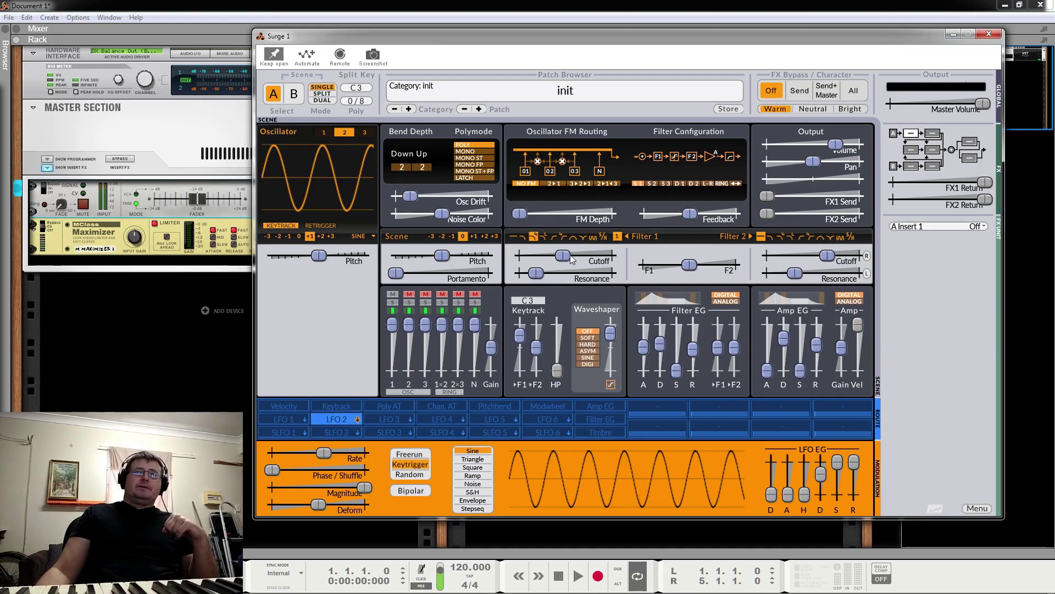
pyautogui.moveTo(572, 260); pyautogui.dragTo(579, 259)
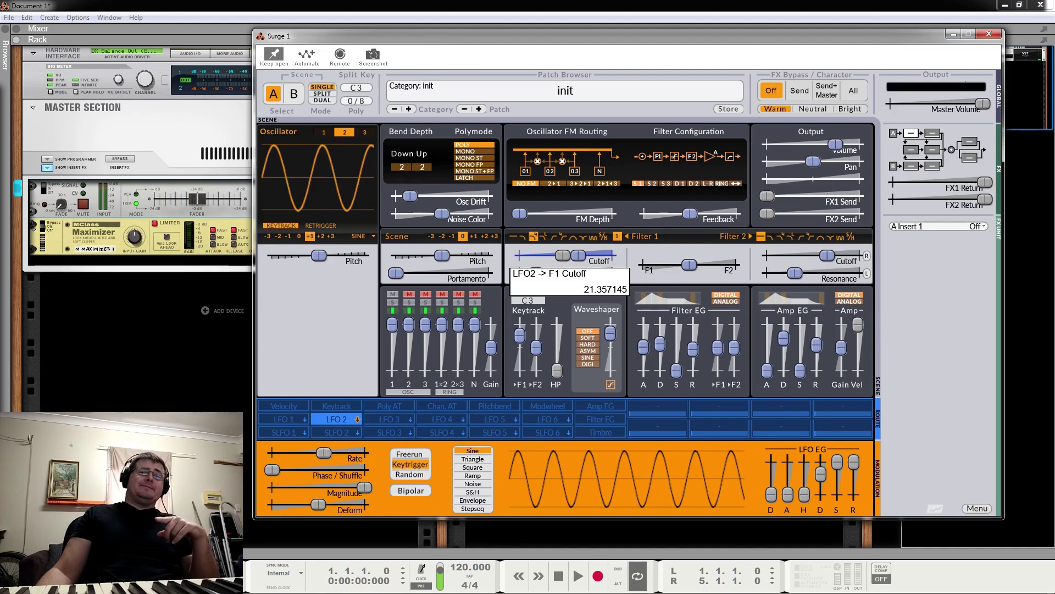
pyautogui.moveTo(579, 259); pyautogui.dragTo(570, 269)
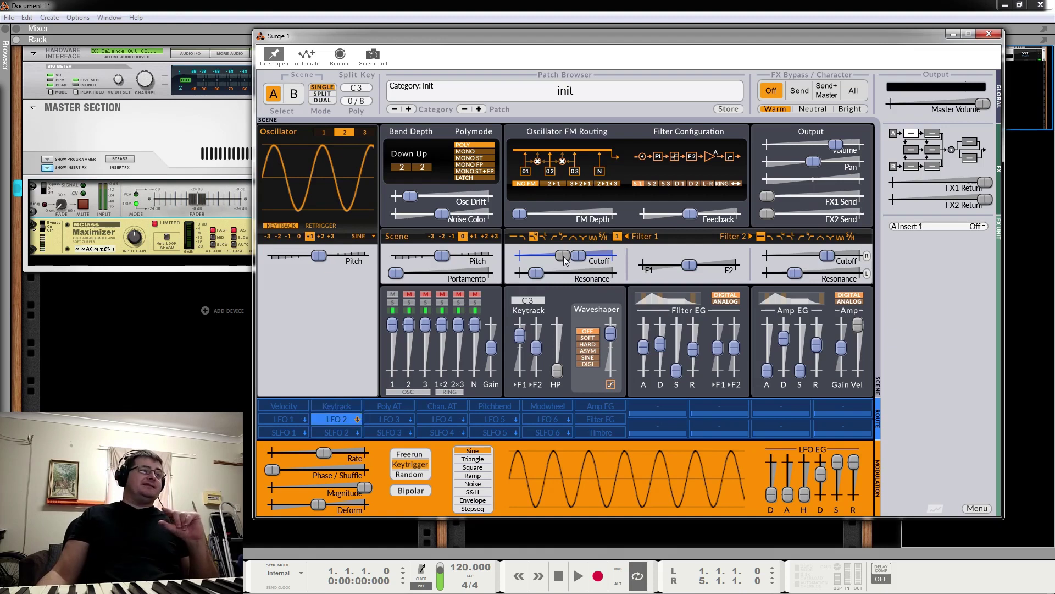
pyautogui.click(337, 420)
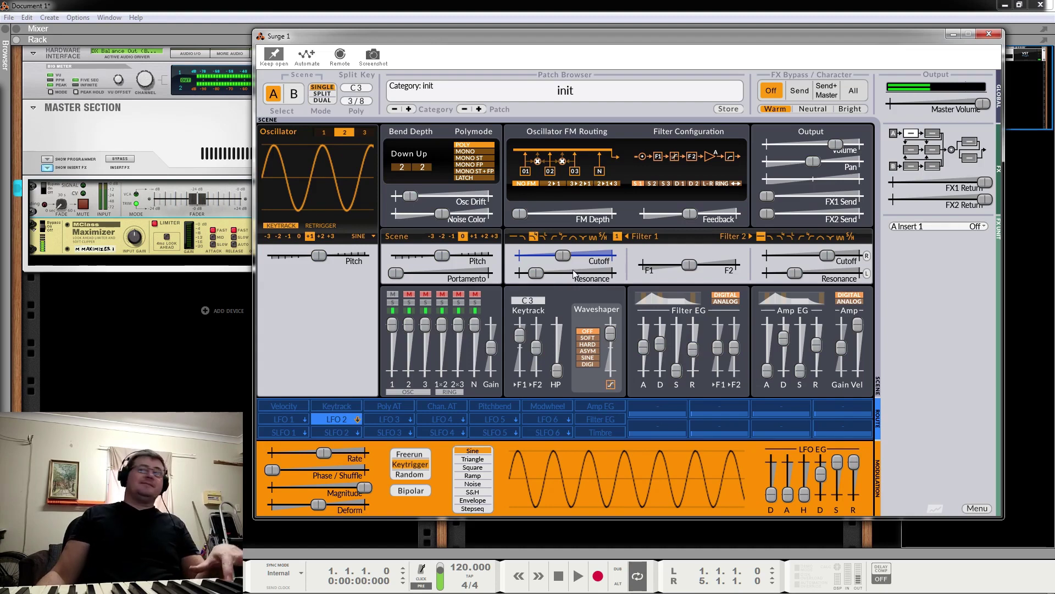
pyautogui.moveTo(576, 268)
pyautogui.mouseDown()
pyautogui.moveTo(596, 268)
pyautogui.moveTo(581, 268)
pyautogui.mouseUp()
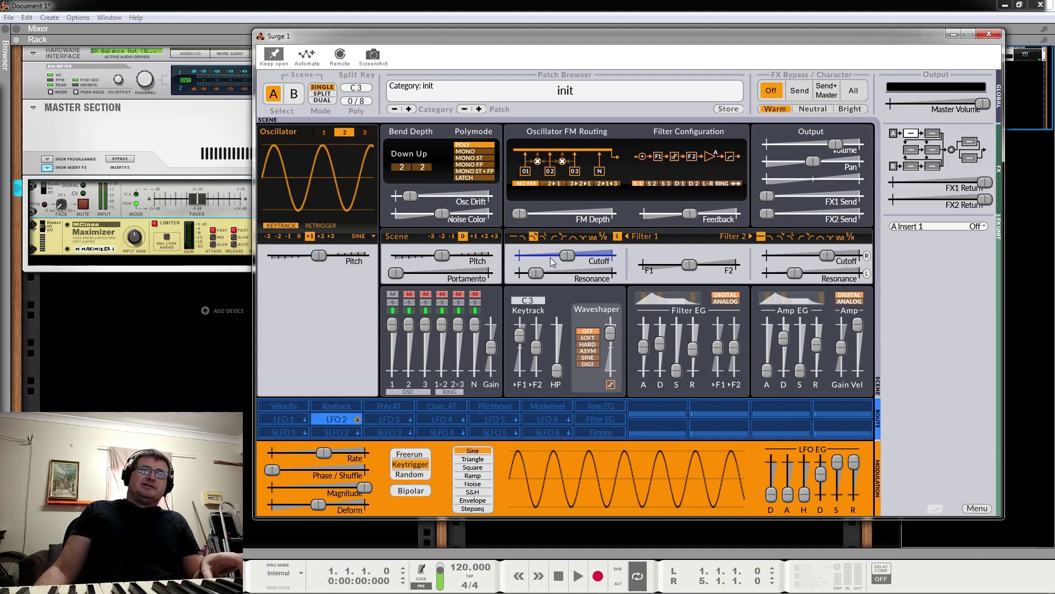
# Clear the LFO 2 modulation from Filter 1's cutoff, and assign LFO 2 to that cutoff again with a moderate positive depth.
pyautogui.rightClick(569, 255)
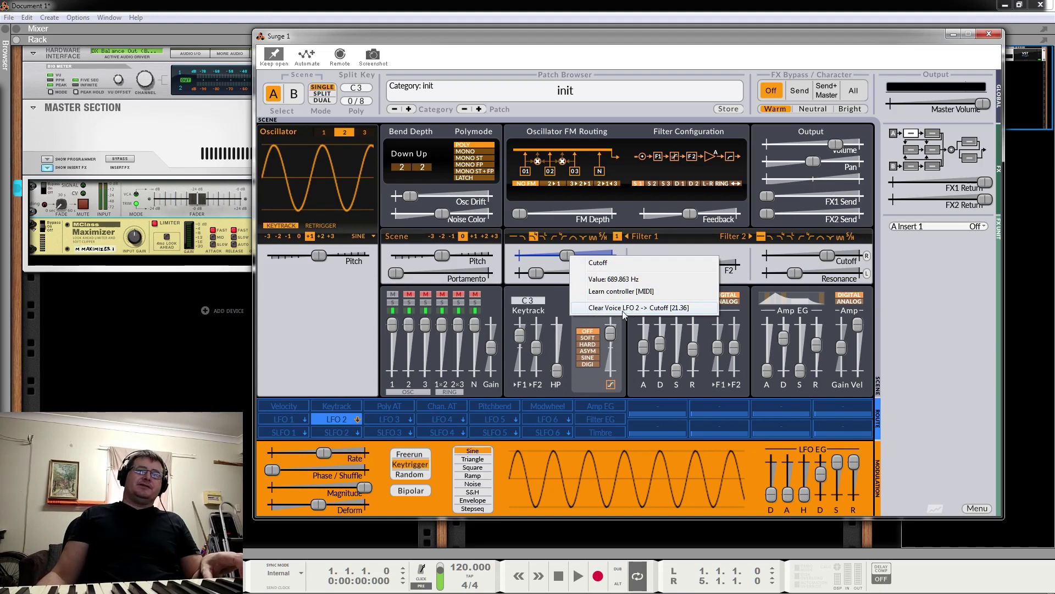
pyautogui.click(685, 309)
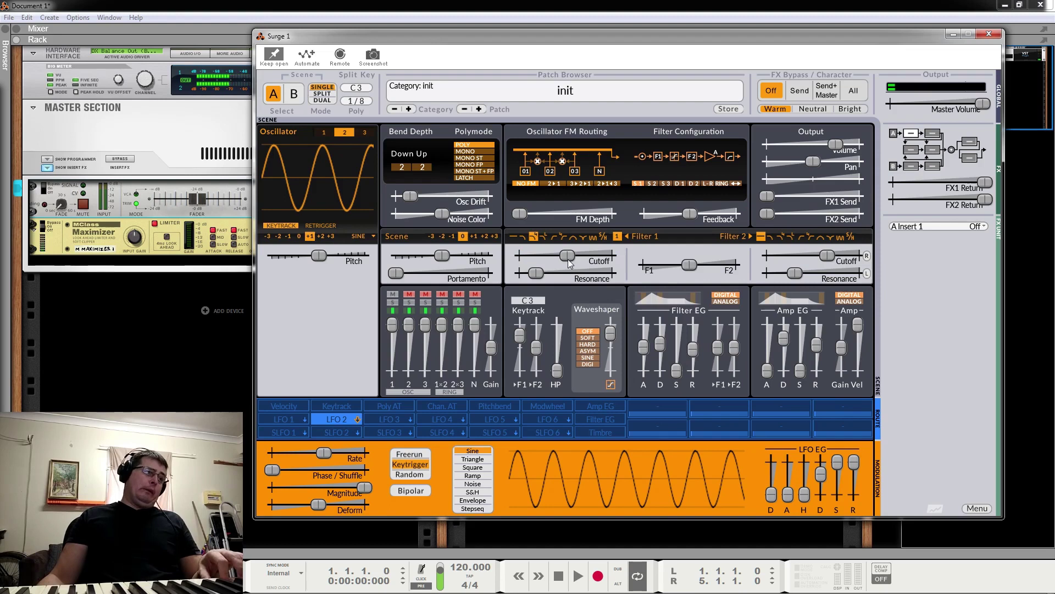
pyautogui.click(335, 419)
pyautogui.moveTo(567, 255)
pyautogui.mouseDown()
pyautogui.moveTo(584, 255)
pyautogui.moveTo(533, 255)
pyautogui.moveTo(612, 255)
pyautogui.moveTo(582, 255)
pyautogui.mouseUp()
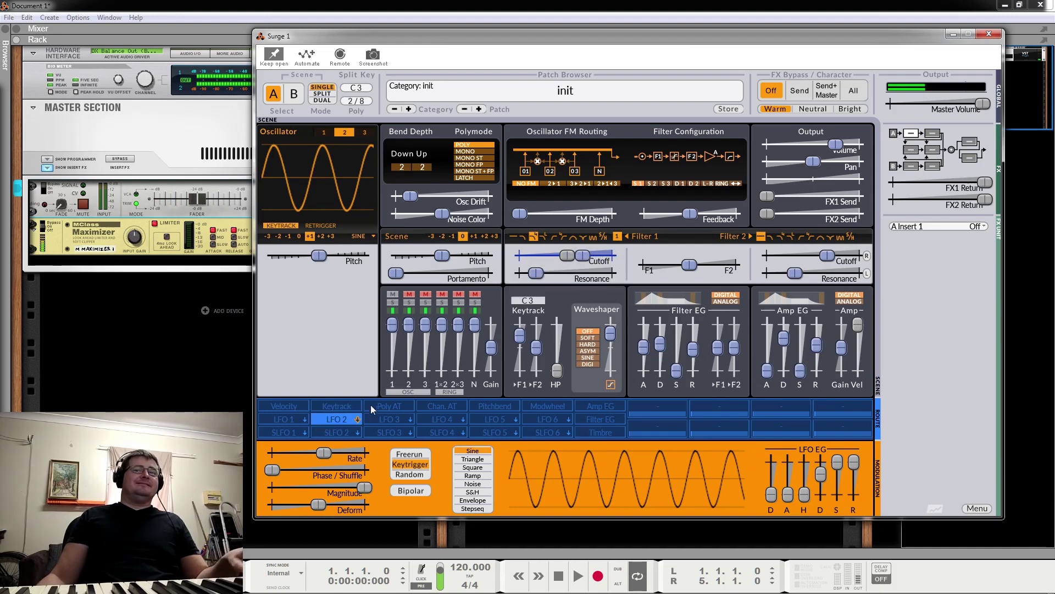
pyautogui.click(341, 421)
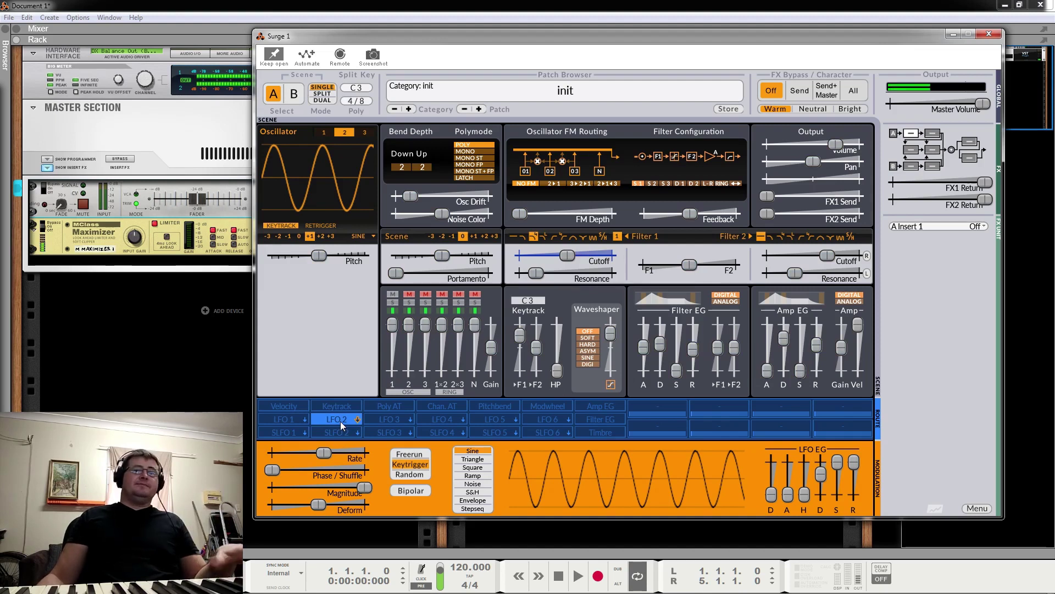
# Compare LFO 2's Freerun, Keytrigger and Random trigger modes, leaving Freerun selected.
pyautogui.click(287, 419)
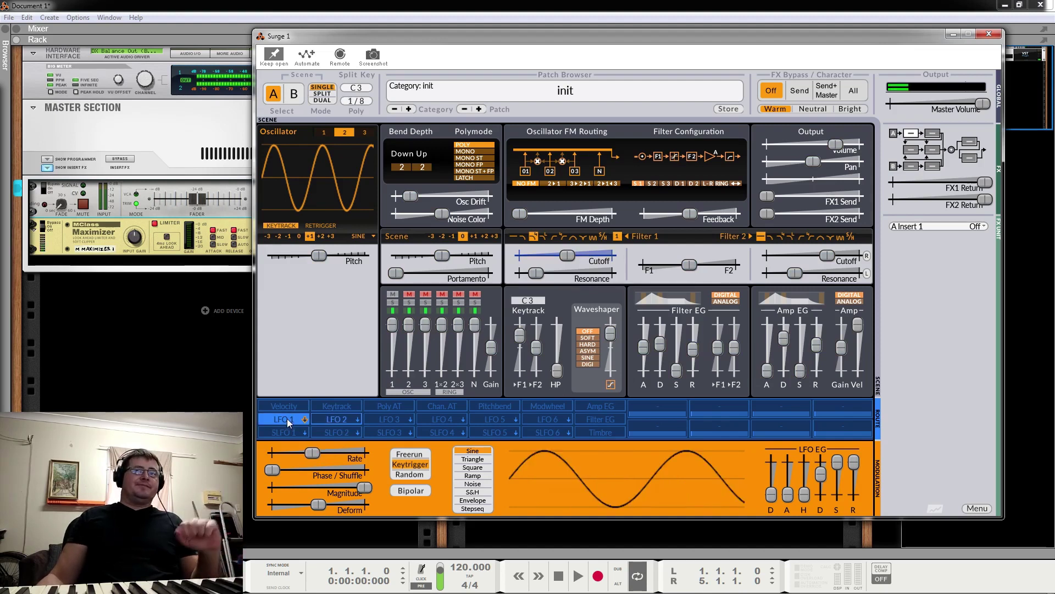
pyautogui.click(339, 419)
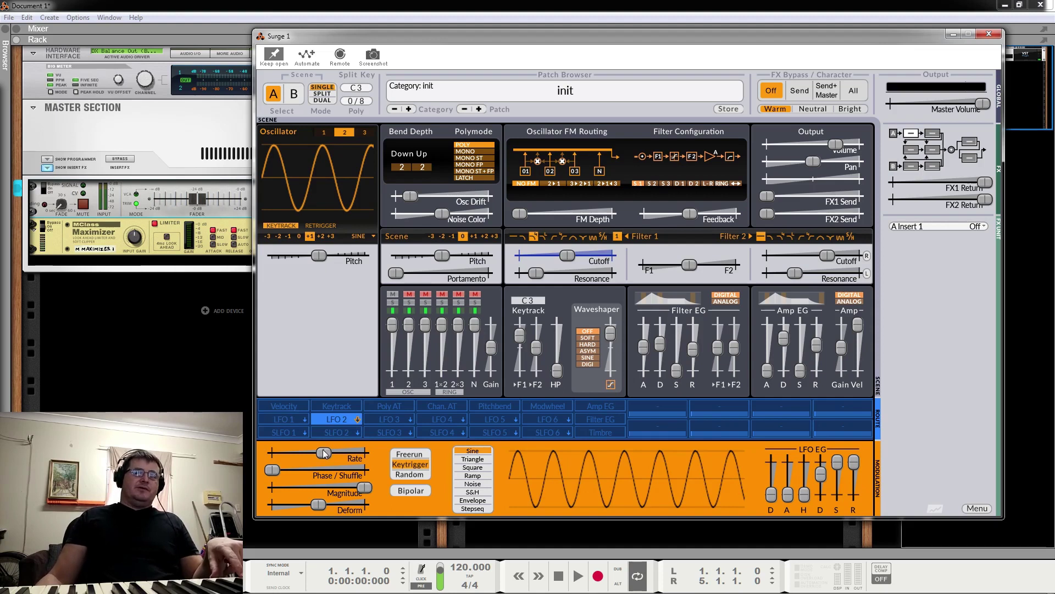
pyautogui.moveTo(364, 487)
pyautogui.mouseDown()
pyautogui.moveTo(317, 487)
pyautogui.moveTo(364, 487)
pyautogui.mouseUp()
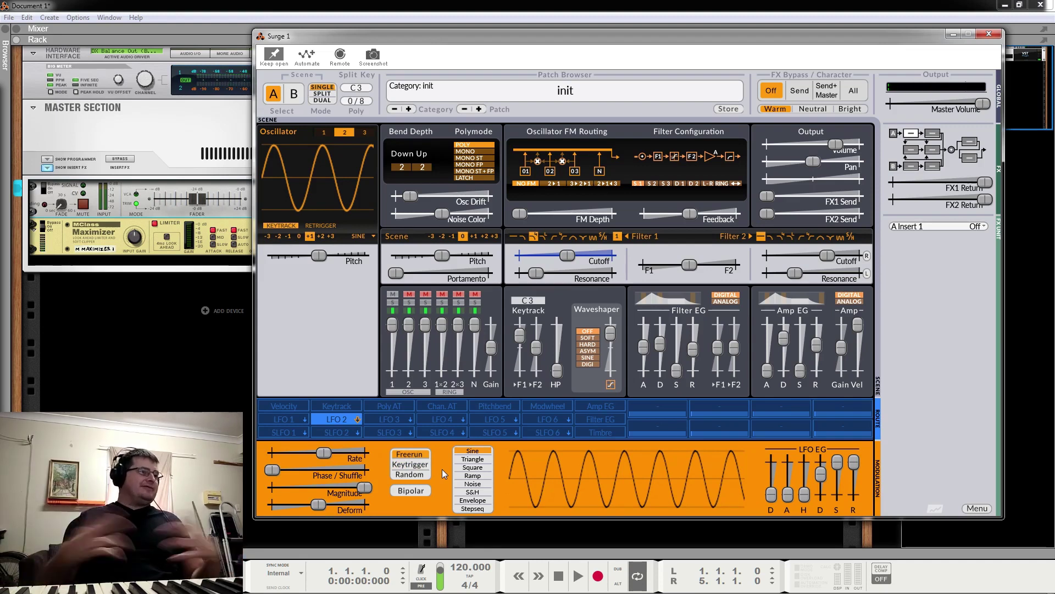
pyautogui.click(421, 465)
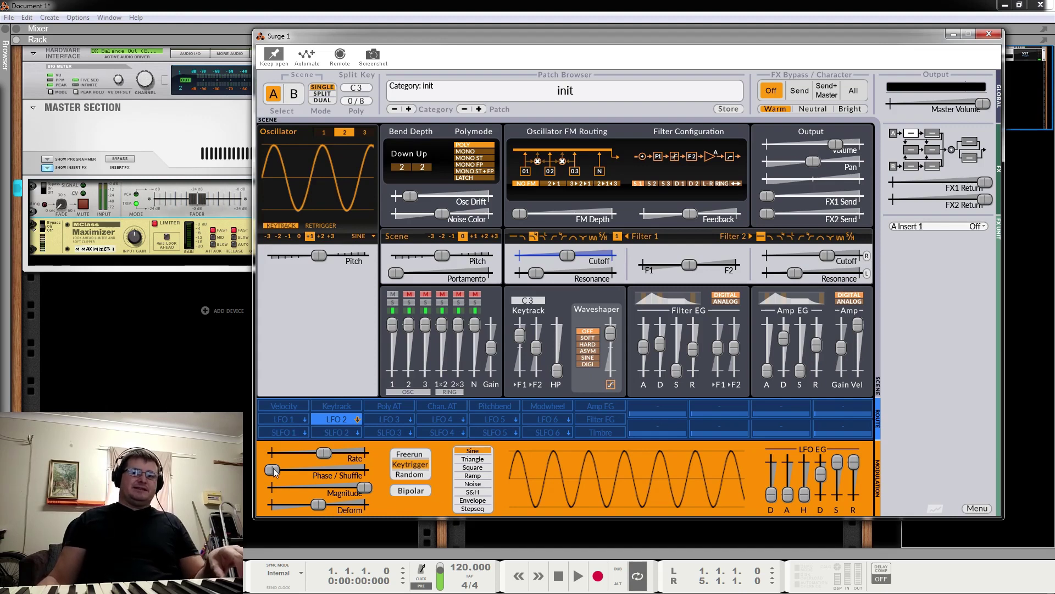
pyautogui.moveTo(273, 470)
pyautogui.mouseDown()
pyautogui.moveTo(294, 469)
pyautogui.moveTo(272, 470)
pyautogui.mouseUp()
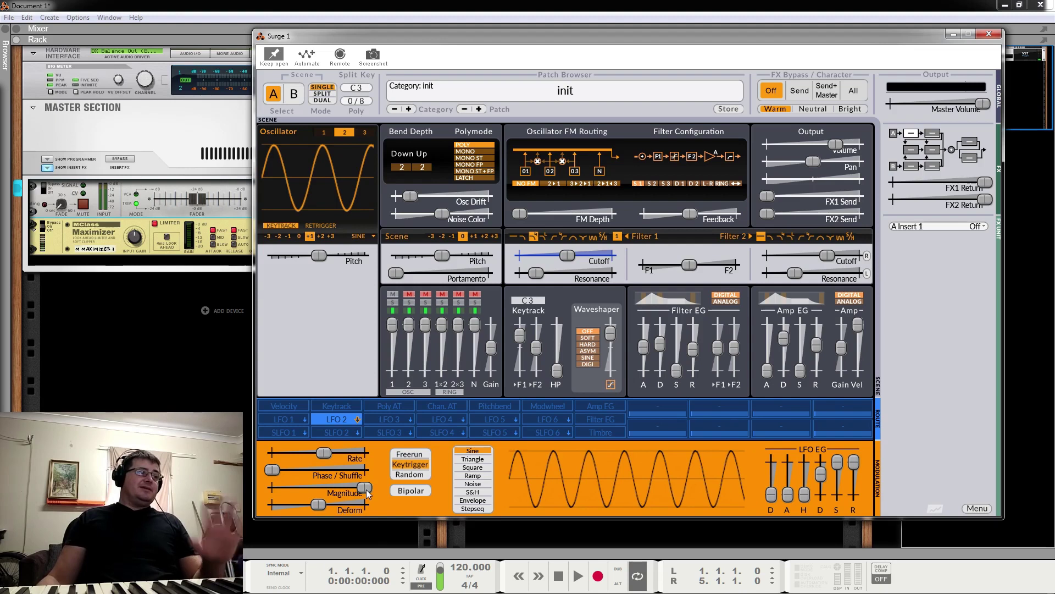
pyautogui.click(415, 478)
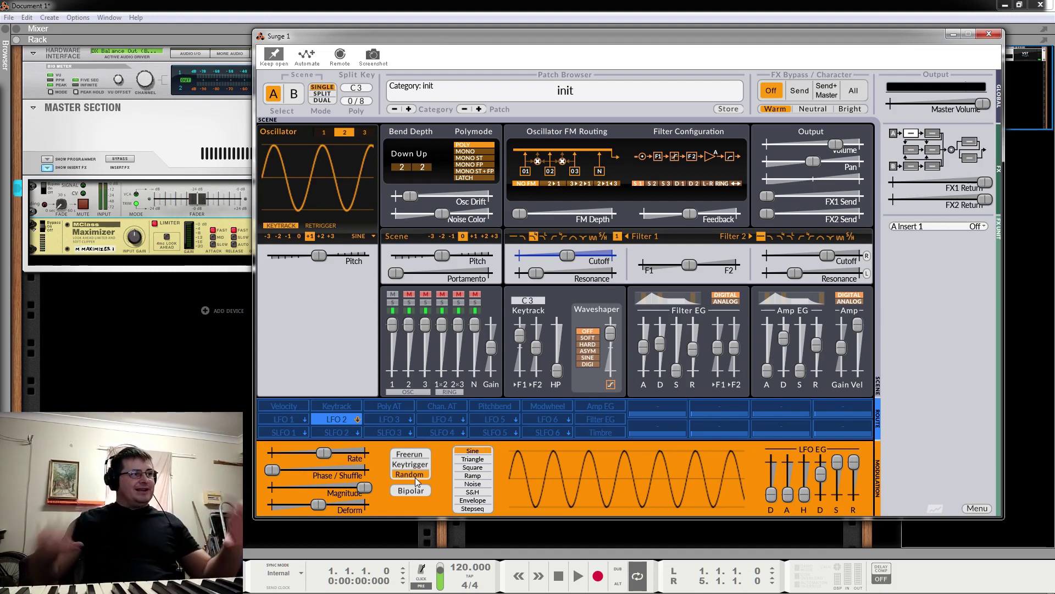
pyautogui.click(416, 454)
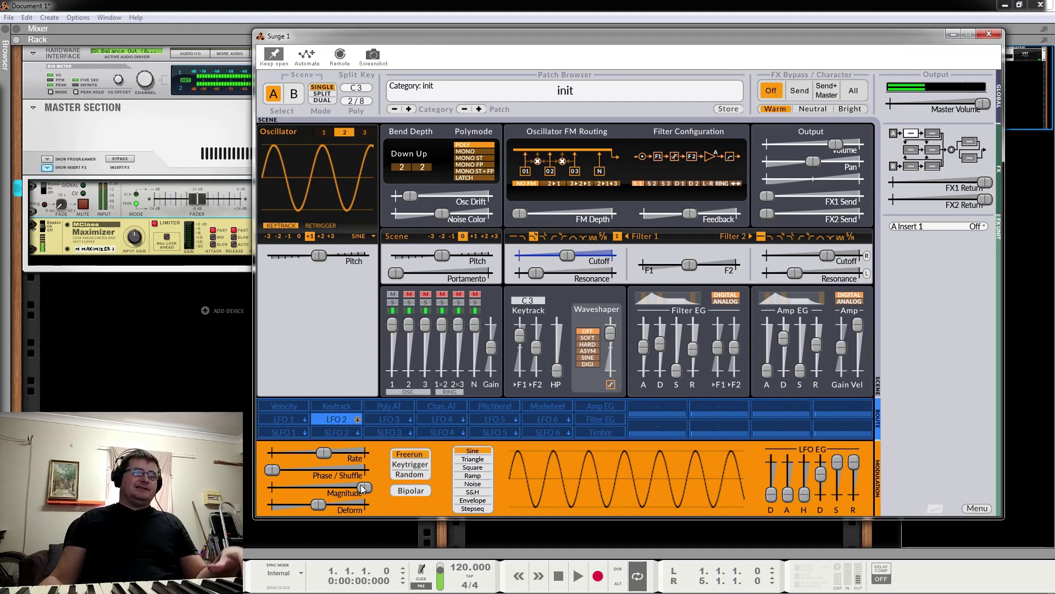
# Try LFO 2 with a lower magnitude and with minimum deform, returning magnitude to maximum and deform to its default.
pyautogui.moveTo(362, 486); pyautogui.dragTo(302, 487)
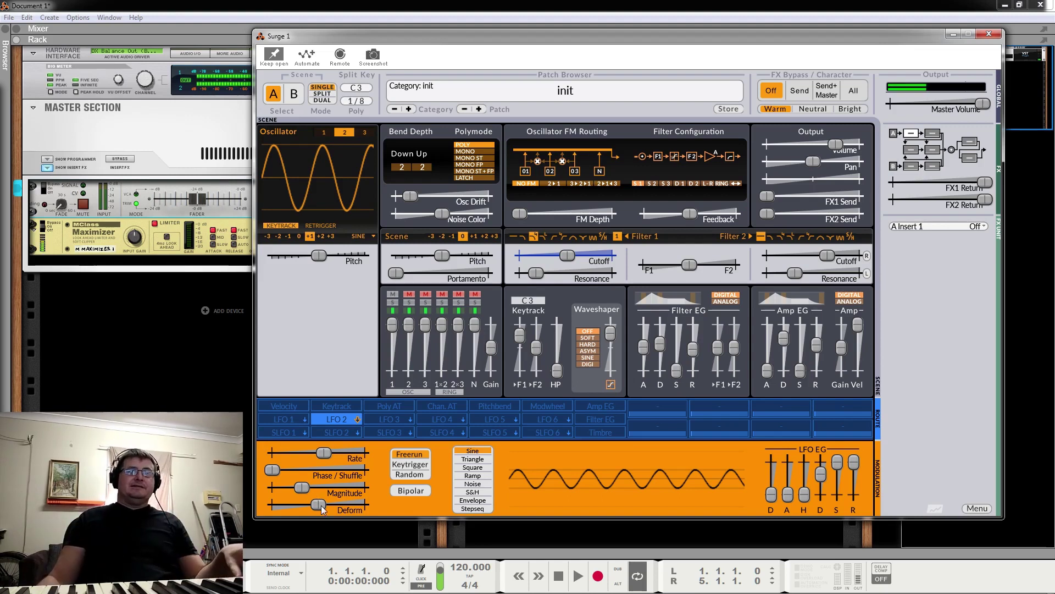
pyautogui.moveTo(304, 489); pyautogui.dragTo(364, 488)
pyautogui.moveTo(296, 504); pyautogui.dragTo(269, 504)
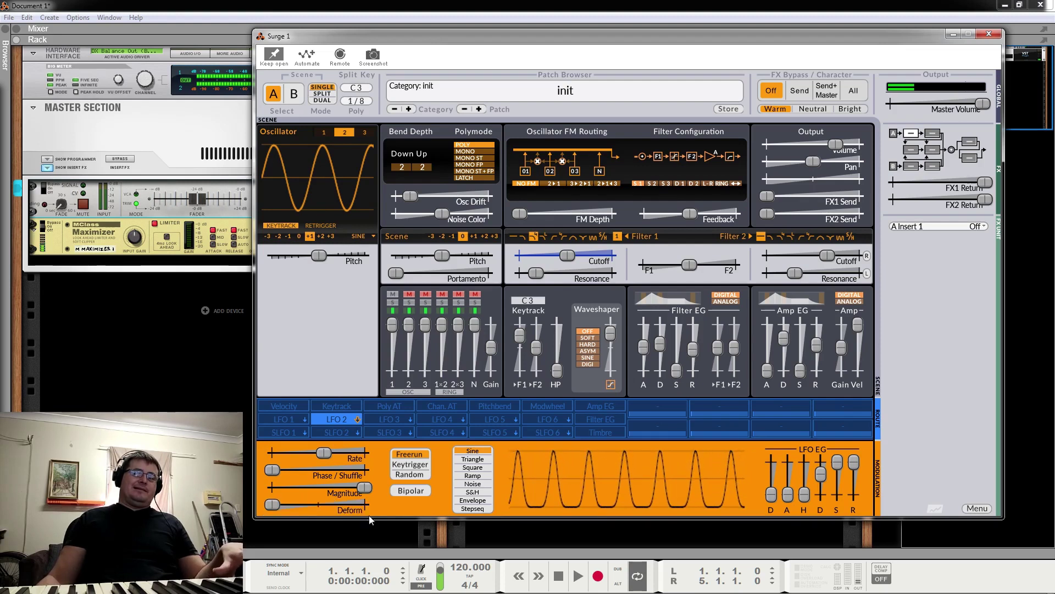
pyautogui.doubleClick(292, 505)
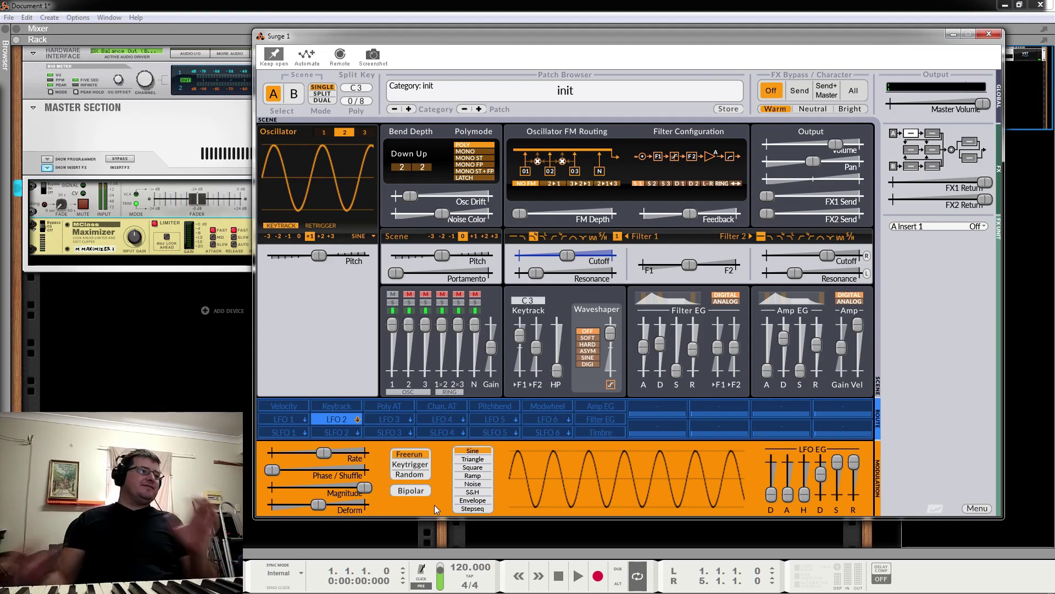
# Audition LFO 2's Triangle and Square shapes, and set it to Ramp with the Keytrigger mode.
pyautogui.click(479, 460)
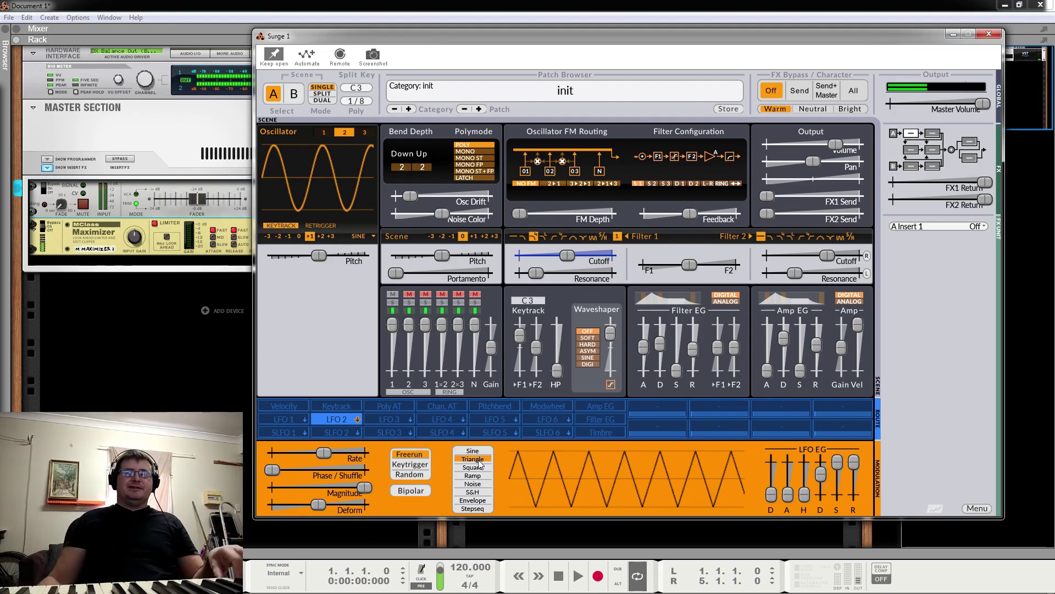
pyautogui.click(478, 468)
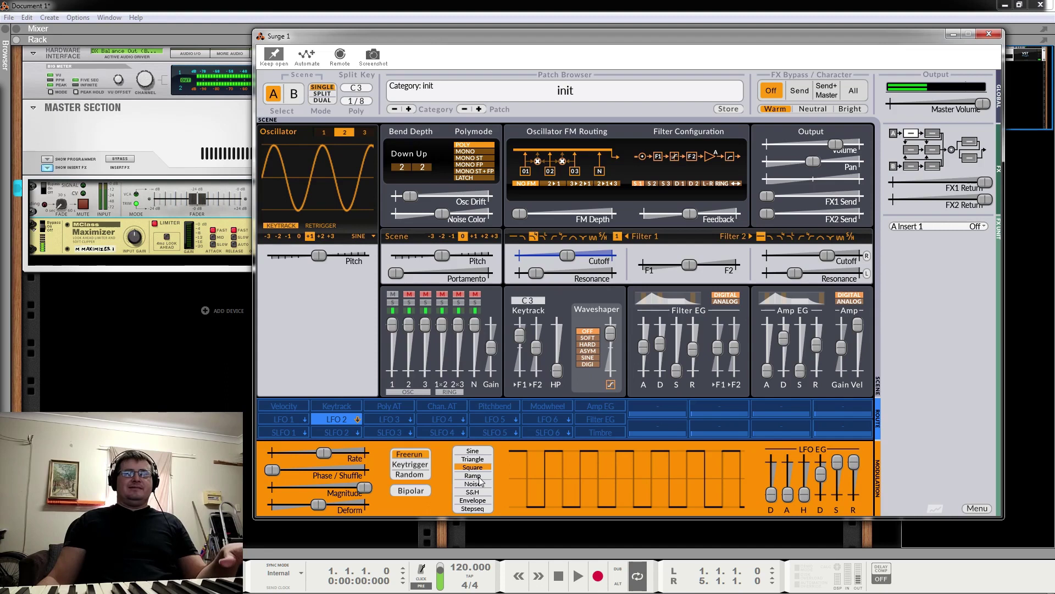
pyautogui.click(416, 465)
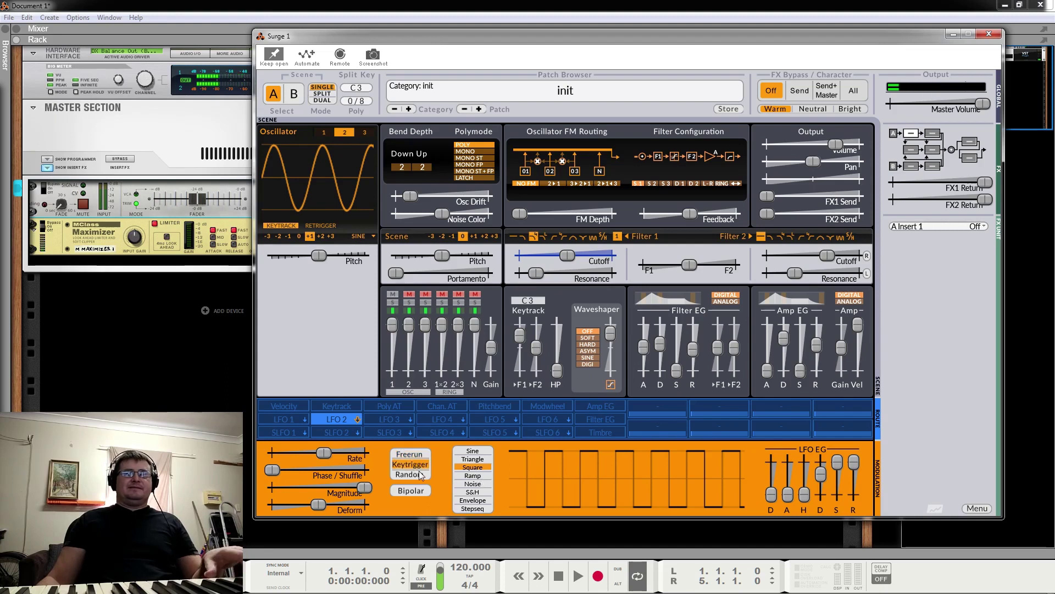
pyautogui.click(475, 476)
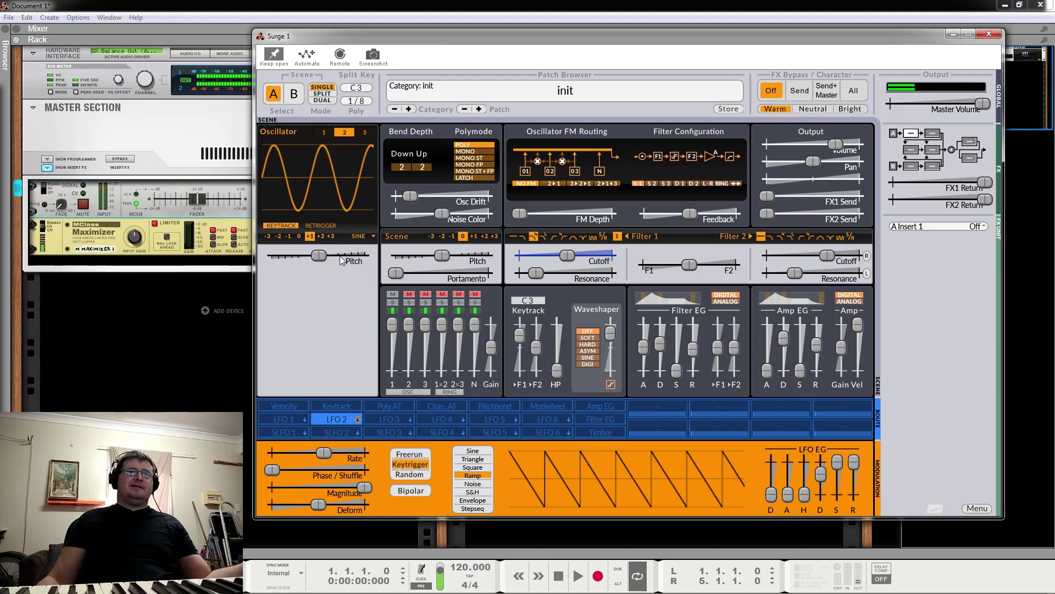
# Bring up oscillator 1 and try its octave at -1, returning it to 0.
pyautogui.click(323, 132)
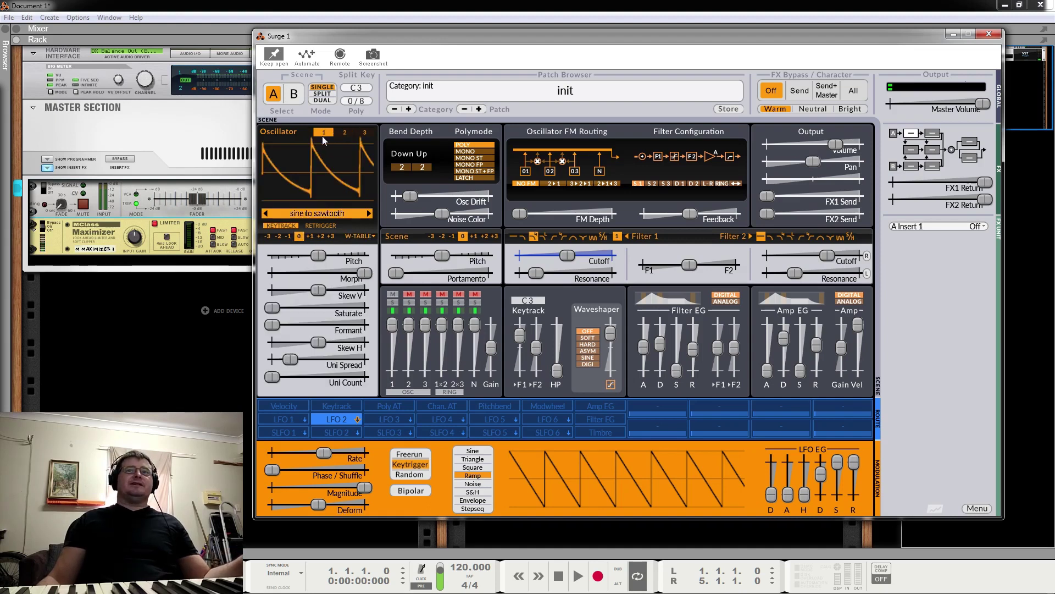
pyautogui.click(288, 237)
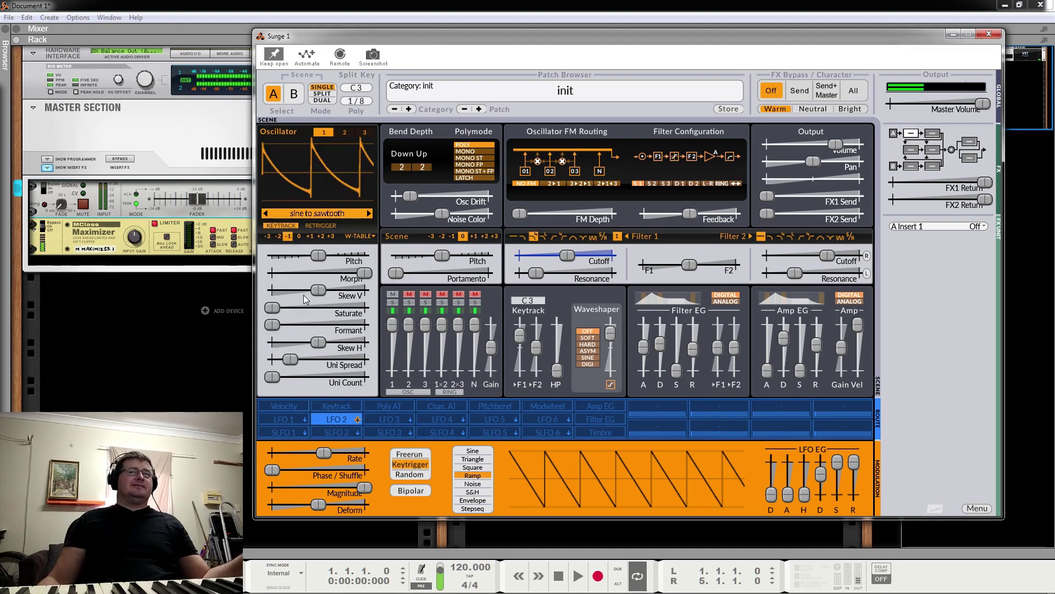
pyautogui.click(299, 236)
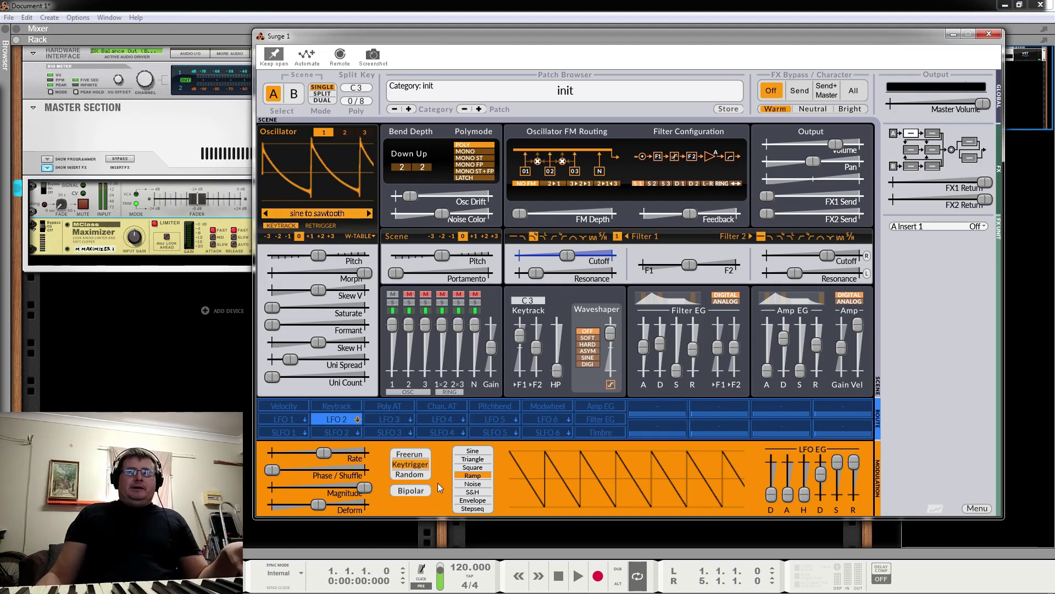
# Audition LFO 2's Noise and S&H shapes at a faster rate, with Filter 1's resonance raised close to maximum.
pyautogui.click(472, 484)
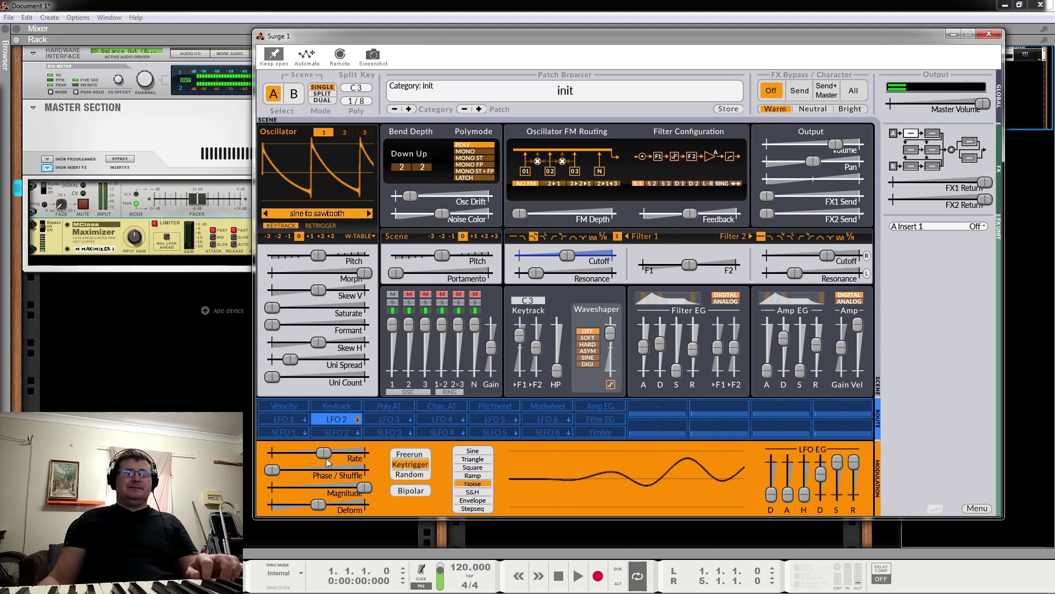
pyautogui.moveTo(324, 452)
pyautogui.mouseDown()
pyautogui.moveTo(349, 452)
pyautogui.moveTo(332, 452)
pyautogui.mouseUp()
pyautogui.click(470, 491)
pyautogui.moveTo(533, 273); pyautogui.dragTo(606, 274)
pyautogui.moveTo(331, 452); pyautogui.dragTo(337, 452)
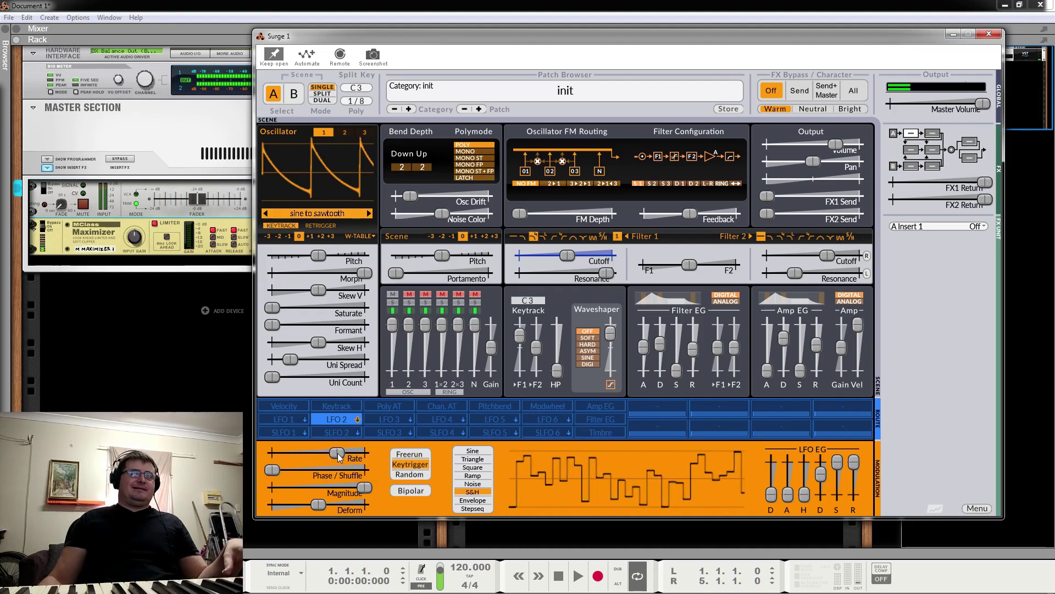
pyautogui.click(477, 484)
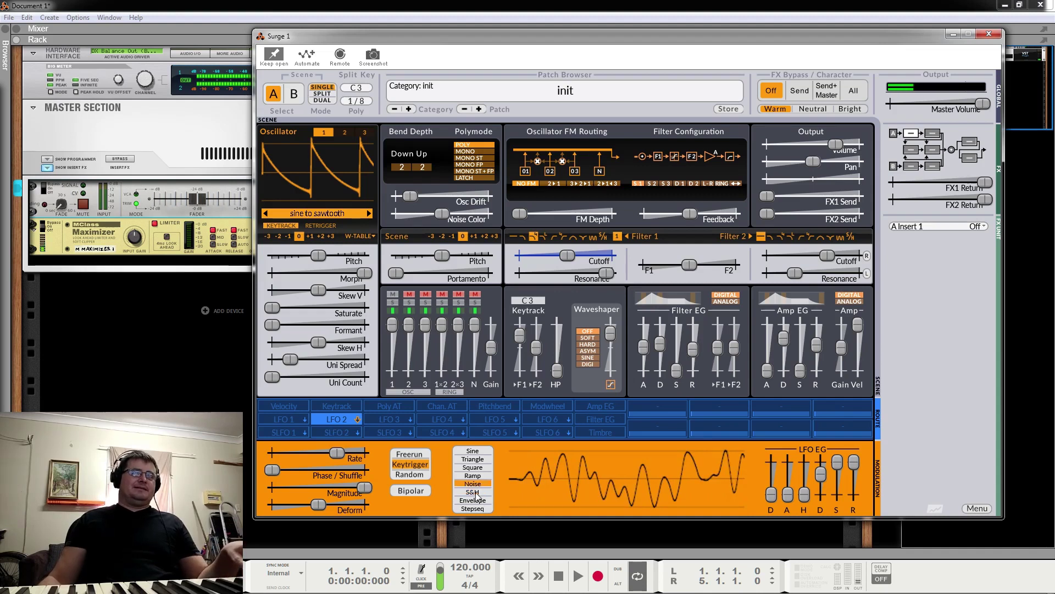
pyautogui.click(476, 493)
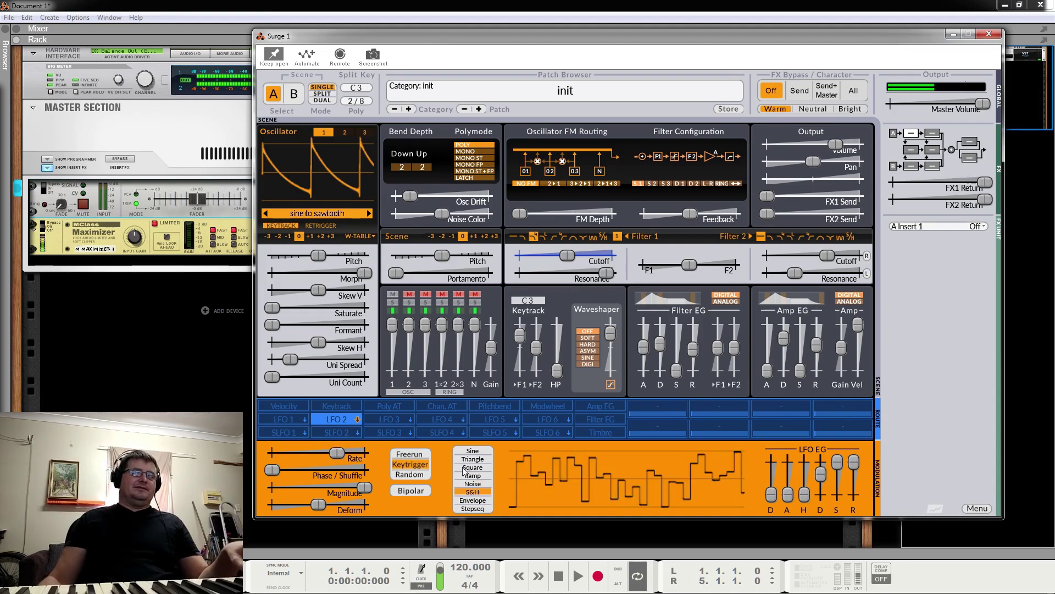
# Slow LFO 2's rate while comparing its Envelope and Sine shapes, leaving Envelope selected.
pyautogui.click(474, 500)
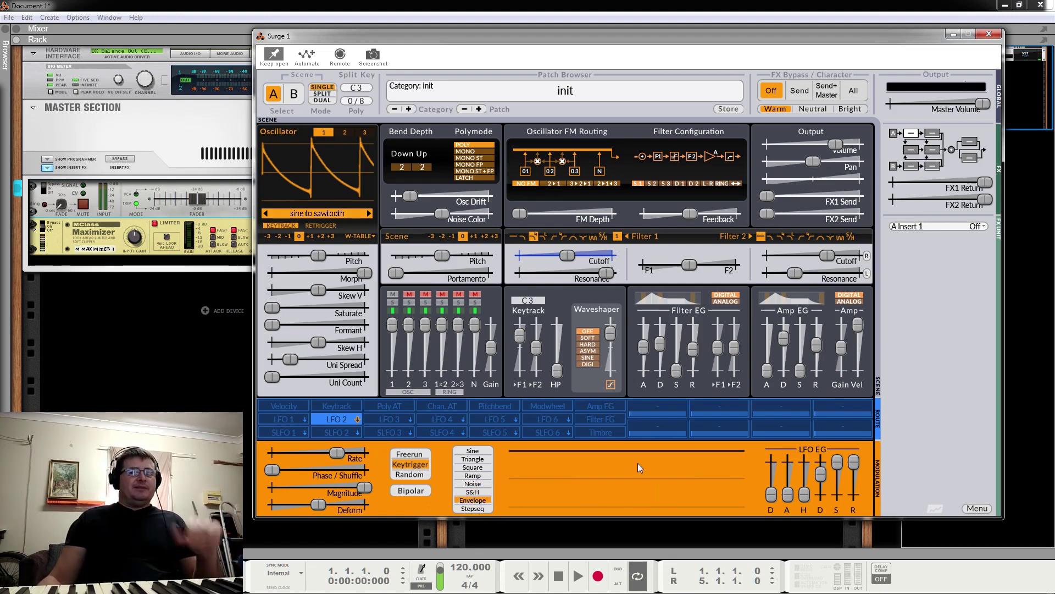
pyautogui.moveTo(337, 454); pyautogui.dragTo(325, 454)
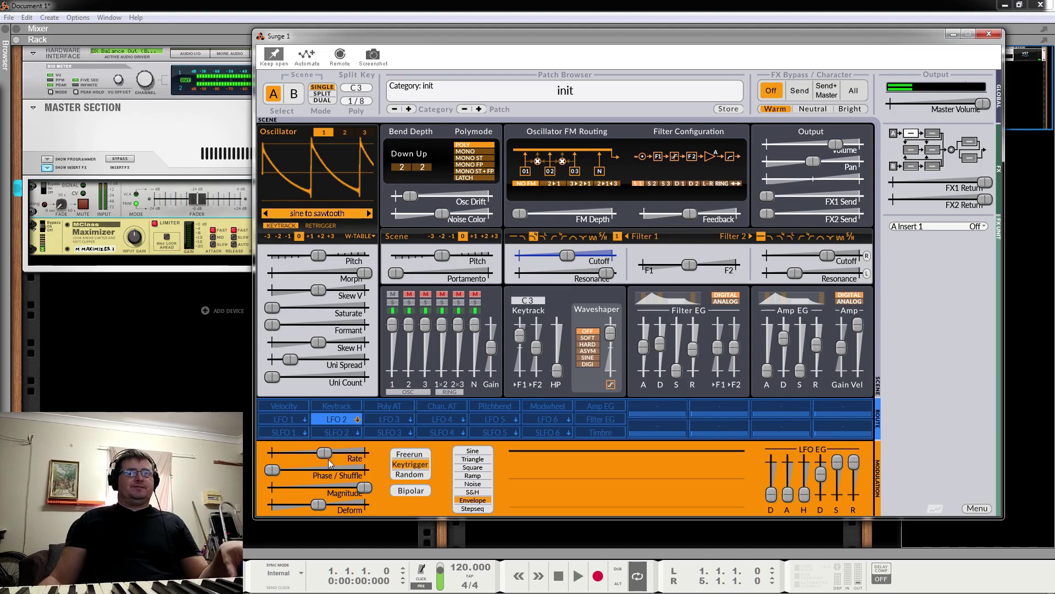
pyautogui.click(465, 451)
pyautogui.moveTo(325, 455); pyautogui.dragTo(322, 454)
pyautogui.click(472, 501)
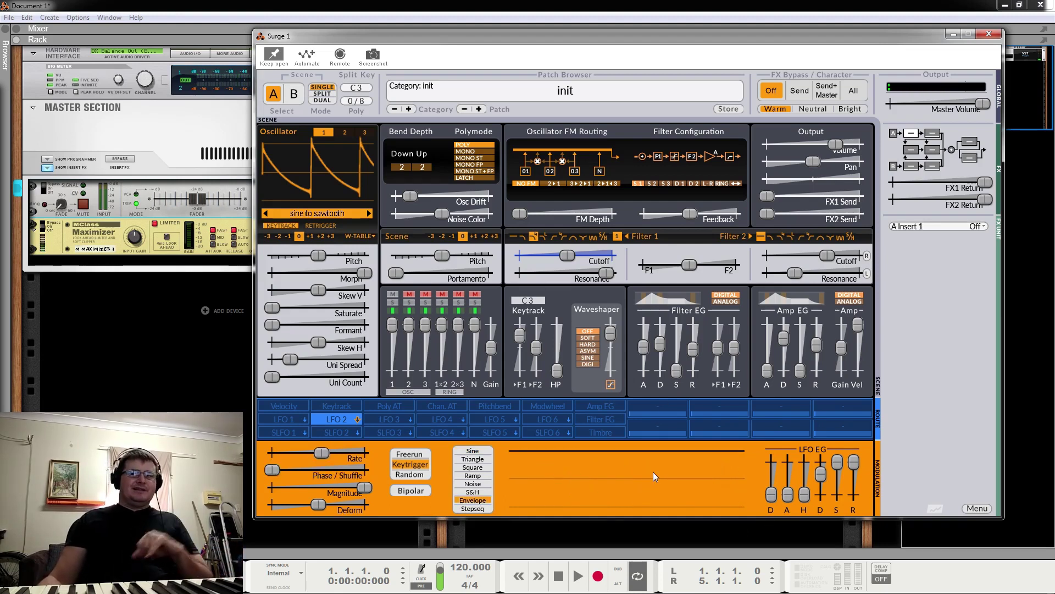
# Shape the LFO EG with minimum sustain, a raised delay and hold, and a short decay, trying a slower attack before returning it to minimum.
pyautogui.moveTo(836, 463); pyautogui.dragTo(837, 493)
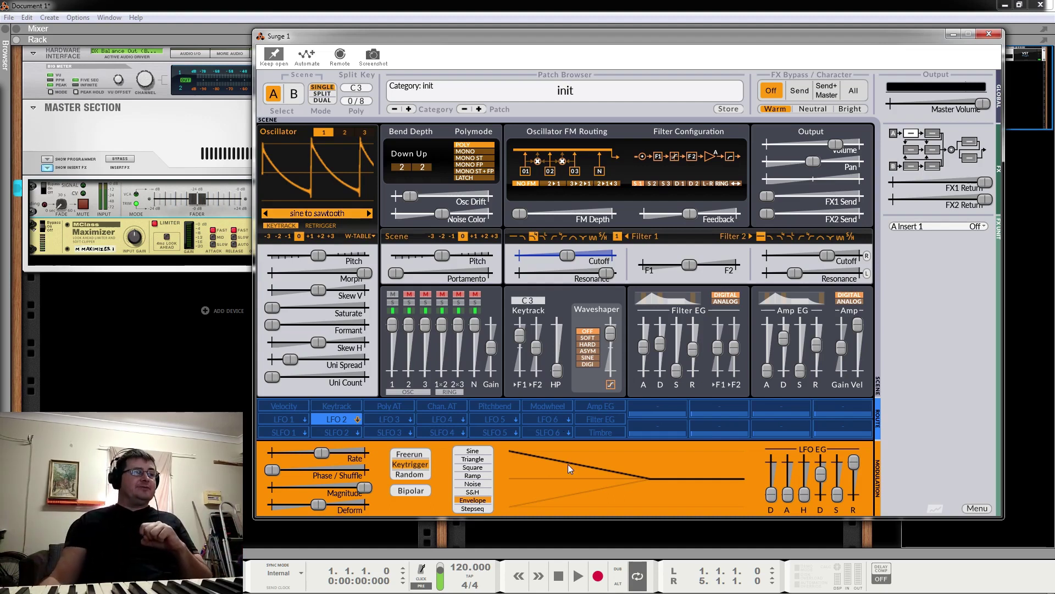
pyautogui.moveTo(788, 494); pyautogui.dragTo(771, 476)
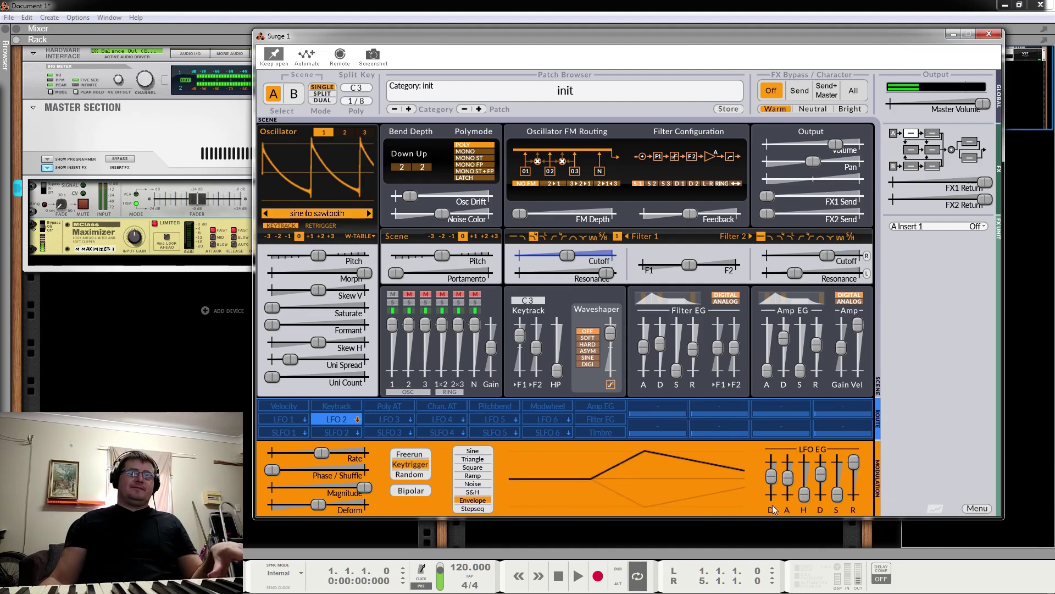
pyautogui.moveTo(788, 477); pyautogui.dragTo(788, 494)
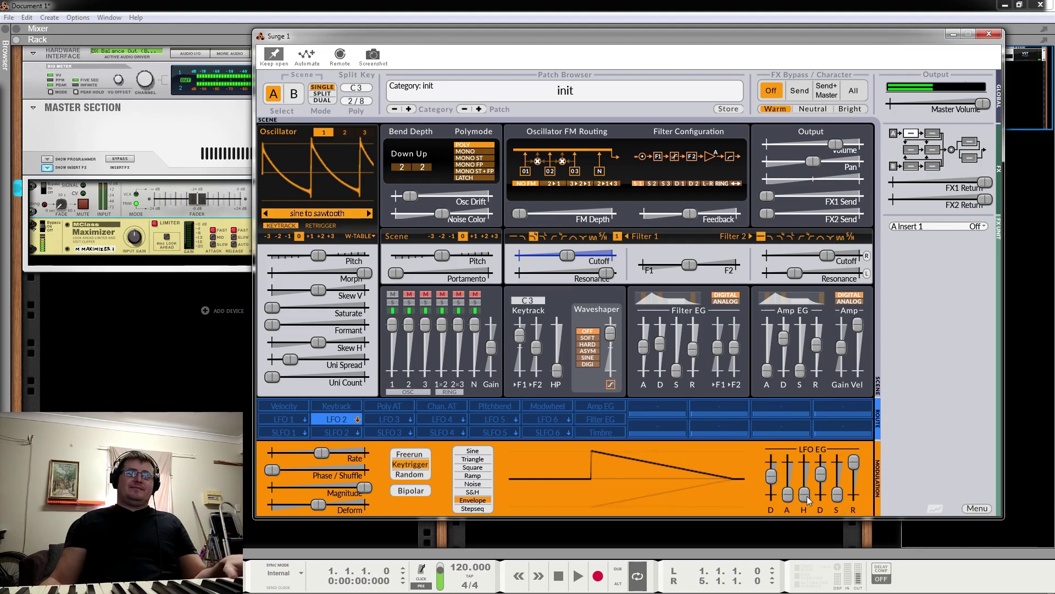
pyautogui.moveTo(807, 496)
pyautogui.mouseDown()
pyautogui.moveTo(807, 478)
pyautogui.moveTo(821, 488)
pyautogui.mouseUp()
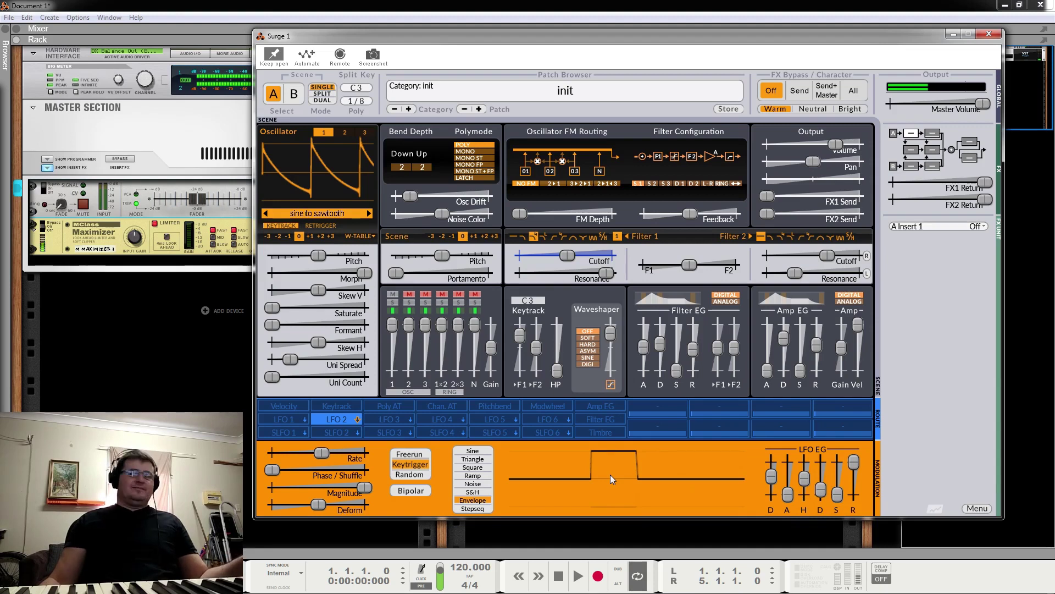
# Try the LFO EG's delay tempo-synced at 2/16th, and reshape the envelope with minimum delay and hold, moderate attack and decay, and a shorter release.
pyautogui.rightClick(773, 477)
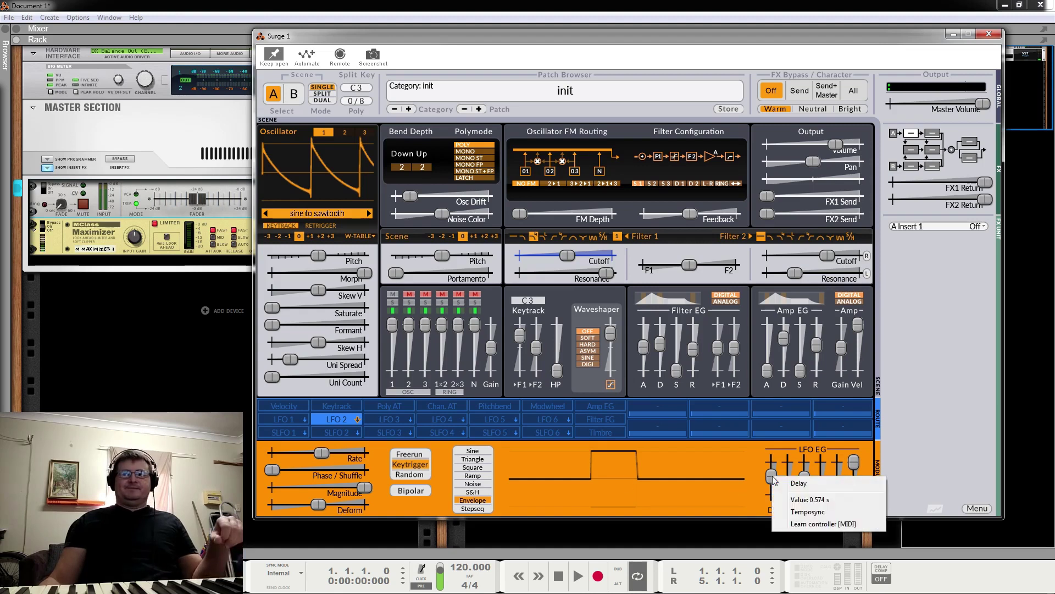
pyautogui.click(798, 515)
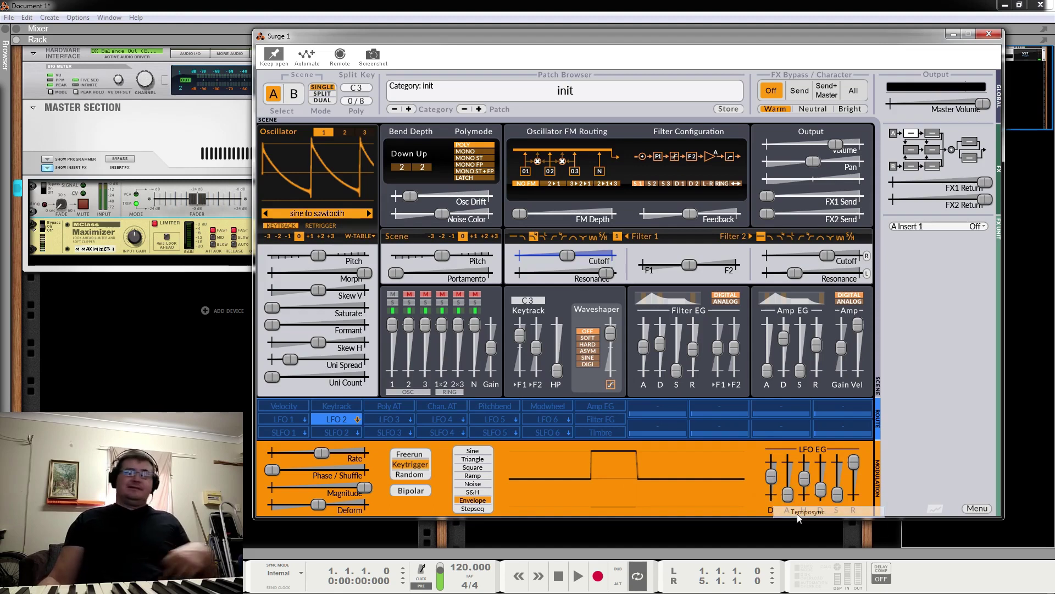
pyautogui.moveTo(772, 480)
pyautogui.mouseDown()
pyautogui.moveTo(773, 488)
pyautogui.moveTo(774, 477)
pyautogui.mouseUp()
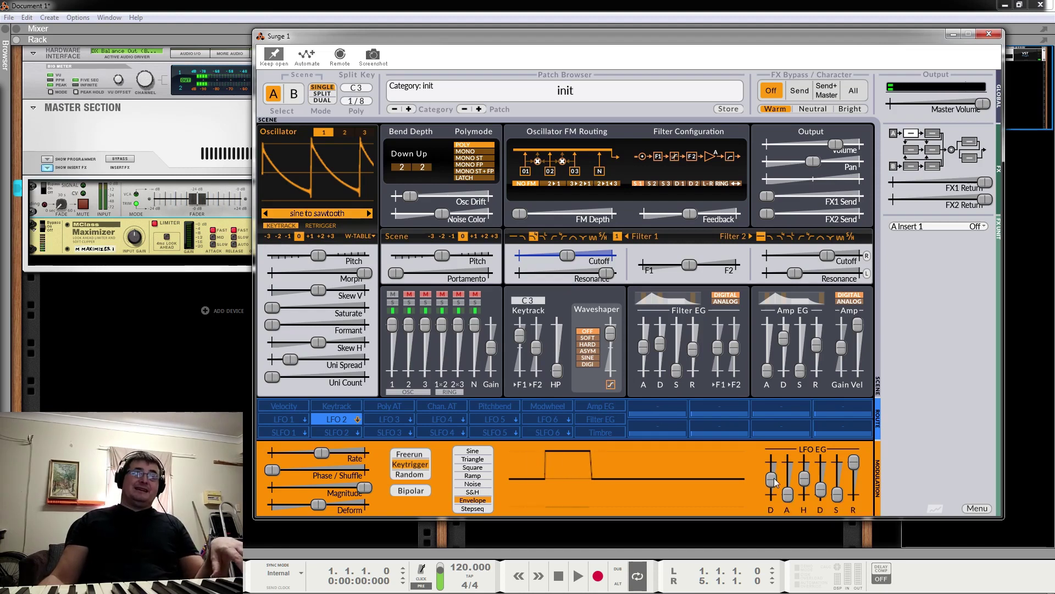
pyautogui.rightClick(774, 477)
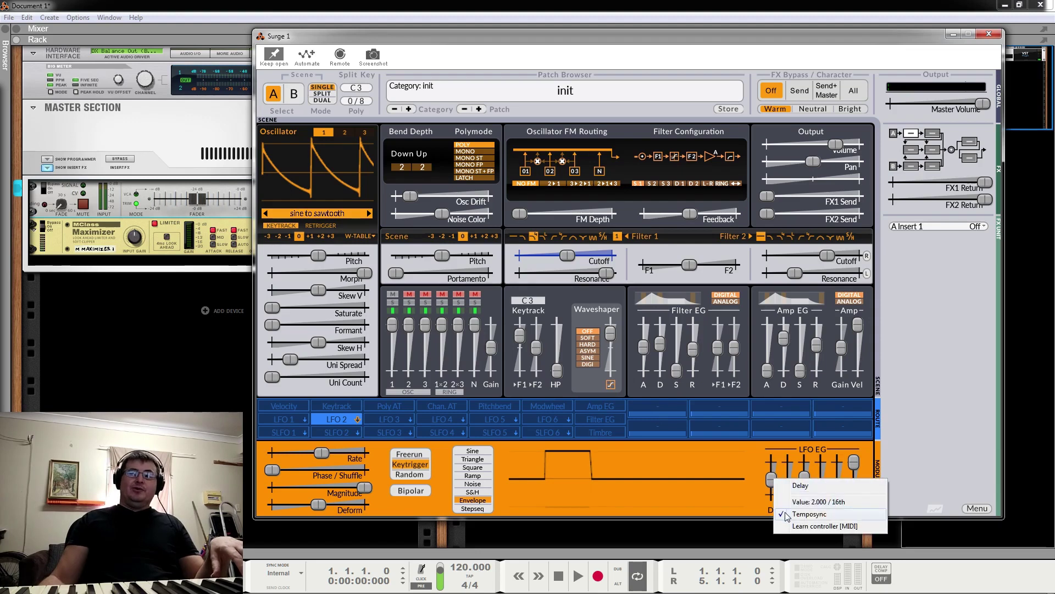
pyautogui.click(777, 498)
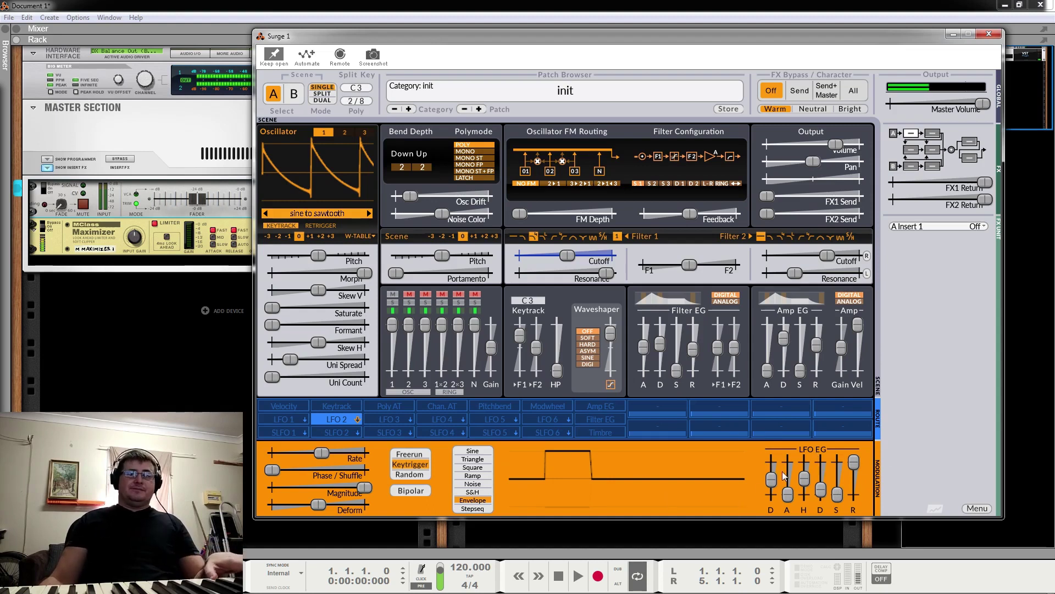
pyautogui.moveTo(775, 487); pyautogui.dragTo(858, 491)
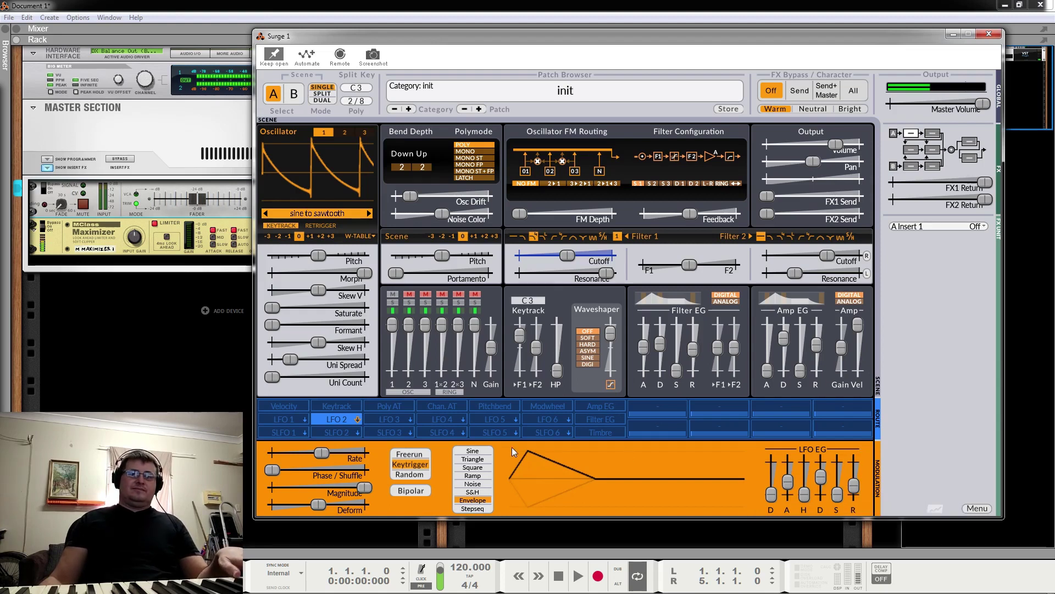
# Switch LFO 2 to Stepseq, draw a varied pattern across all the steps, and raise the LFO EG's sustain to maximum.
pyautogui.click(476, 508)
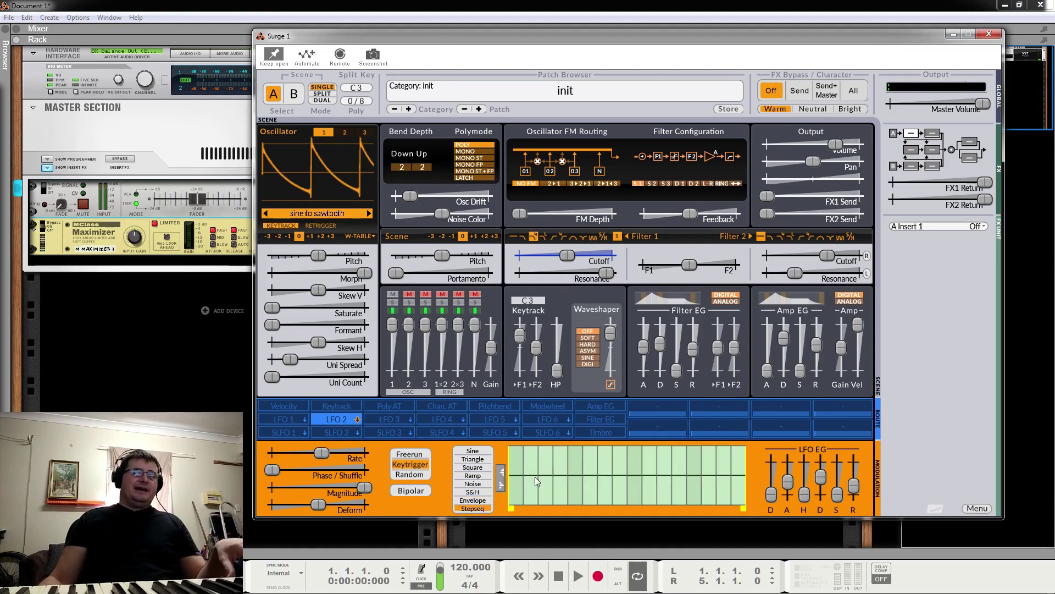
pyautogui.moveTo(516, 485)
pyautogui.mouseDown()
pyautogui.moveTo(548, 461)
pyautogui.moveTo(680, 475)
pyautogui.moveTo(726, 488)
pyautogui.mouseUp()
pyautogui.click(738, 462)
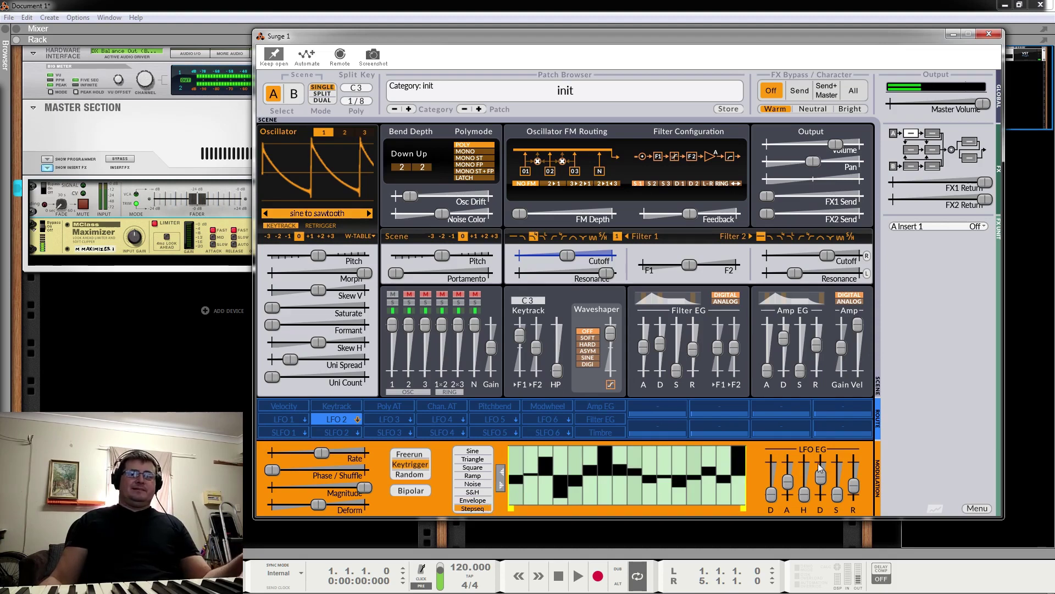
pyautogui.moveTo(845, 487); pyautogui.dragTo(839, 461)
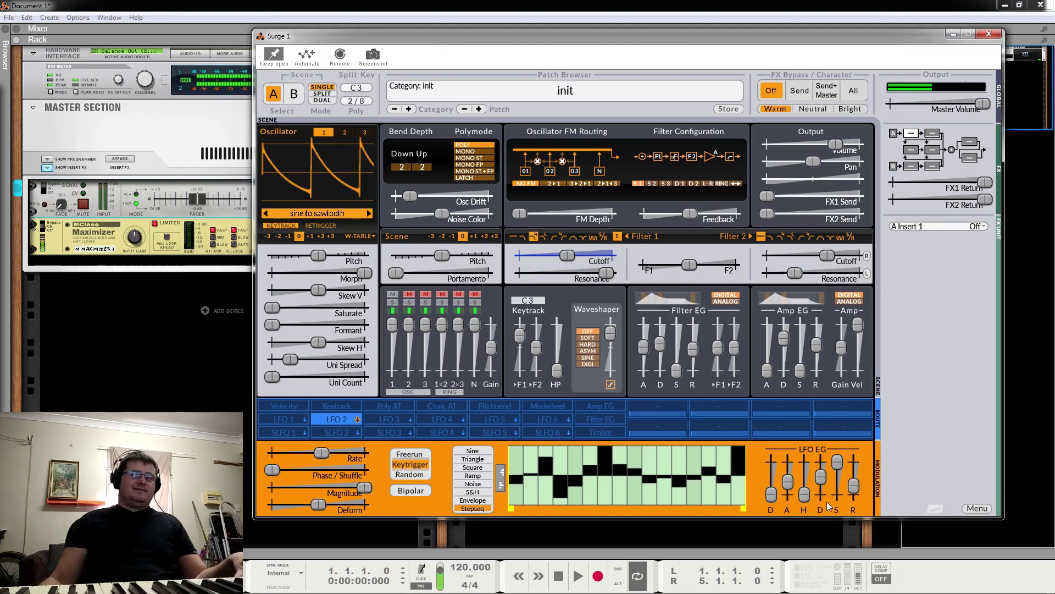
# Try looping only the first two steps of LFO 2's sequence, and restore the full 16-step loop.
pyautogui.moveTo(744, 508); pyautogui.dragTo(542, 526)
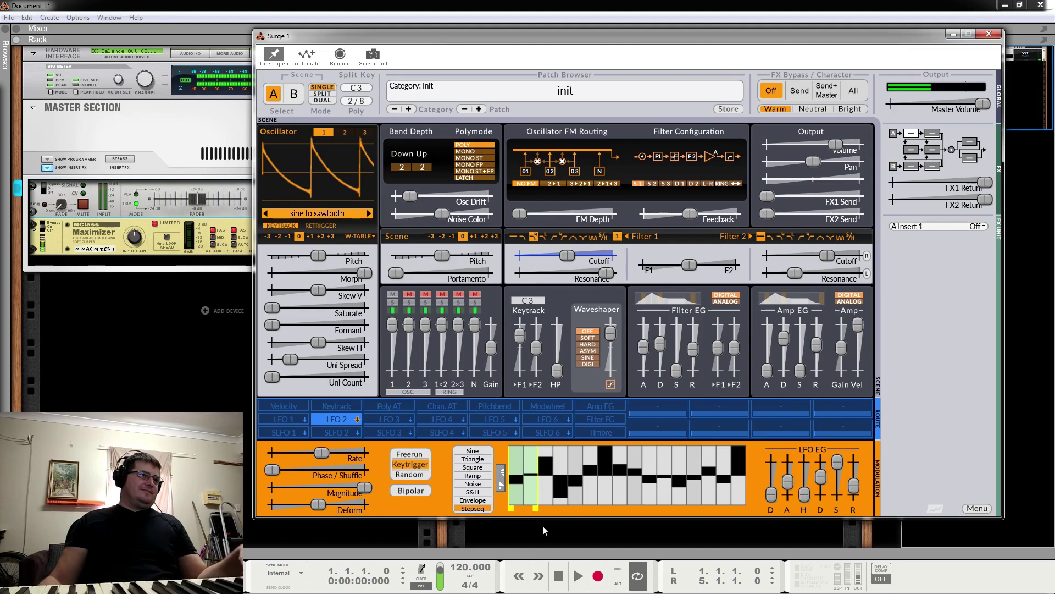
pyautogui.moveTo(542, 525); pyautogui.dragTo(745, 525)
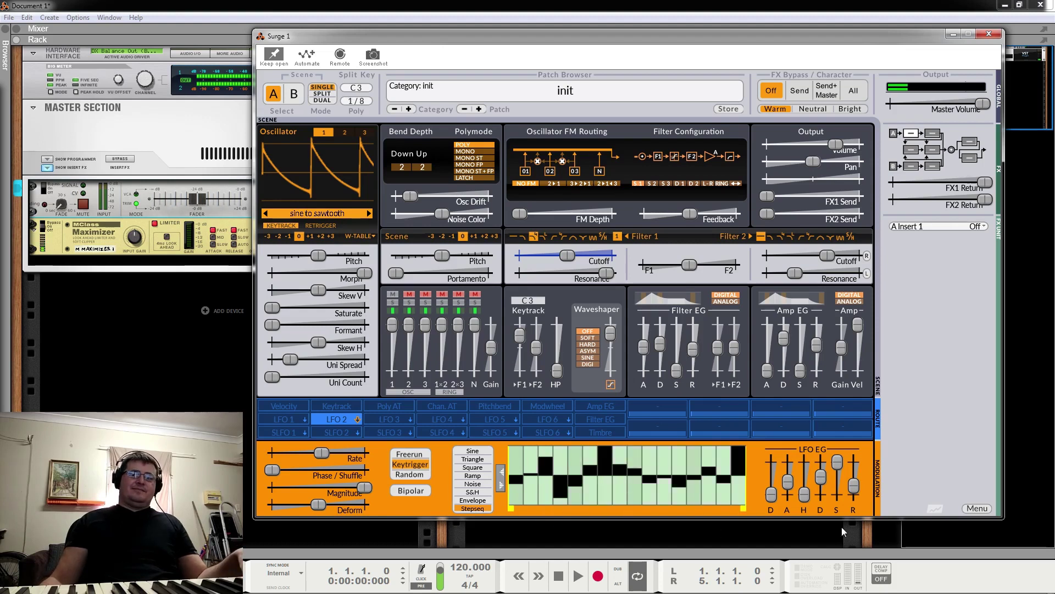
# Lower Filter 1's resonance to just under halfway and redraw LFO 2's step pattern with several deep negative steps.
pyautogui.moveTo(611, 280); pyautogui.dragTo(556, 277)
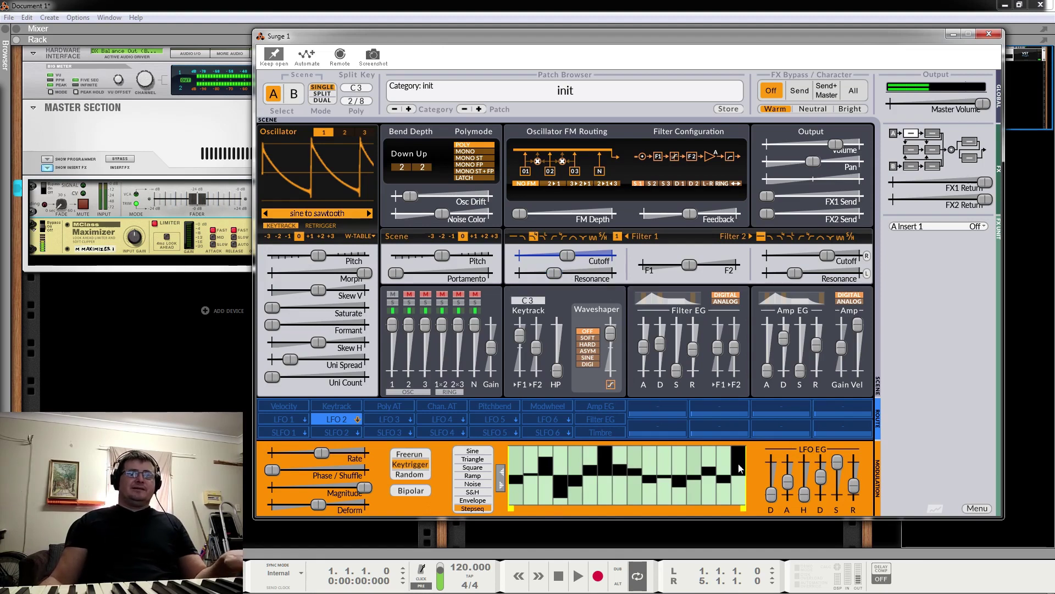
pyautogui.moveTo(525, 492)
pyautogui.mouseDown()
pyautogui.moveTo(540, 512)
pyautogui.moveTo(572, 462)
pyautogui.moveTo(592, 484)
pyautogui.moveTo(663, 513)
pyautogui.moveTo(731, 491)
pyautogui.mouseUp()
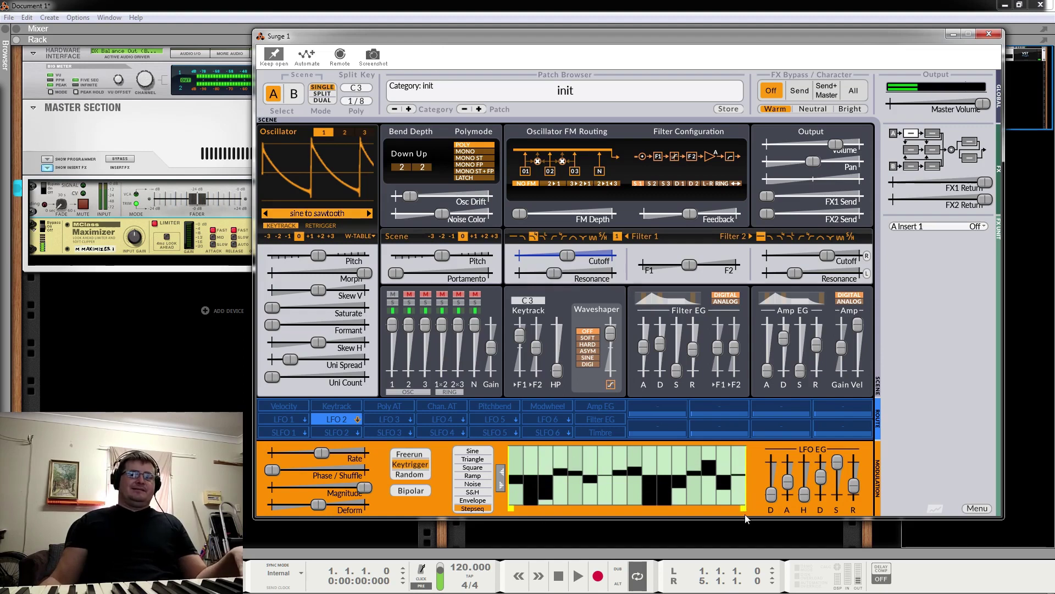
# Rotate LFO 2's step pattern repeatedly toward earlier steps.
pyautogui.click(501, 475)
pyautogui.click(501, 475)
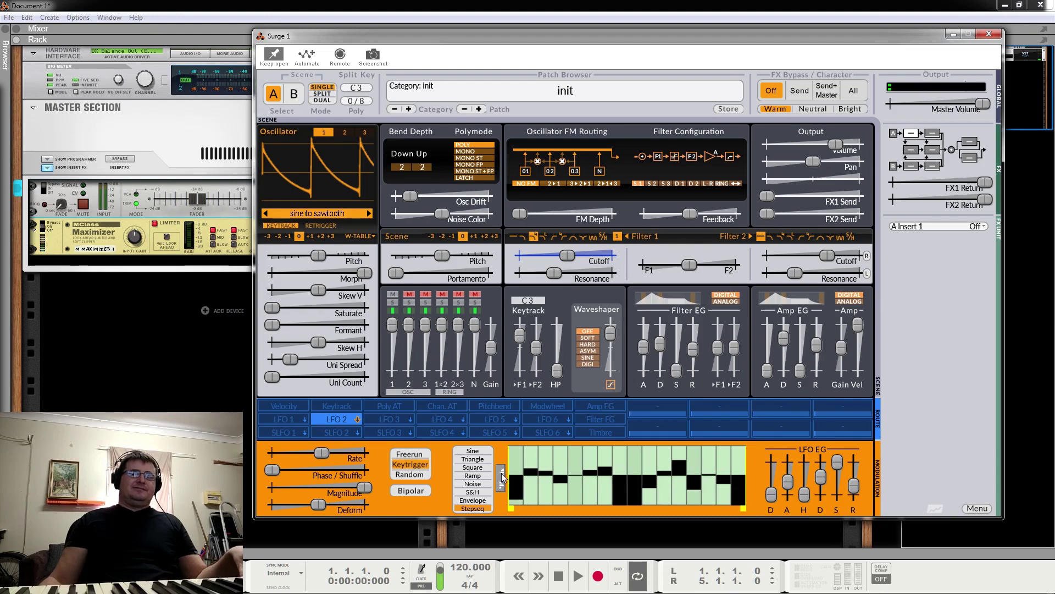
pyautogui.click(501, 475)
pyautogui.click(501, 475)
pyautogui.click(502, 475)
pyautogui.click(502, 475)
pyautogui.click(501, 475)
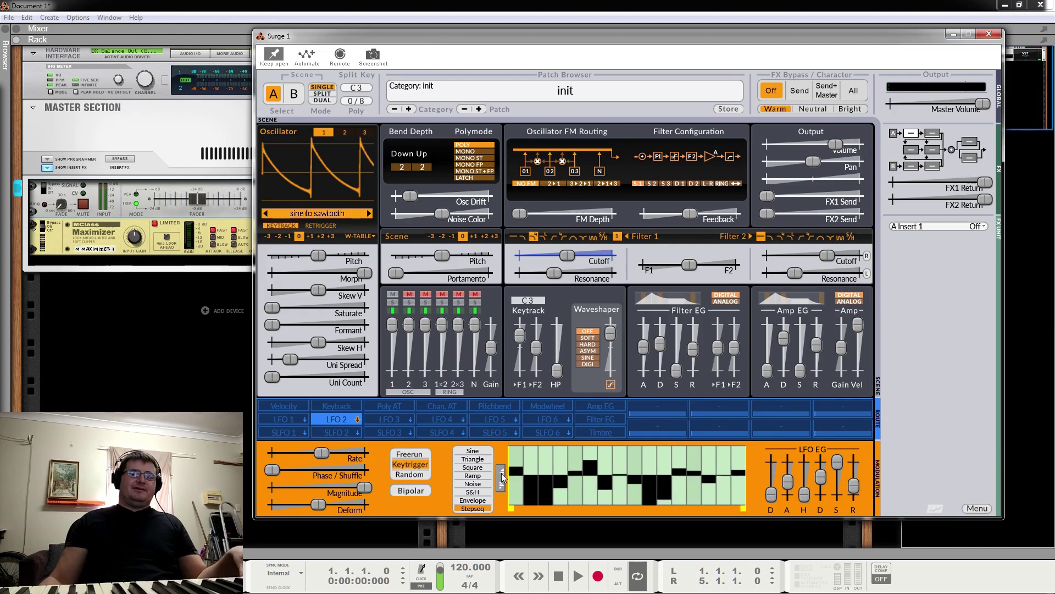
pyautogui.click(501, 474)
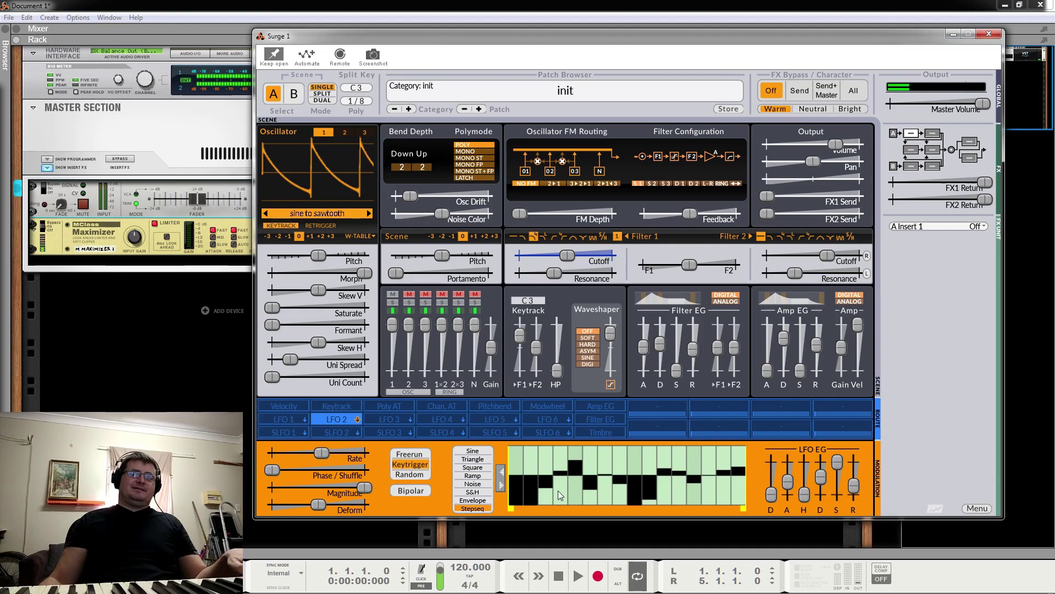
# Raise LFO 2's rate to slightly above 4.496 Hz and set Filter 1's resonance to maximum.
pyautogui.moveTo(320, 454); pyautogui.dragTo(323, 455)
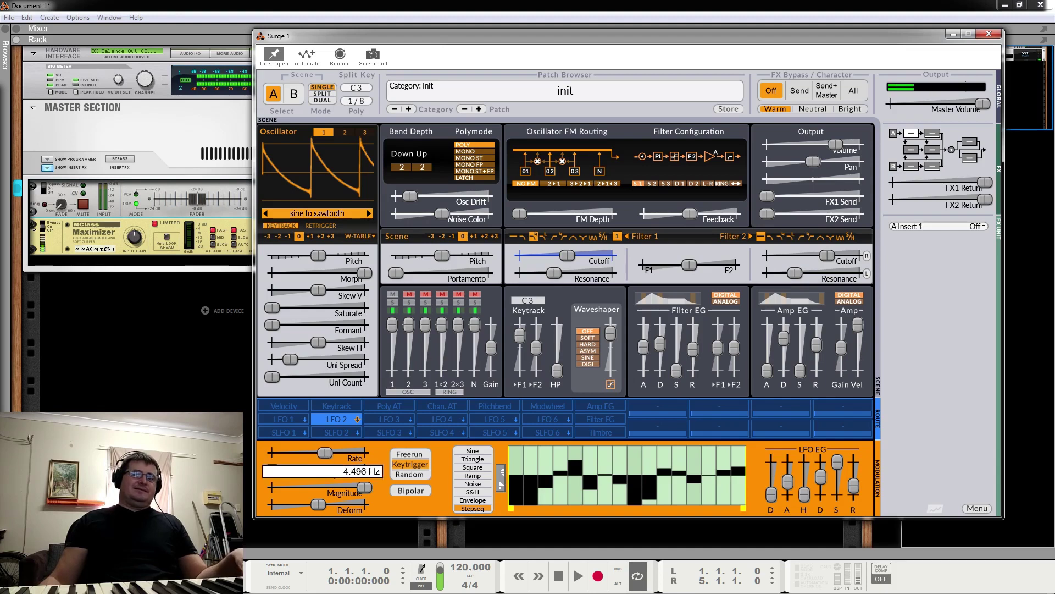
pyautogui.rightClick(324, 452)
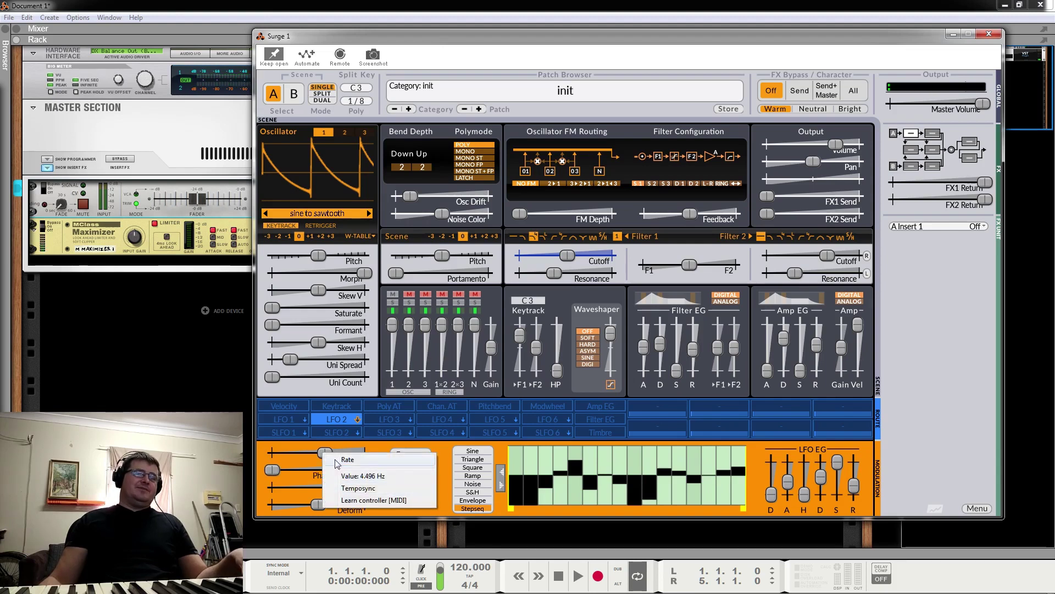
pyautogui.click(326, 452)
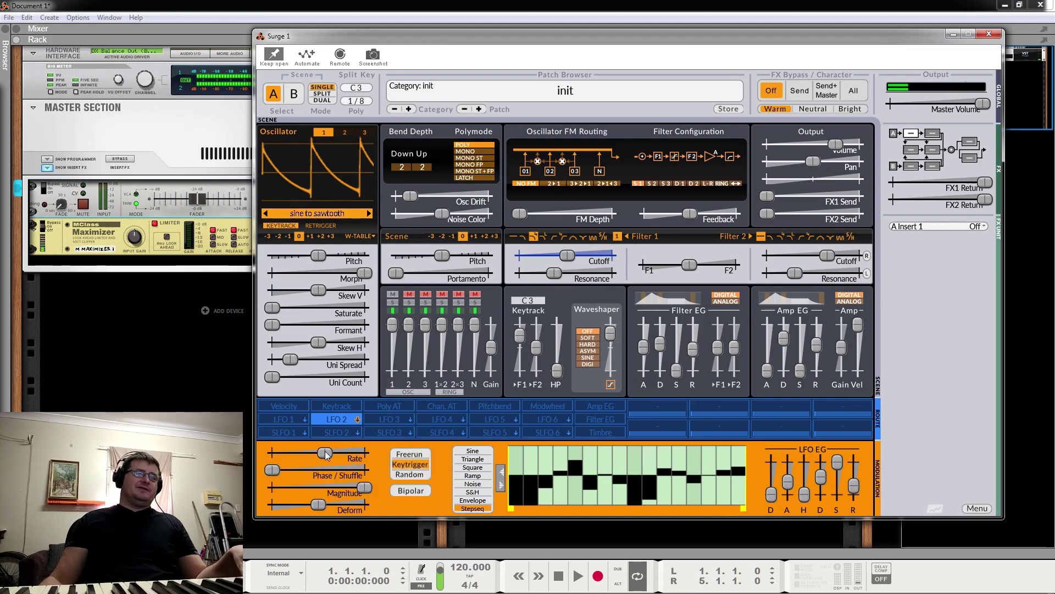
pyautogui.moveTo(325, 454); pyautogui.dragTo(328, 454)
pyautogui.moveTo(568, 279); pyautogui.dragTo(626, 279)
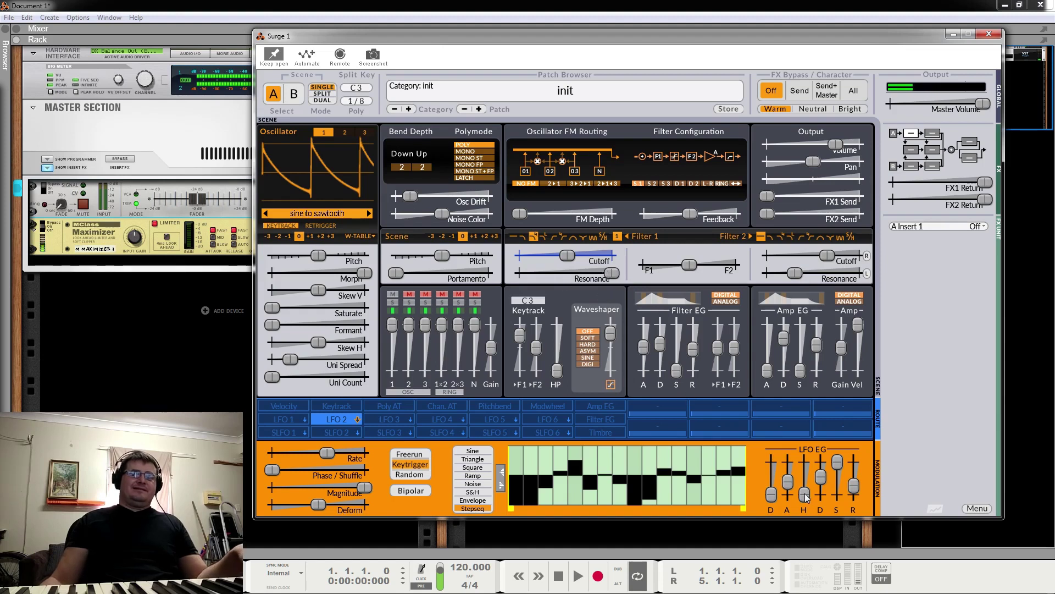
# Set LFO 2's shape to Sine.
pyautogui.click(472, 450)
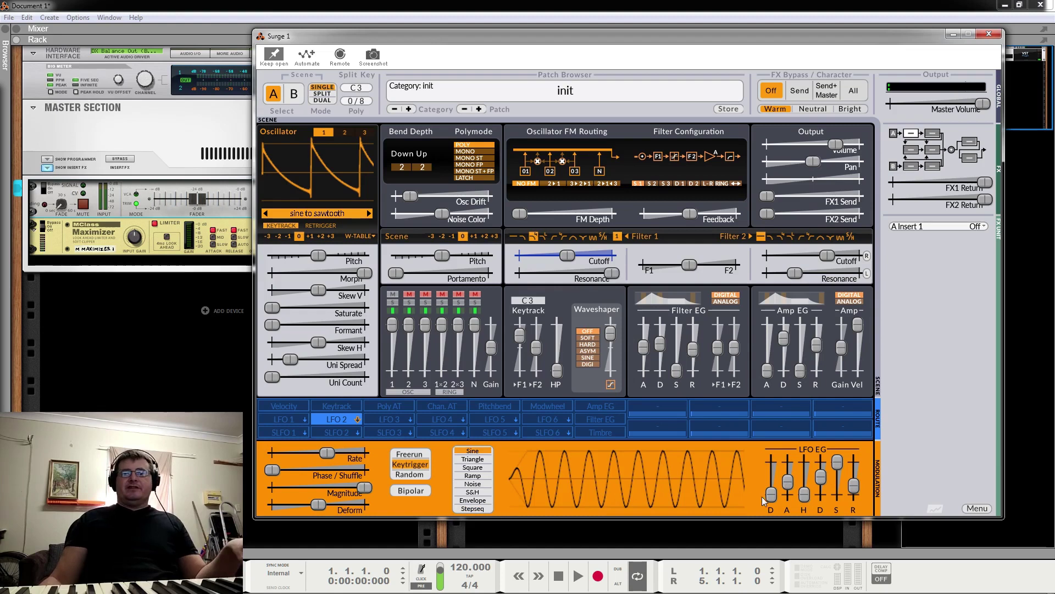
# Give LFO 2's EG a moderate attack and zero sustain, and try the S&H and Stepseq shapes before settling on Envelope.
pyautogui.moveTo(787, 481); pyautogui.dragTo(788, 495)
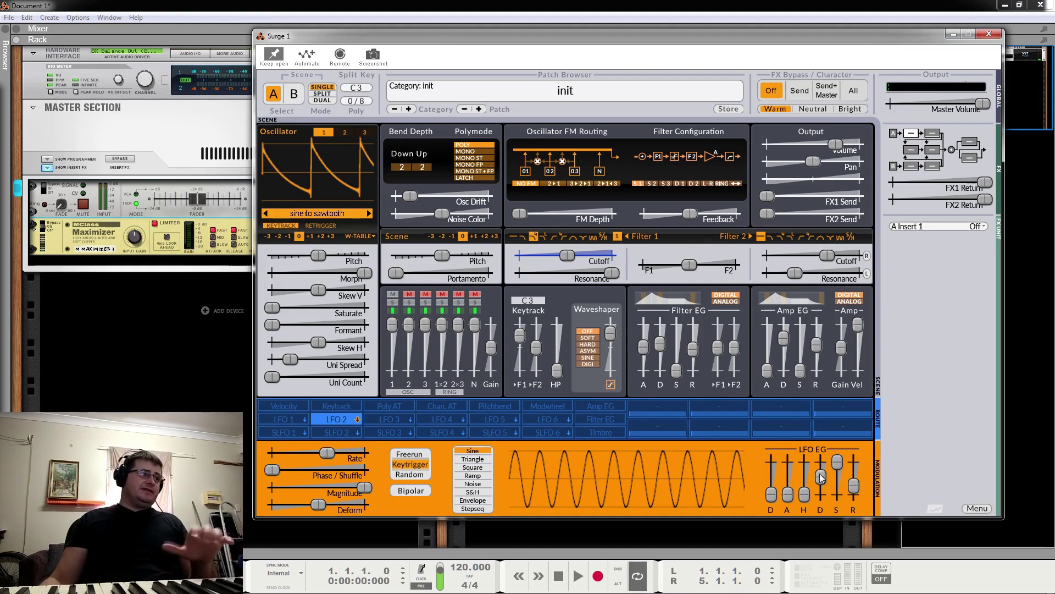
pyautogui.moveTo(837, 467); pyautogui.dragTo(792, 488)
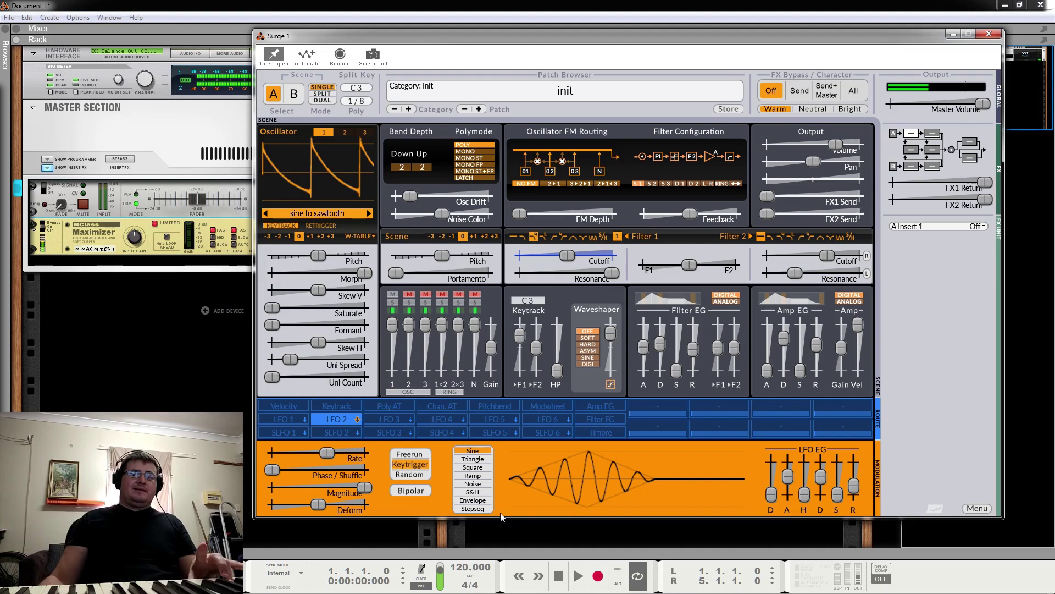
pyautogui.click(482, 501)
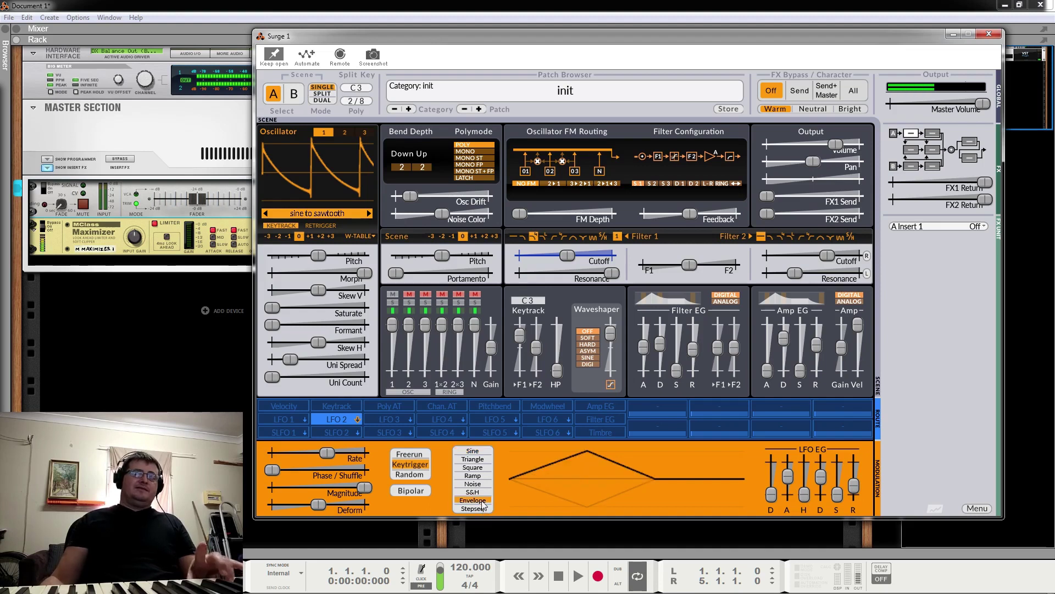
pyautogui.click(477, 493)
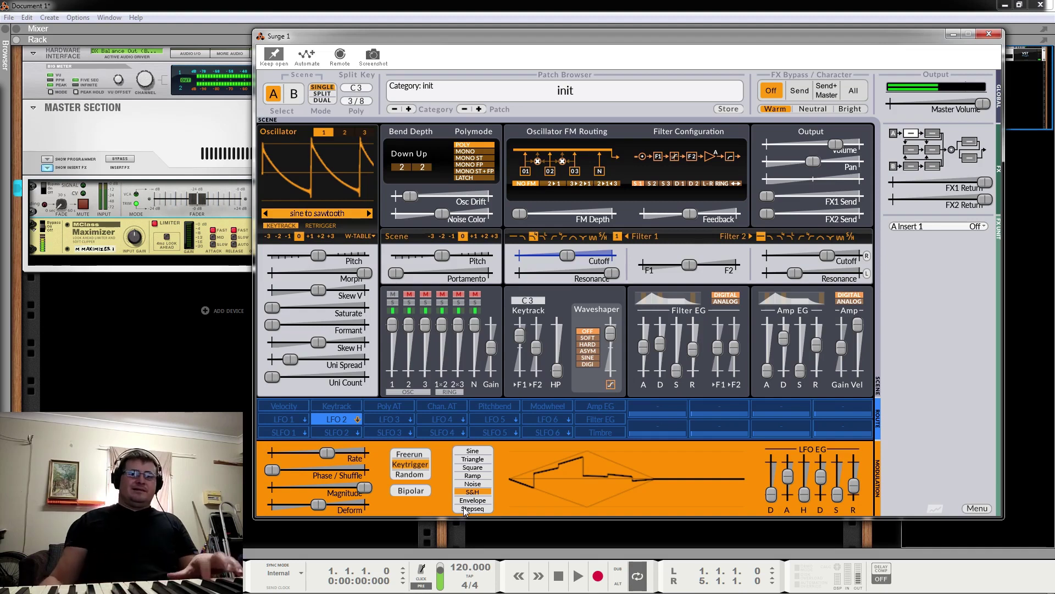
pyautogui.click(466, 509)
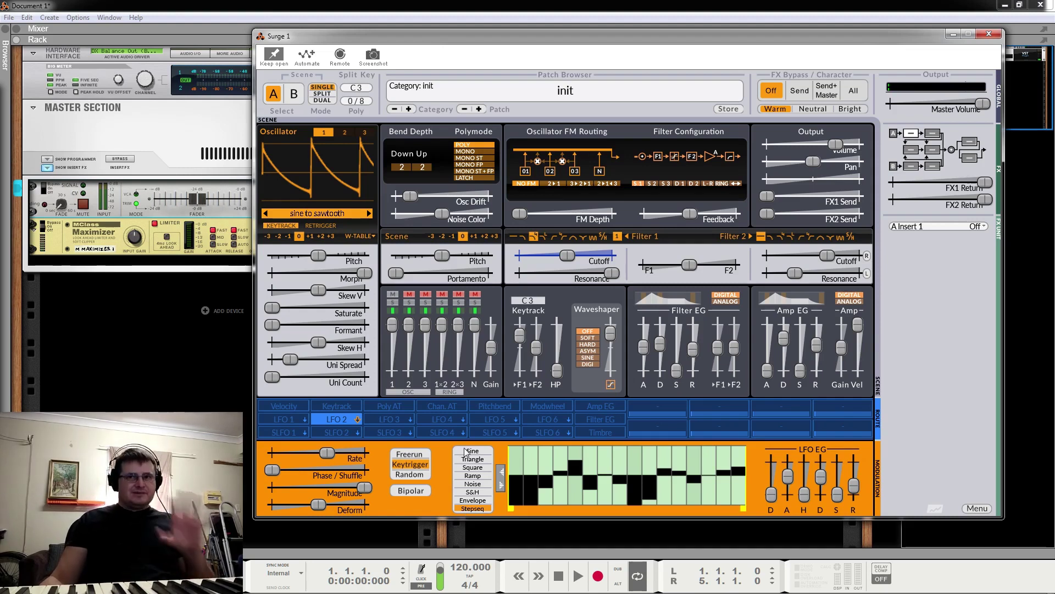
pyautogui.click(473, 500)
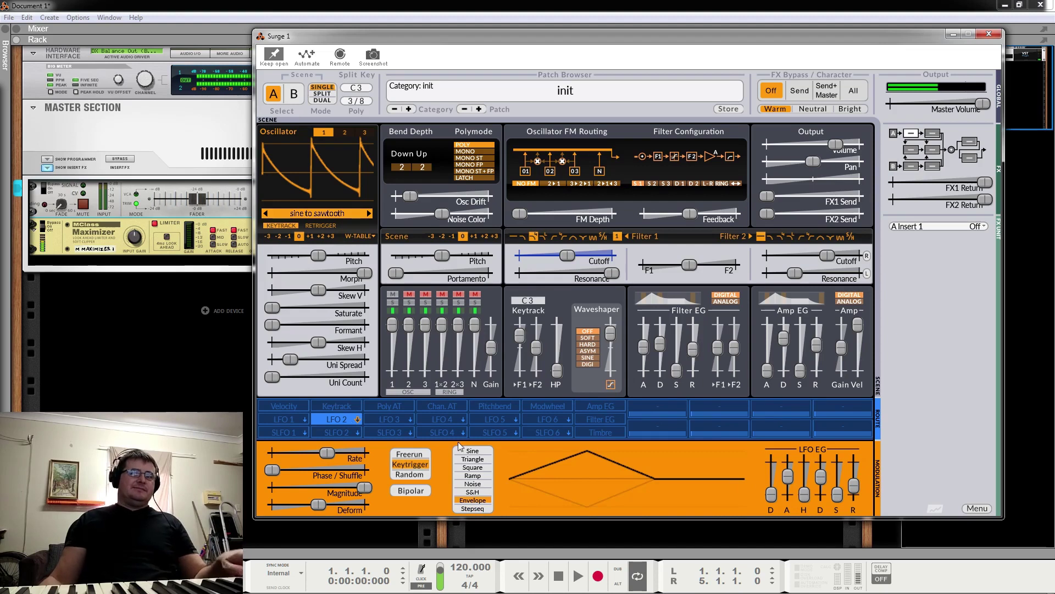
# Lower Filter 1's resonance to about a quarter and route LFO 1 to the scene pitch by a very small amount.
pyautogui.moveTo(612, 273); pyautogui.dragTo(549, 292)
pyautogui.click(284, 419)
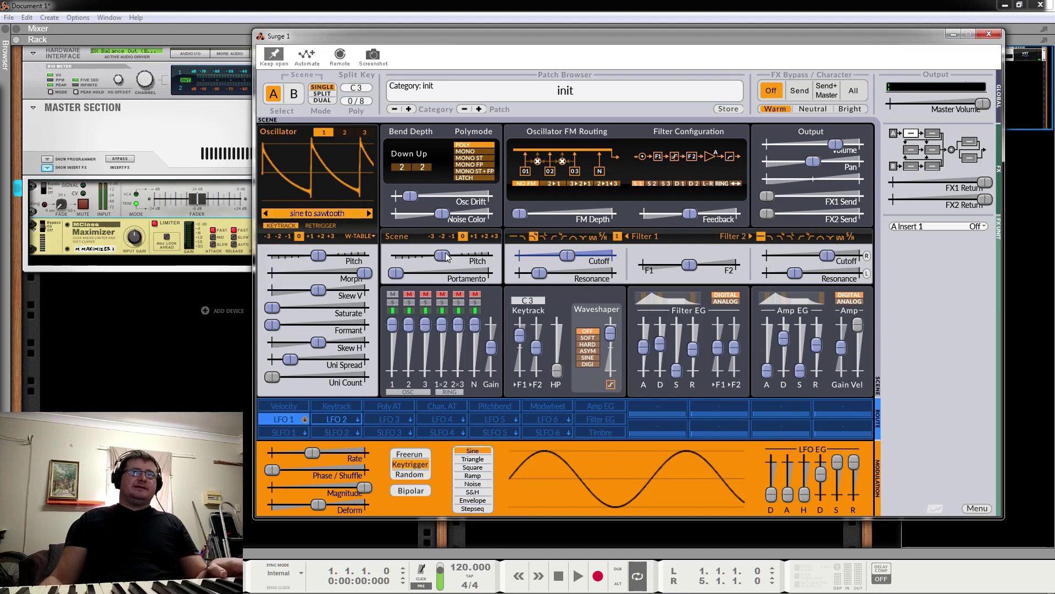
pyautogui.moveTo(443, 255); pyautogui.dragTo(450, 255)
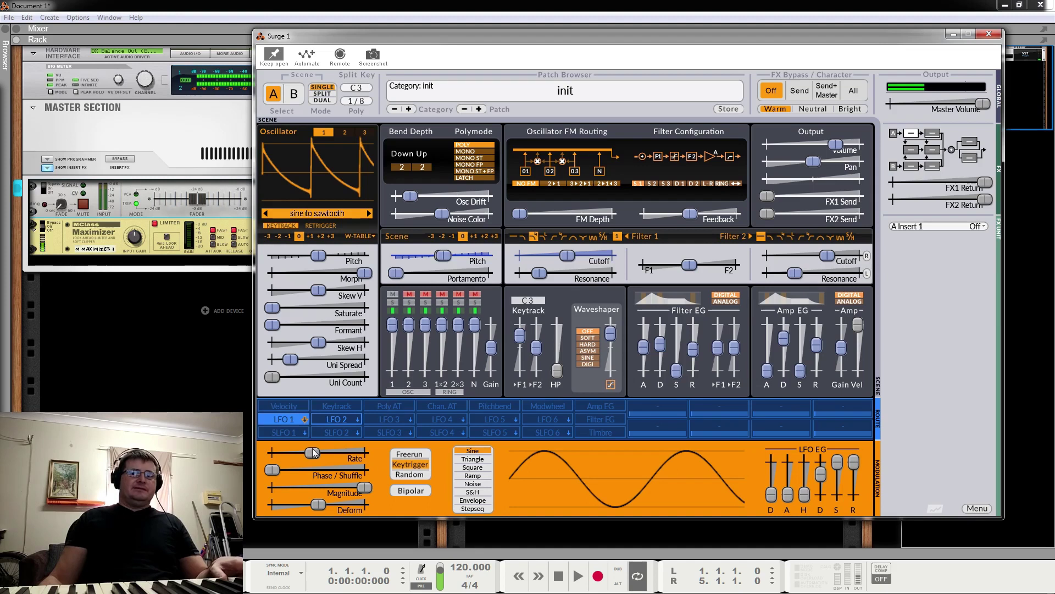
# Raise LFO 1's rate to slightly above the middle and shape its EG with a moderate delay, moderate attack and reduced sustain.
pyautogui.moveTo(309, 452); pyautogui.dragTo(325, 452)
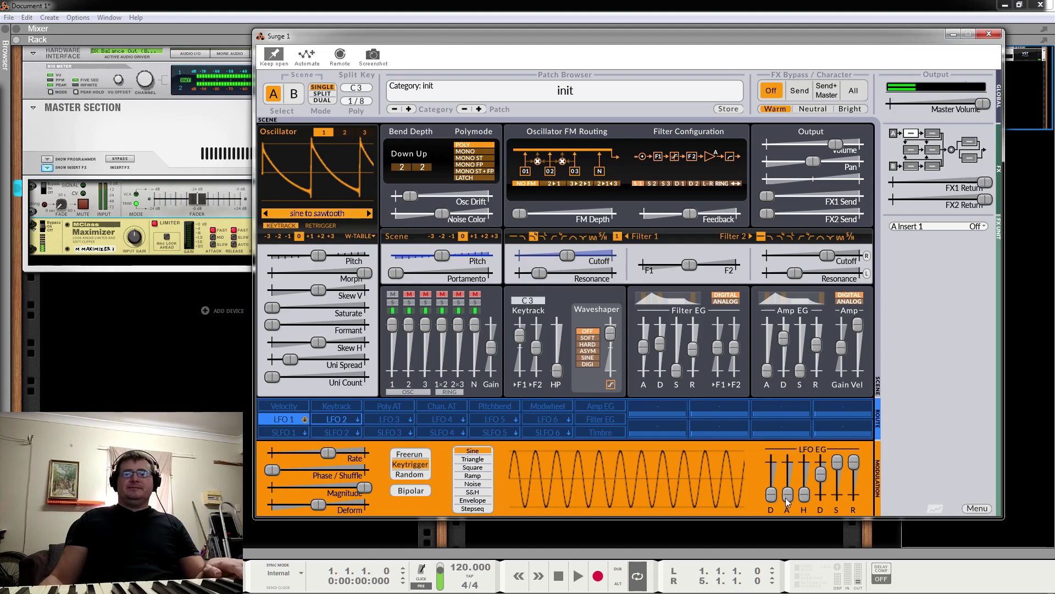
pyautogui.moveTo(772, 497); pyautogui.dragTo(821, 477)
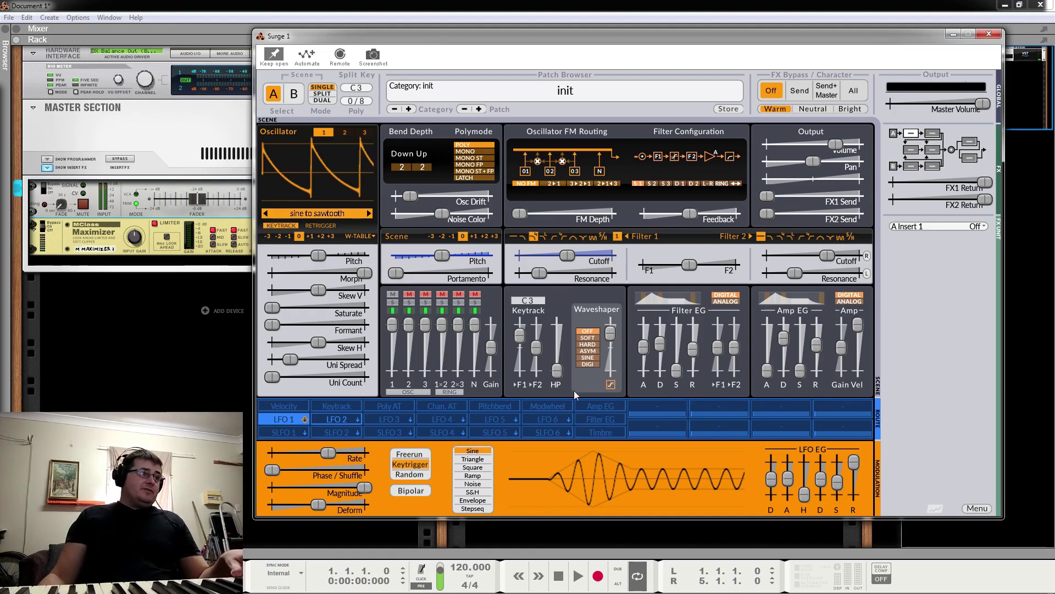
# Raise the Amp EG attack slightly and increase the oscillator's Uni Count to about a third of its range.
pyautogui.moveTo(765, 370); pyautogui.dragTo(765, 364)
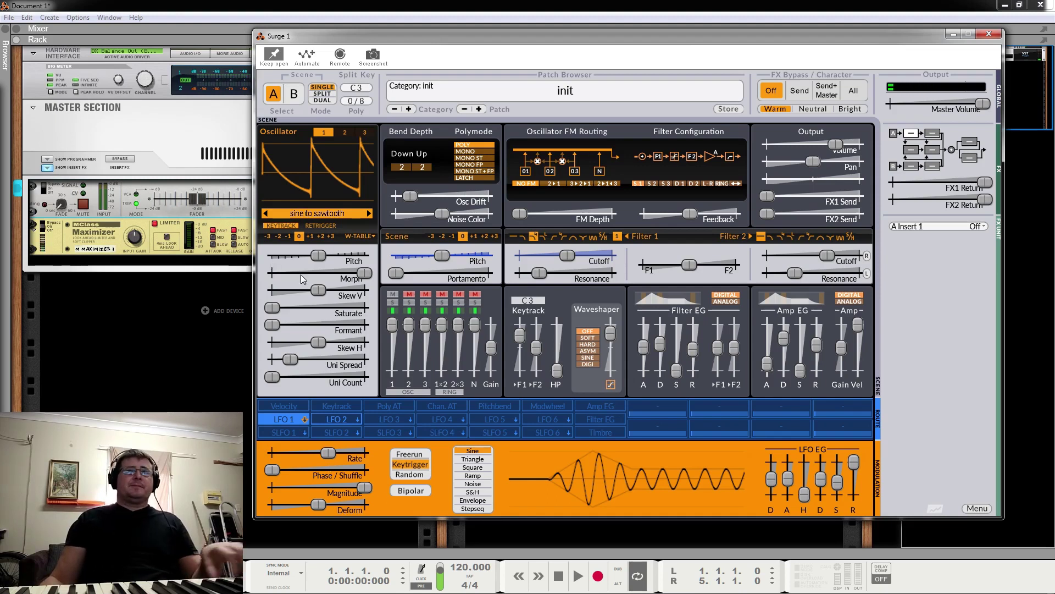
pyautogui.moveTo(271, 378); pyautogui.dragTo(294, 381)
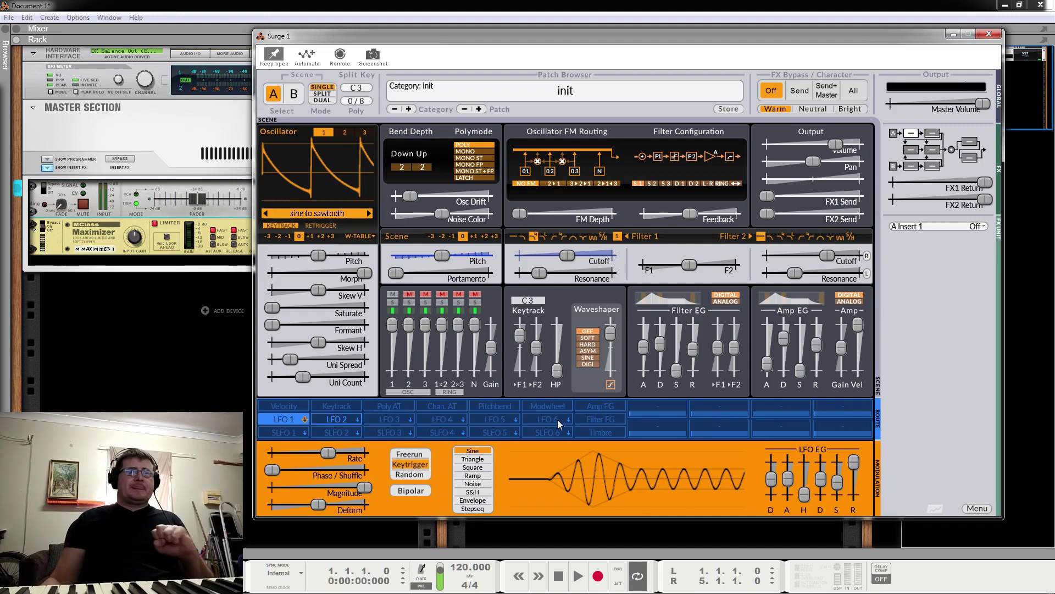
# Compare the LFO and SLFO 1 settings of scenes A and B, returning to SLFO 1 in scene A.
pyautogui.click(288, 433)
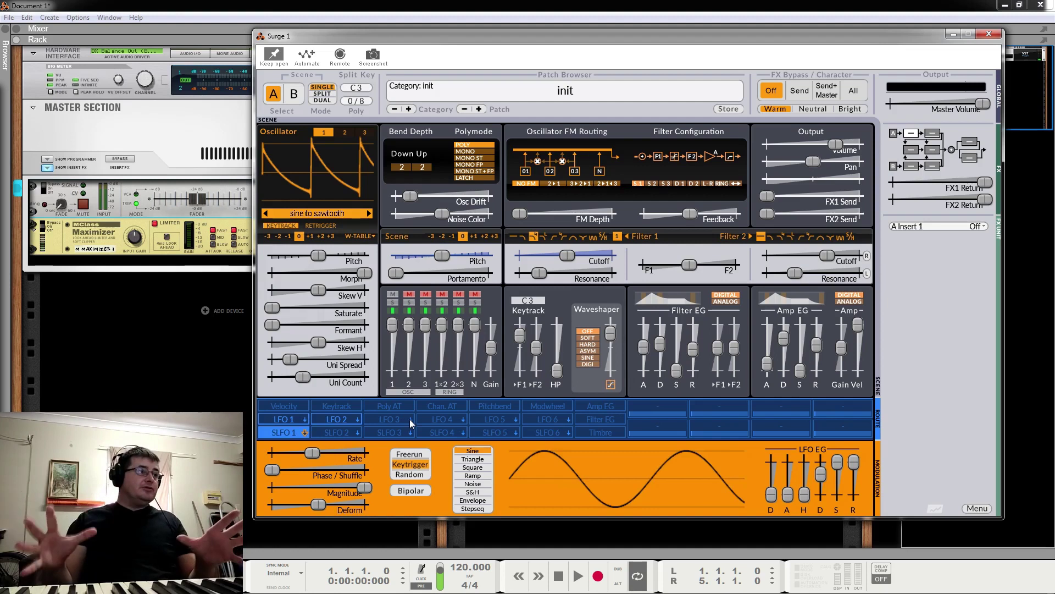
pyautogui.click(294, 94)
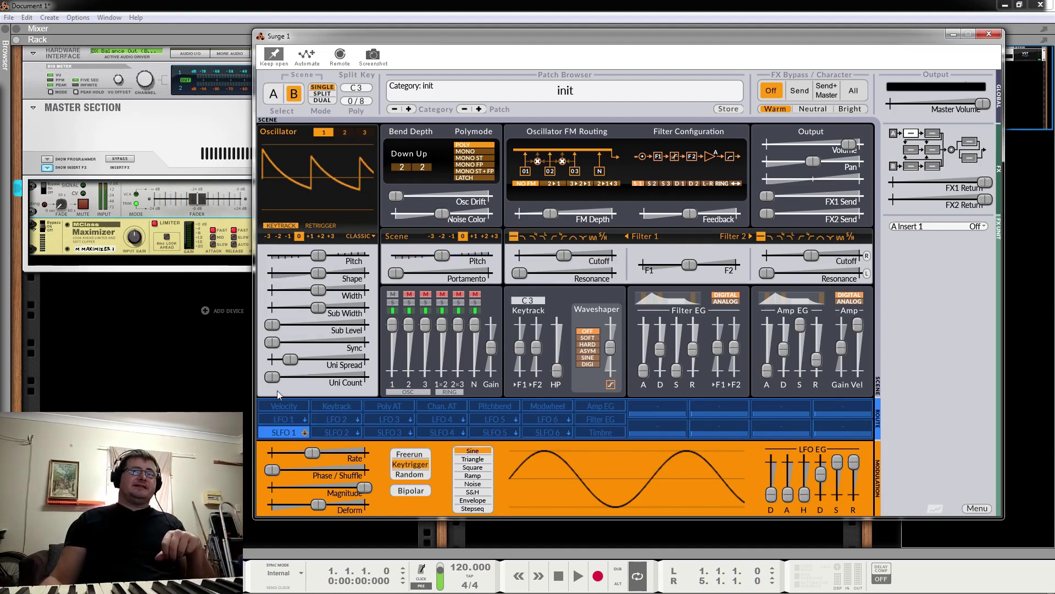
pyautogui.click(298, 420)
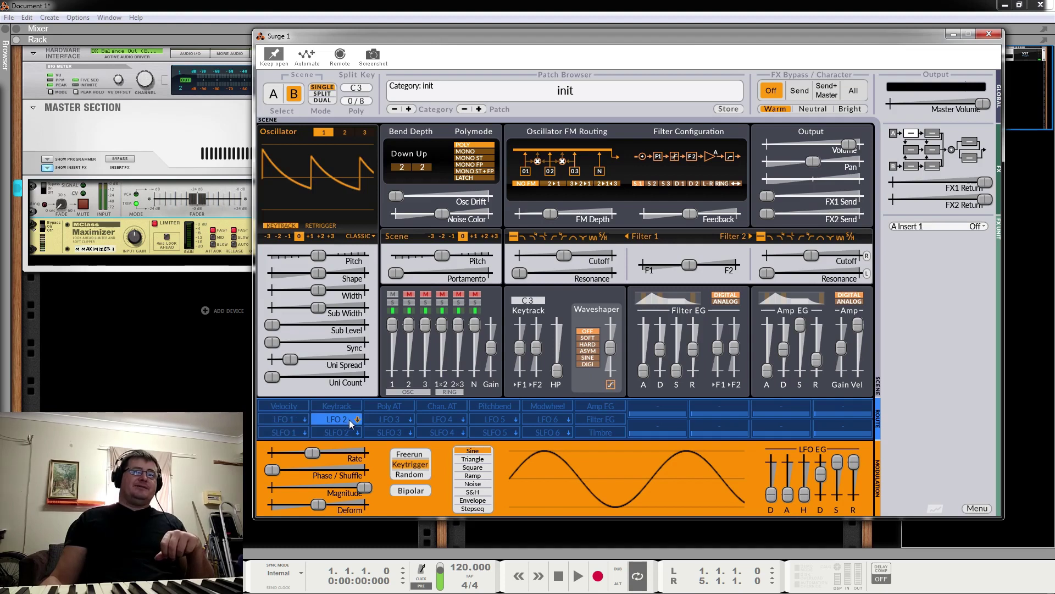
pyautogui.click(271, 95)
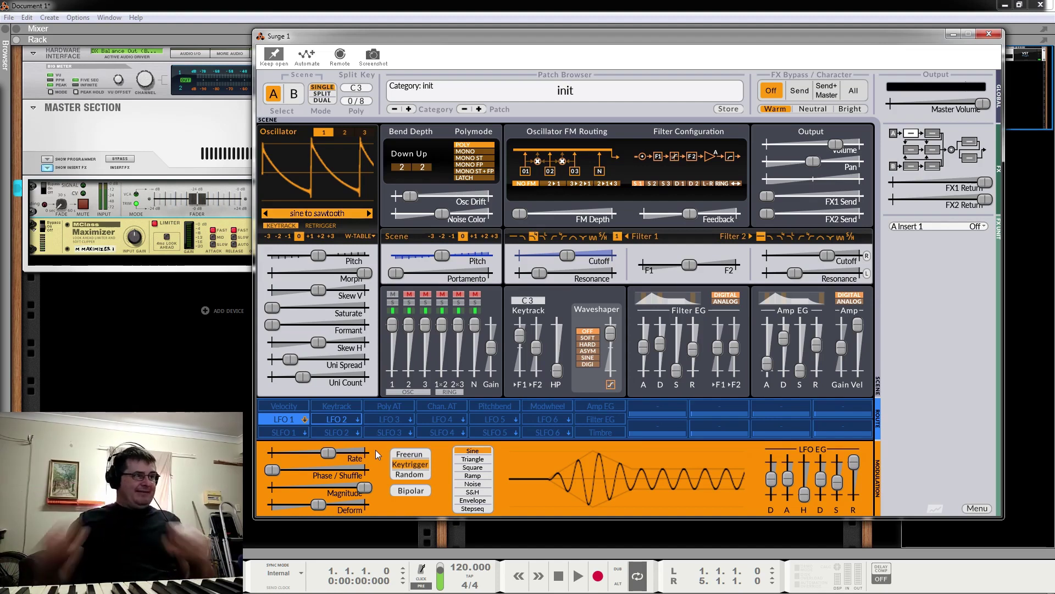
pyautogui.click(298, 431)
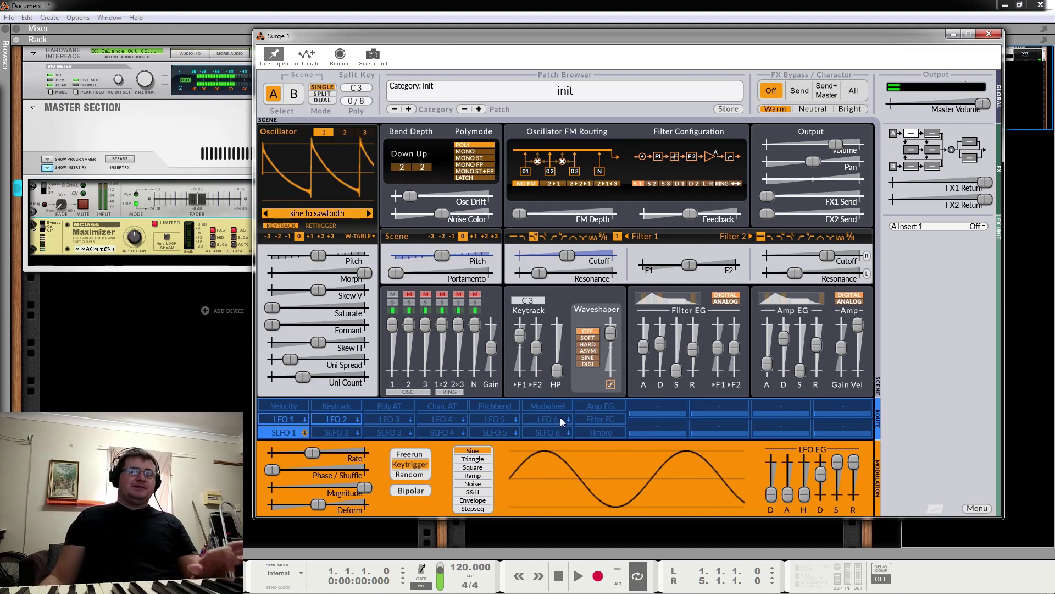
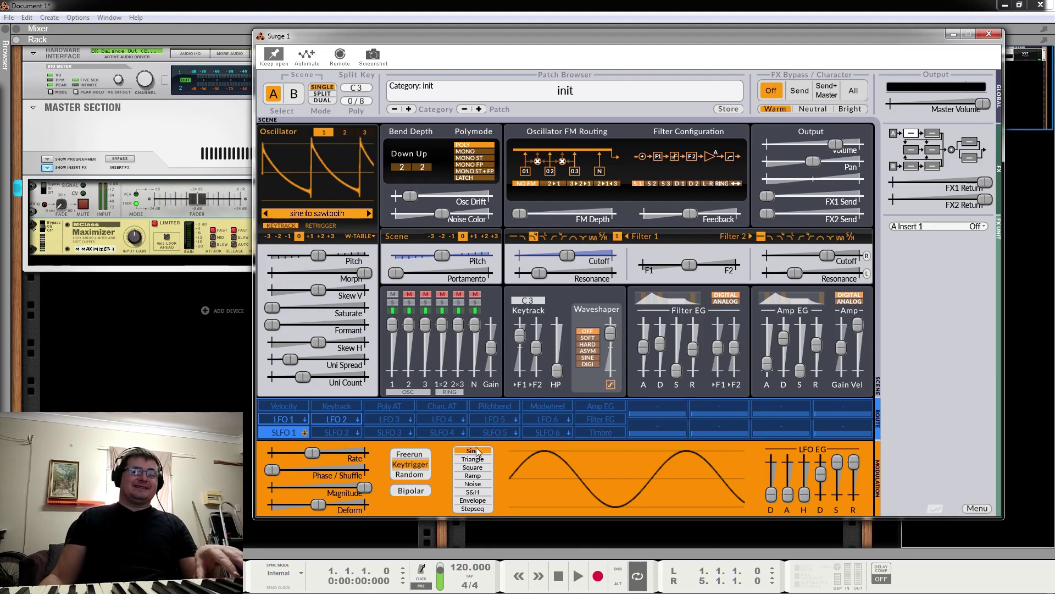
# Try the Envelope shape on scene A's SLFO 1, set it to Stepseq, and return to LFO 1.
pyautogui.click(478, 501)
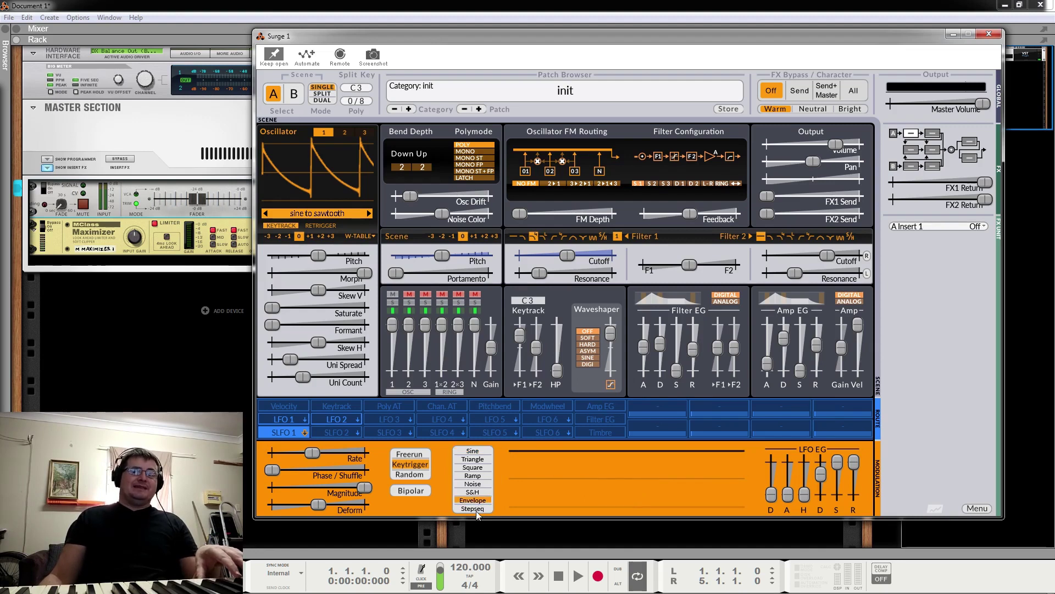
pyautogui.click(473, 509)
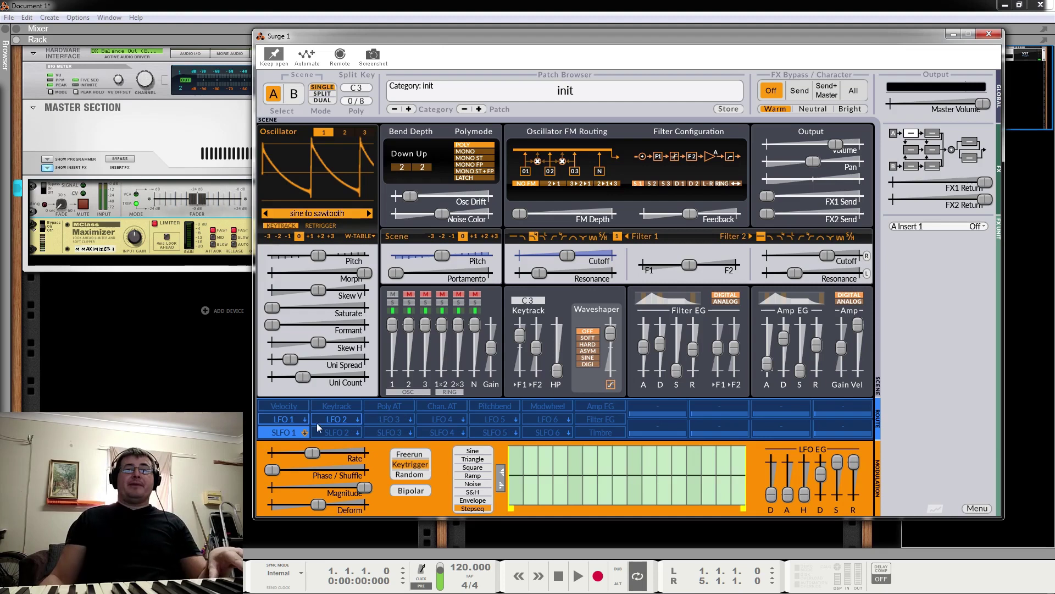
pyautogui.click(284, 420)
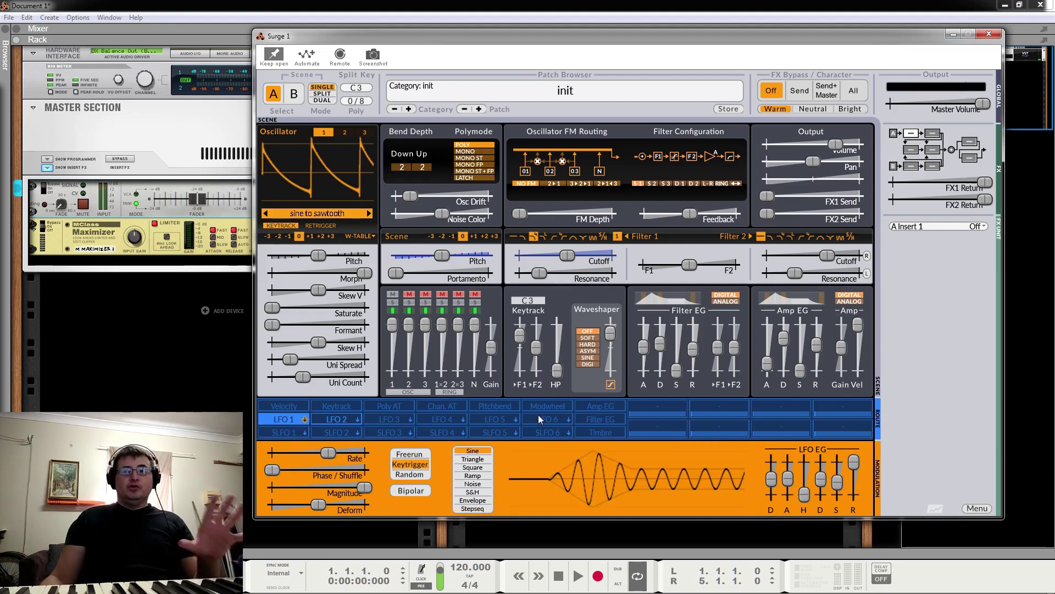
# Route Velocity to Filter 1's cutoff by a positive amount and lower the base cutoff to about a third.
pyautogui.click(296, 404)
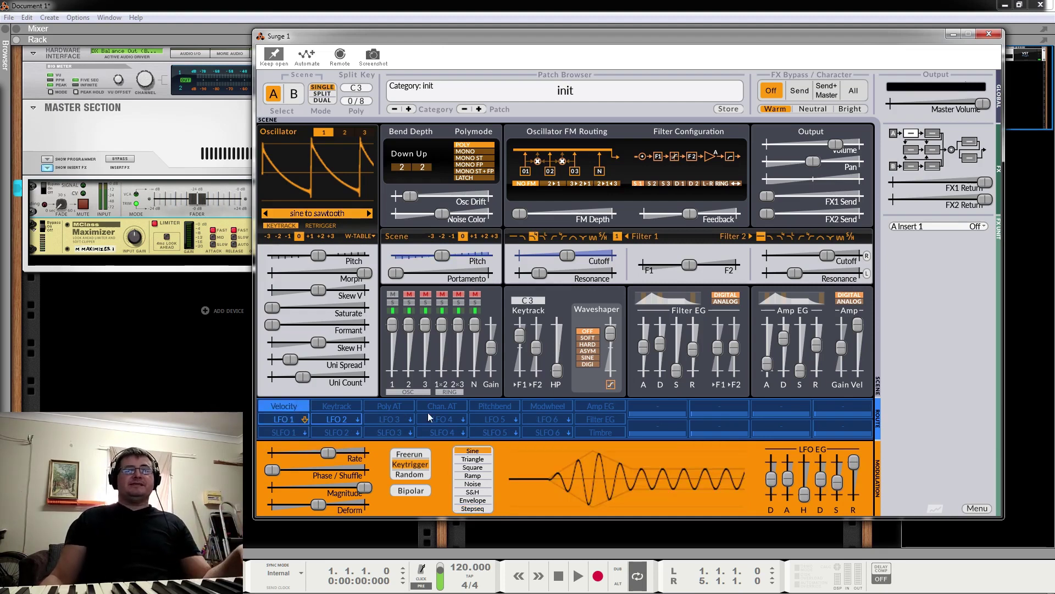
pyautogui.click(290, 407)
pyautogui.moveTo(567, 256); pyautogui.dragTo(591, 259)
pyautogui.click(283, 406)
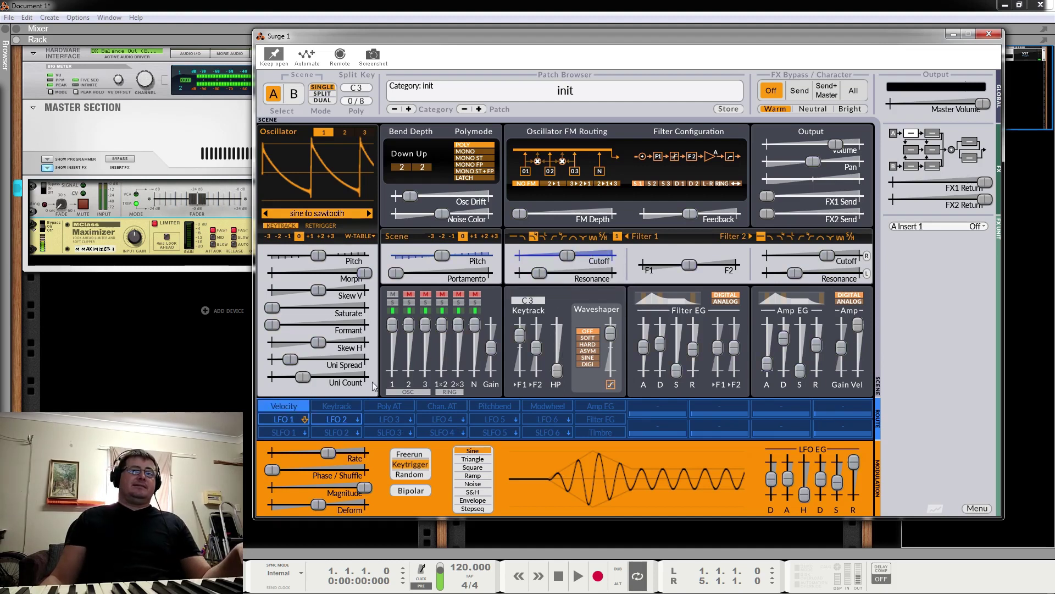
pyautogui.moveTo(577, 248); pyautogui.dragTo(534, 262)
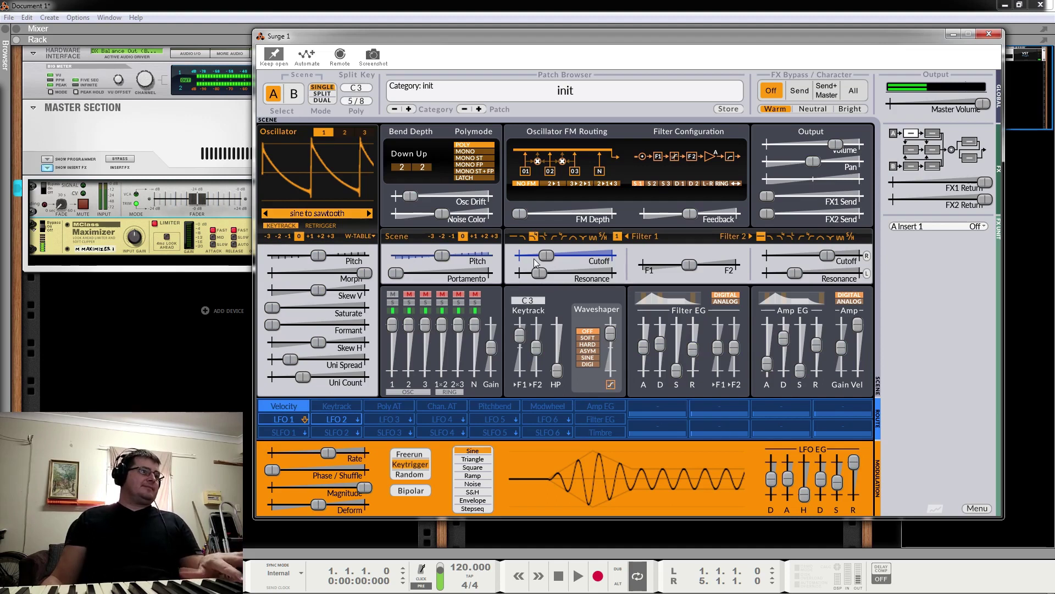
# Retry a smaller Velocity modulation on Filter 1's cutoff, clear all Velocity routings, and raise the cutoff to about the middle.
pyautogui.click(297, 406)
pyautogui.rightClick(298, 405)
pyautogui.click(352, 426)
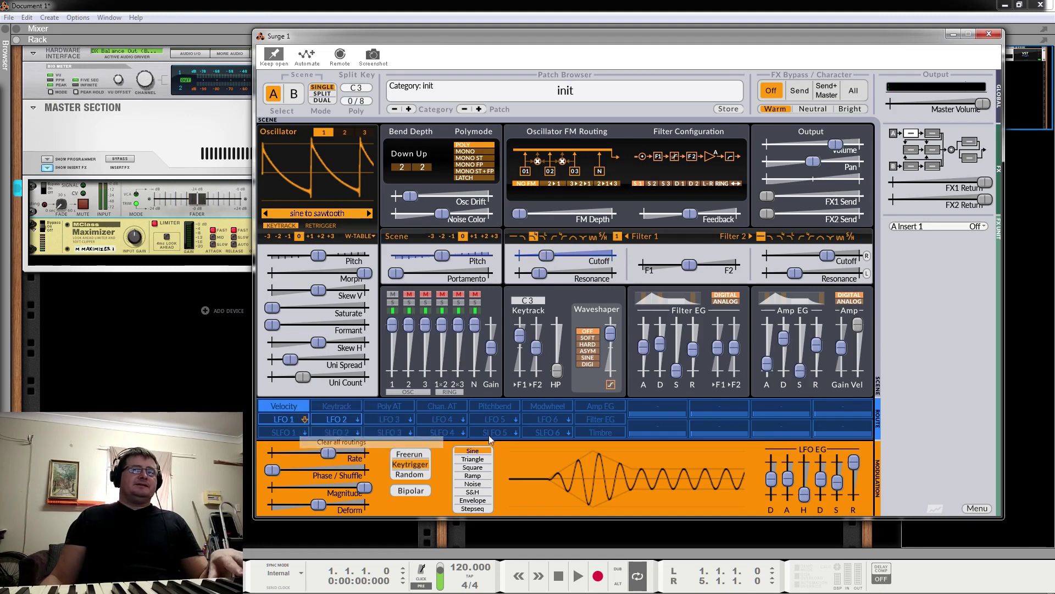
pyautogui.moveTo(557, 264); pyautogui.dragTo(565, 263)
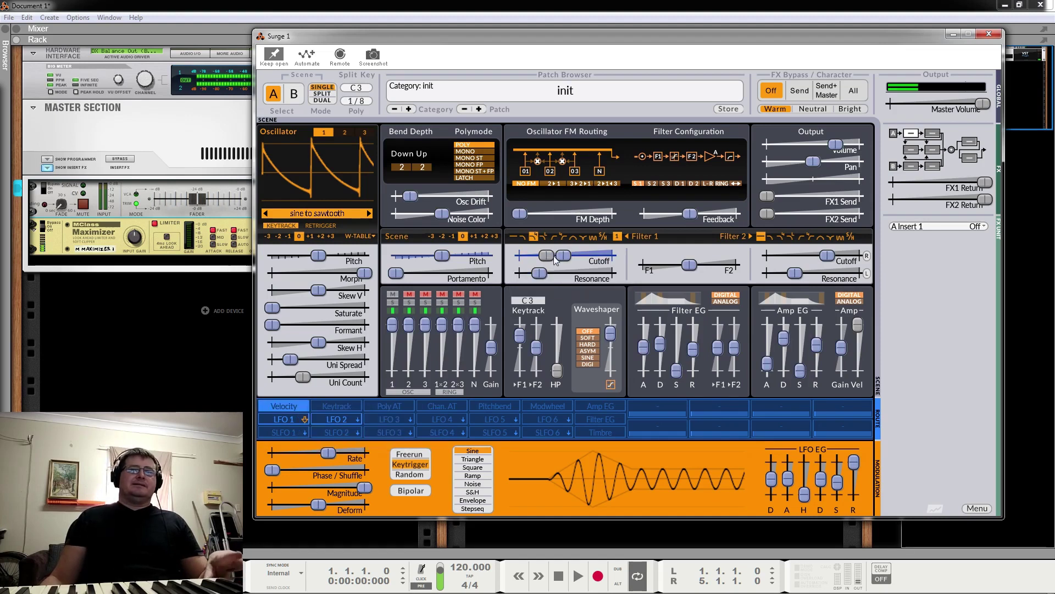
pyautogui.click(298, 406)
pyautogui.rightClick(297, 405)
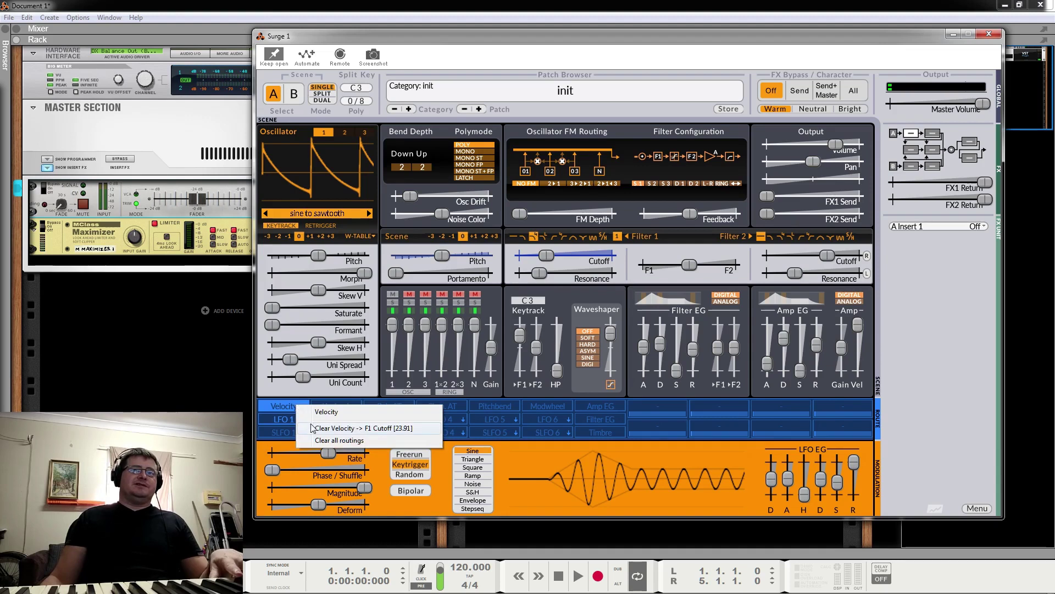
pyautogui.click(318, 441)
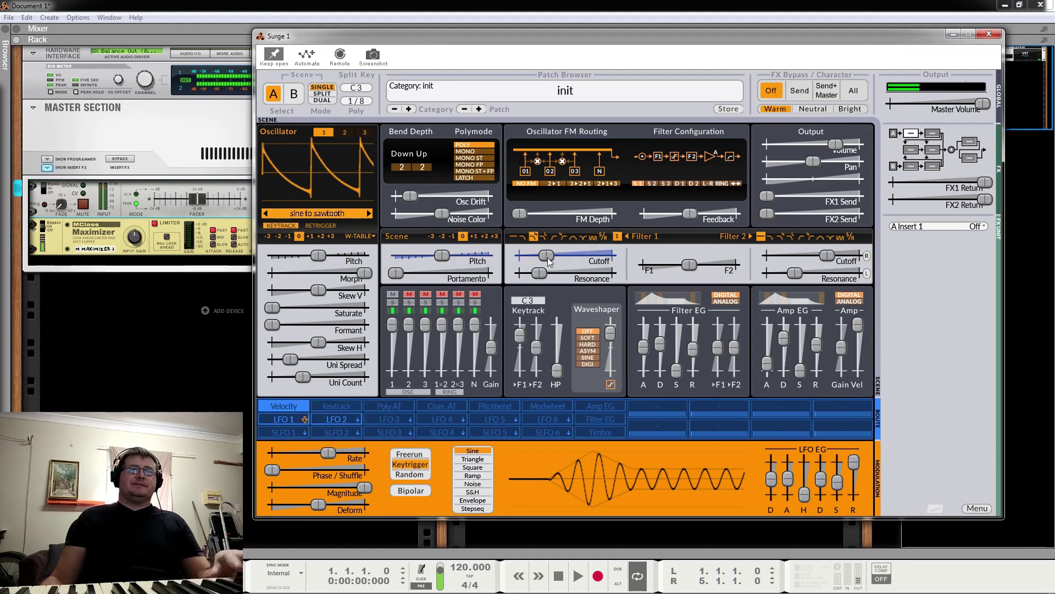
pyautogui.moveTo(546, 255); pyautogui.dragTo(567, 255)
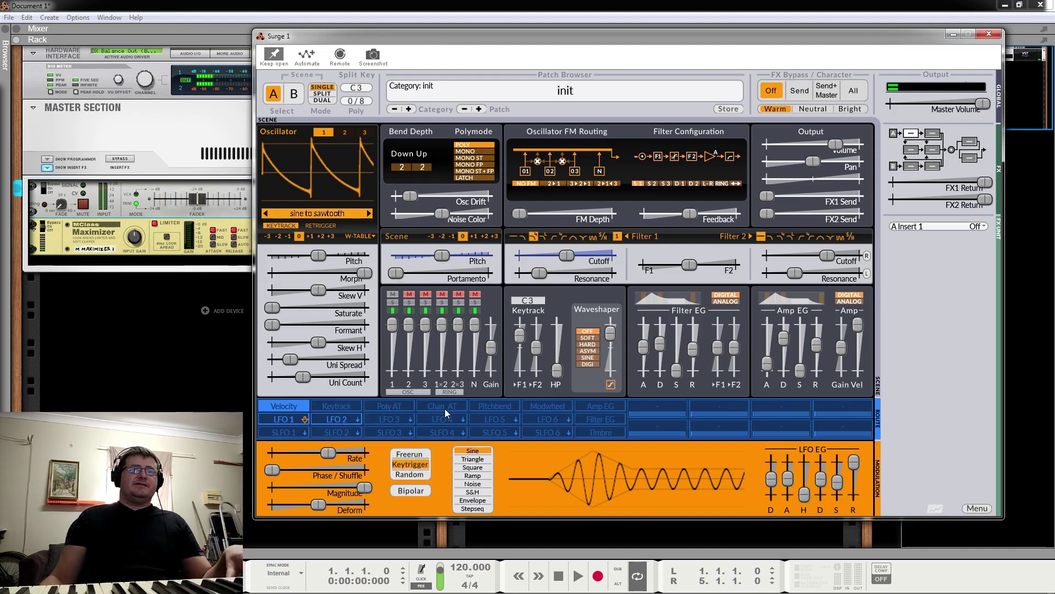
# Route Modwheel to Filter 1's cutoff by 130.00 and lower the base cutoff to its minimum.
pyautogui.click(542, 404)
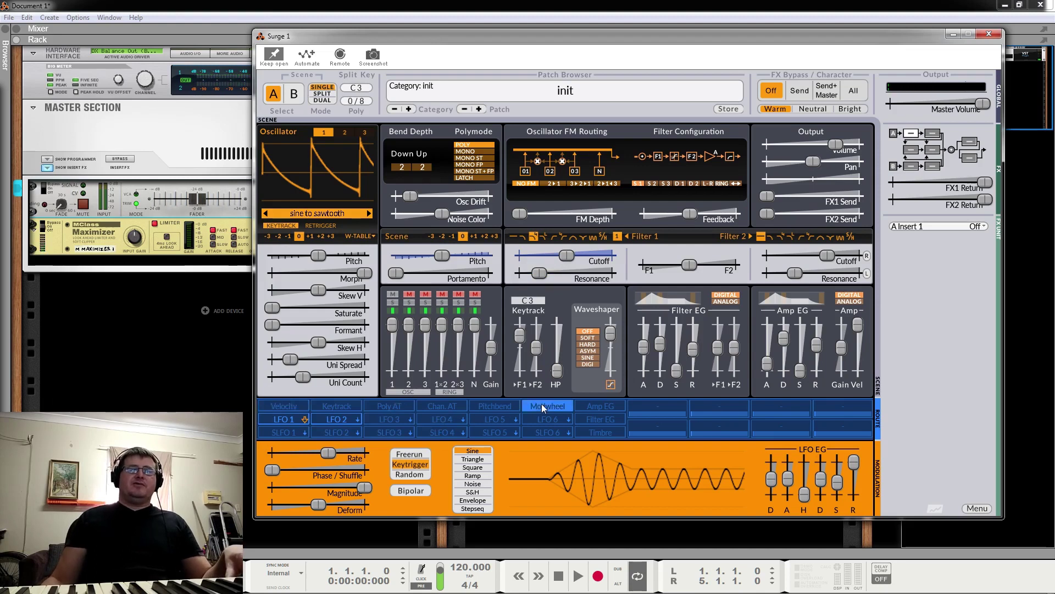
pyautogui.moveTo(567, 256); pyautogui.dragTo(638, 267)
pyautogui.click(537, 404)
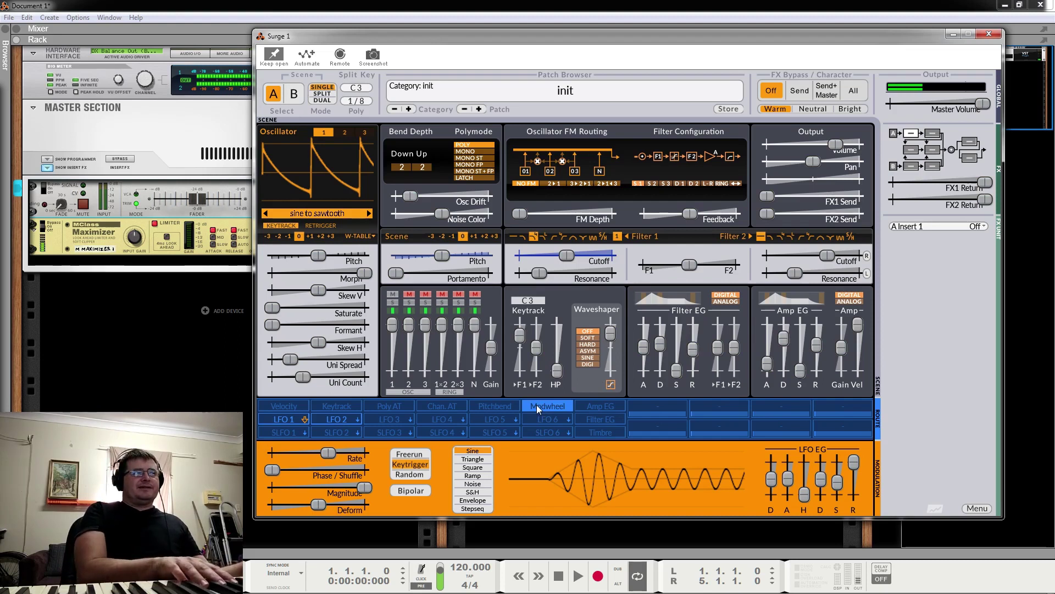
pyautogui.moveTo(572, 260); pyautogui.dragTo(521, 259)
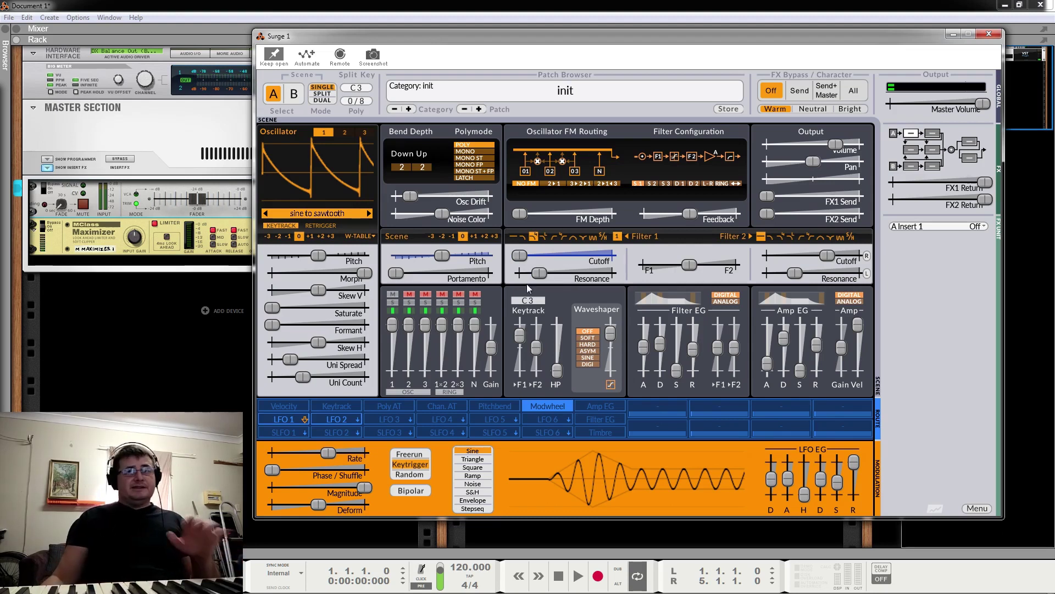
# Clear all Modwheel routings and raise Filter 1's cutoff to just under the middle.
pyautogui.rightClick(545, 410)
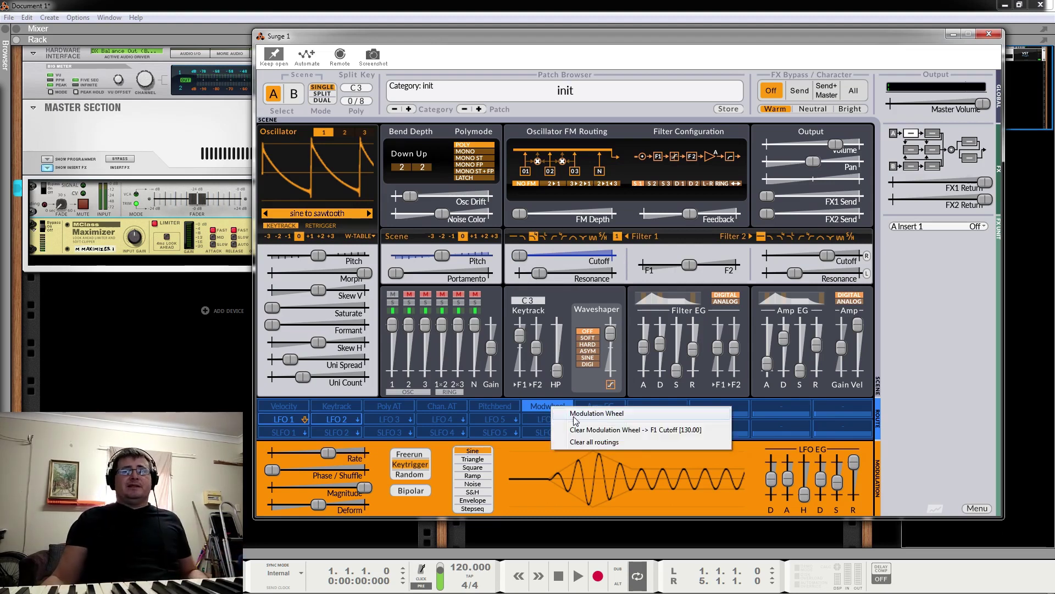
pyautogui.click(583, 444)
pyautogui.moveTo(540, 274); pyautogui.dragTo(560, 261)
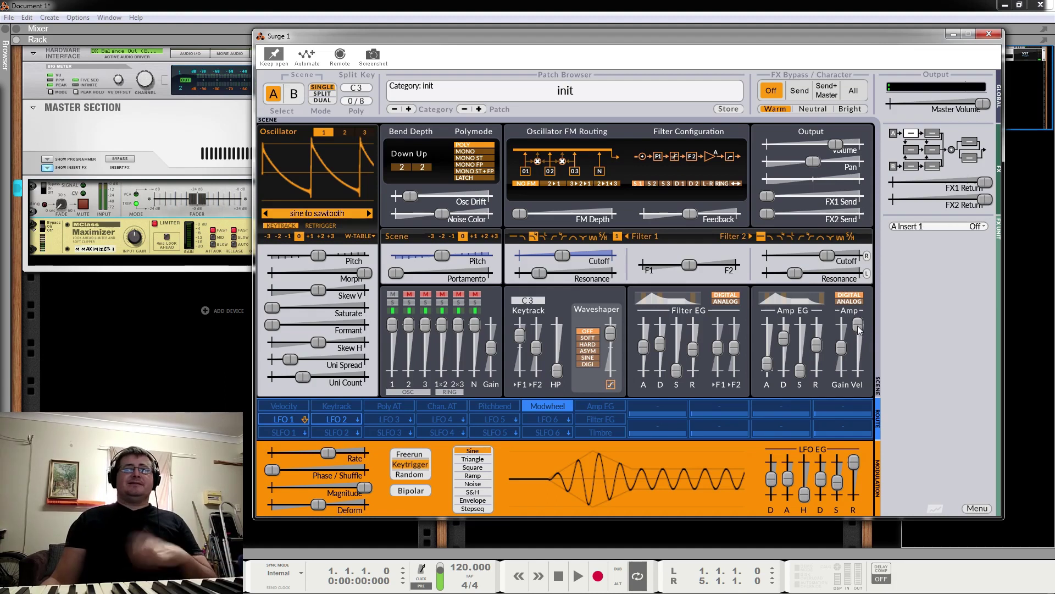
# Lower the Amp section's velocity amount to its minimum.
pyautogui.moveTo(859, 329); pyautogui.dragTo(858, 372)
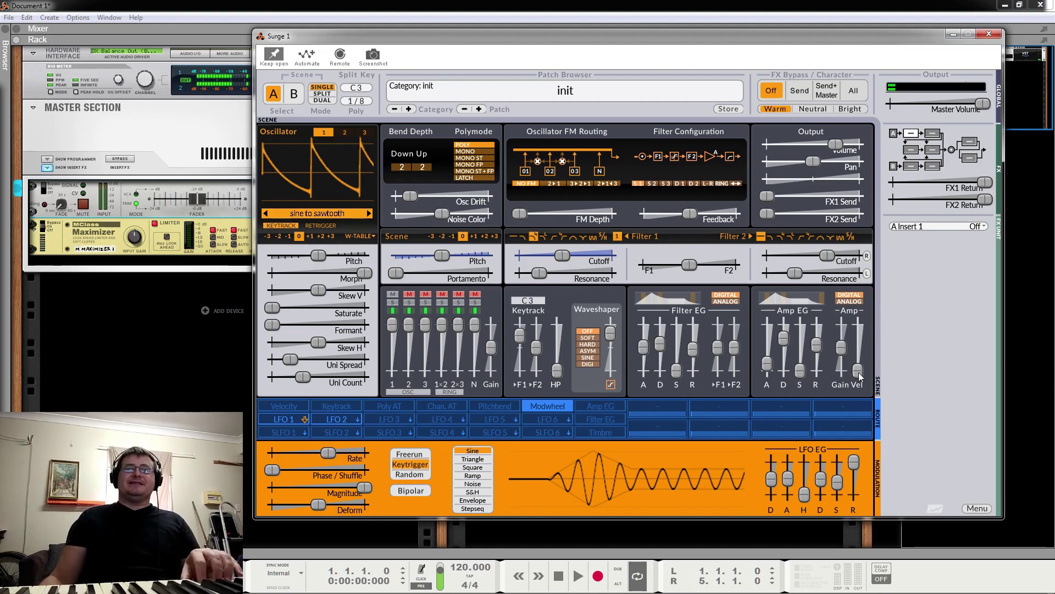
# Raise the Amp section's velocity amount back to its maximum.
pyautogui.click(859, 371)
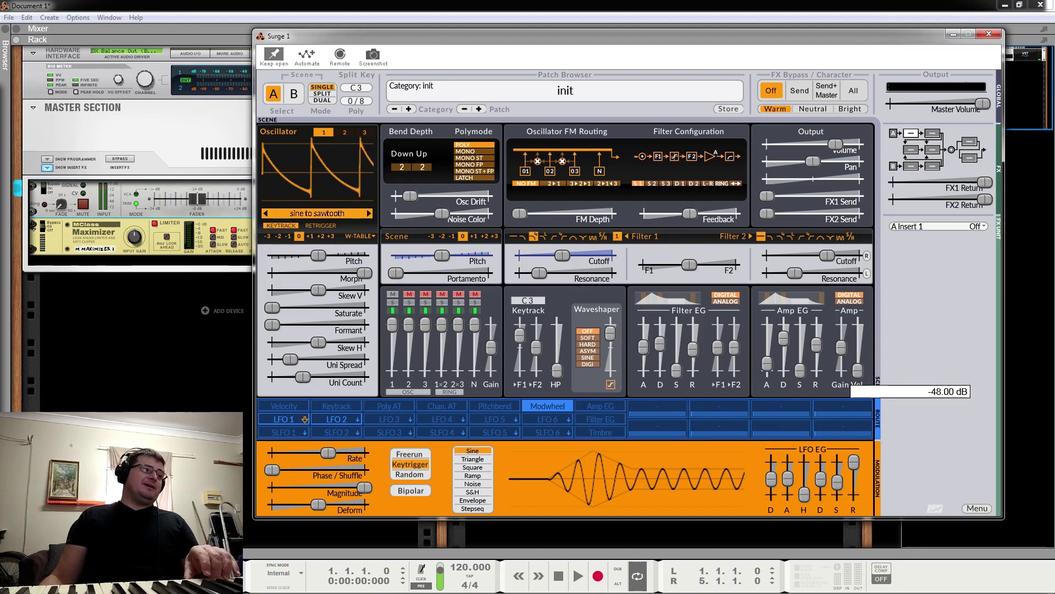
pyautogui.moveTo(859, 371); pyautogui.dragTo(858, 325)
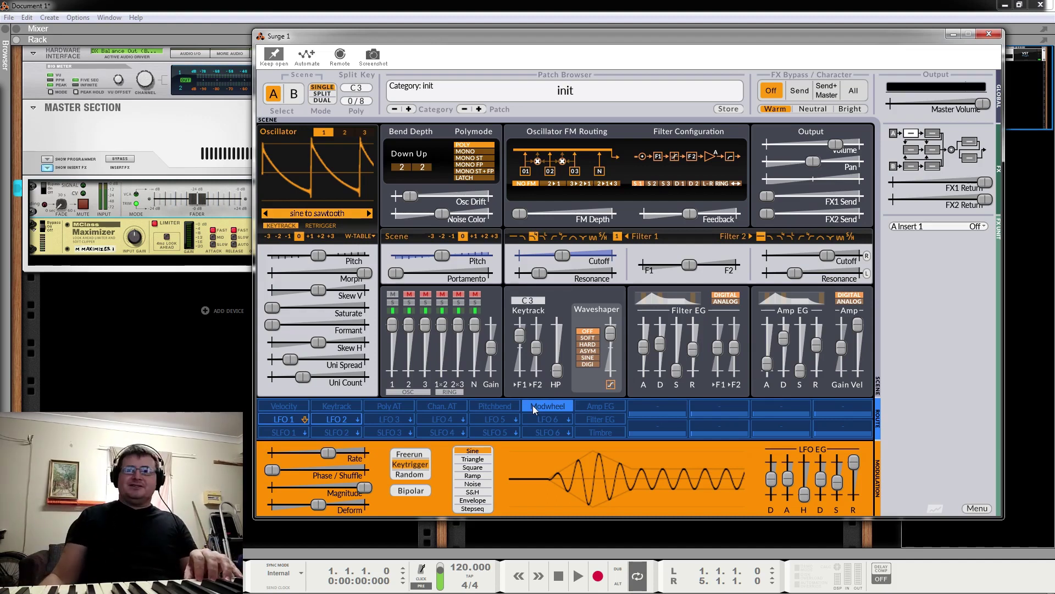
# Examine the options of the first macro control (Control 1), including its MIDI controller assignment ranges.
pyautogui.click(613, 420)
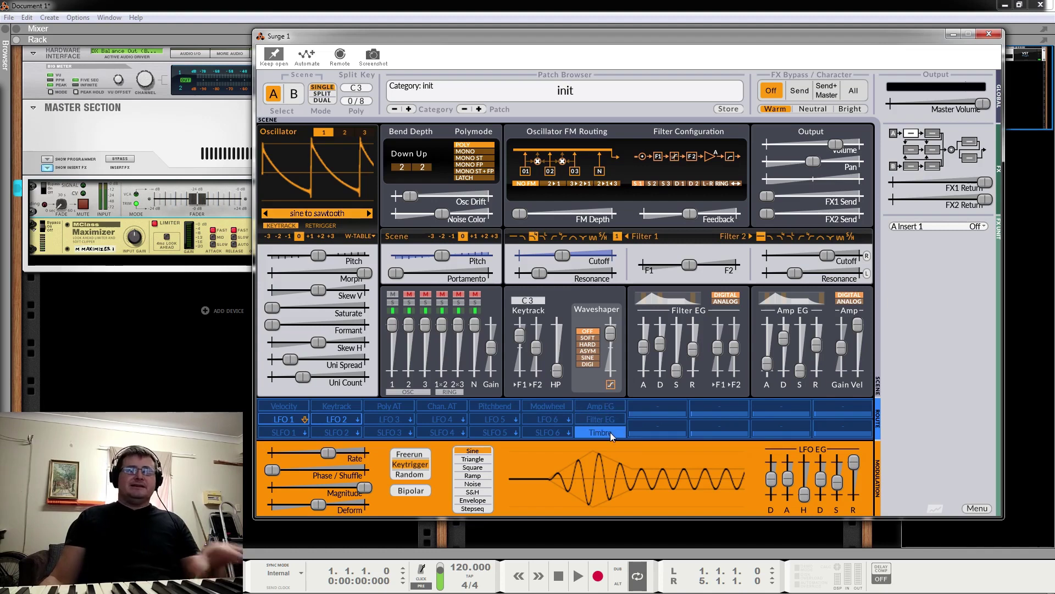
pyautogui.click(660, 407)
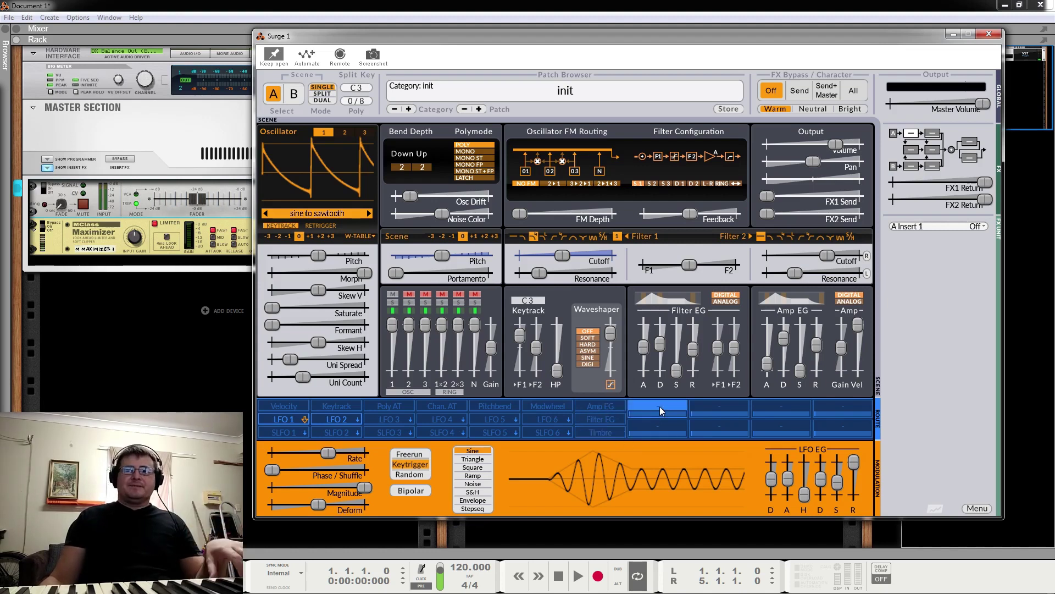
pyautogui.rightClick(660, 405)
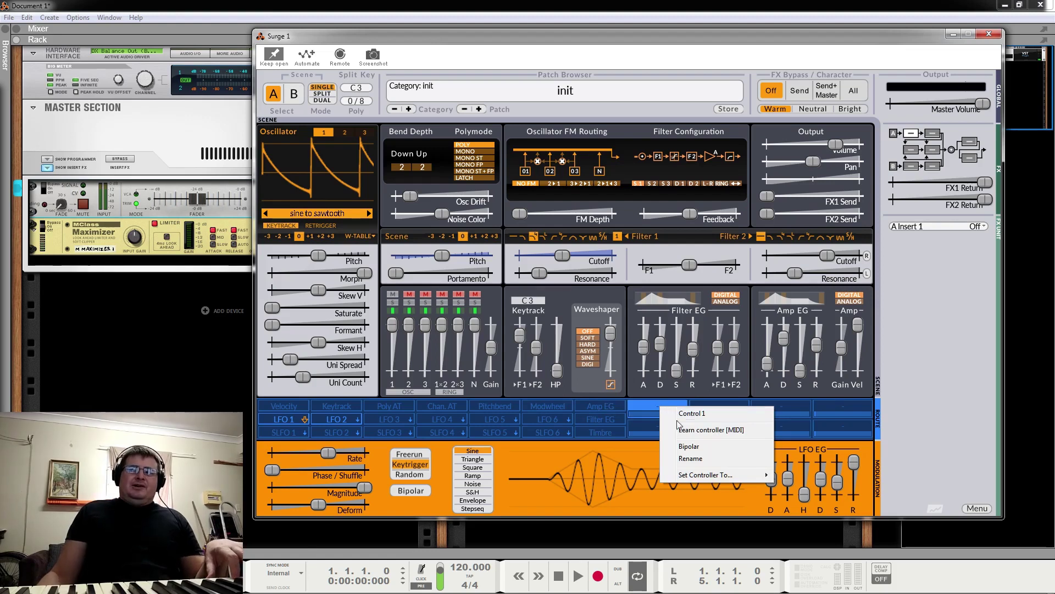
pyautogui.moveTo(688, 478)
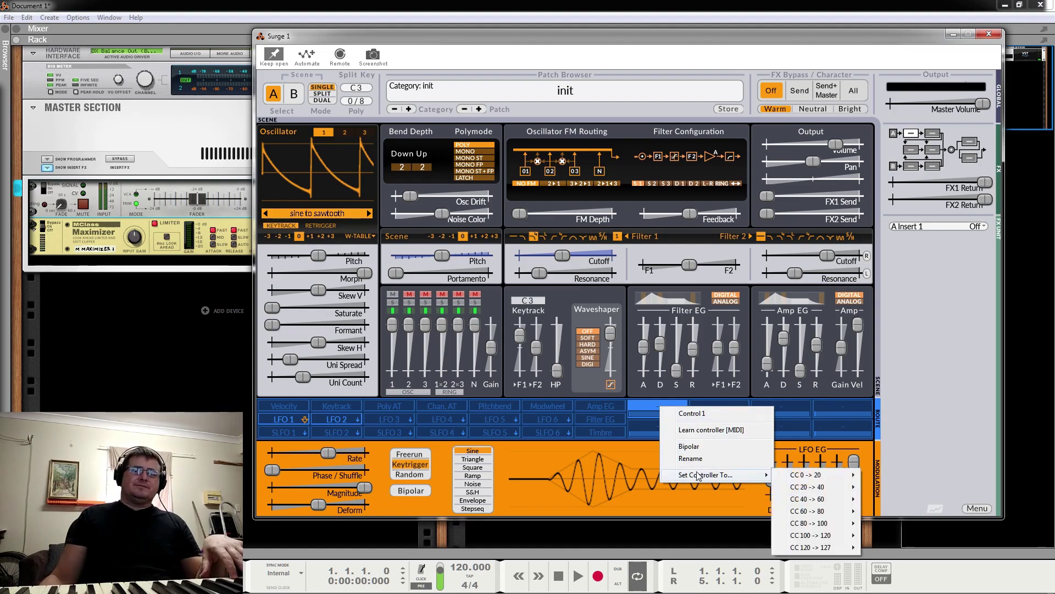
# Route Control 1 to Filter 1's resonance by 0.68 and to Filter 1's cutoff by -47.13.
pyautogui.click(653, 405)
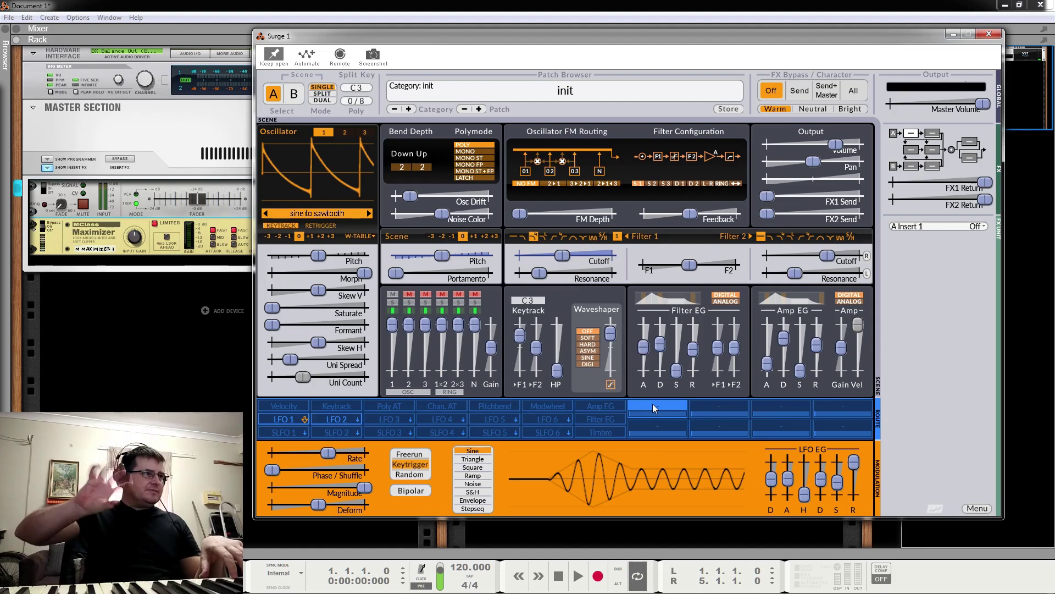
pyautogui.click(652, 404)
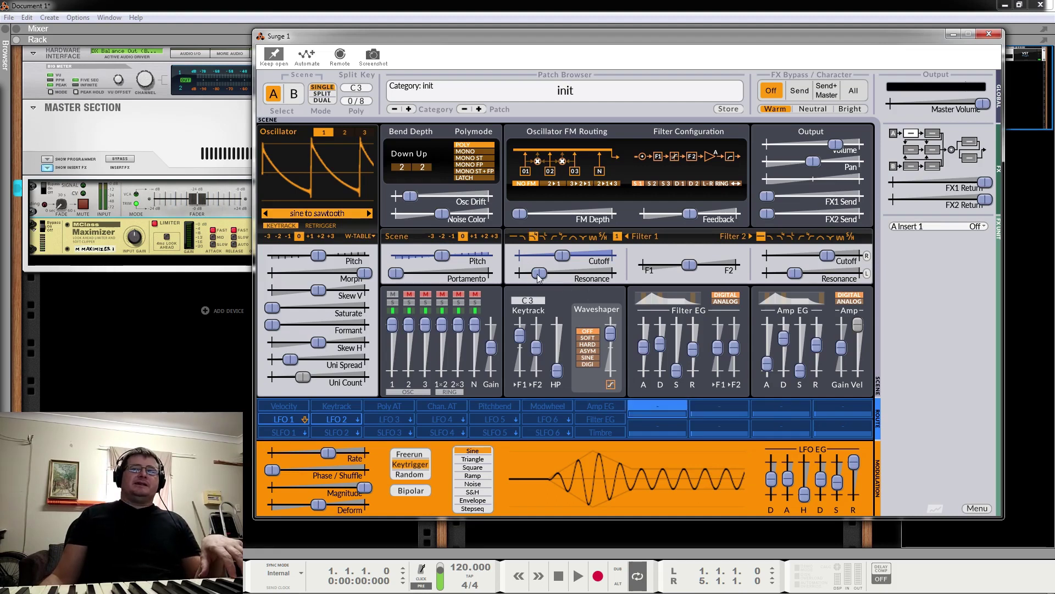
pyautogui.moveTo(538, 276); pyautogui.dragTo(529, 257)
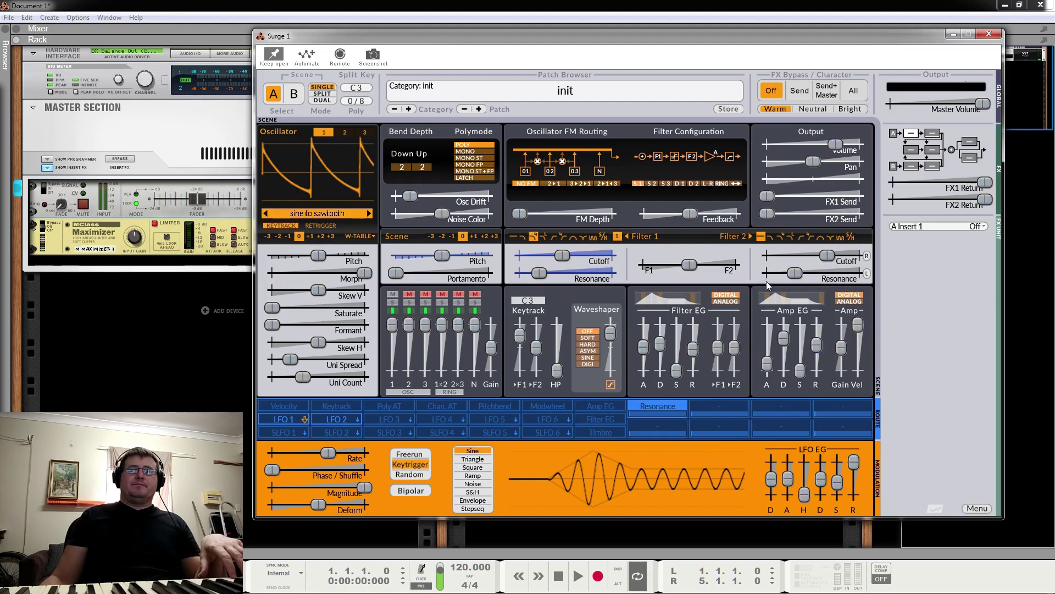
# Raise Filter 1's base cutoff slightly above the middle and set the Control 1 macro to just past halfway.
pyautogui.moveTo(562, 257); pyautogui.dragTo(576, 256)
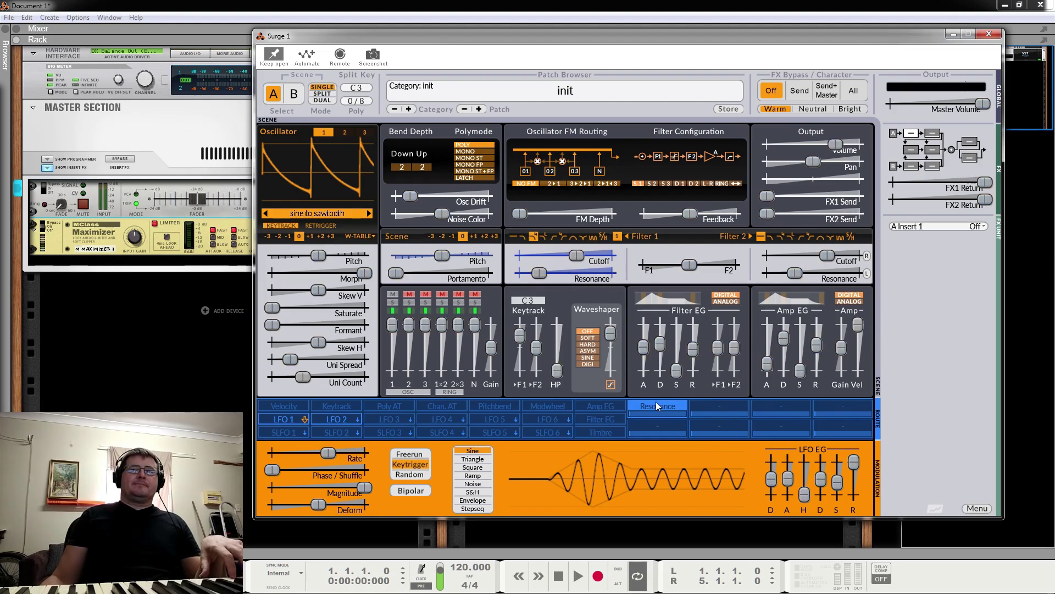
pyautogui.moveTo(641, 413)
pyautogui.mouseDown()
pyautogui.moveTo(687, 413)
pyautogui.moveTo(631, 414)
pyautogui.moveTo(686, 413)
pyautogui.moveTo(633, 414)
pyautogui.moveTo(686, 413)
pyautogui.moveTo(636, 414)
pyautogui.moveTo(654, 414)
pyautogui.mouseUp()
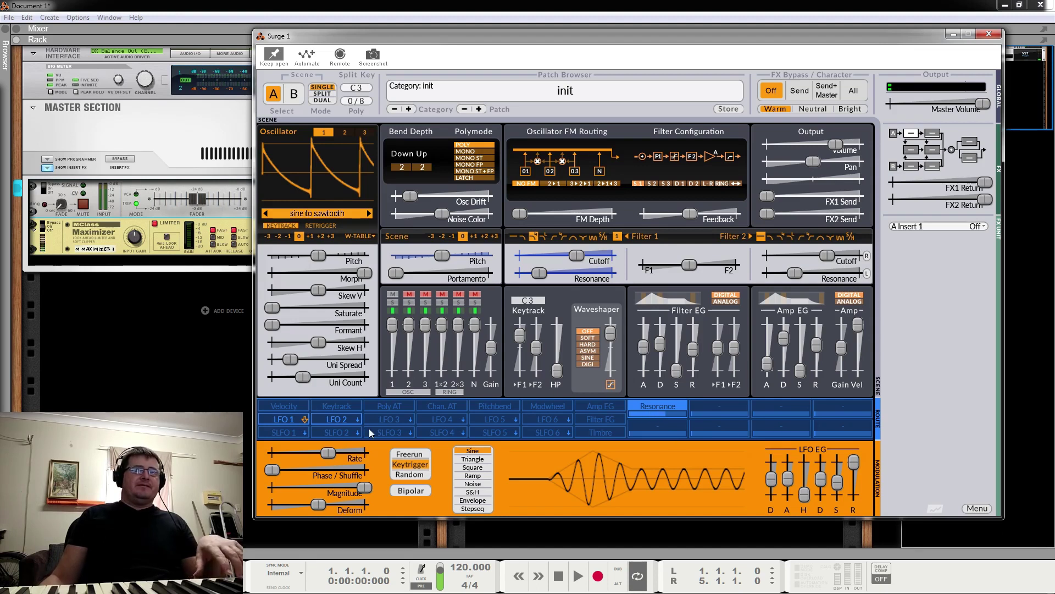
# Select LFO 3 and raise its rate to well above the middle.
pyautogui.click(387, 419)
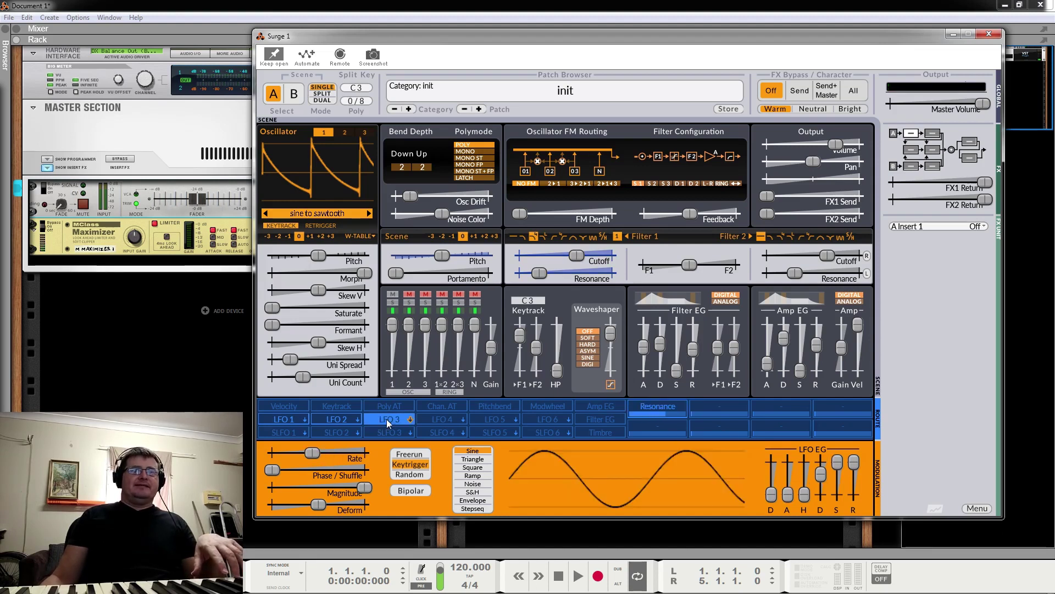
pyautogui.moveTo(318, 454); pyautogui.dragTo(336, 454)
pyautogui.click(377, 419)
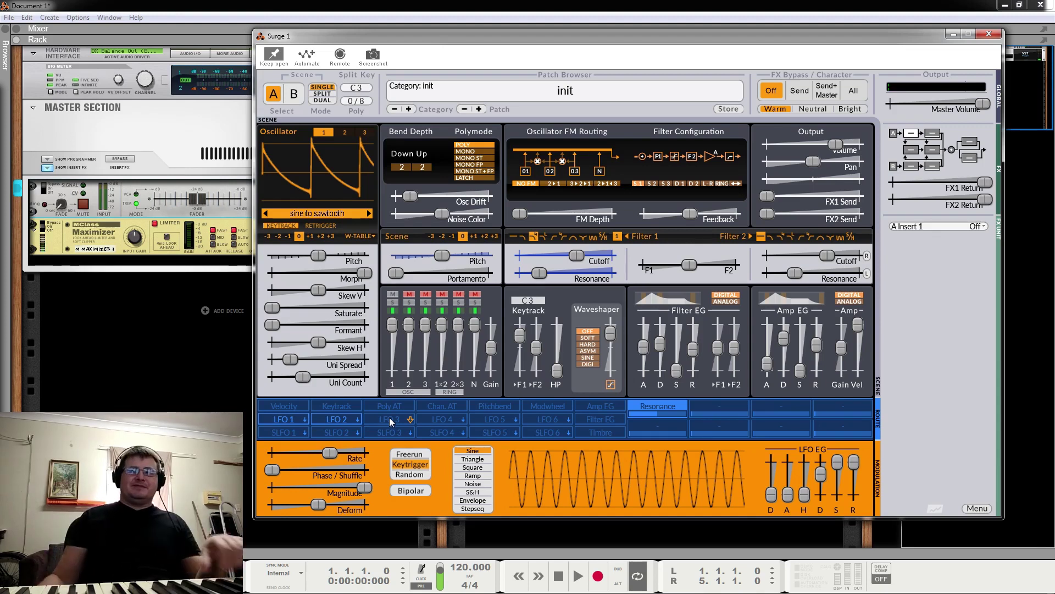
# Show Control 1's modulation amounts, try to route LFO 3 to the Control 1 macro, and lower the macro to about a third.
pyautogui.click(665, 409)
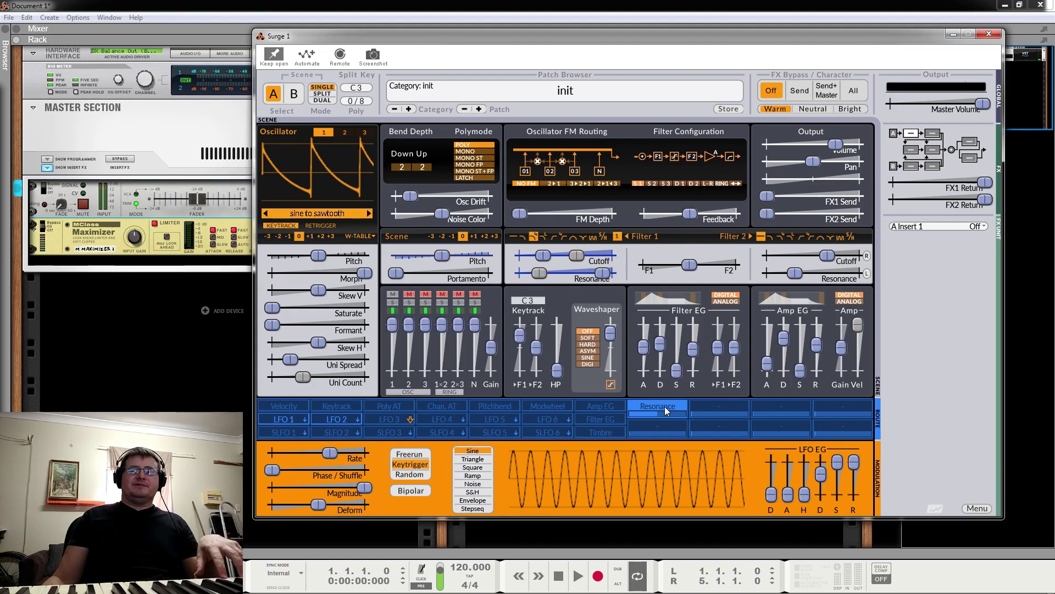
pyautogui.click(390, 418)
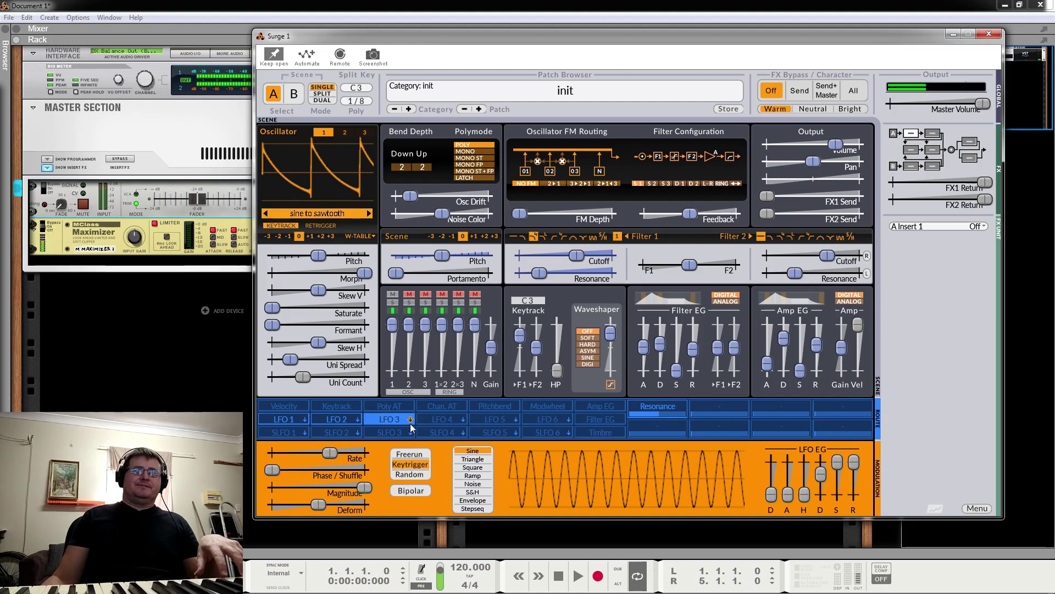
pyautogui.moveTo(662, 412); pyautogui.dragTo(671, 434)
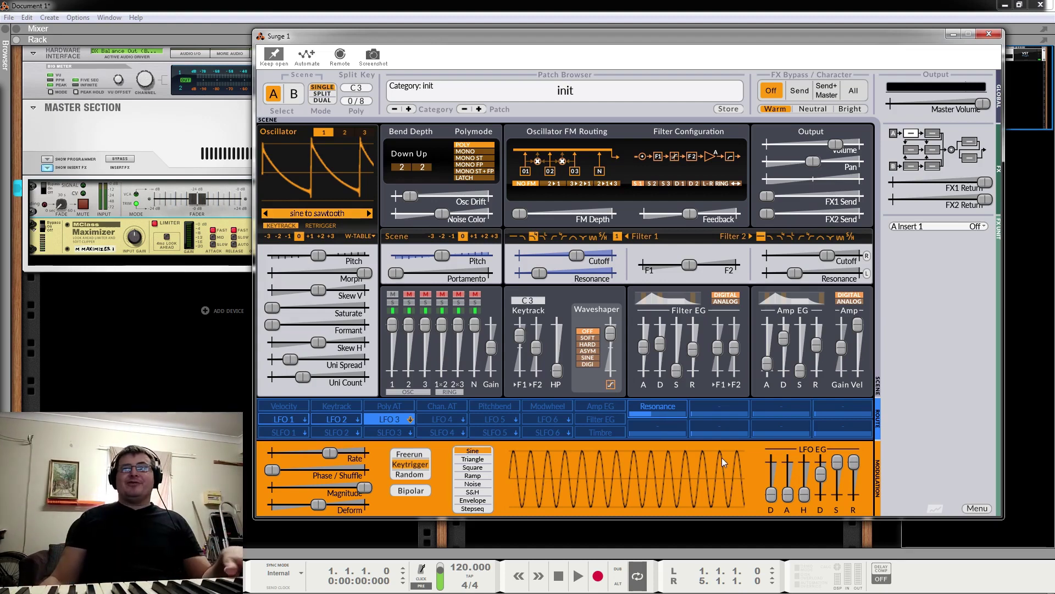
# Clear all Control 1 routings and lower Filter 1's cutoff to about the middle.
pyautogui.rightClick(651, 416)
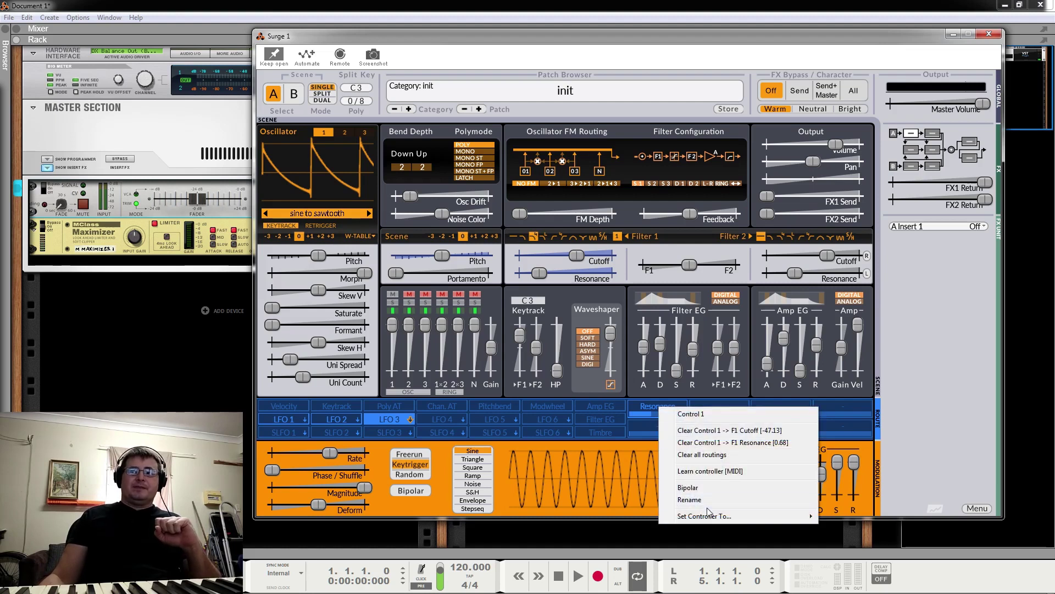
pyautogui.click(711, 456)
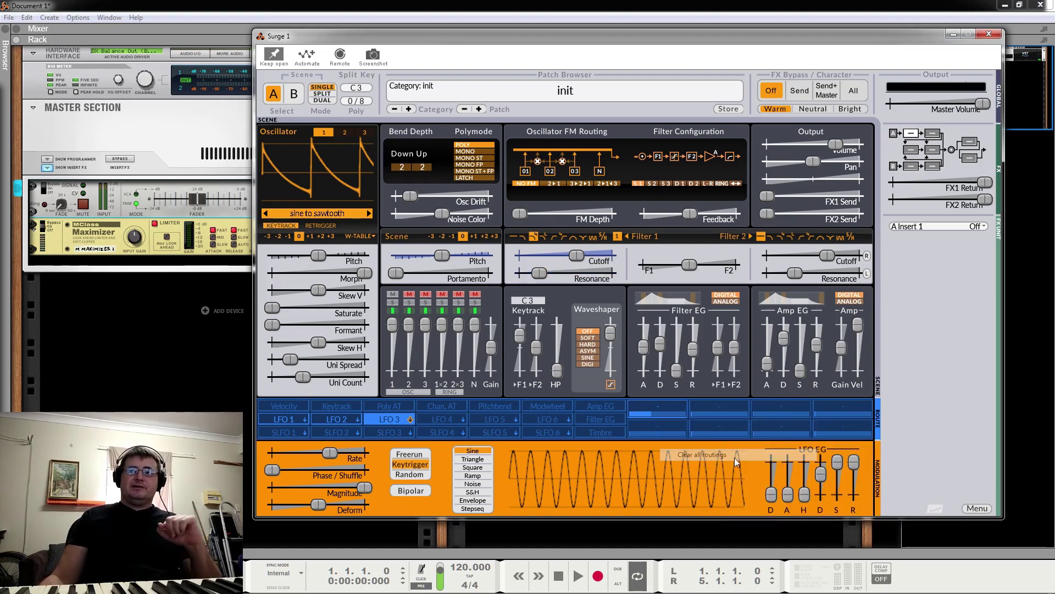
pyautogui.moveTo(577, 260)
pyautogui.mouseDown()
pyautogui.moveTo(550, 260)
pyautogui.moveTo(567, 259)
pyautogui.mouseUp()
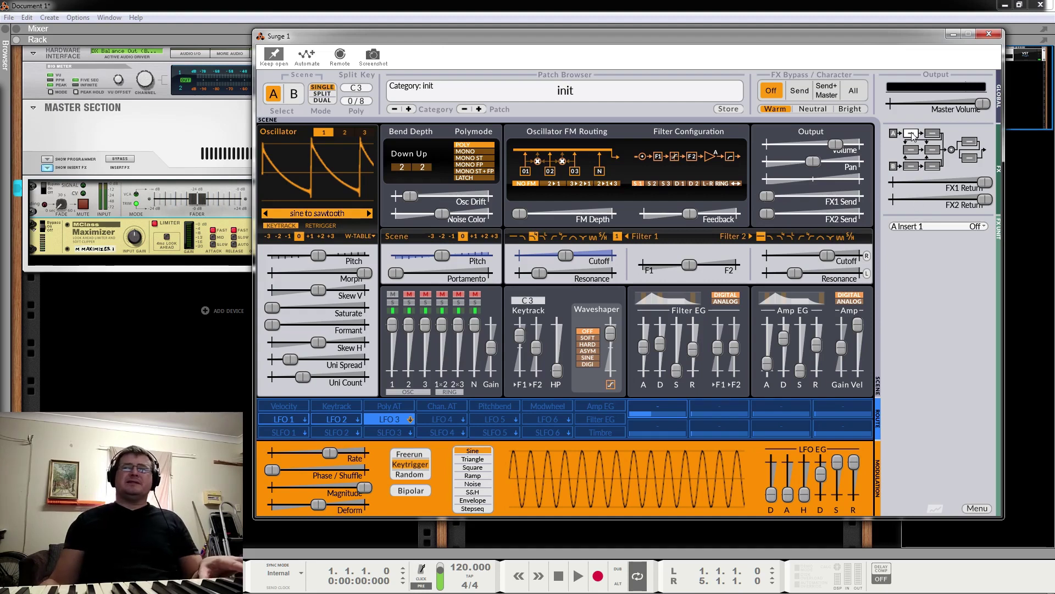
# Load the Deep chorus preset into effect slot A Insert 1.
pyautogui.click(921, 226)
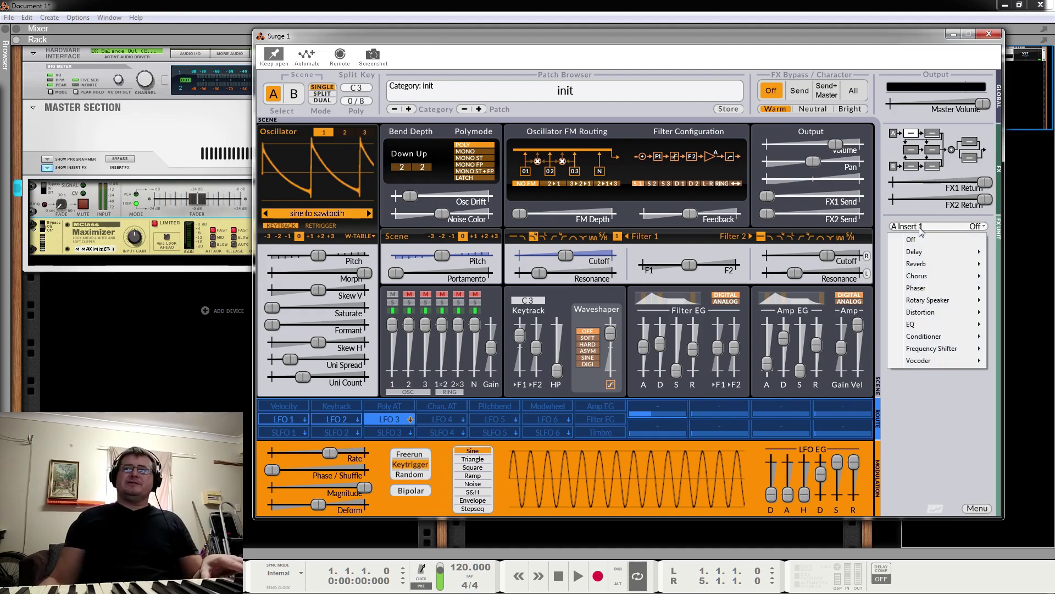
pyautogui.moveTo(948, 275)
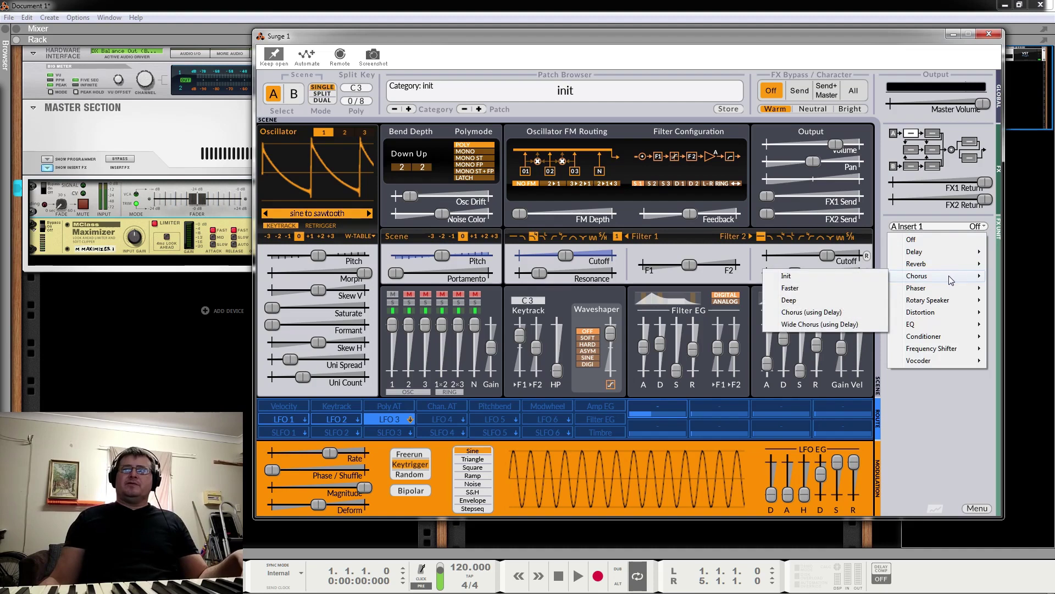
pyautogui.click(831, 303)
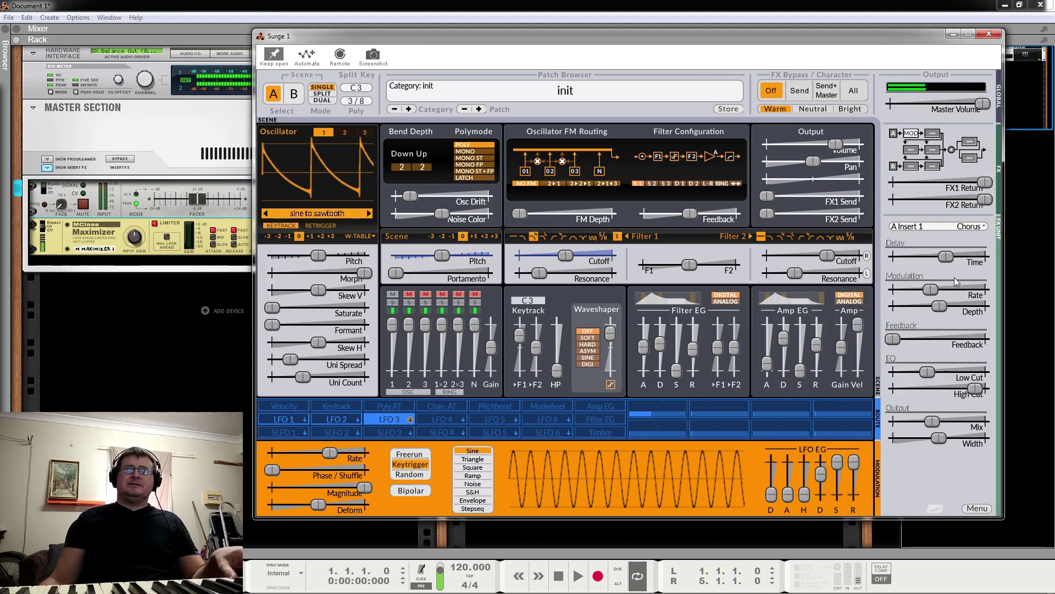
# Raise the Amp EG's attack, decay and release slightly and its sustain to just above the middle.
pyautogui.moveTo(822, 348); pyautogui.dragTo(822, 343)
pyautogui.moveTo(767, 363); pyautogui.dragTo(784, 331)
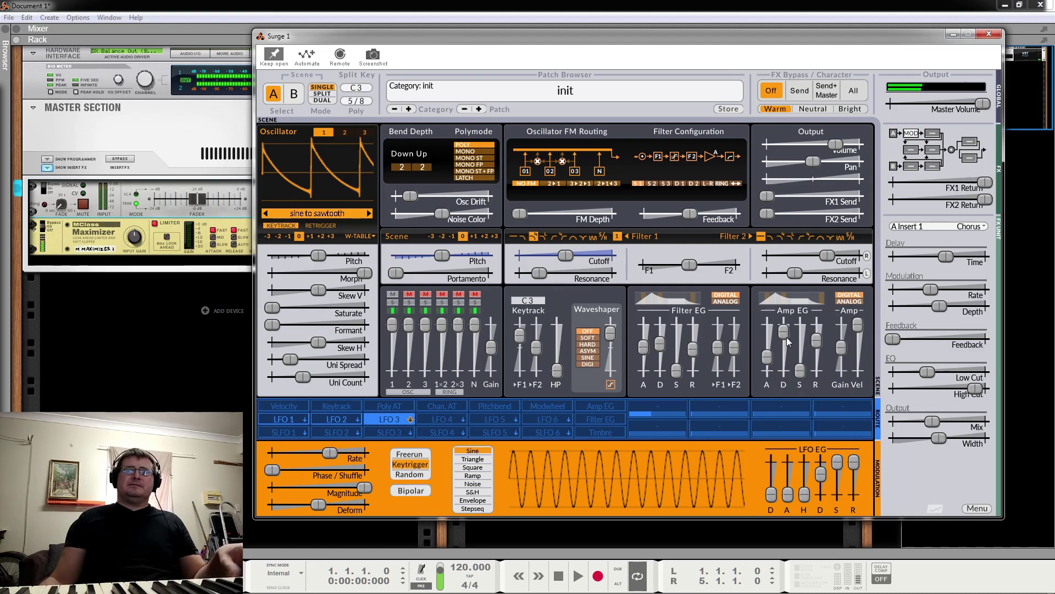
pyautogui.moveTo(801, 370); pyautogui.dragTo(800, 341)
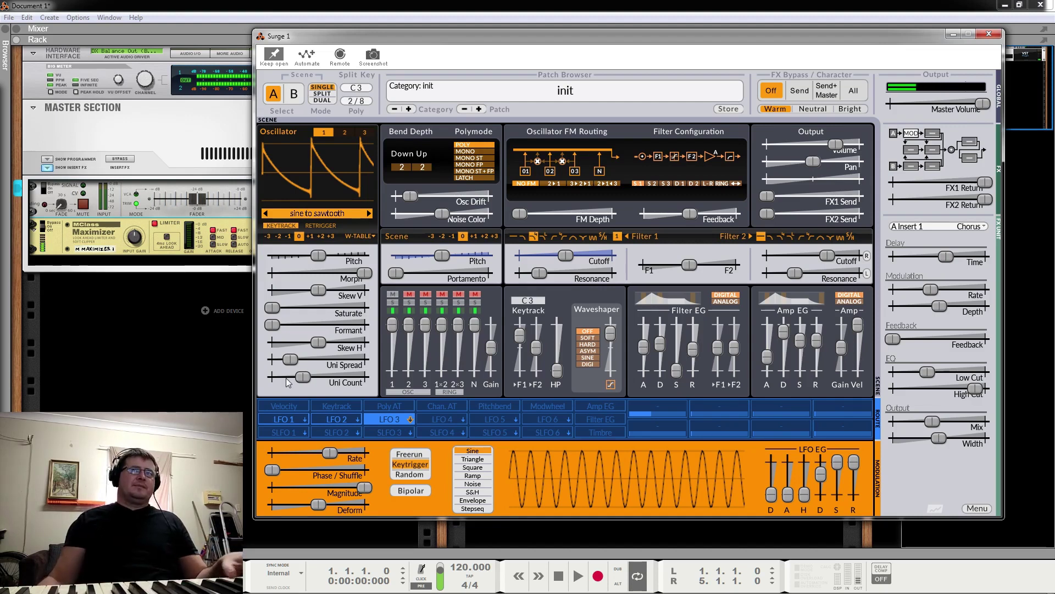
# Try the oscillator's Uni Count at its minimum, raise the chorus Mix slightly to the middle, and set Uni Count to about the middle.
pyautogui.moveTo(299, 379); pyautogui.dragTo(272, 378)
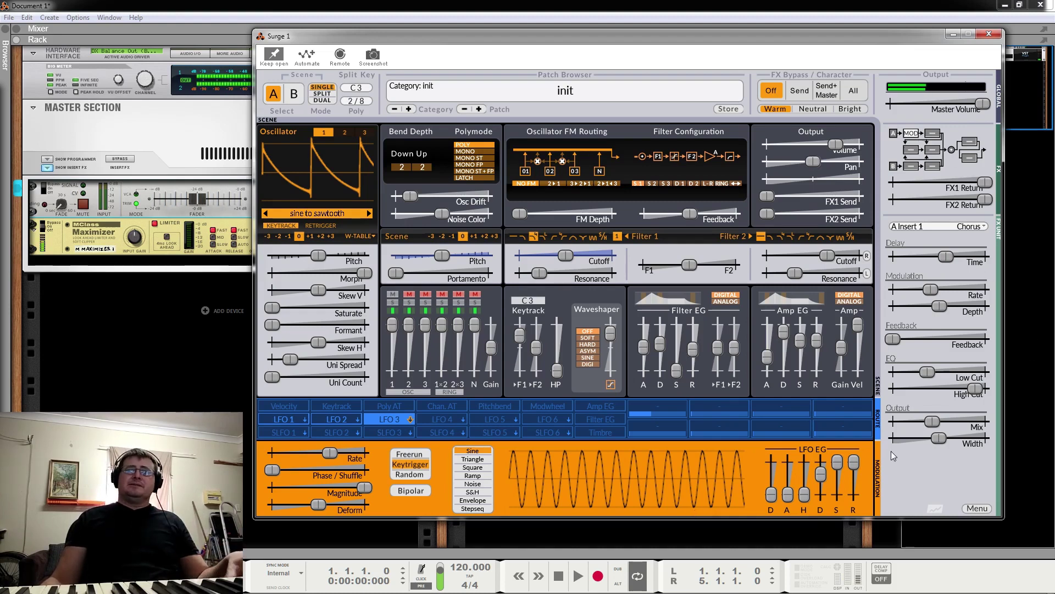
pyautogui.moveTo(937, 421); pyautogui.dragTo(943, 421)
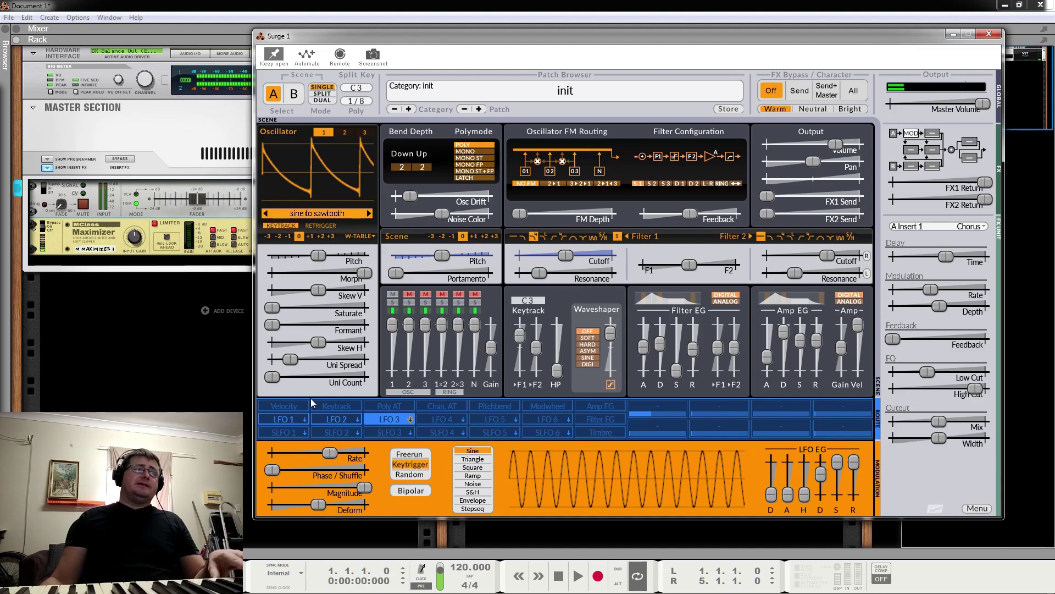
pyautogui.moveTo(275, 376); pyautogui.dragTo(319, 376)
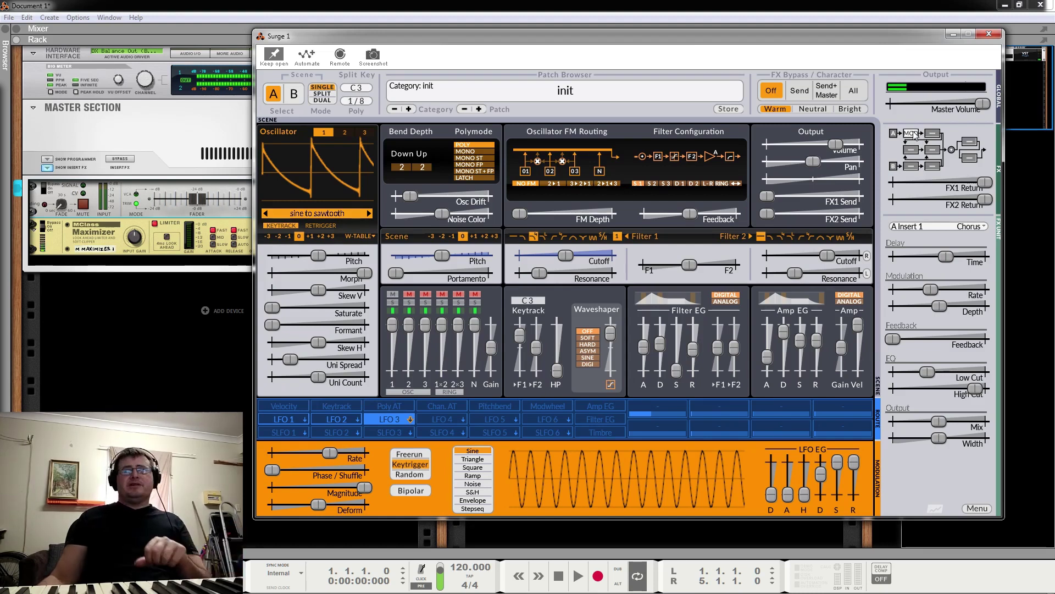
pyautogui.click(911, 228)
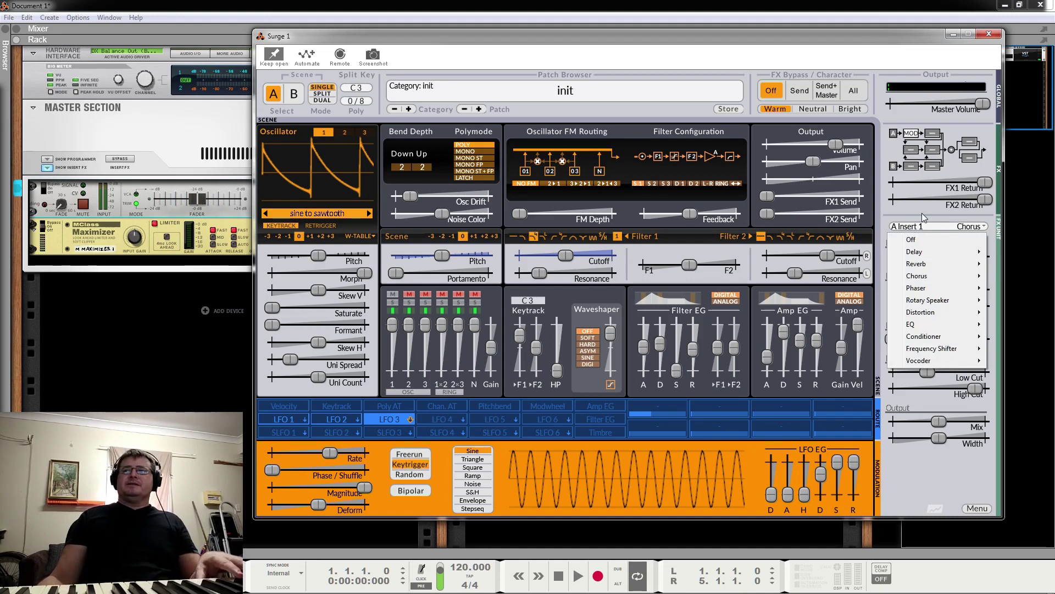
pyautogui.click(946, 284)
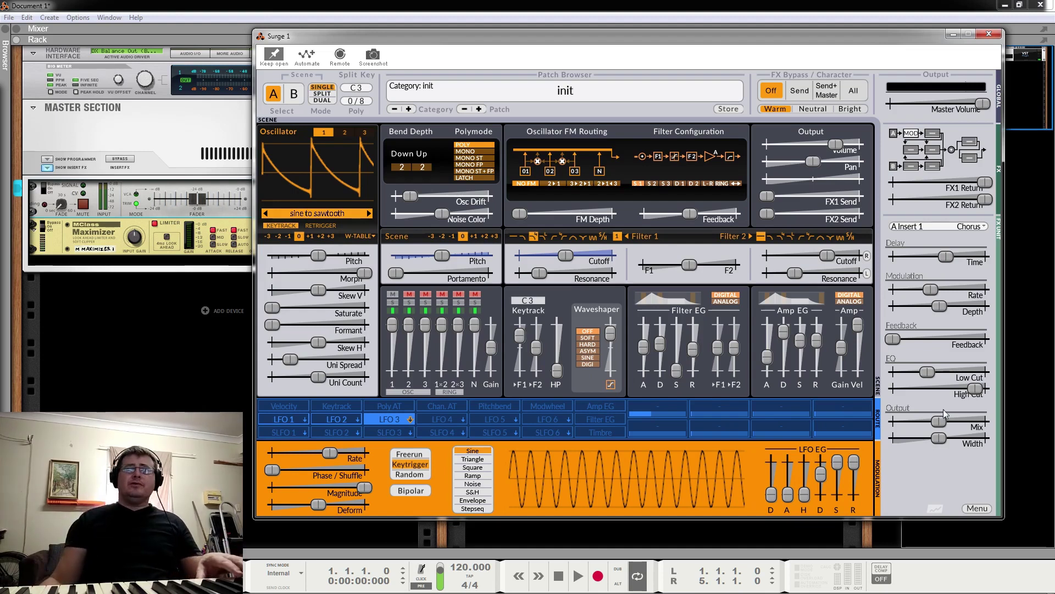
pyautogui.click(952, 226)
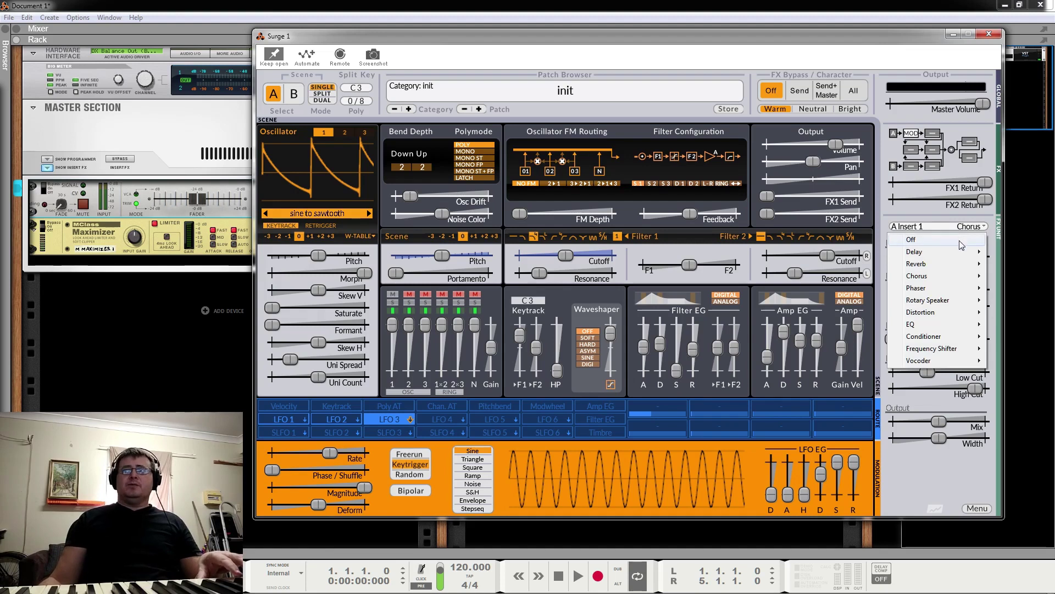
pyautogui.moveTo(956, 250)
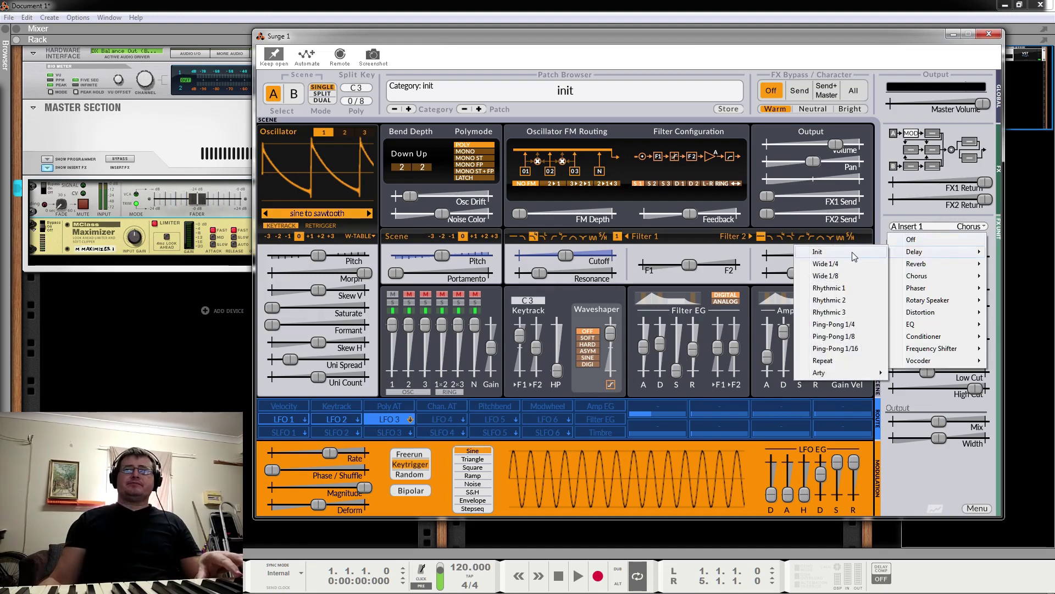
# Load the Init delay preset into effect slot A Insert 2.
pyautogui.click(935, 135)
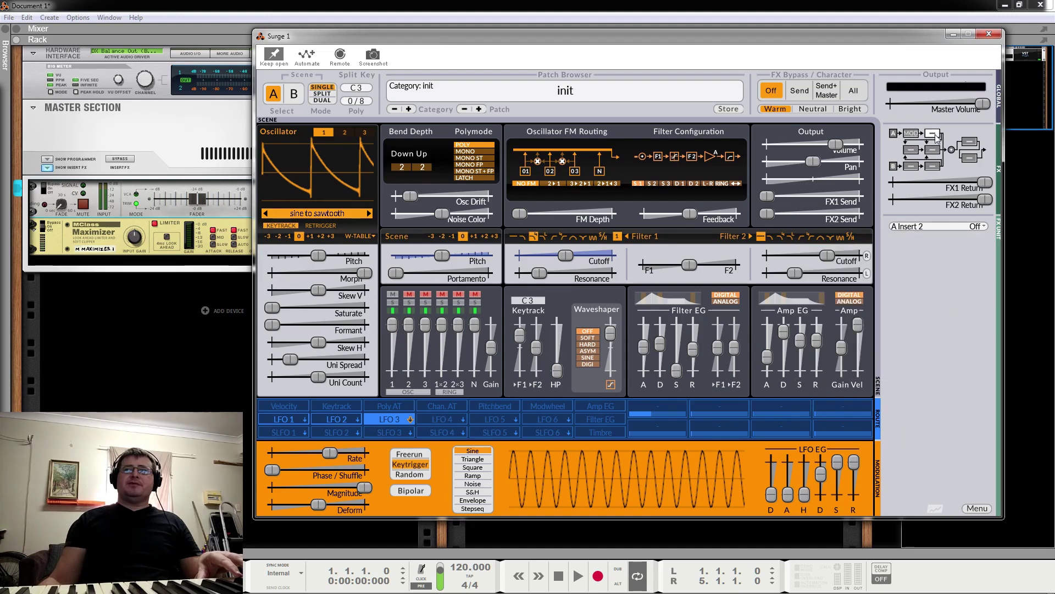
pyautogui.click(928, 225)
pyautogui.moveTo(929, 252)
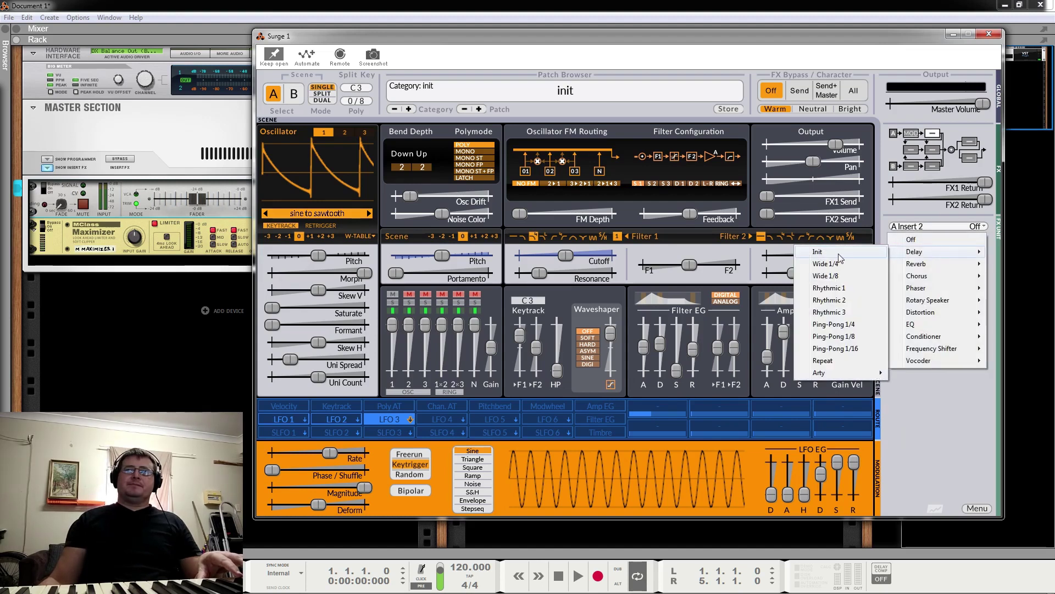
pyautogui.moveTo(827, 374)
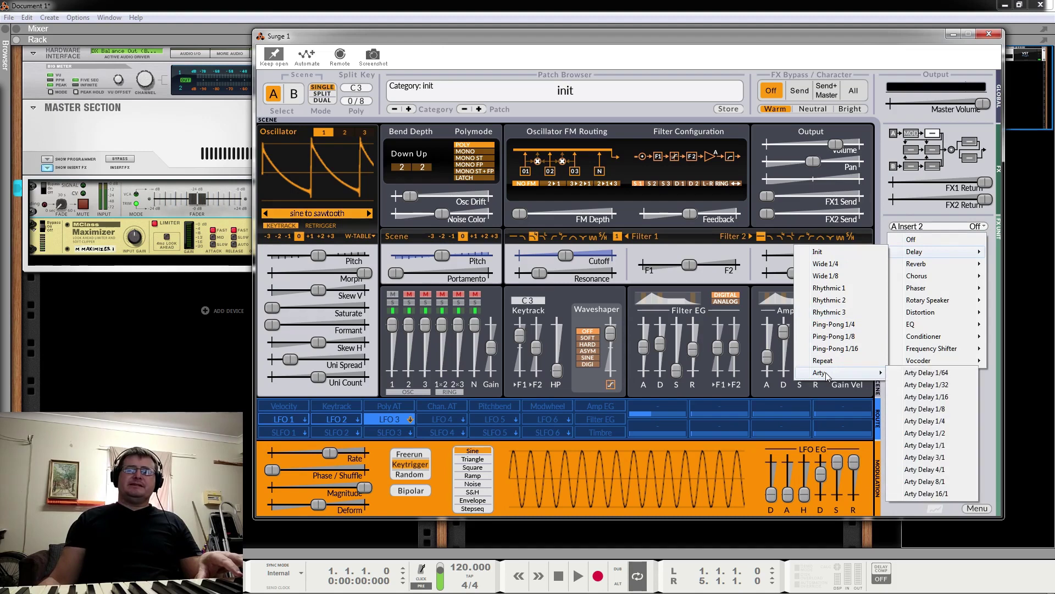
pyautogui.click(822, 253)
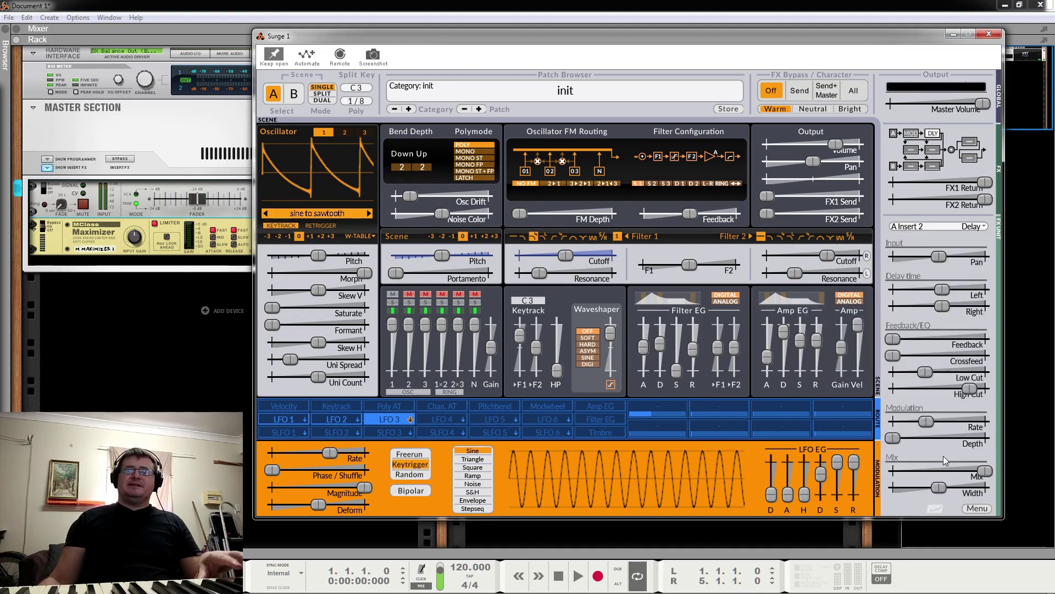
# Lower the delay's Mix to about a quarter, try modulation Depth at maximum before setting it near a quarter, and return Width to its default.
pyautogui.moveTo(984, 471); pyautogui.dragTo(917, 471)
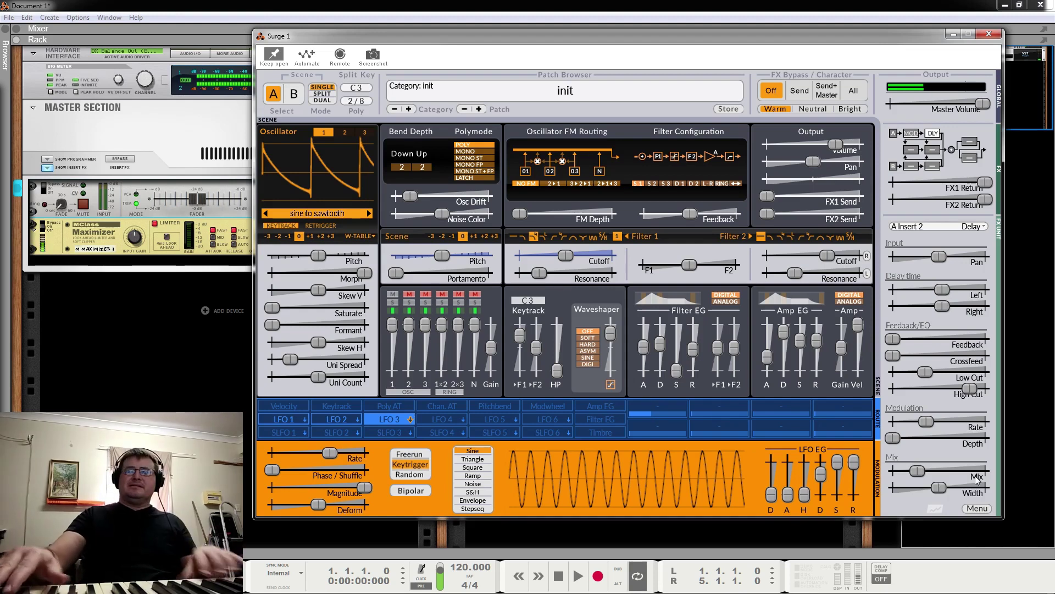
pyautogui.moveTo(893, 438); pyautogui.dragTo(976, 438)
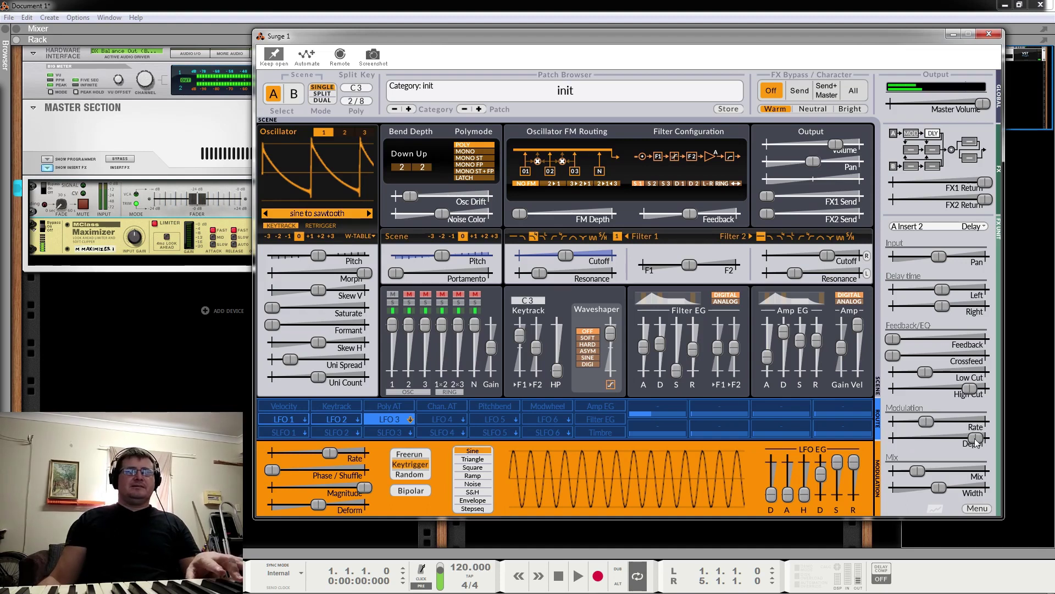
pyautogui.moveTo(976, 438); pyautogui.dragTo(985, 438)
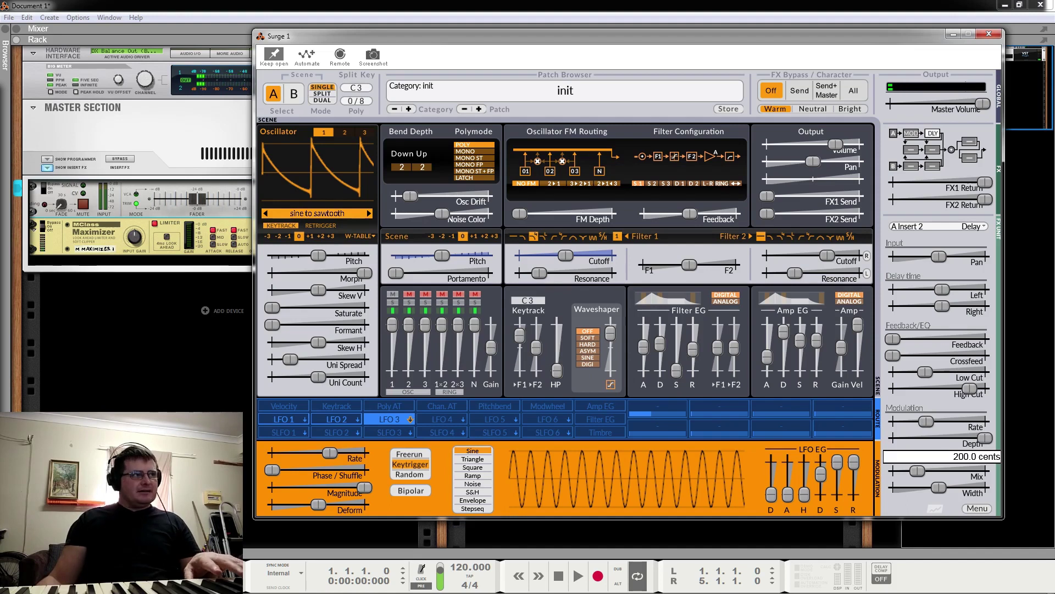
pyautogui.moveTo(985, 438); pyautogui.dragTo(913, 438)
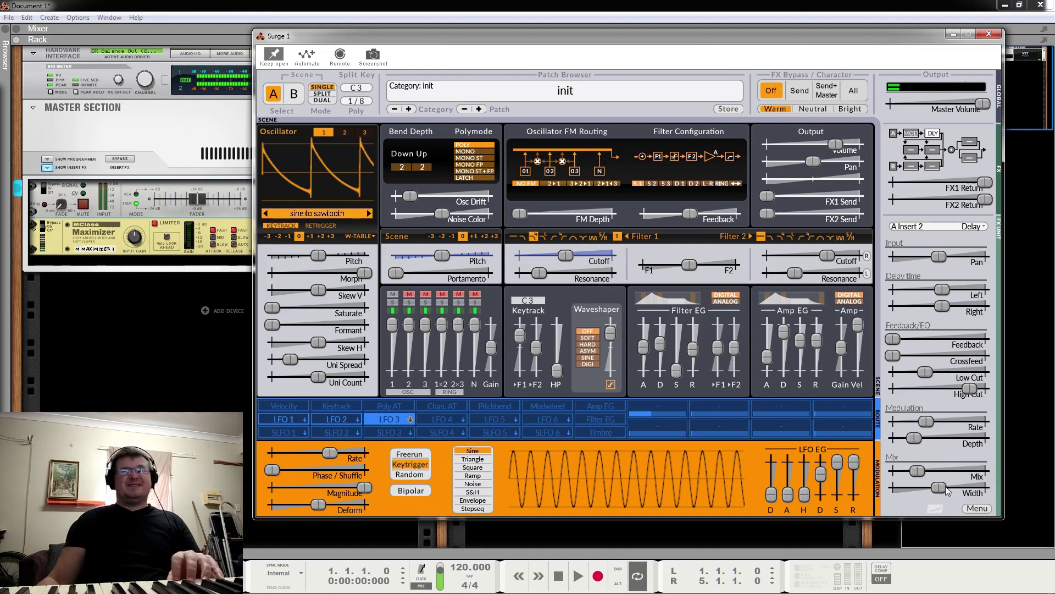
pyautogui.moveTo(946, 486); pyautogui.dragTo(971, 488)
pyautogui.doubleClick(971, 487)
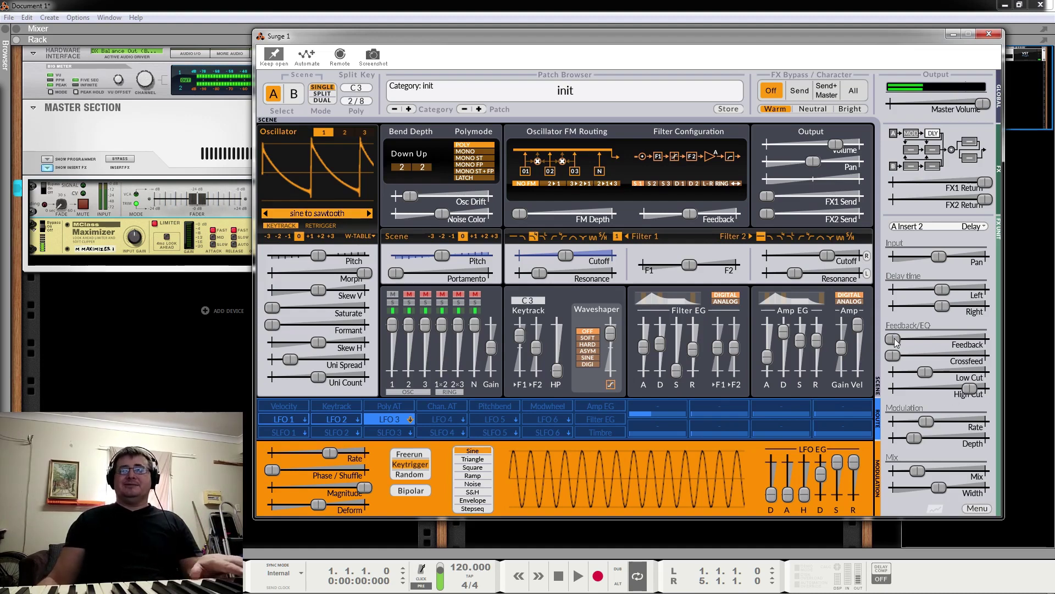
# Shorten the delay's left time to below the middle and lengthen its right time slightly.
pyautogui.rightClick(941, 289)
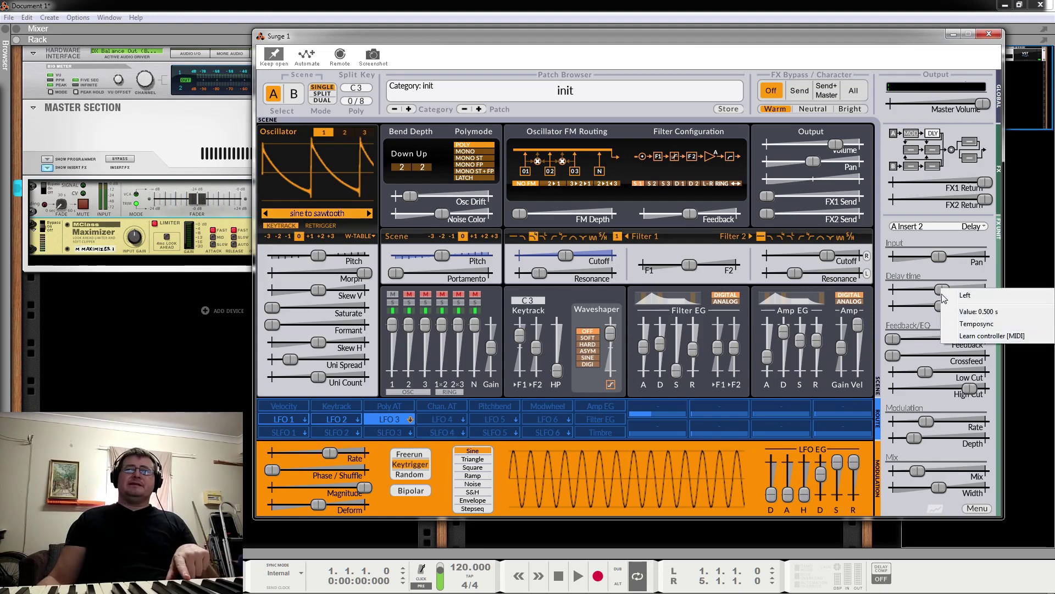
pyautogui.click(953, 312)
pyautogui.write('0.14')
pyautogui.press('Return')
pyautogui.moveTo(929, 289)
pyautogui.mouseDown()
pyautogui.moveTo(951, 306)
pyautogui.moveTo(927, 289)
pyautogui.mouseUp()
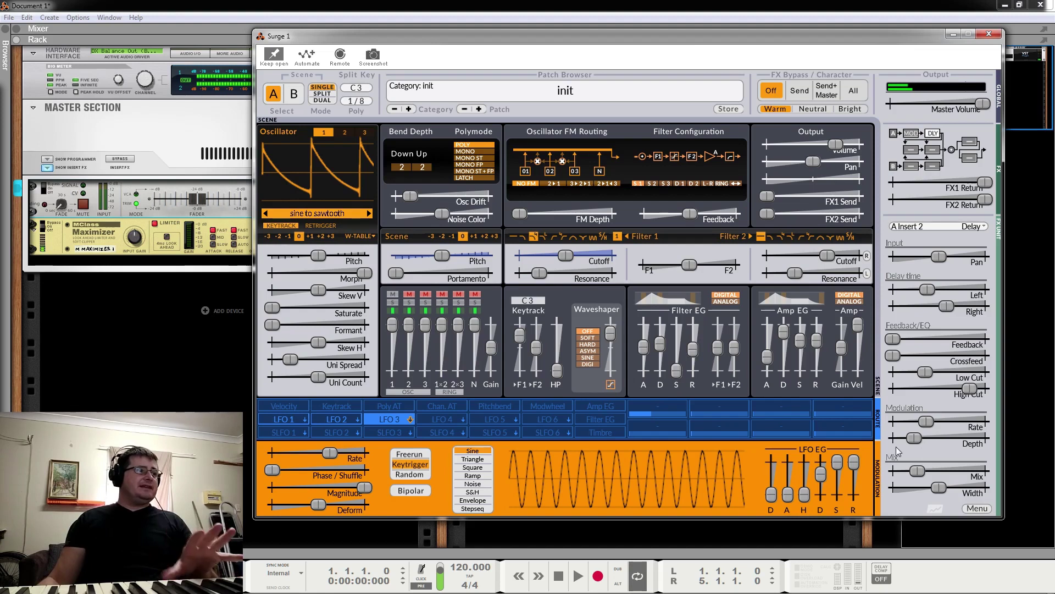
# Try the delay's Feedback at about three quarters, raise Crossfeed to about three quarters, and return Feedback to its minimum.
pyautogui.moveTo(893, 340); pyautogui.dragTo(965, 339)
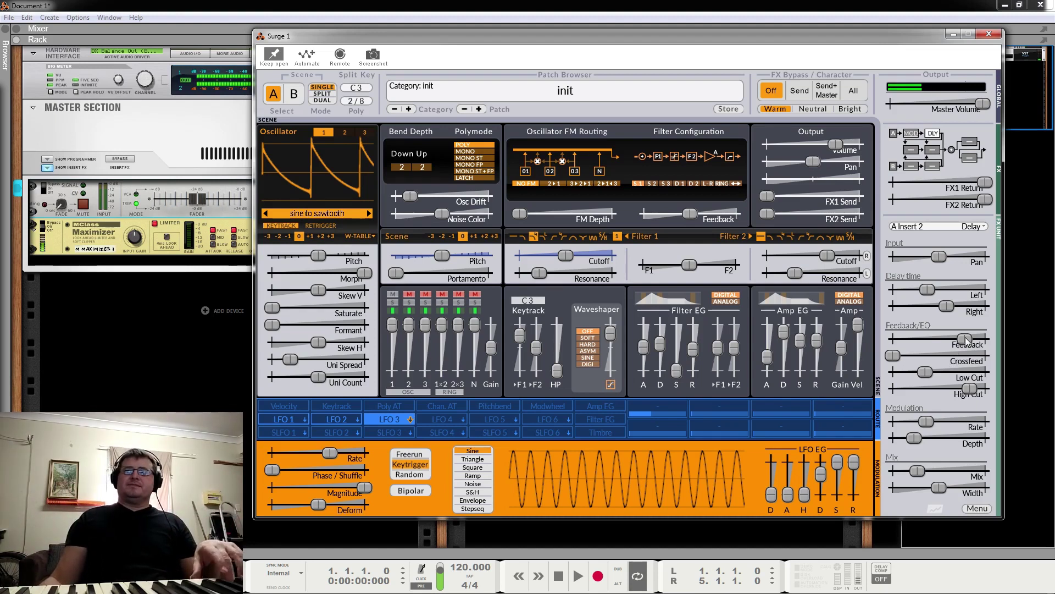
pyautogui.moveTo(894, 356); pyautogui.dragTo(966, 355)
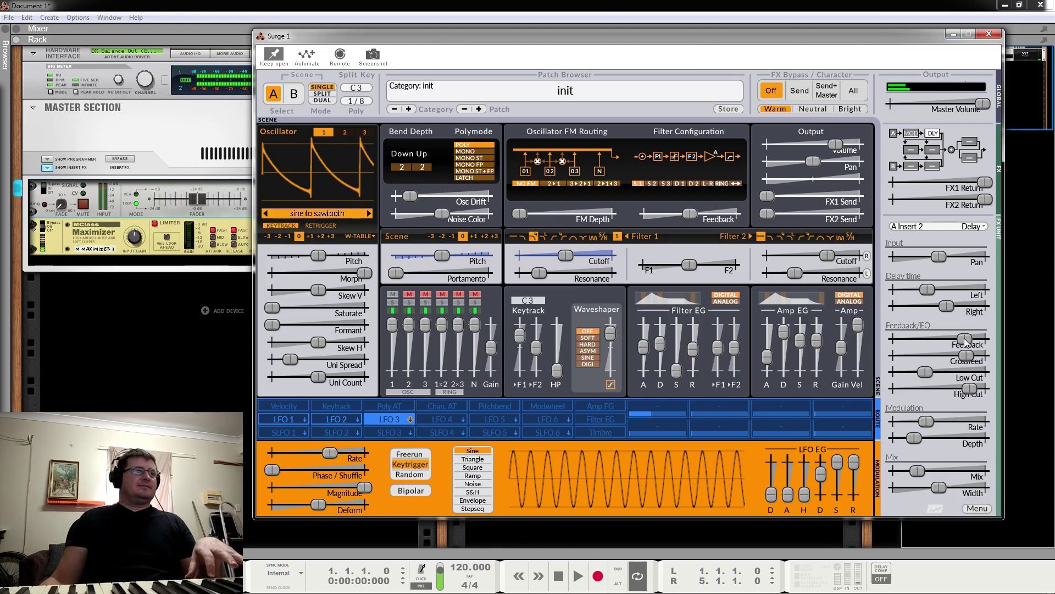
pyautogui.moveTo(966, 340); pyautogui.dragTo(893, 341)
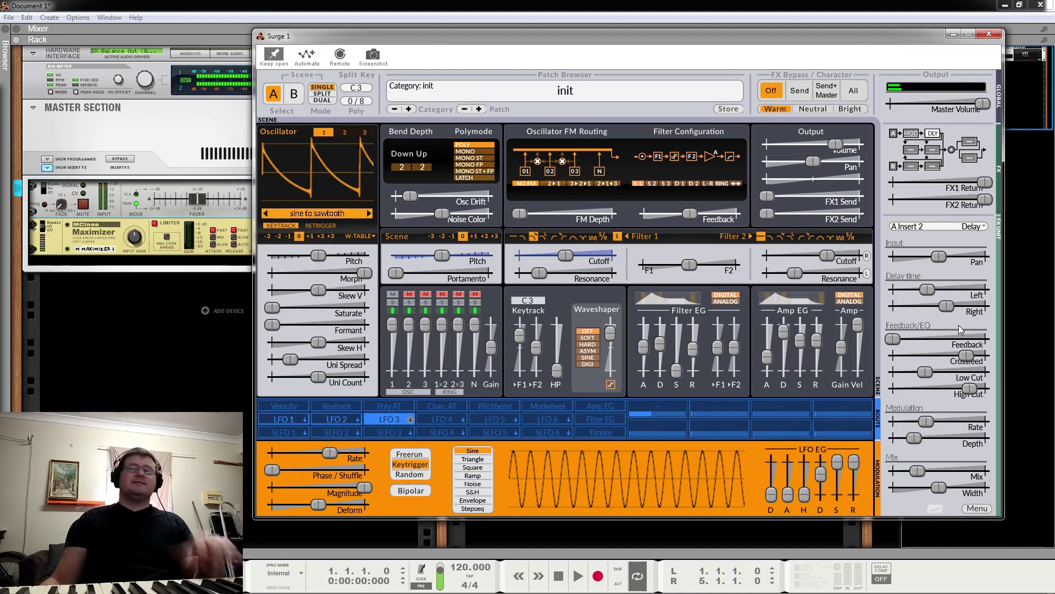
# Lower the delay's Low Cut and High Cut slightly.
pyautogui.moveTo(931, 373); pyautogui.dragTo(904, 372)
pyautogui.moveTo(908, 372); pyautogui.dragTo(910, 372)
pyautogui.moveTo(970, 388)
pyautogui.mouseDown()
pyautogui.moveTo(931, 388)
pyautogui.moveTo(971, 388)
pyautogui.moveTo(924, 375)
pyautogui.moveTo(967, 391)
pyautogui.mouseUp()
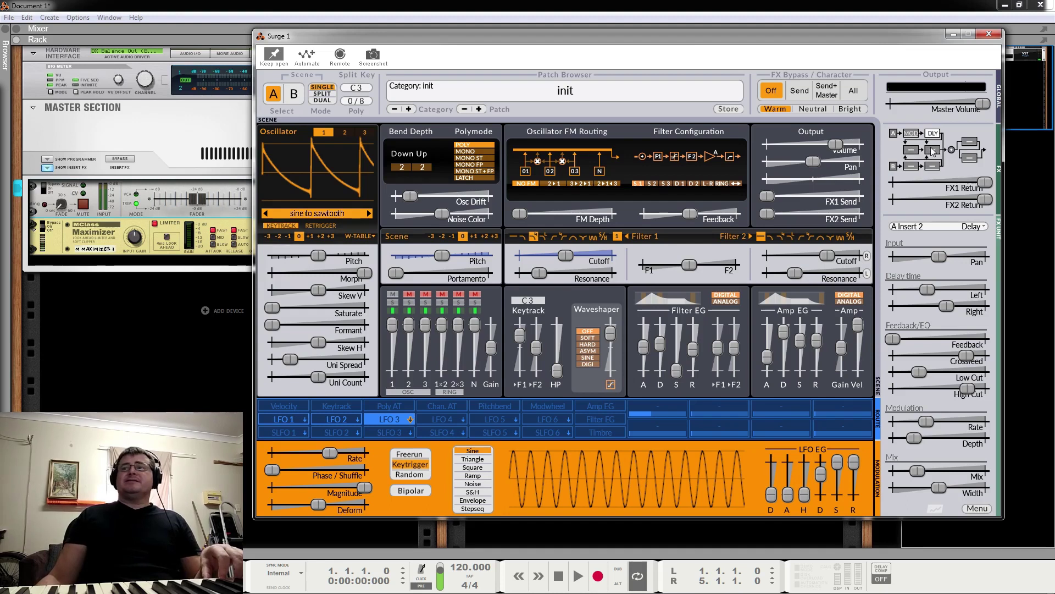
# Load a Phaser effect into effect slot Master 1.
pyautogui.click(971, 157)
pyautogui.click(931, 227)
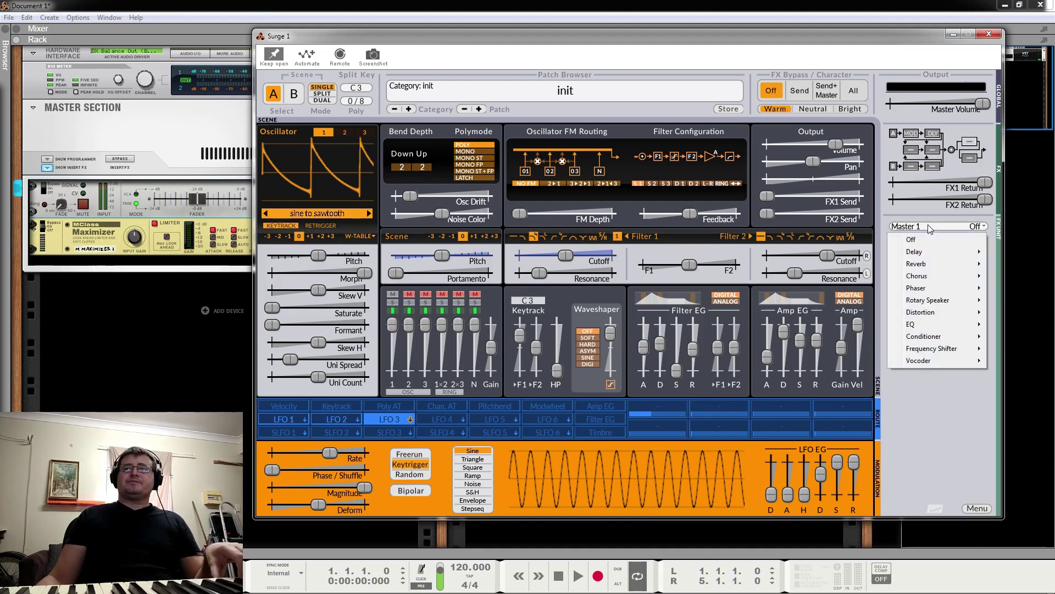
pyautogui.moveTo(940, 264)
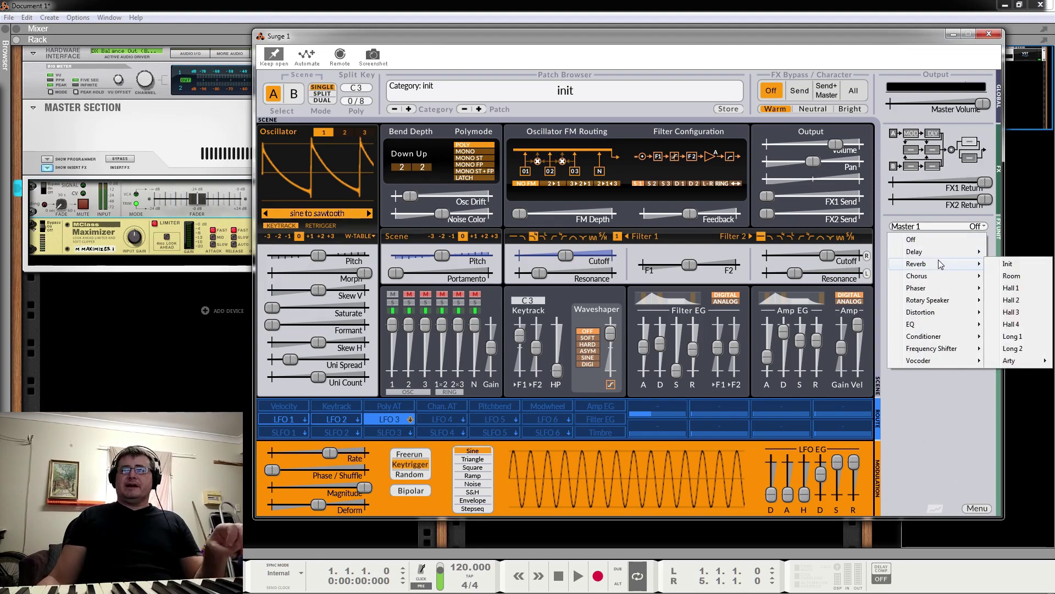
pyautogui.moveTo(941, 290)
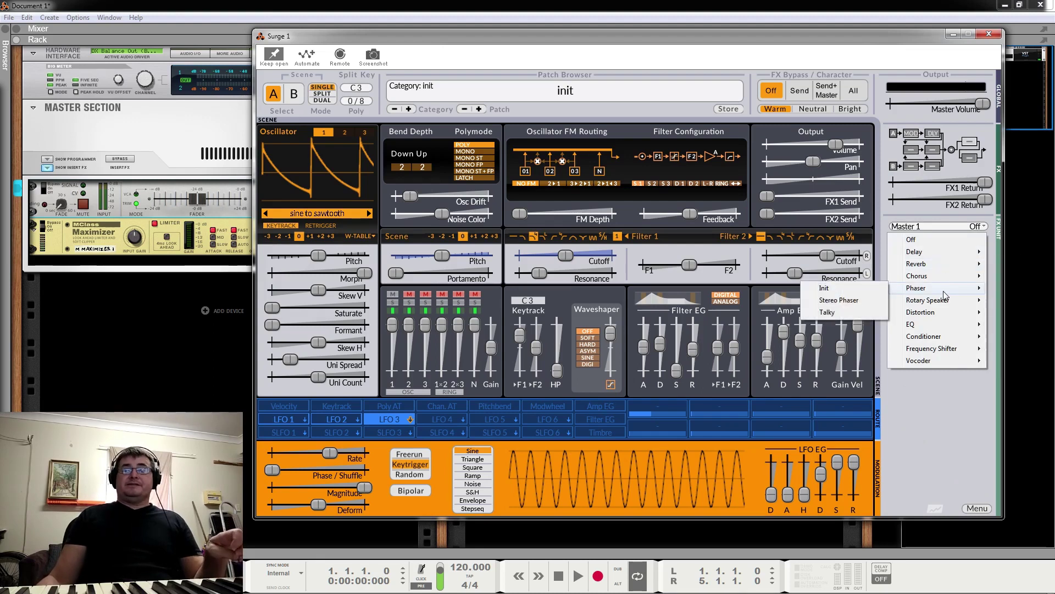
pyautogui.click(864, 302)
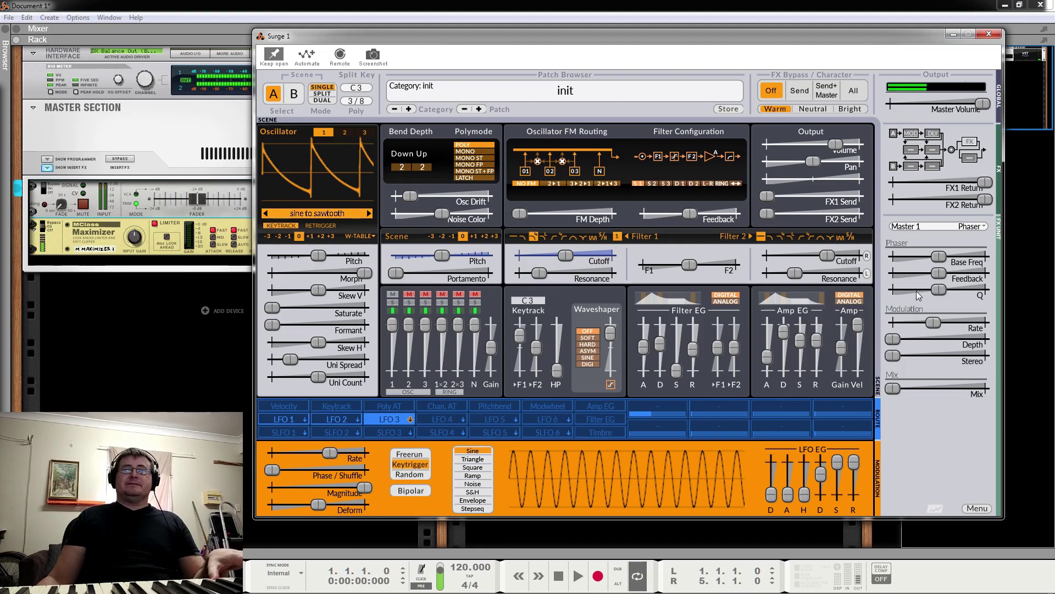
# Set the phaser's Mix to the middle, raise Depth, Stereo and Feedback well above the middle, and lower Rate to about a quarter.
pyautogui.moveTo(897, 390); pyautogui.dragTo(929, 393)
pyautogui.moveTo(893, 336); pyautogui.dragTo(969, 339)
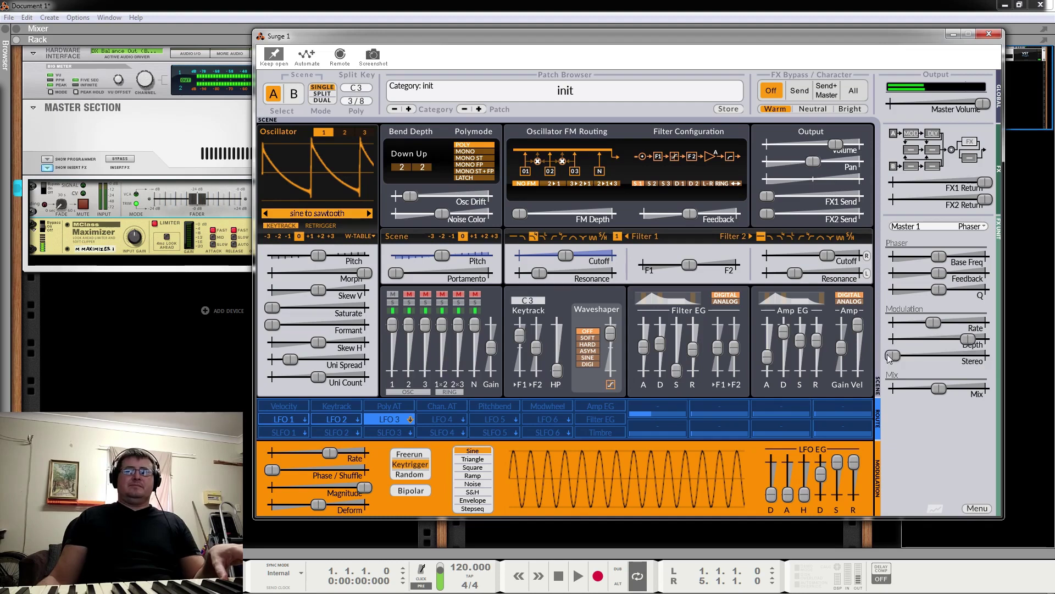
pyautogui.moveTo(892, 357); pyautogui.dragTo(957, 357)
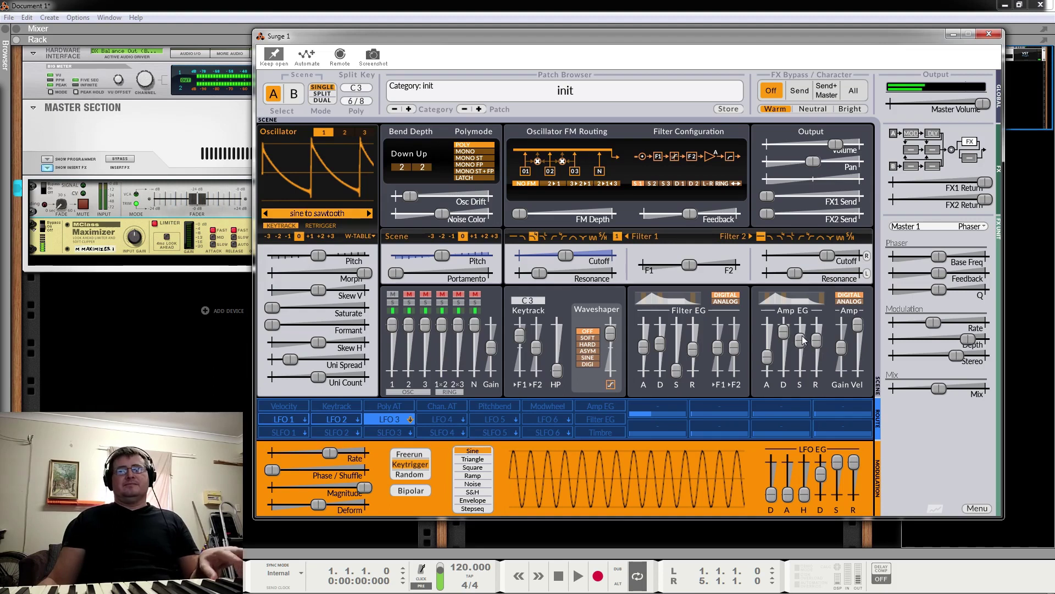
pyautogui.moveTo(935, 323); pyautogui.dragTo(918, 322)
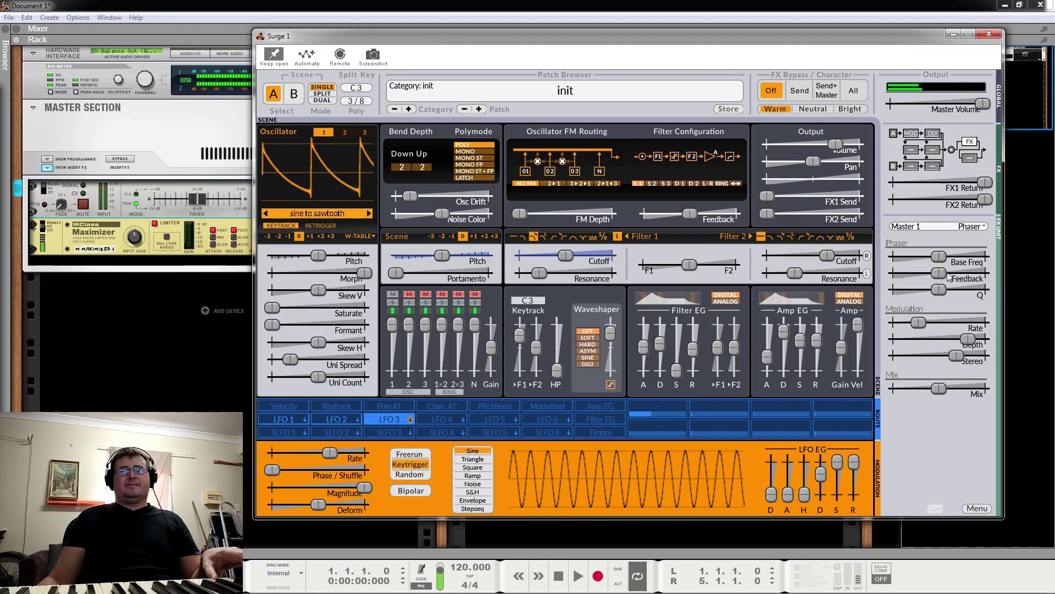
pyautogui.moveTo(939, 273); pyautogui.dragTo(969, 273)
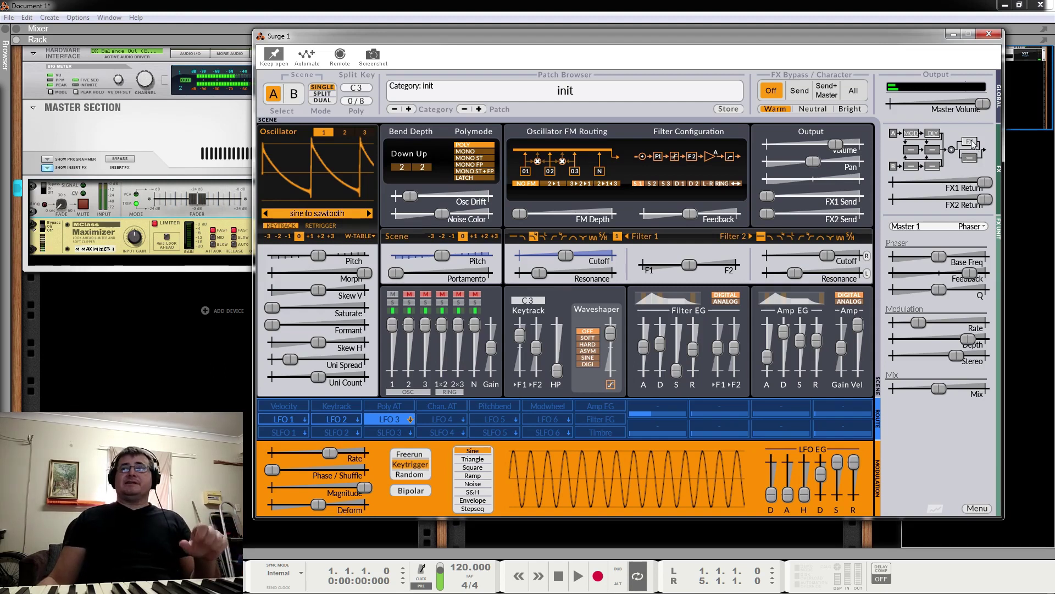
# Load the Init reverb preset into effect slot Master 2.
pyautogui.click(971, 158)
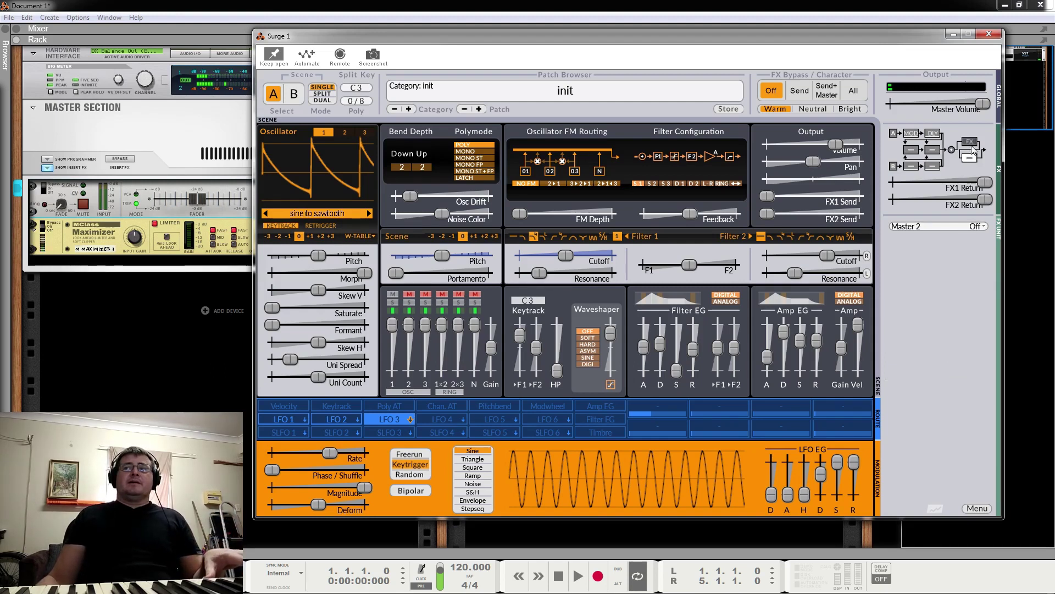
pyautogui.click(932, 226)
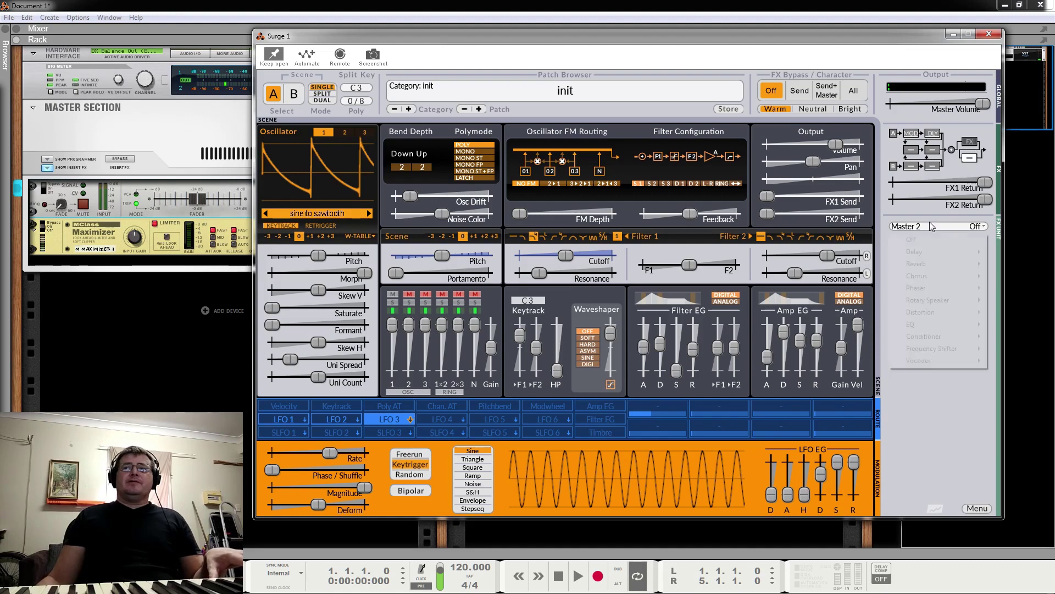
pyautogui.moveTo(931, 266)
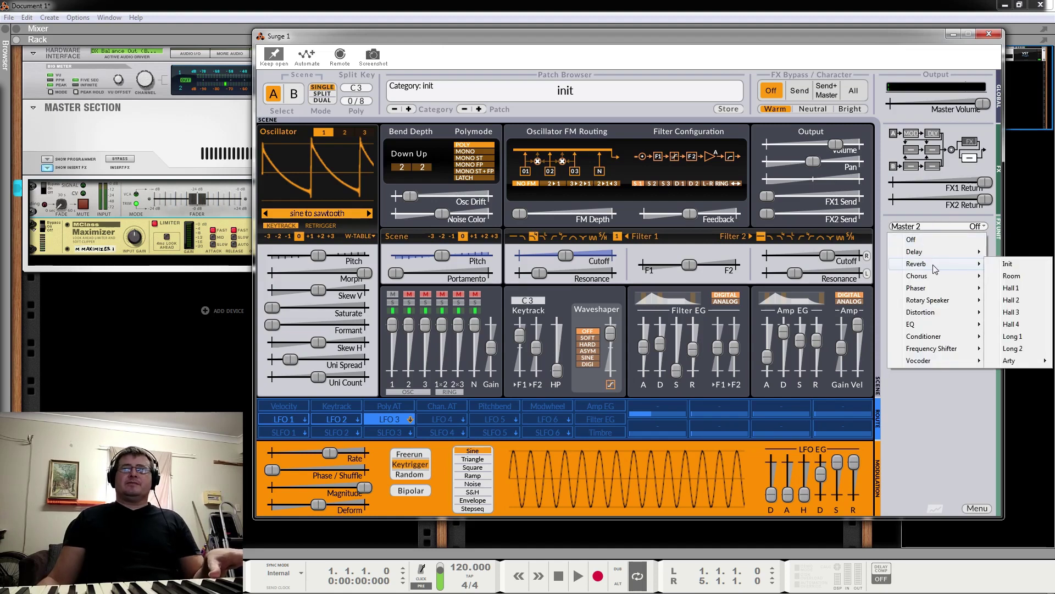
pyautogui.click(1009, 266)
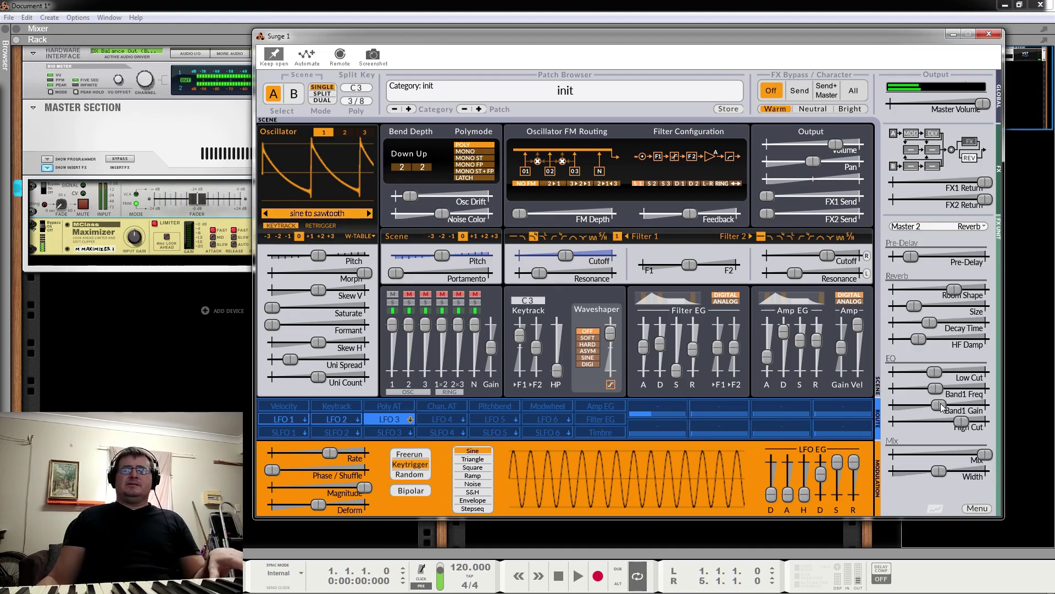
# Lower the reverb's Low Cut and High Cut, raise Band1 Freq and Band1 Gain slightly, and set Mix to about a quarter.
pyautogui.moveTo(962, 422)
pyautogui.mouseDown()
pyautogui.moveTo(904, 422)
pyautogui.moveTo(970, 421)
pyautogui.mouseUp()
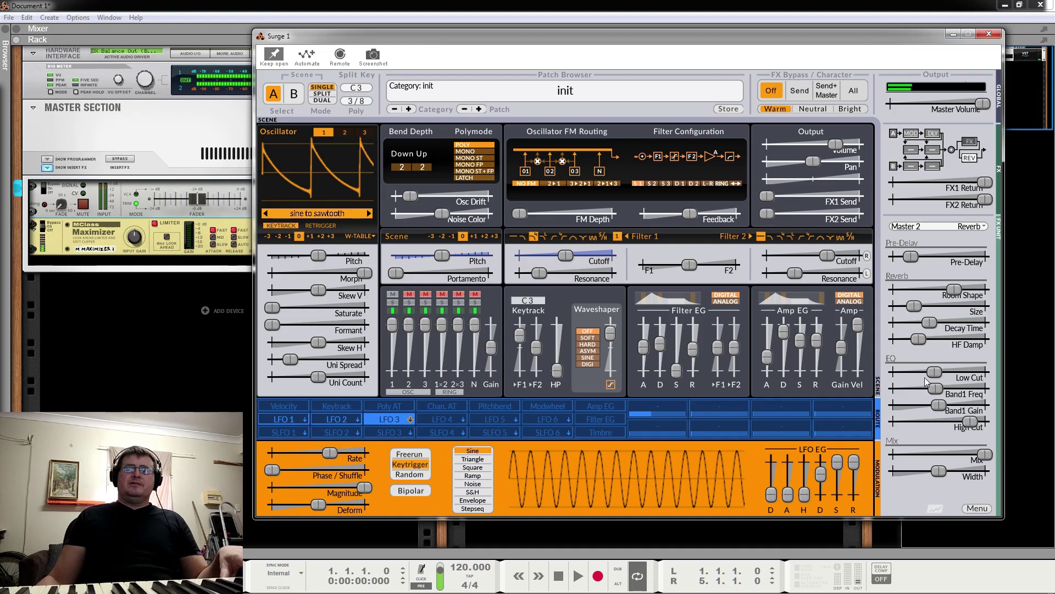
pyautogui.moveTo(929, 369); pyautogui.dragTo(916, 370)
pyautogui.moveTo(970, 422); pyautogui.dragTo(956, 422)
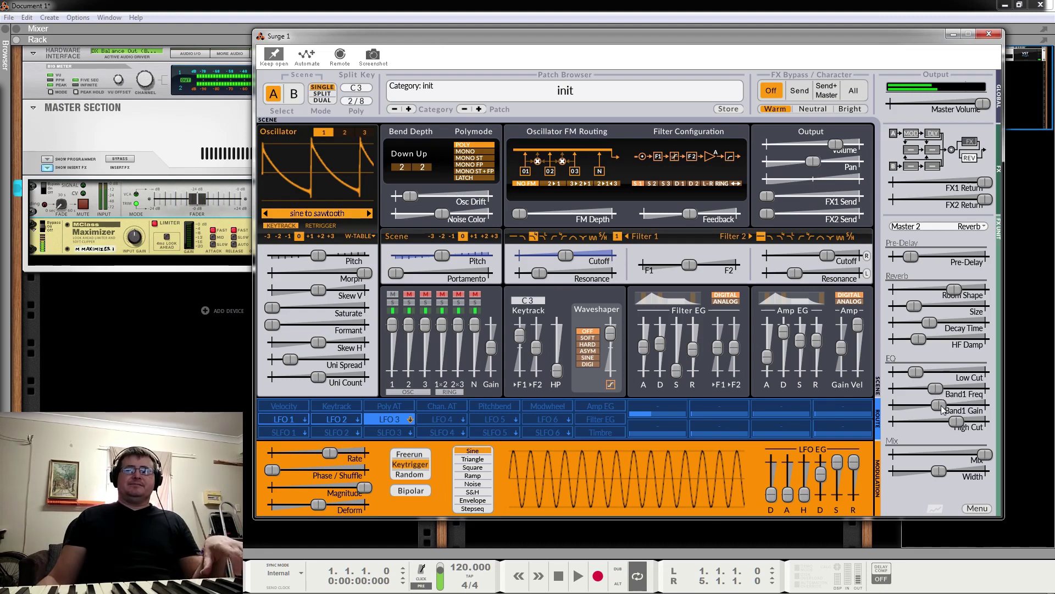
pyautogui.moveTo(939, 405)
pyautogui.mouseDown()
pyautogui.moveTo(936, 390)
pyautogui.moveTo(947, 389)
pyautogui.mouseUp()
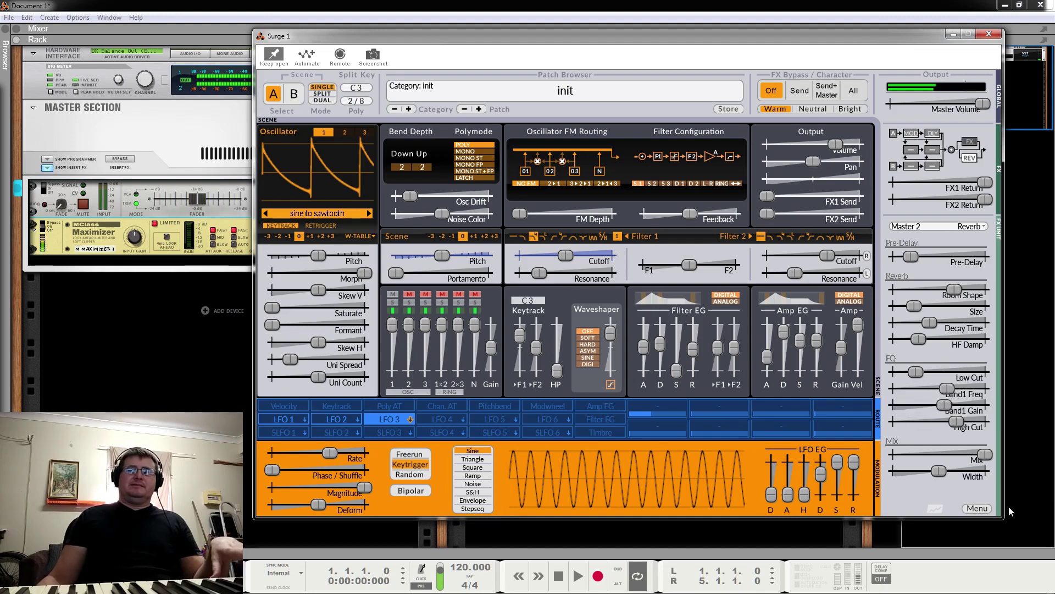
pyautogui.moveTo(986, 460); pyautogui.dragTo(916, 454)
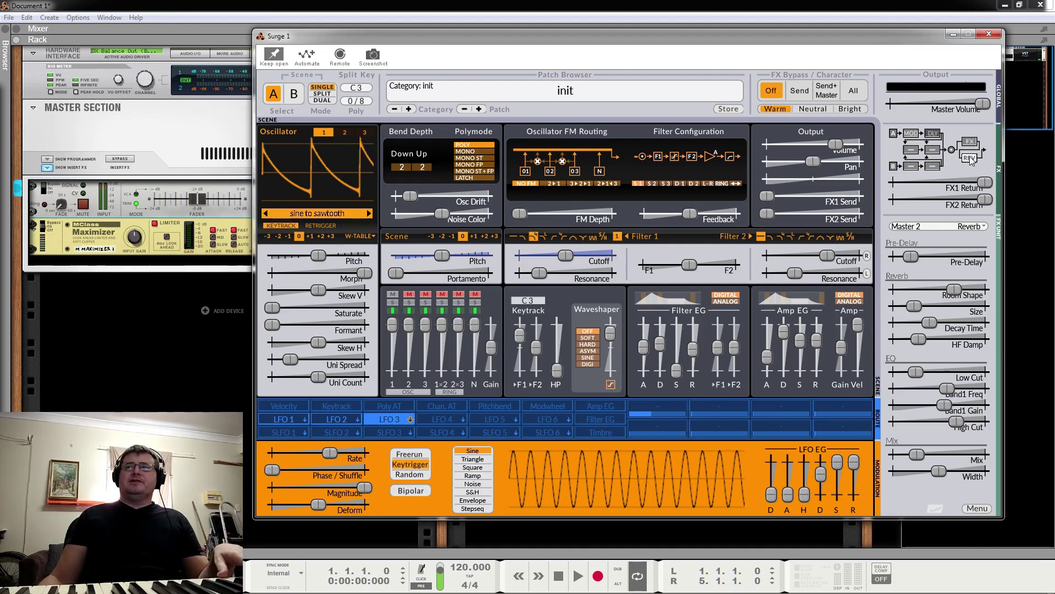
# Replace the phaser in effect slot Master 1 with the Init Conditioner preset.
pyautogui.click(972, 144)
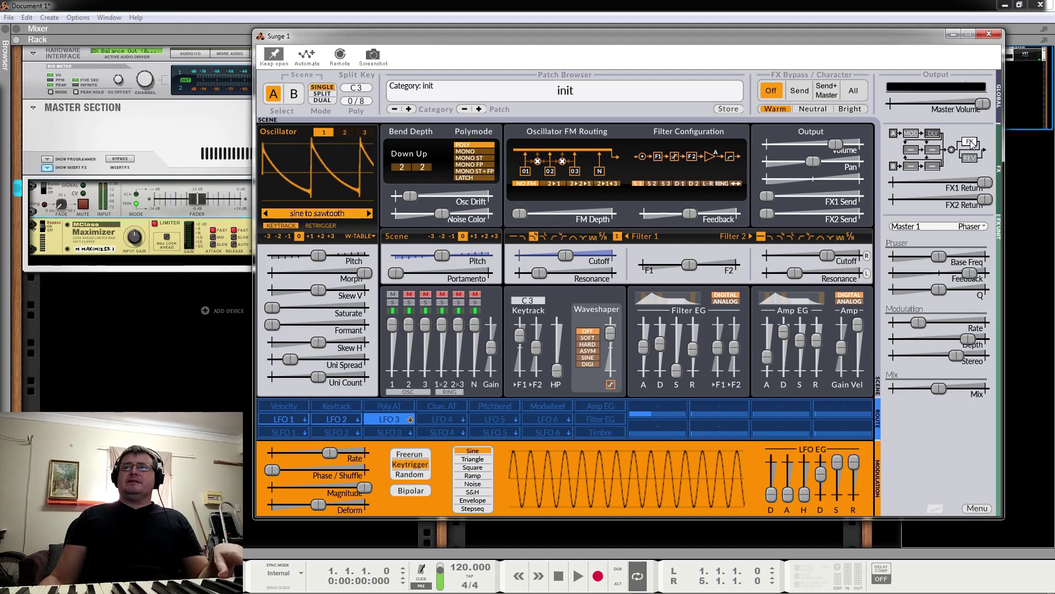
pyautogui.click(922, 226)
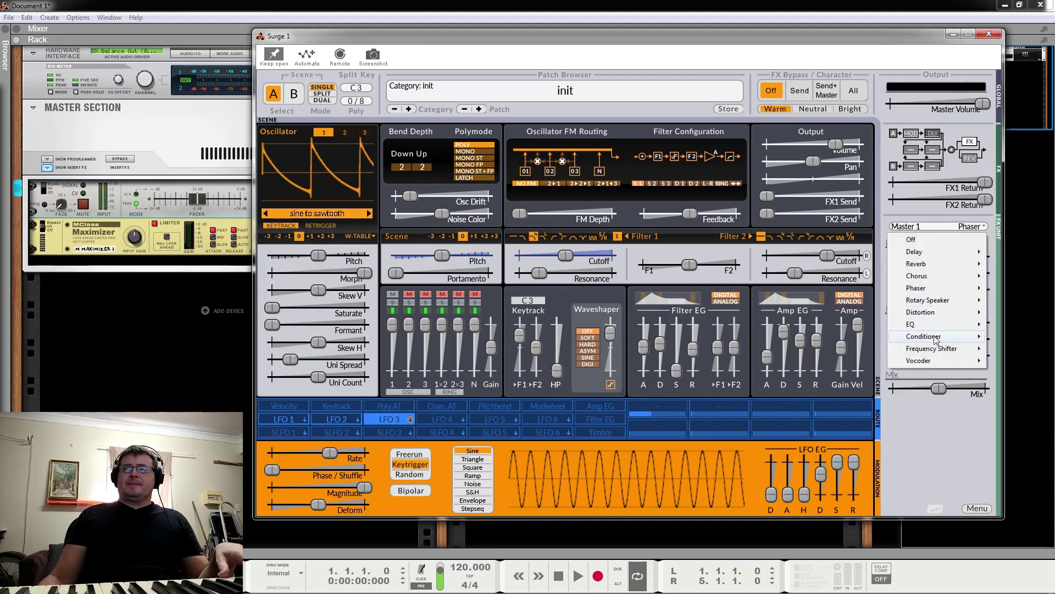
pyautogui.moveTo(945, 338)
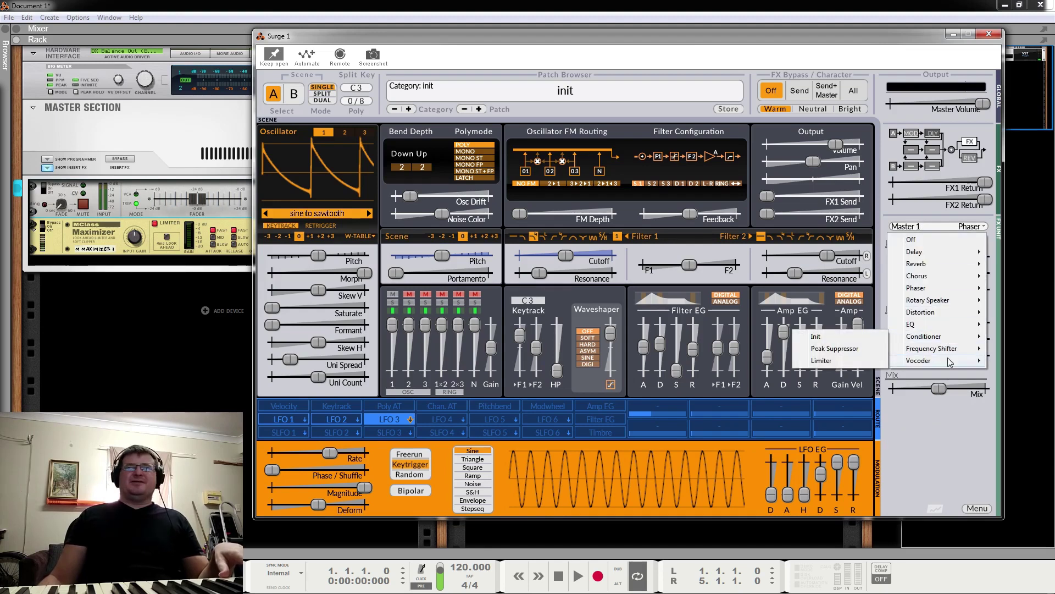
pyautogui.moveTo(947, 359)
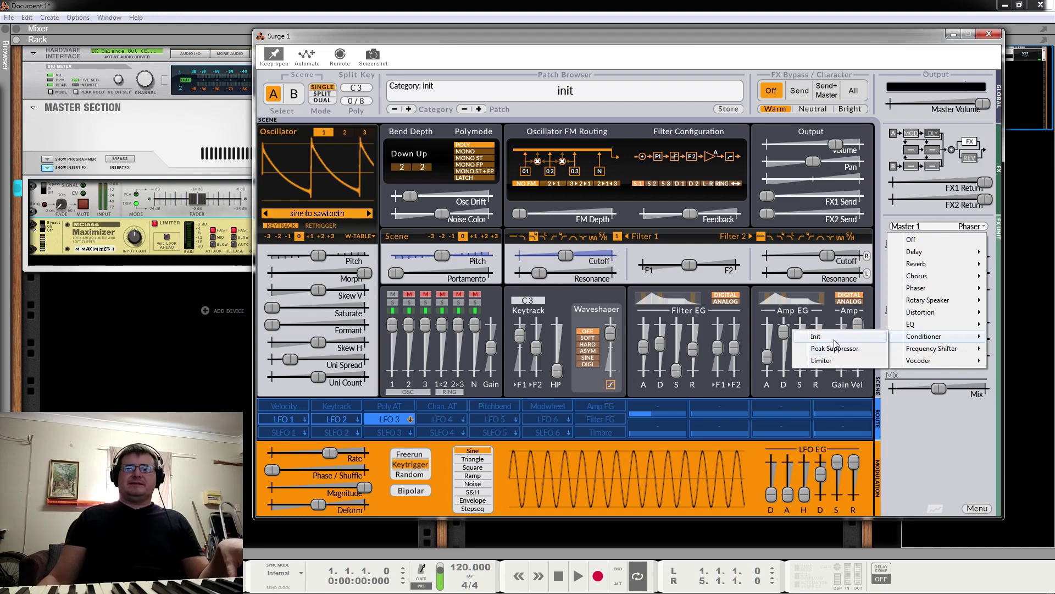
pyautogui.click(839, 337)
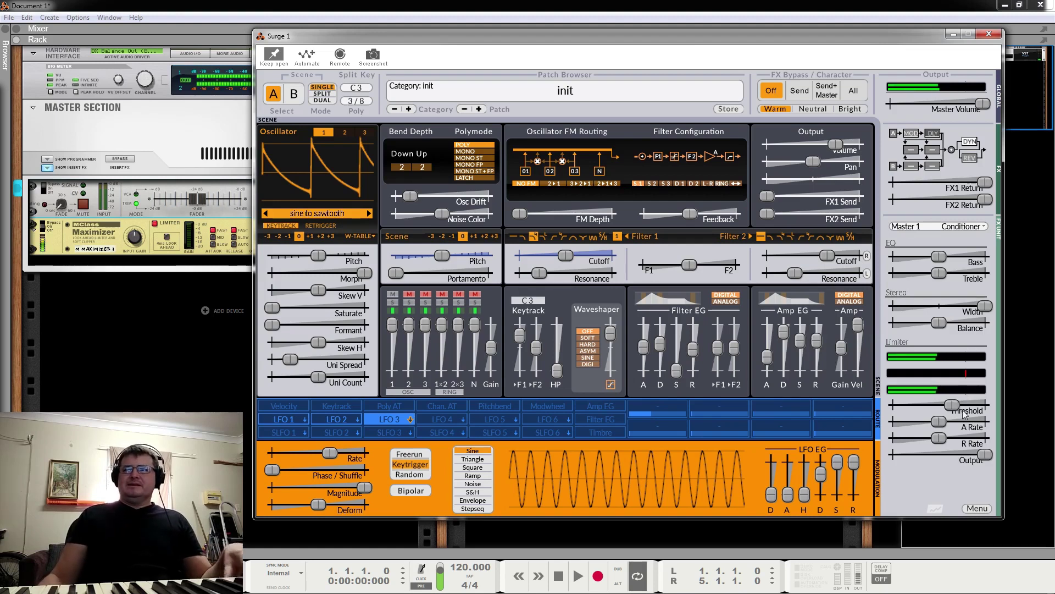
# Set the conditioner's A Rate to minimum, lower Output slightly, raise Bass and Treble well above the middle, and set Balance to 100%.
pyautogui.moveTo(961, 406); pyautogui.dragTo(893, 424)
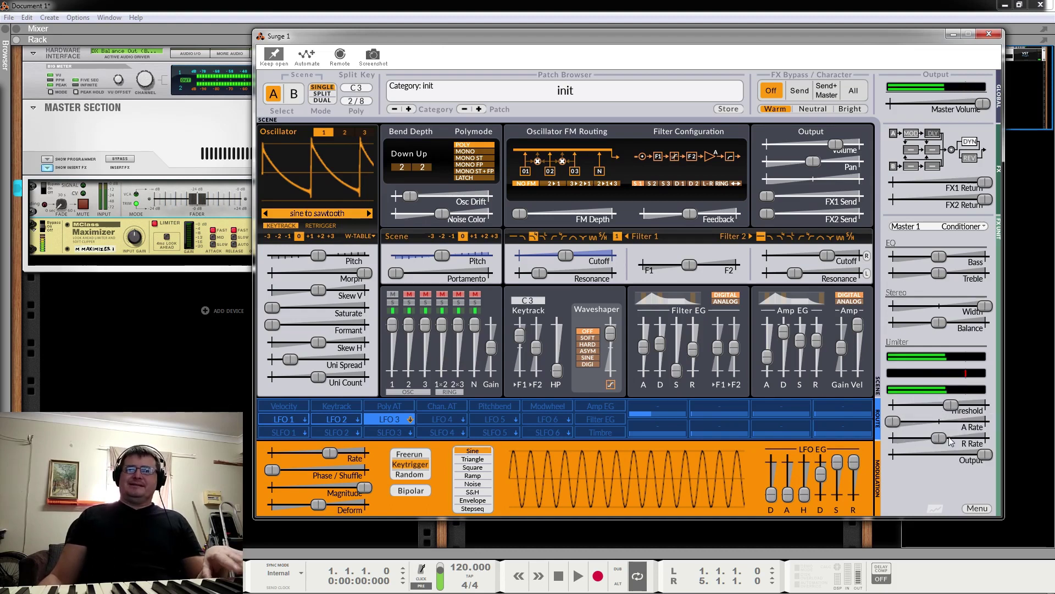
pyautogui.moveTo(969, 465)
pyautogui.mouseDown()
pyautogui.moveTo(959, 465)
pyautogui.moveTo(972, 464)
pyautogui.mouseUp()
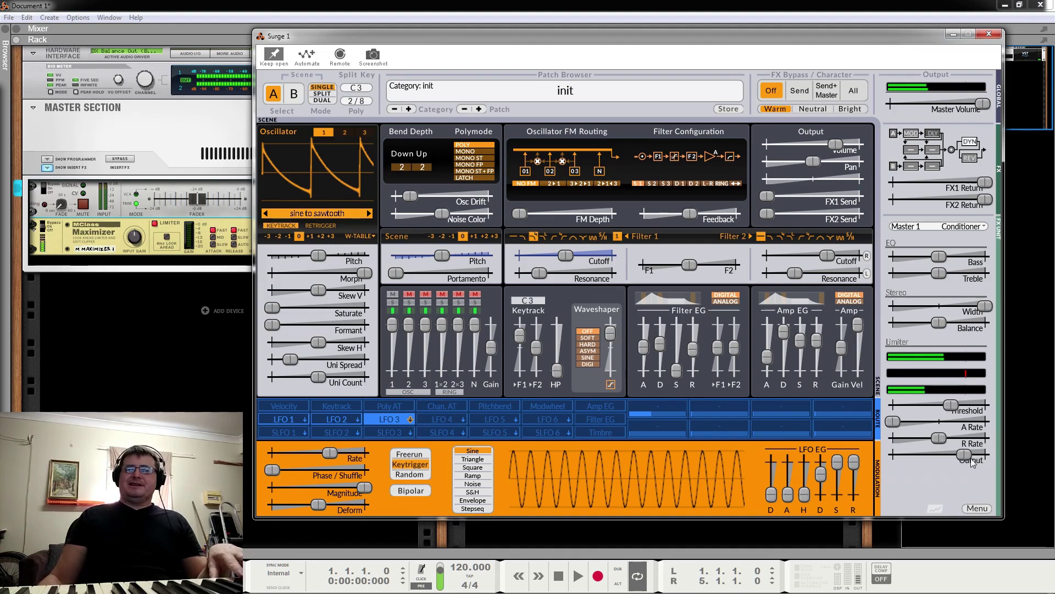
pyautogui.moveTo(939, 257); pyautogui.dragTo(985, 323)
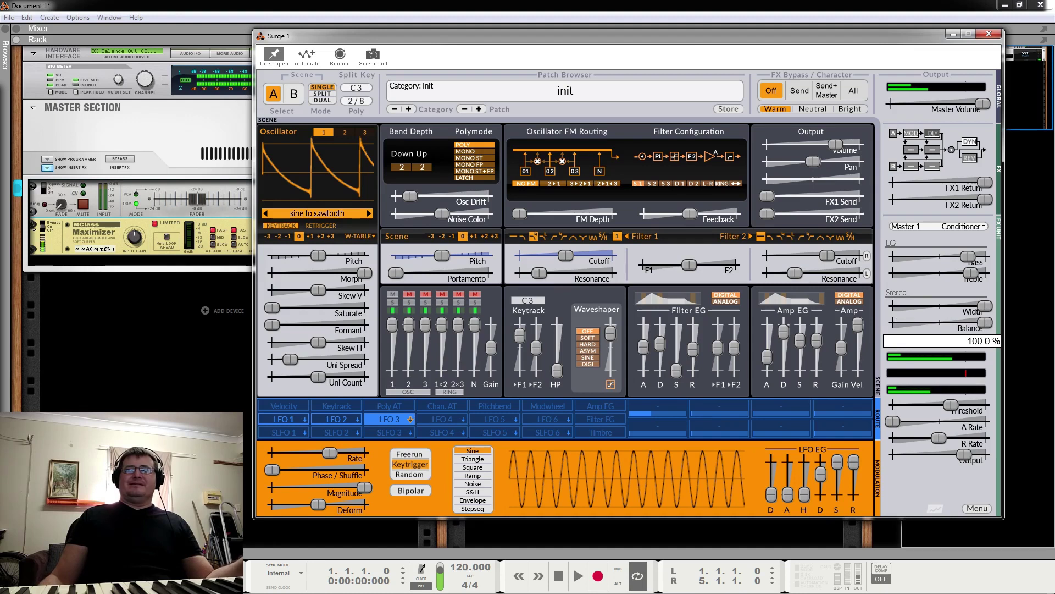
# Sweep the conditioner's stereo Width and Balance between their extremes, and reset both to their centered defaults.
pyautogui.moveTo(985, 307); pyautogui.dragTo(894, 306)
pyautogui.click(985, 323)
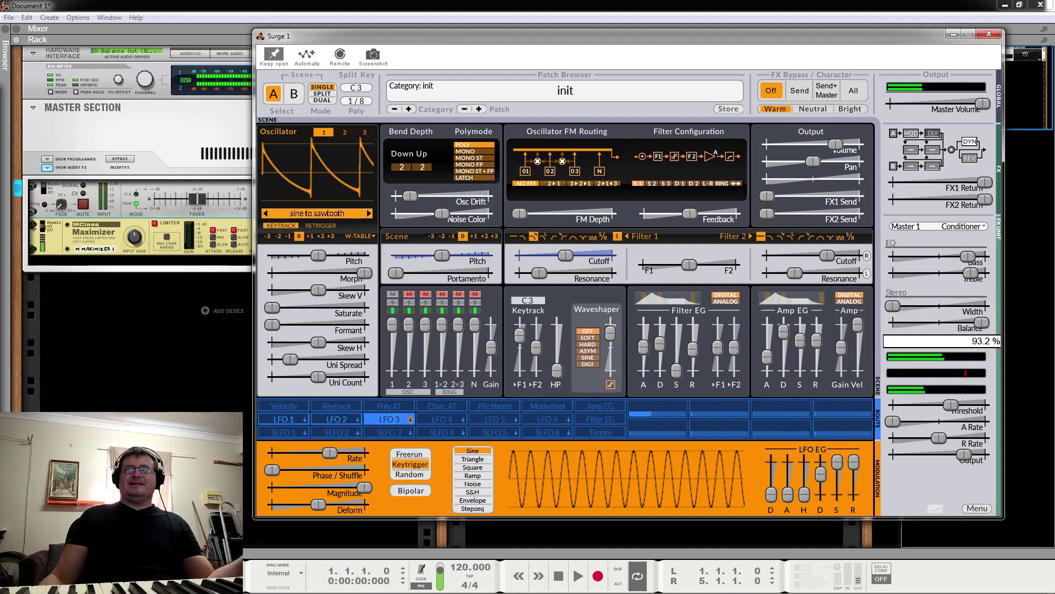
pyautogui.moveTo(985, 323); pyautogui.dragTo(893, 322)
pyautogui.doubleClick(961, 324)
pyautogui.doubleClick(960, 308)
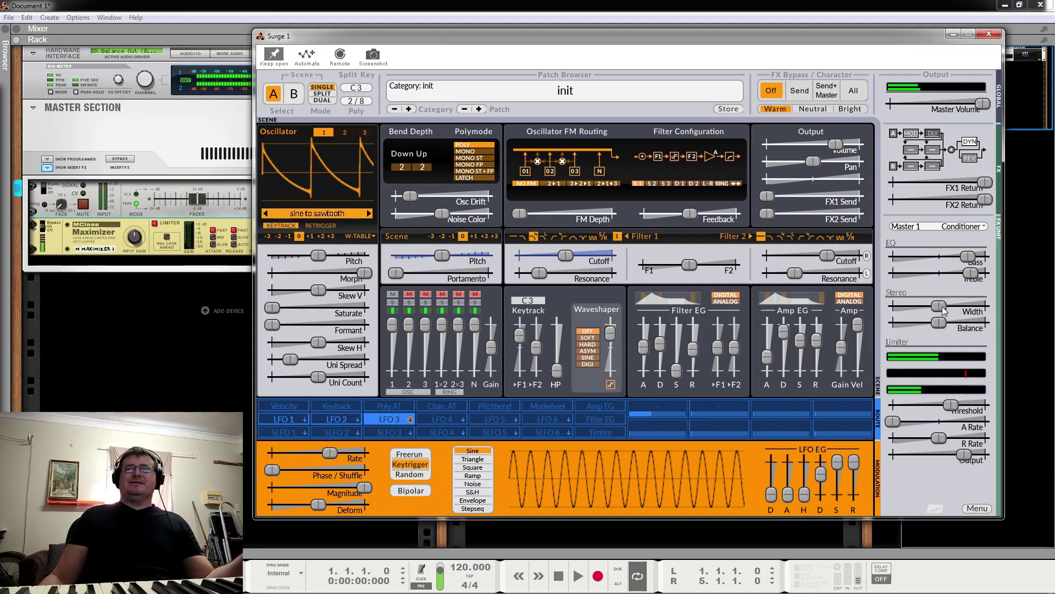
pyautogui.moveTo(944, 310); pyautogui.dragTo(985, 323)
pyautogui.doubleClick(956, 313)
pyautogui.doubleClick(950, 325)
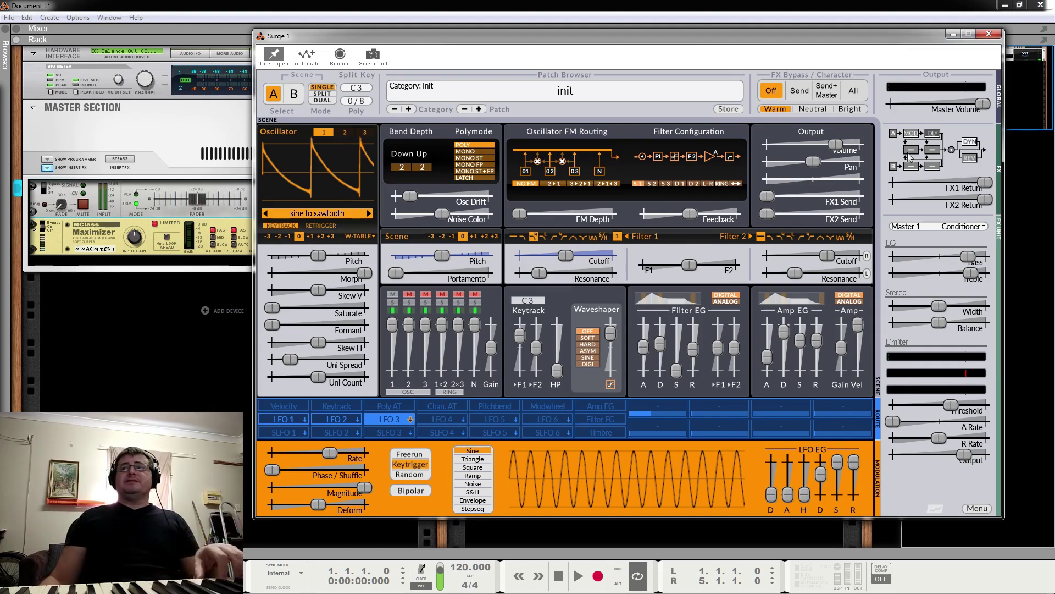
# Audition the FX Bypass modes Send, Send+Master and All, comparing All against Off, and return the bypass to Off.
pyautogui.click(798, 93)
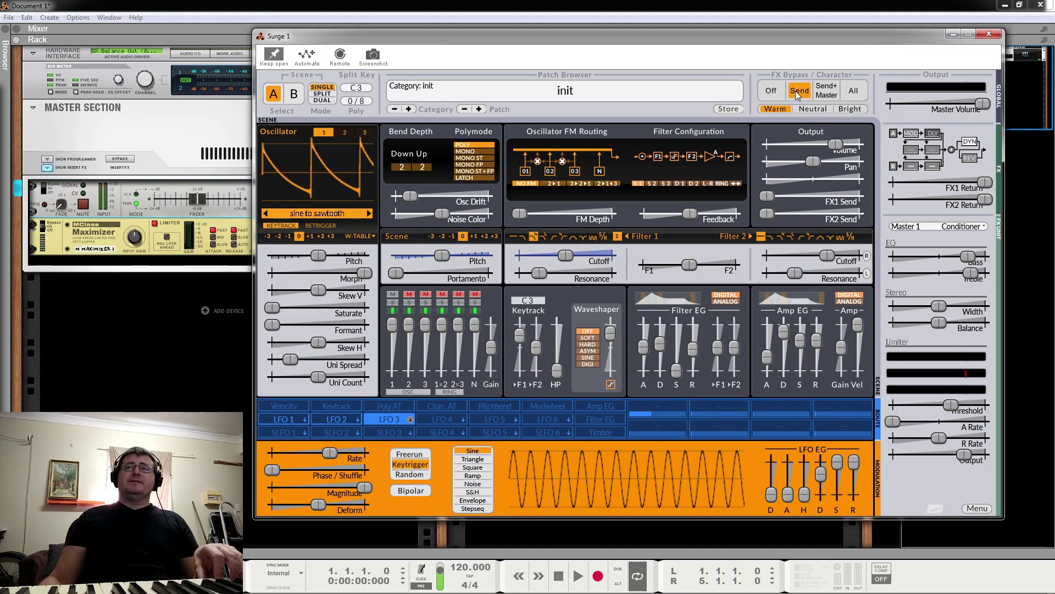
pyautogui.click(827, 91)
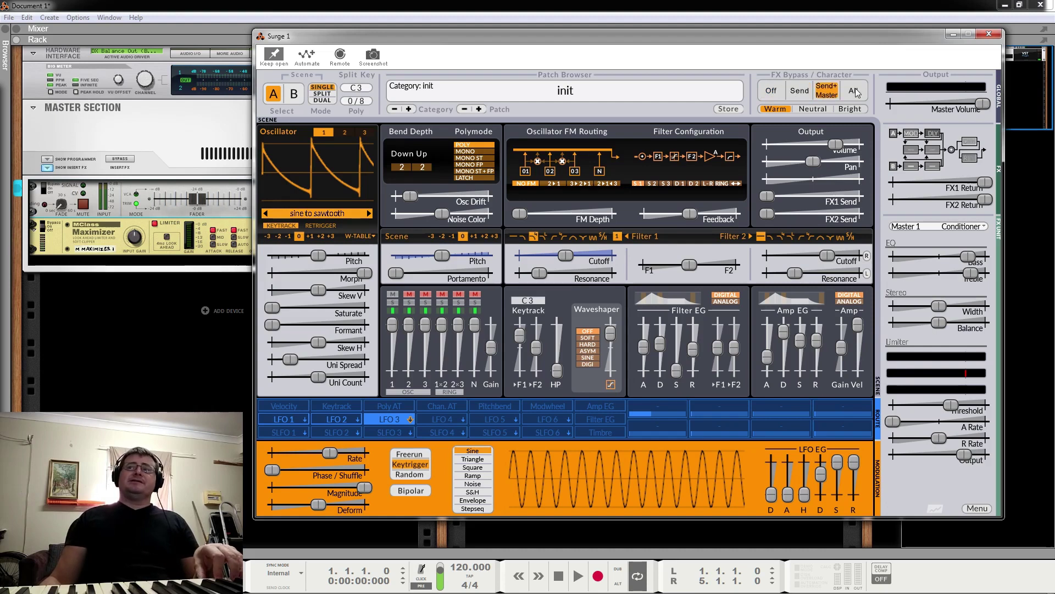
pyautogui.click(854, 91)
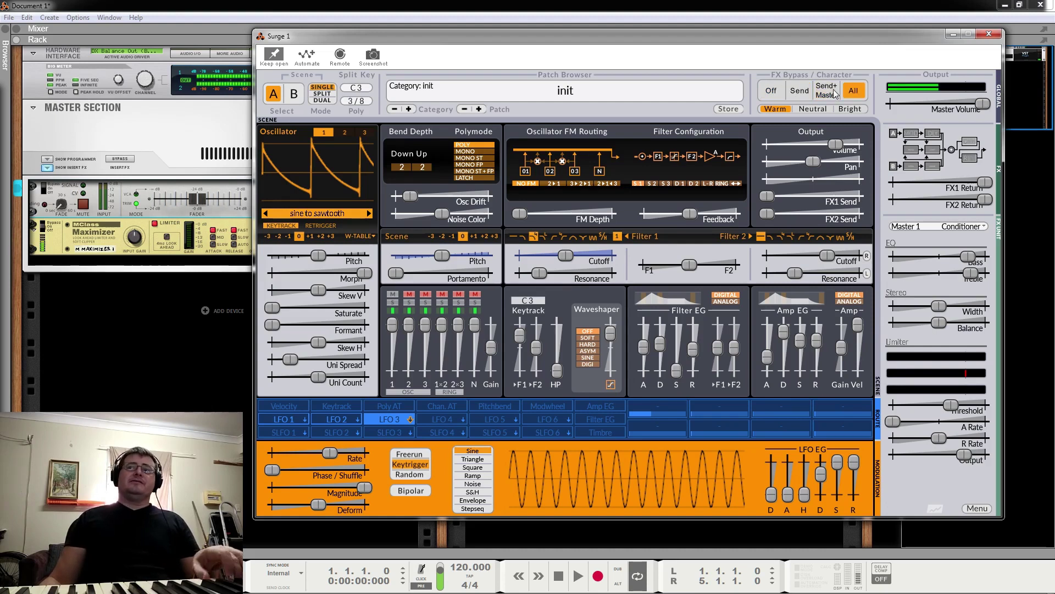
pyautogui.click(774, 91)
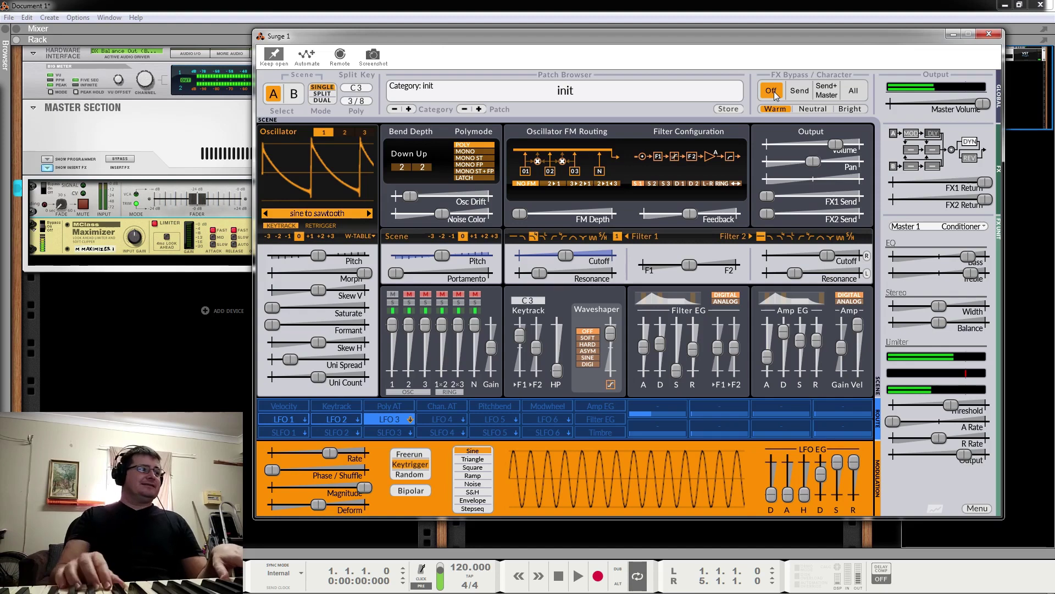
pyautogui.click(843, 91)
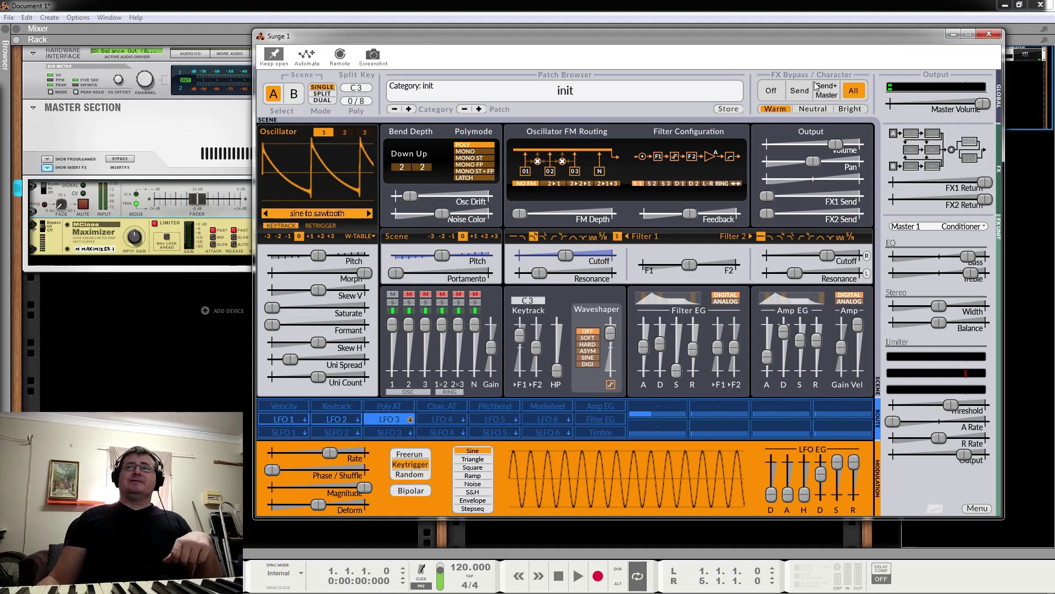
pyautogui.click(771, 90)
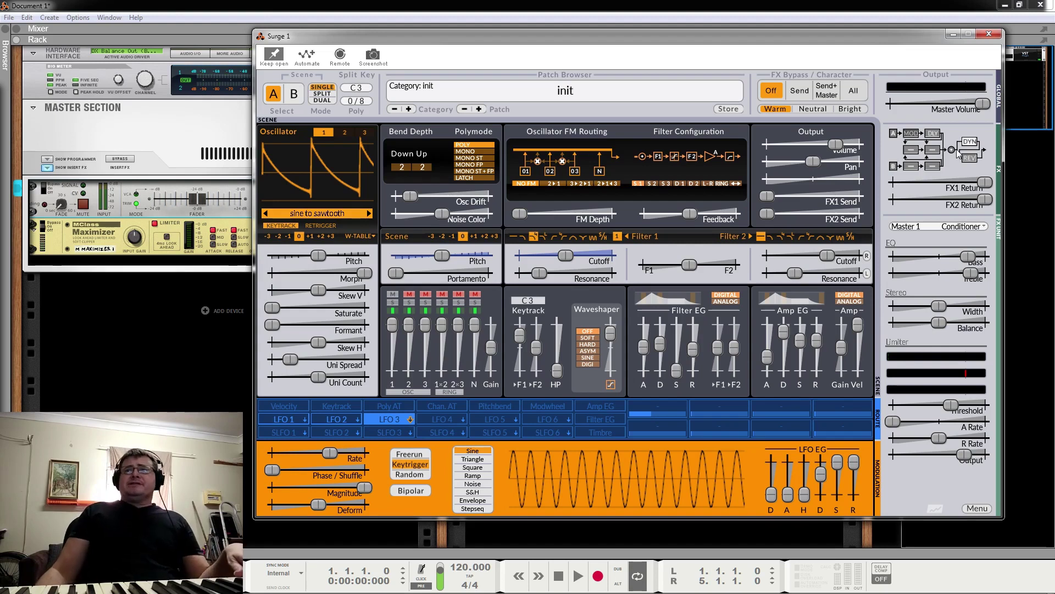
# Review the synth's global options for zoom, MPE, mouse behavior, data folders and the manual, and close the list.
pyautogui.click(984, 511)
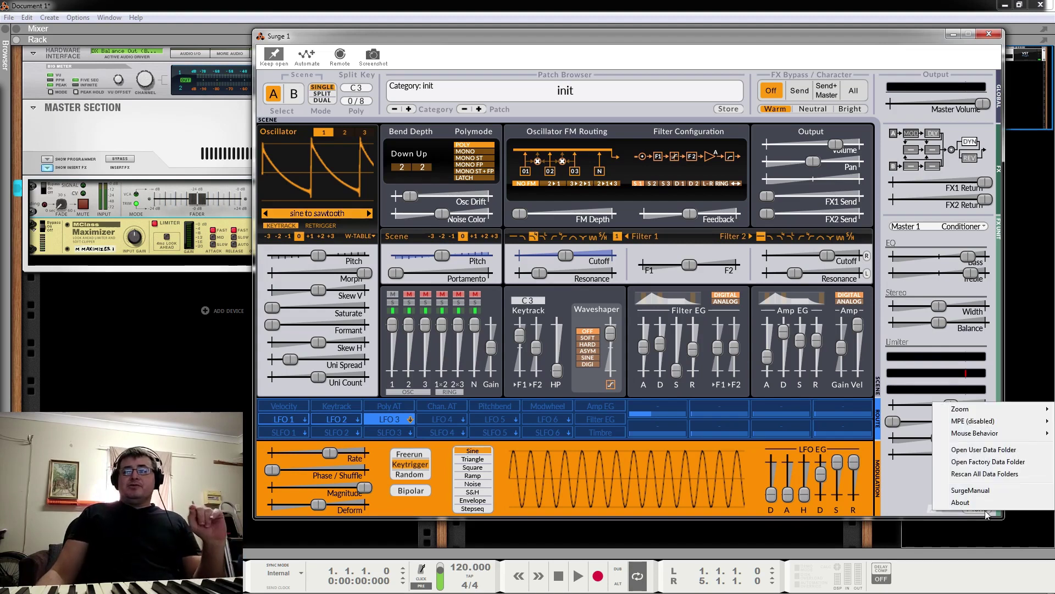
pyautogui.moveTo(976, 422)
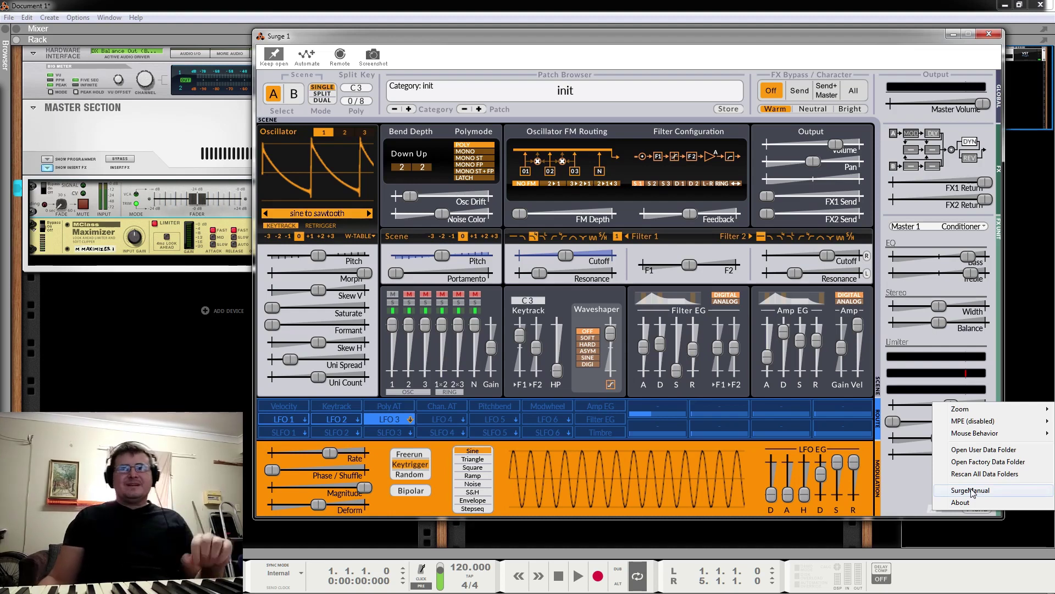
pyautogui.click(752, 105)
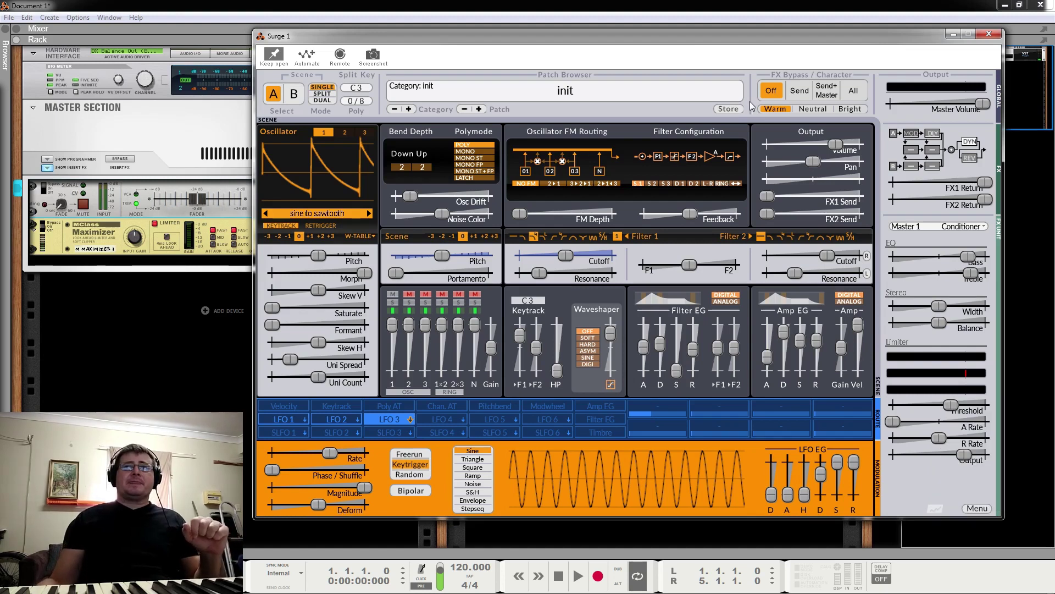